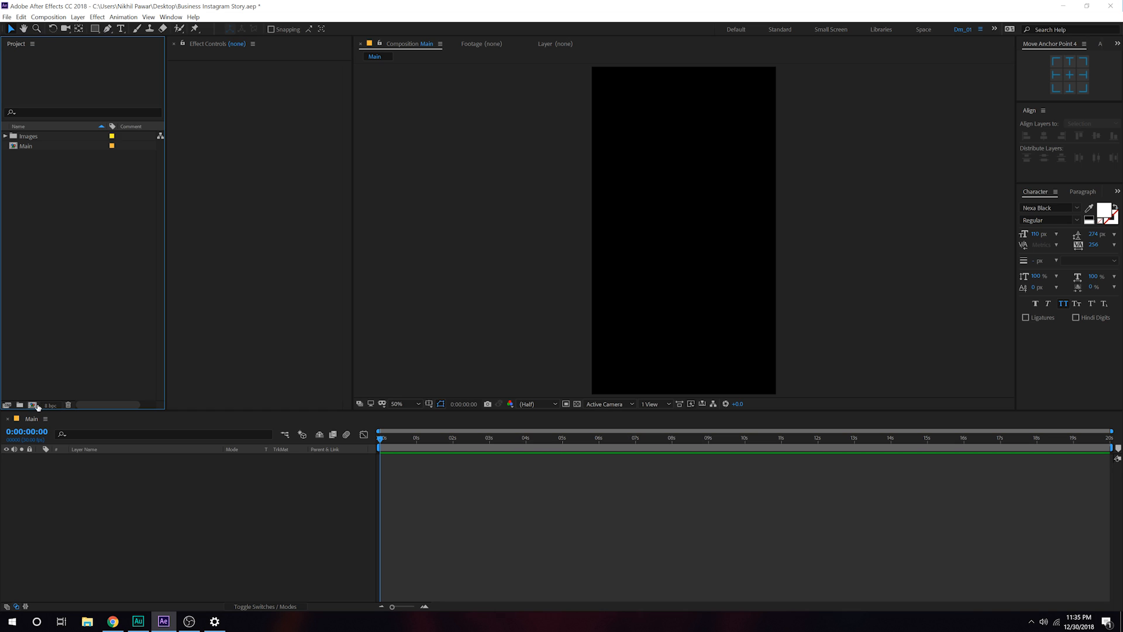
- Create a new composition named Media_01 at 1080 x 1920 px, 30 frames per second and 20 seconds long
click(32, 405)
click(621, 136)
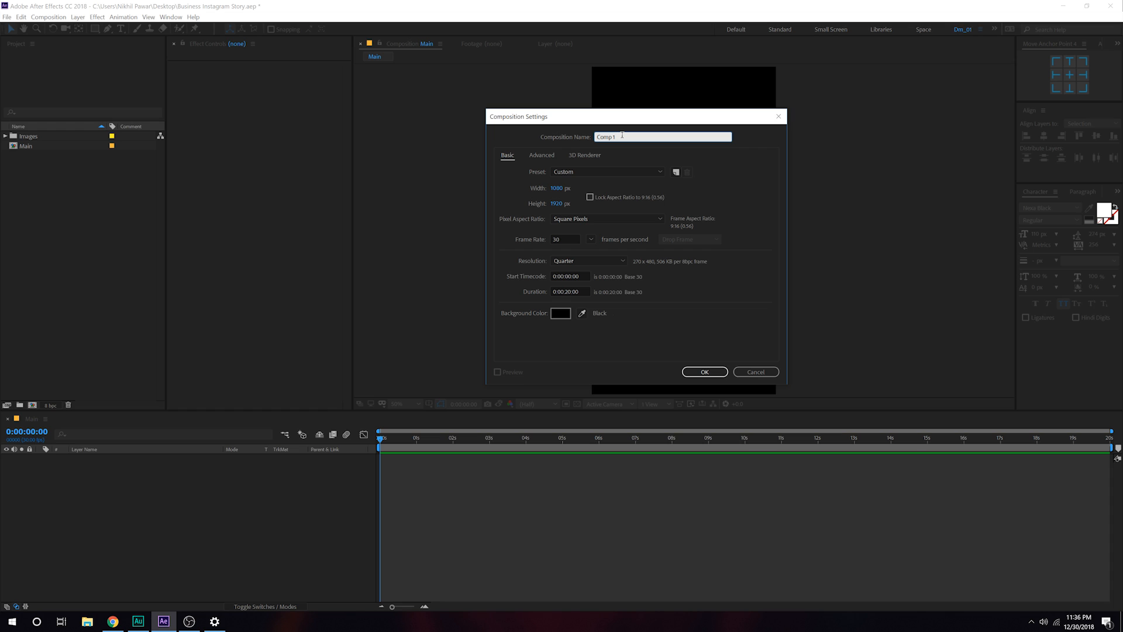
drag(622, 135, 558, 143)
text(Media_01)
click(705, 372)
click(77, 300)
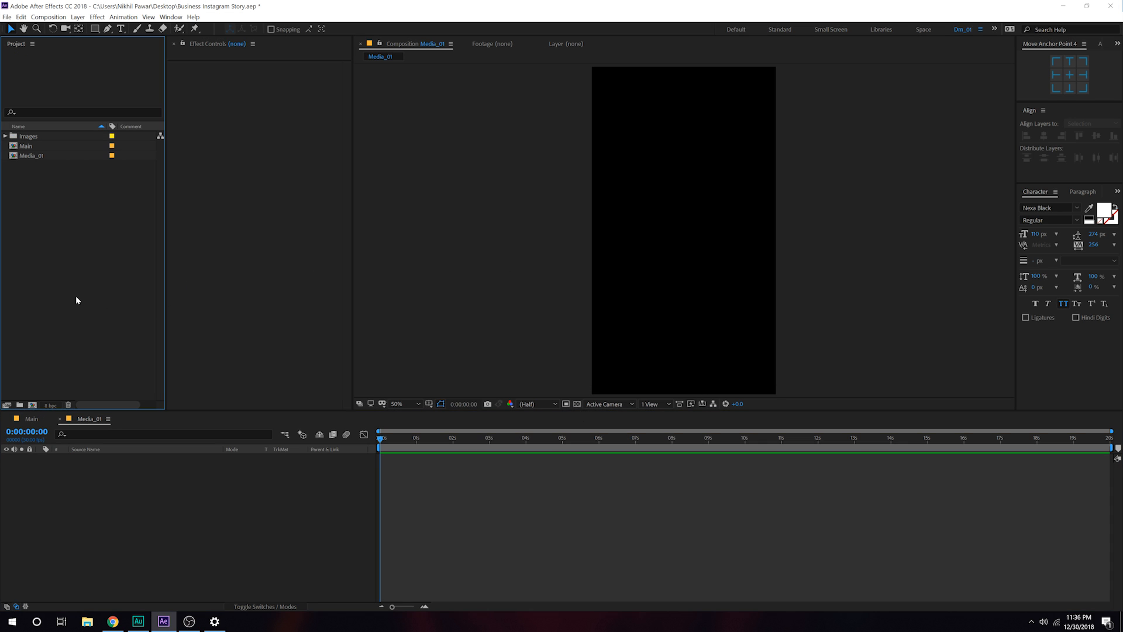
- Place Image_01 from the Images folder into the Media_01 composition as a layer
click(5, 135)
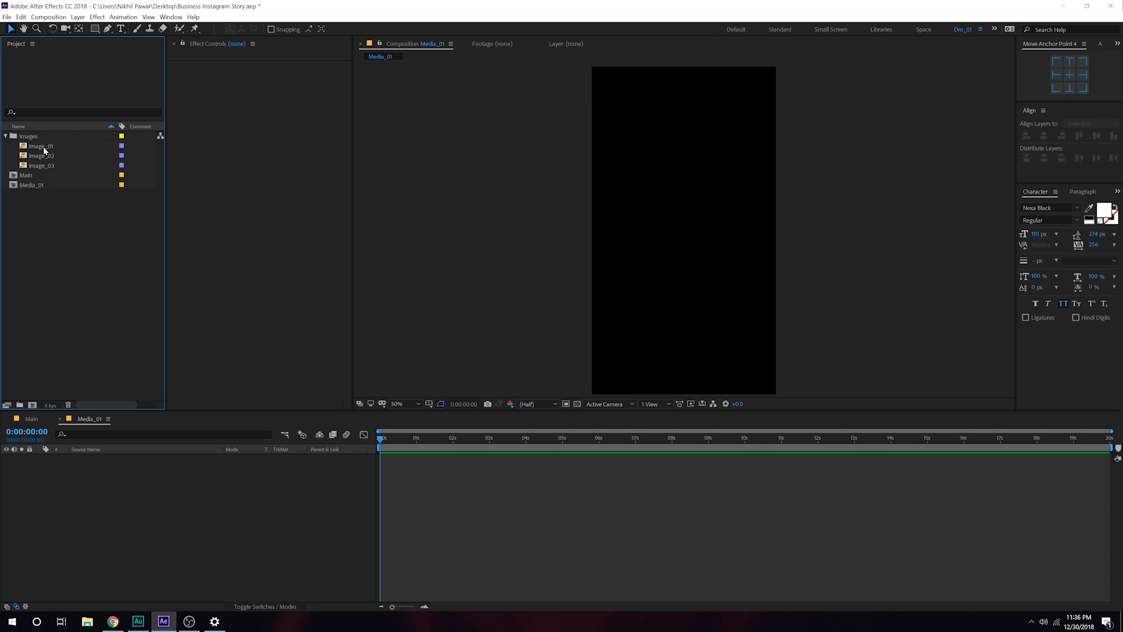
click(45, 147)
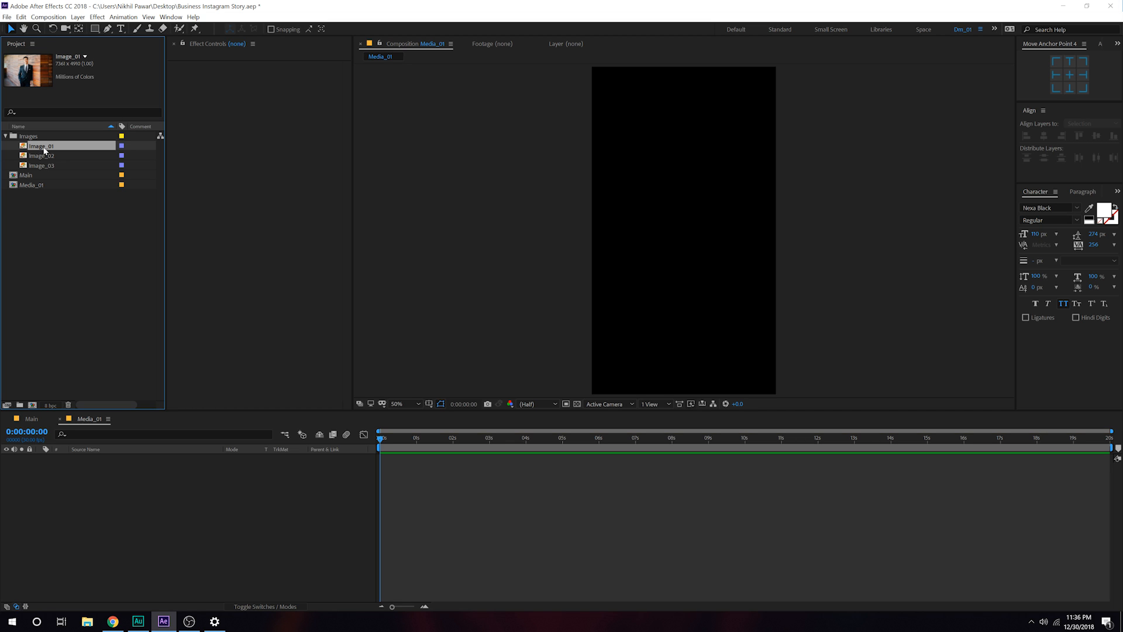
drag(44, 151, 96, 493)
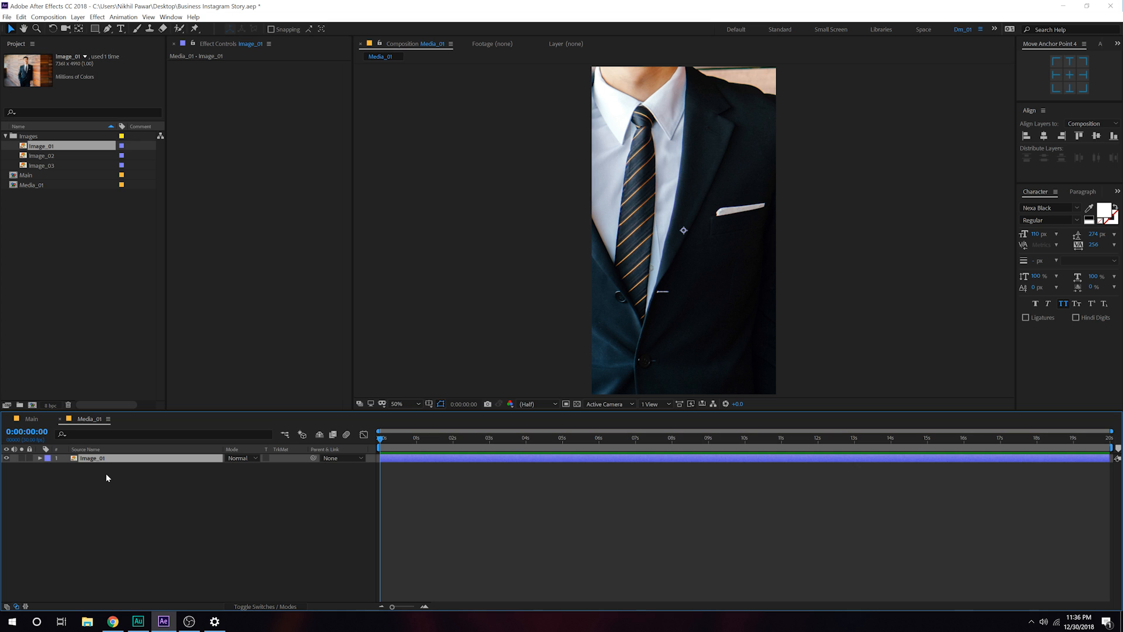
- Scale the Image_01 layer to 42% and shift the picture slightly right to frame the man in the composition
key(s)
drag(252, 466, 234, 473)
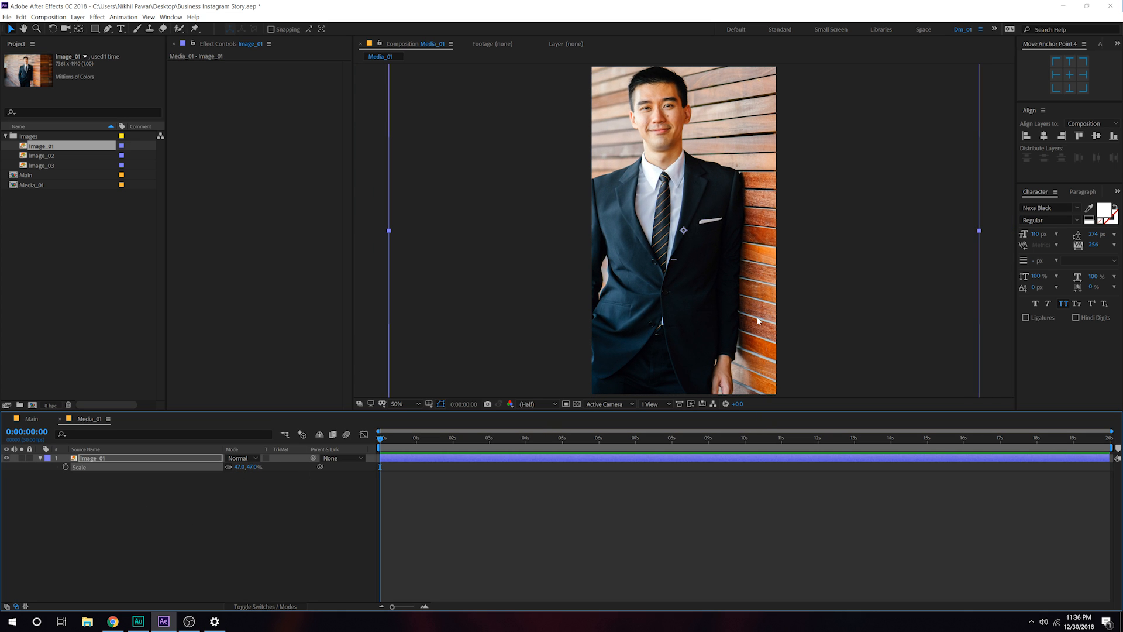
scroll(753, 319, down, 1)
scroll(753, 318, up, 1)
scroll(742, 313, down, 1)
scroll(742, 313, up, 1)
drag(246, 470, 245, 466)
drag(682, 311, 701, 312)
click(184, 571)
scroll(708, 297, down, 1)
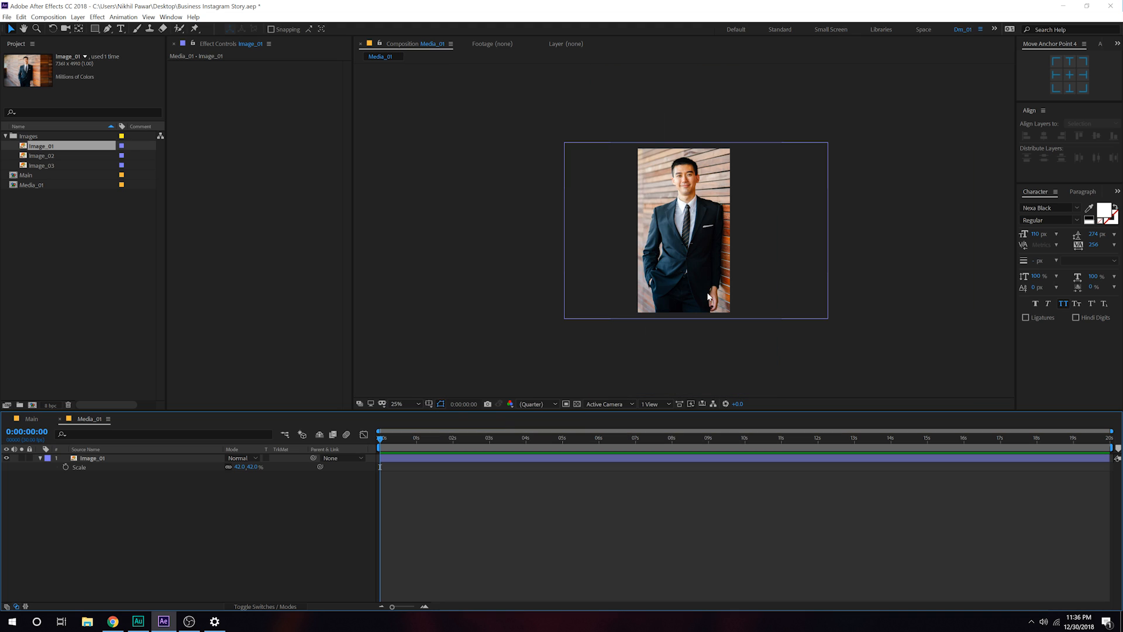
scroll(708, 297, up, 1)
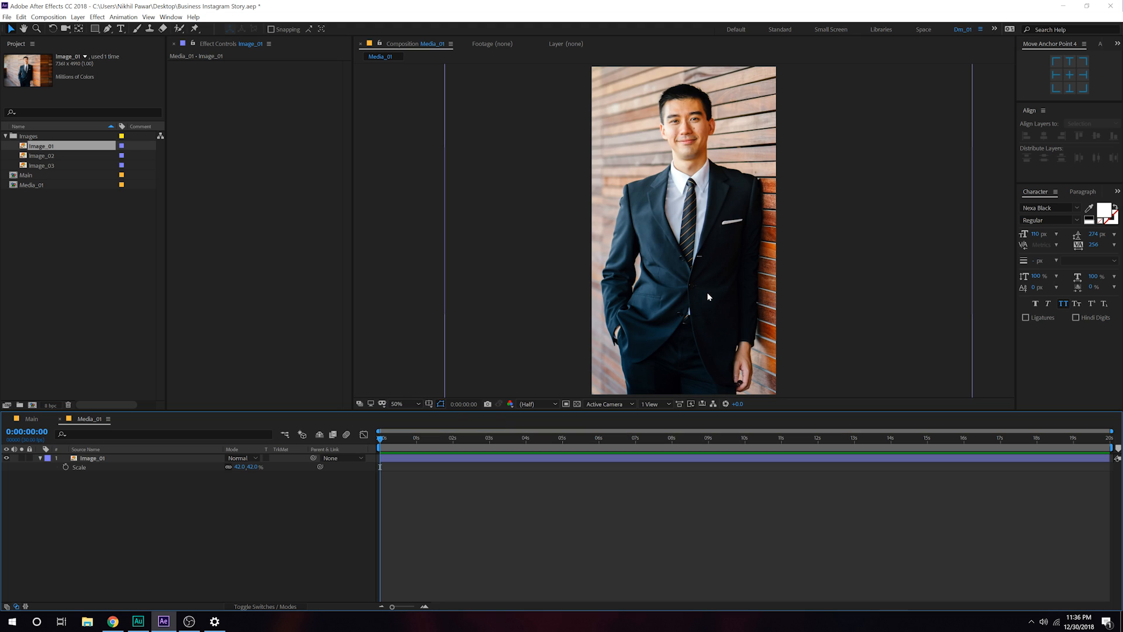
- Place the Media_01 composition as a layer in the Main composition
click(31, 419)
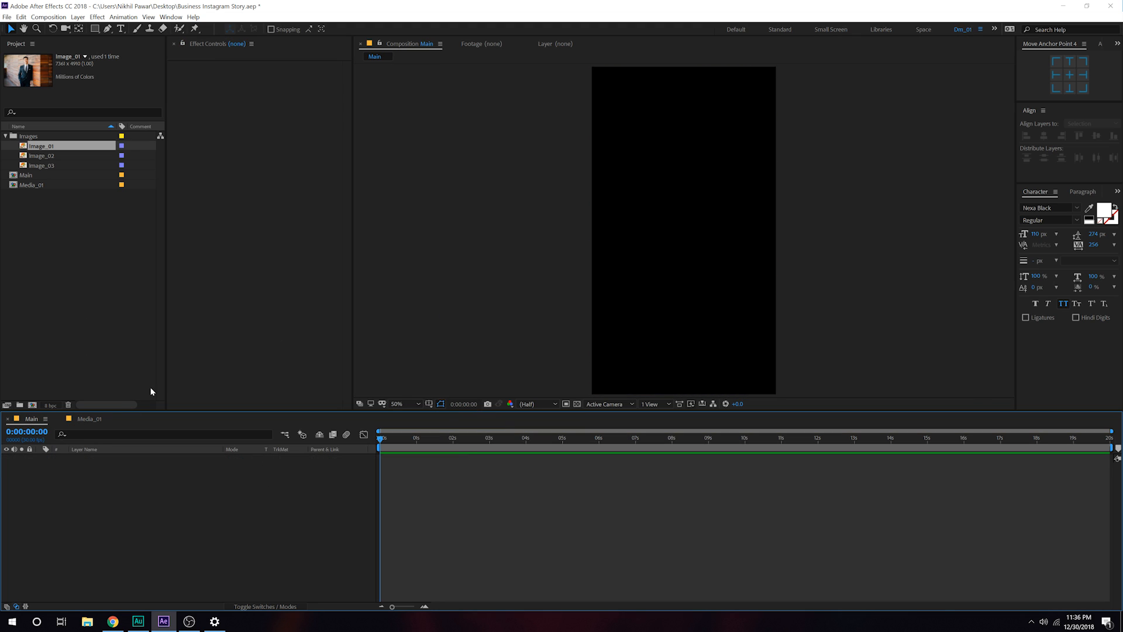
click(139, 262)
click(6, 136)
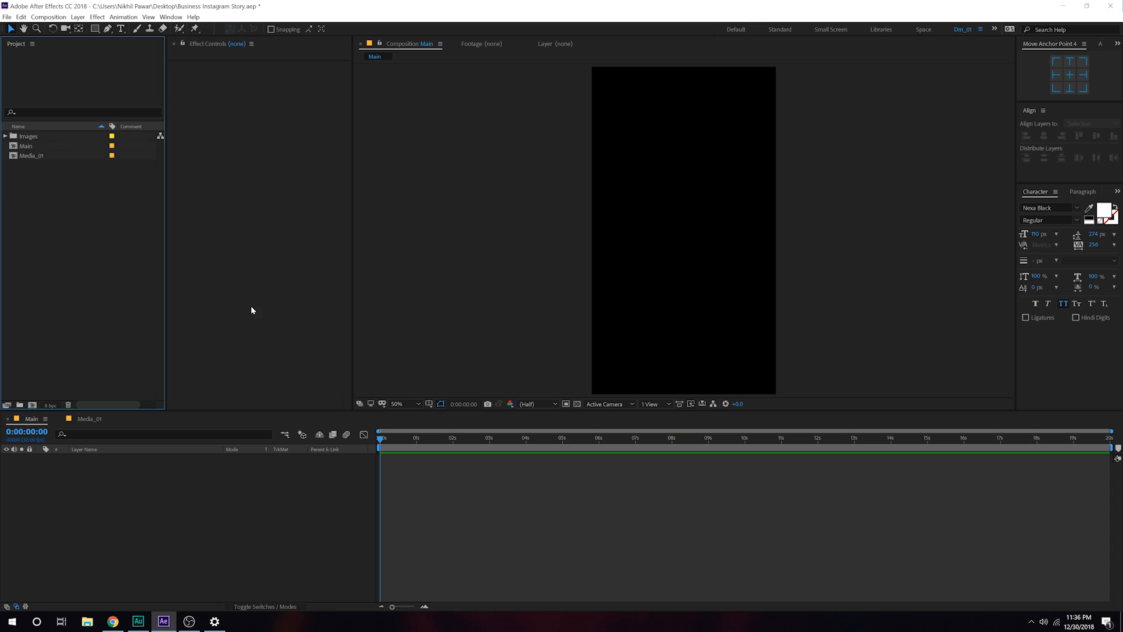
click(191, 486)
drag(36, 154, 97, 556)
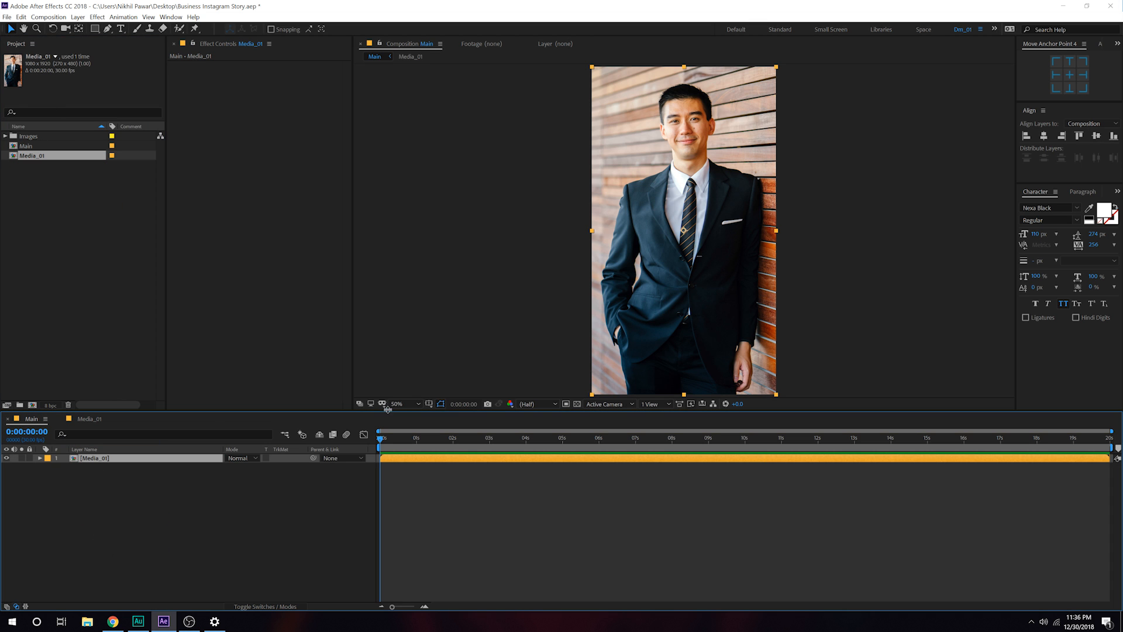
- Create a white, stroke-free rectangle shape layer covering the whole Main composition
click(243, 511)
click(95, 29)
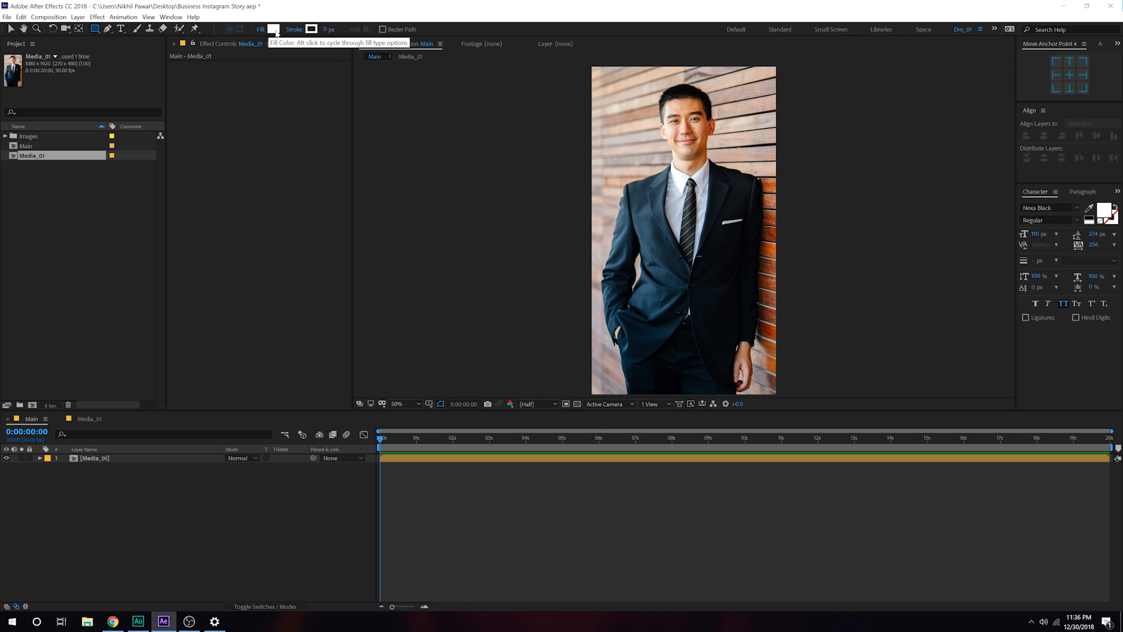
double_click(94, 29)
key(v)
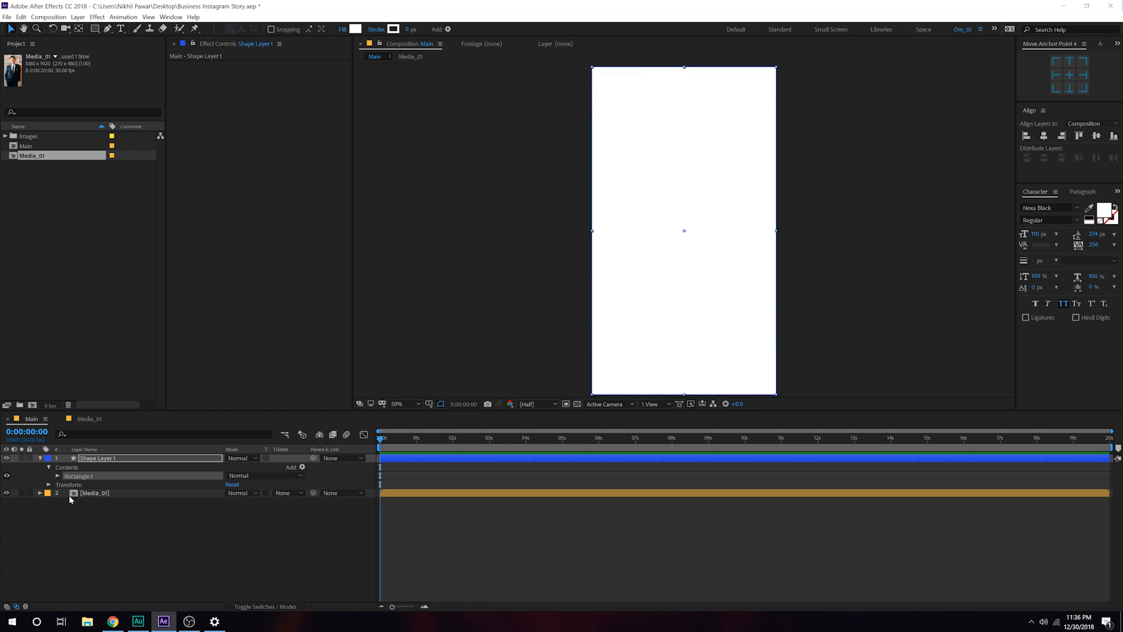
- Set the Skew of the Rectangle 1 transform in the shape layer to 22
click(57, 476)
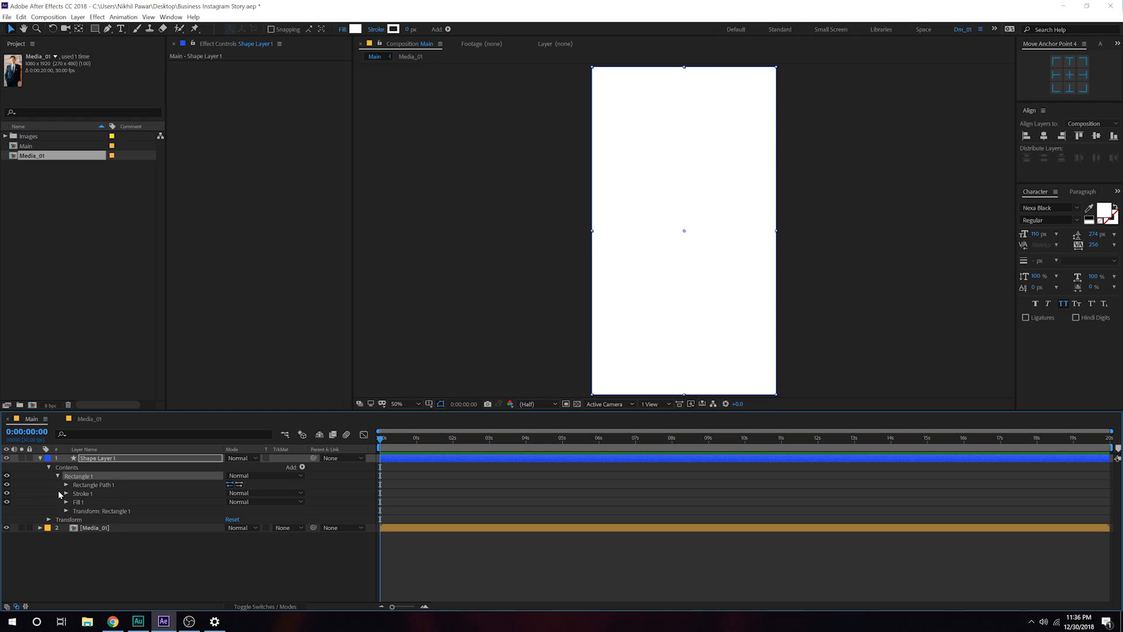
click(67, 510)
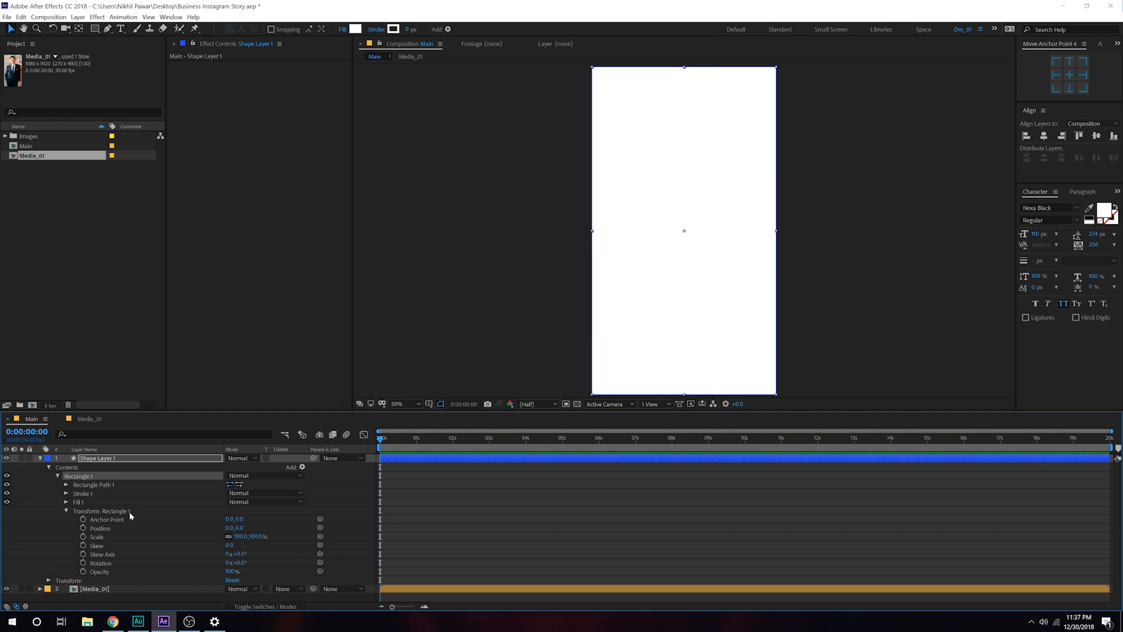
click(229, 546)
text(22)
key(Return)
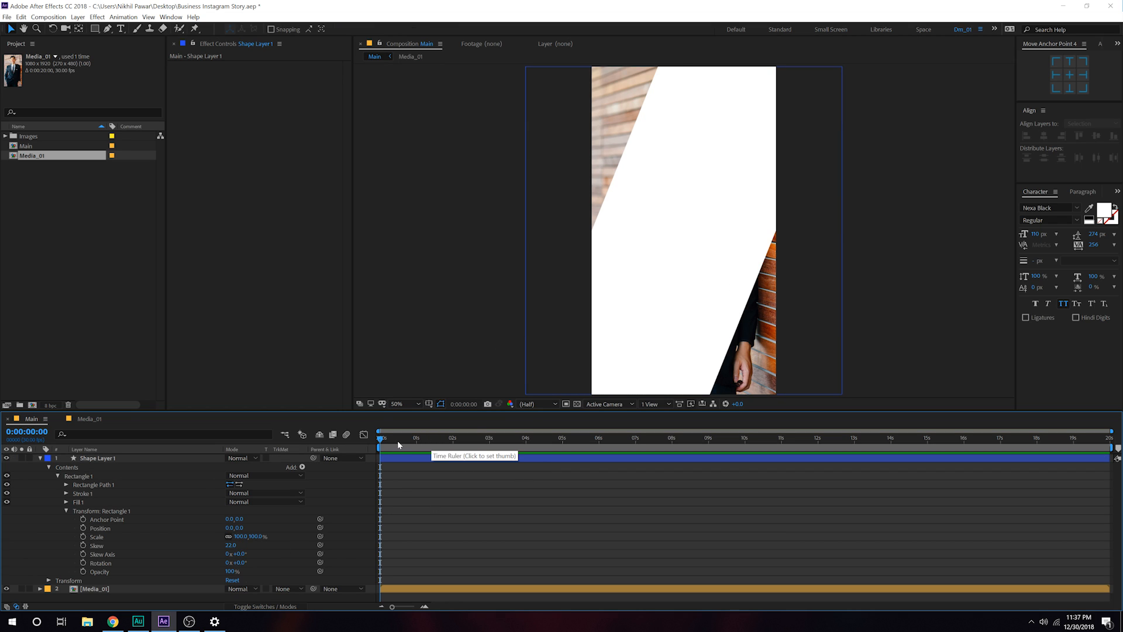
- Move the current time to 0:00:02:00 and rename the shape layer Shape_01
drag(398, 441, 452, 454)
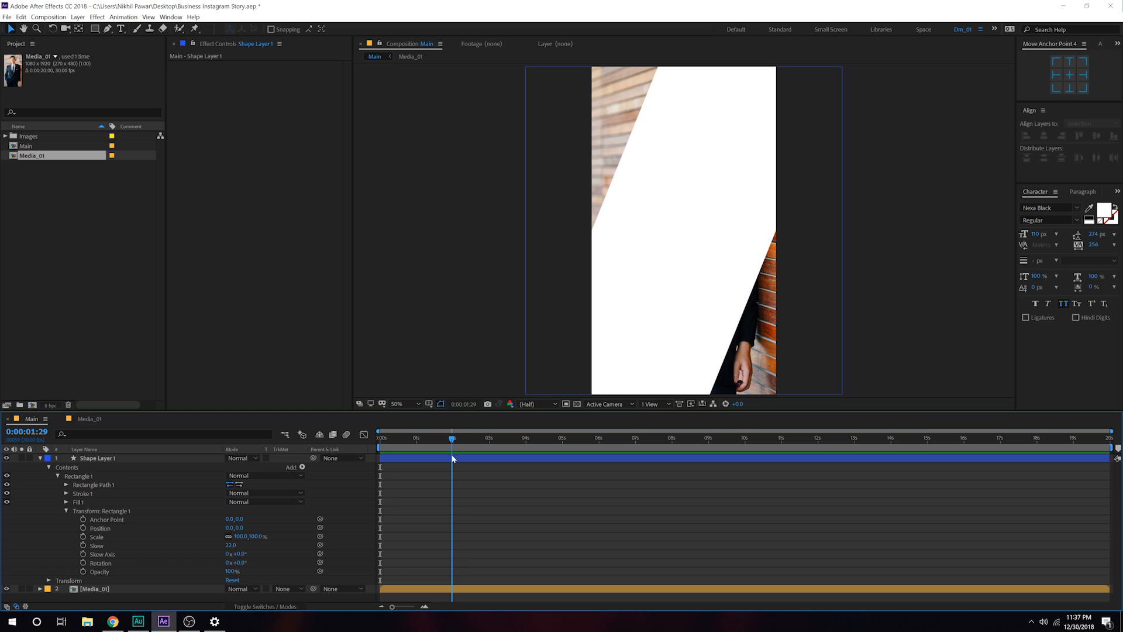
click(98, 459)
key(Return)
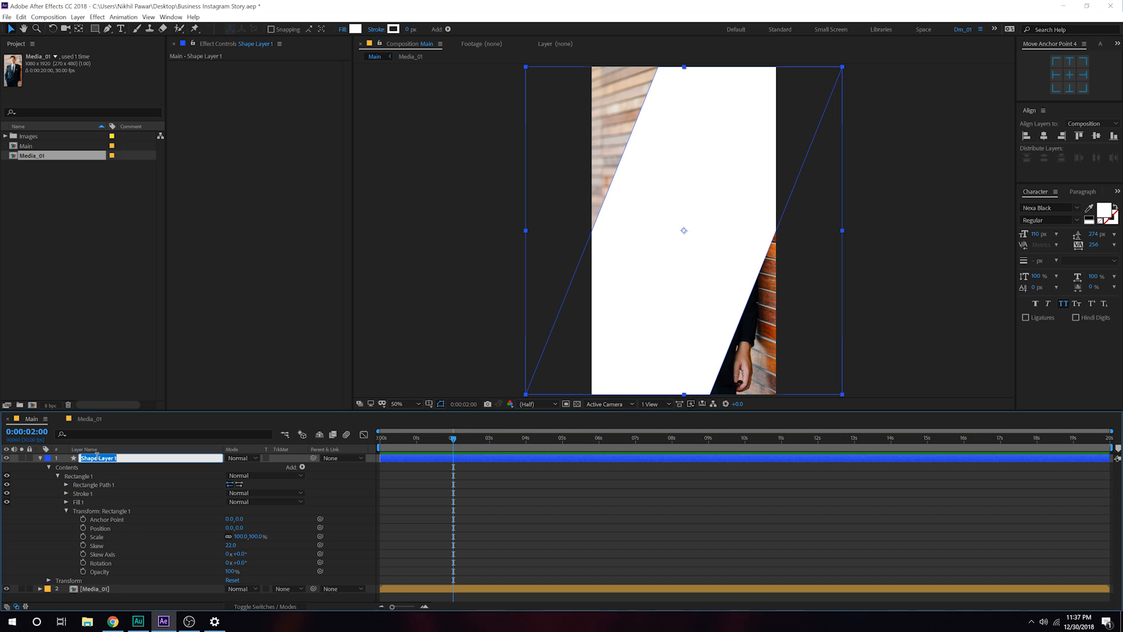
text(Shape_01)
key(Return)
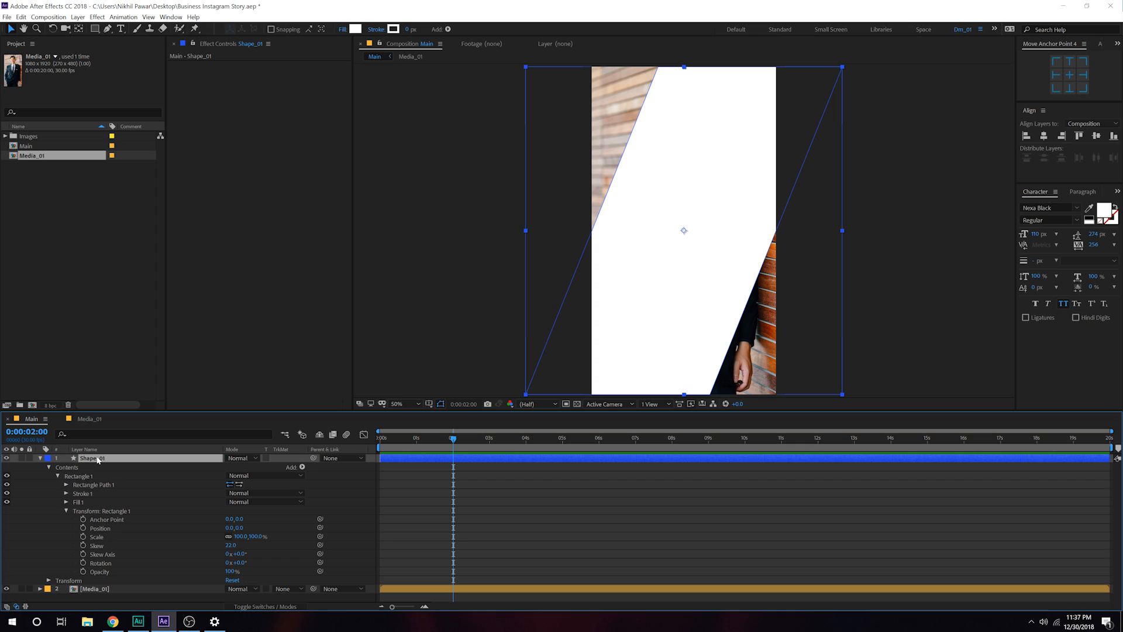
- Keyframe Shape_01's position at 0:00:02:00 and place it off-frame to the right, at about 2038, 960, at 0:00:00:00
key(p)
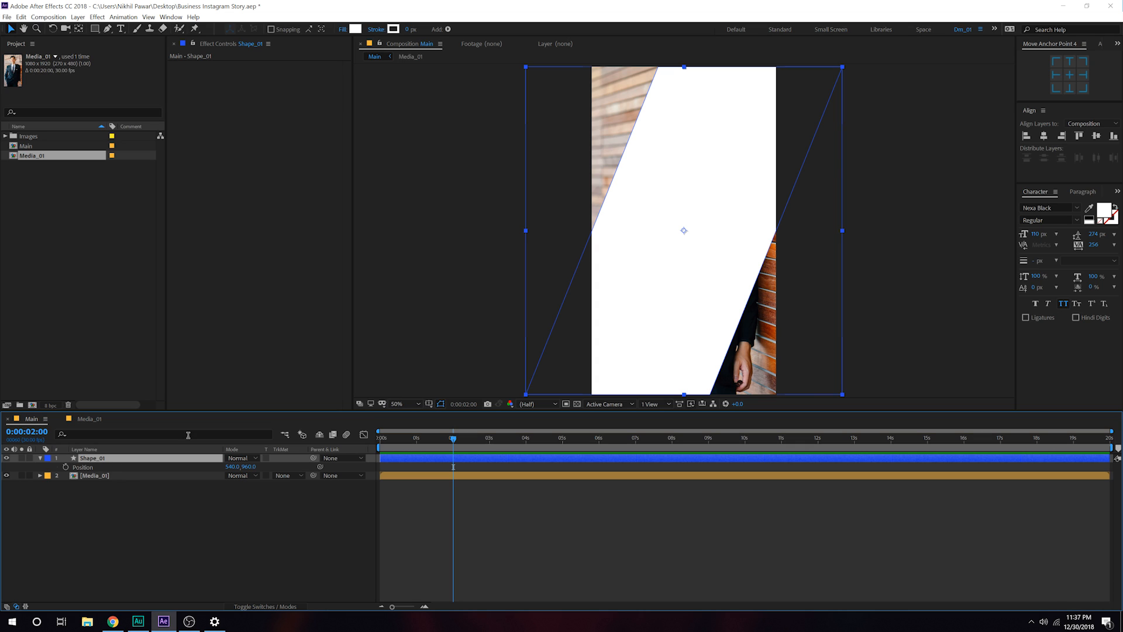
click(66, 466)
drag(453, 440, 351, 442)
drag(610, 286, 868, 306)
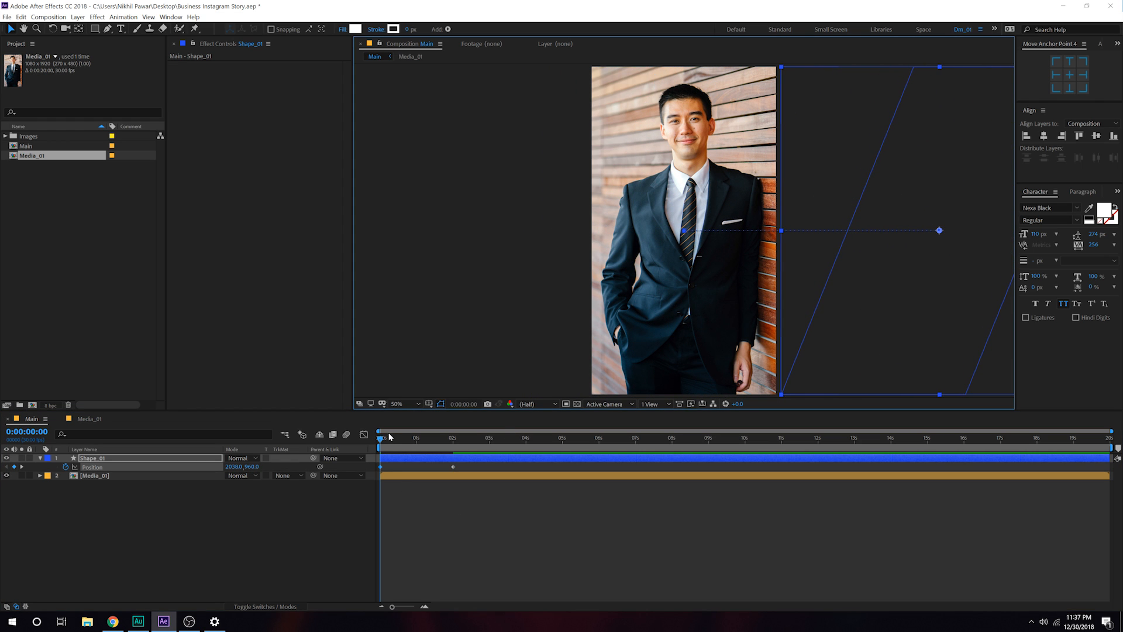
drag(389, 436, 472, 453)
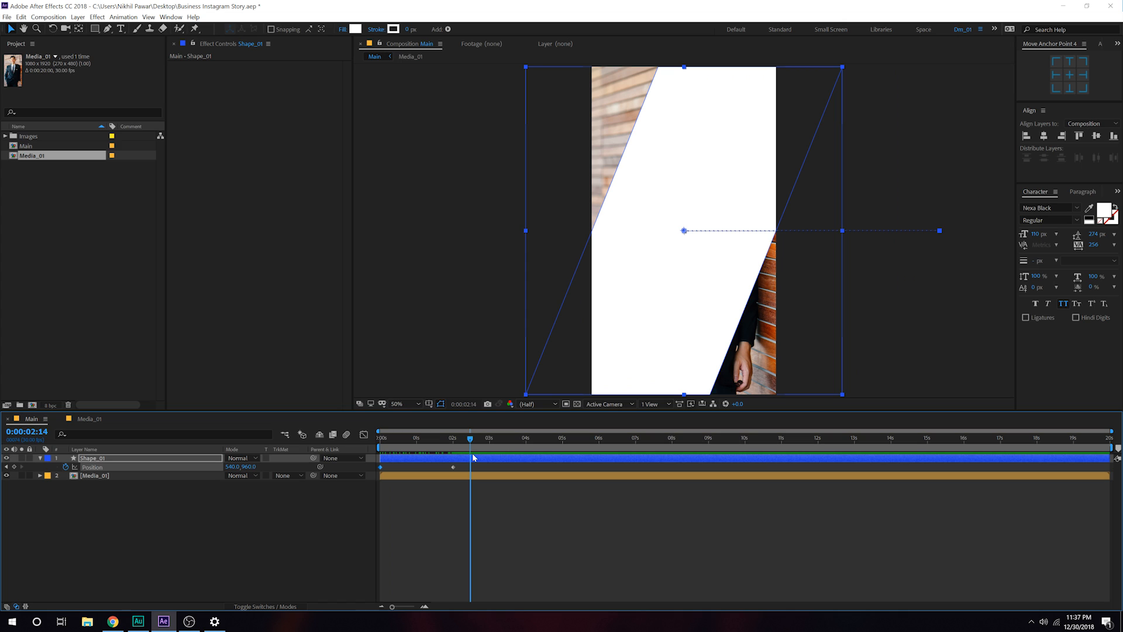
- Set the Media_01 layer's track matte to Alpha Matte "Shape_01" and scrub through the result
click(263, 497)
click(114, 477)
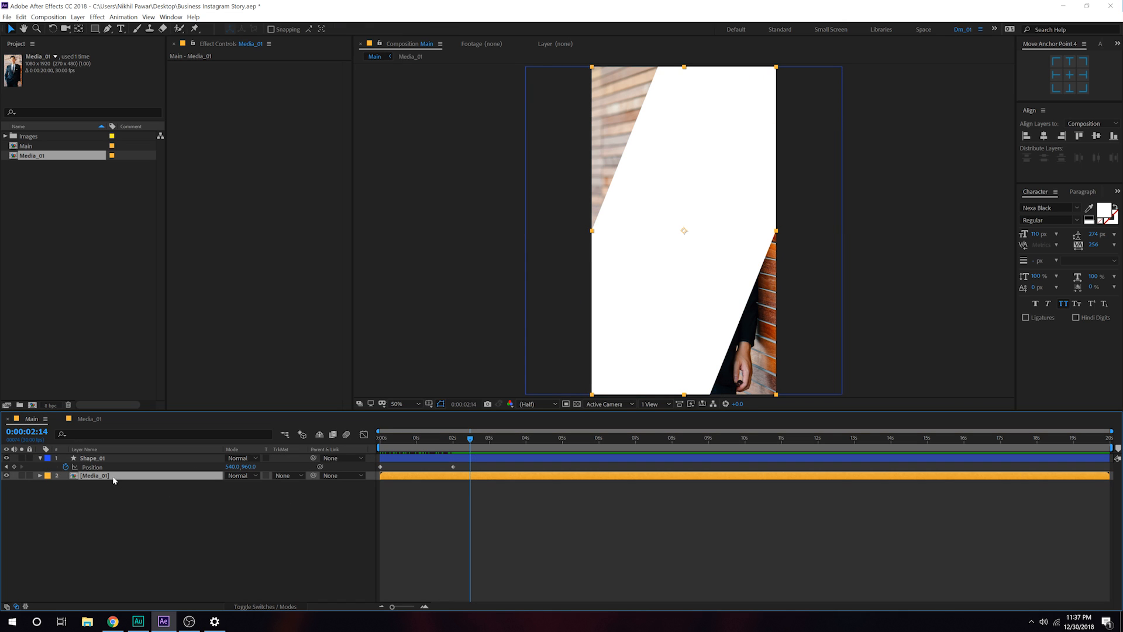
click(275, 476)
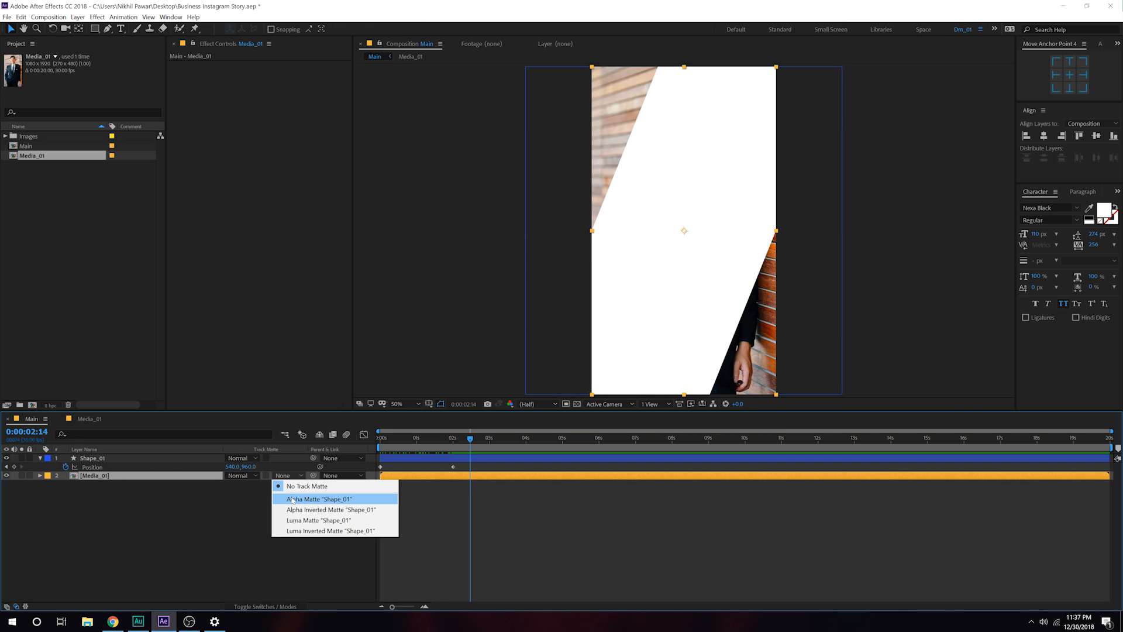
click(294, 499)
click(287, 515)
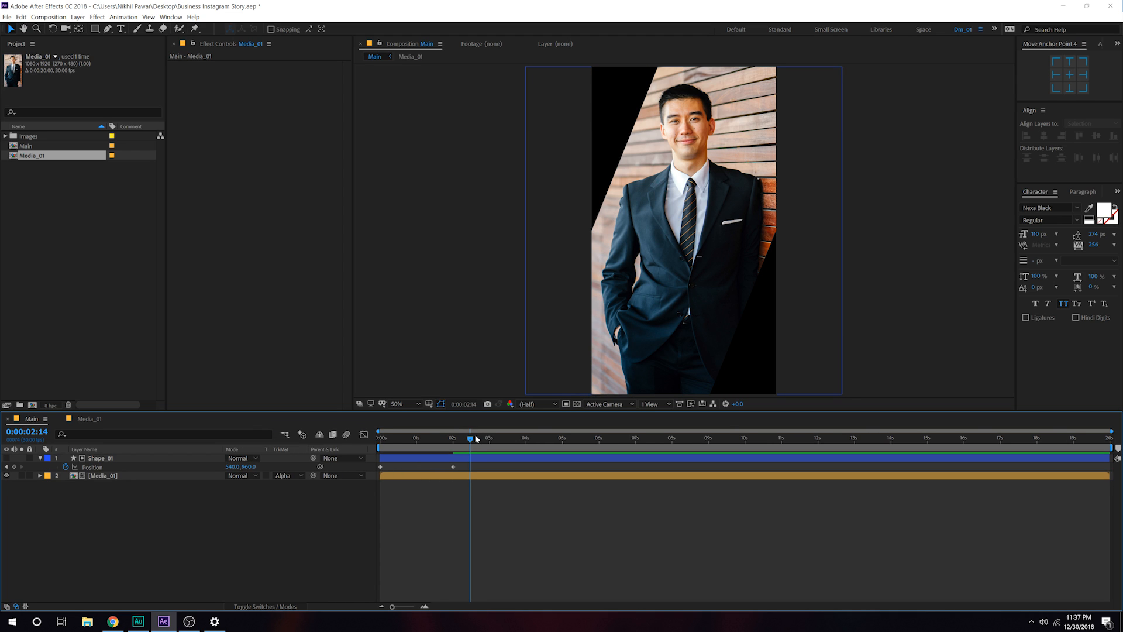
drag(476, 439, 500, 460)
- Animate the Media_01 layer's scale from 100% at 0:00:00:00 to 115% at 0:00:06:00, and preview the animation
drag(409, 448, 364, 448)
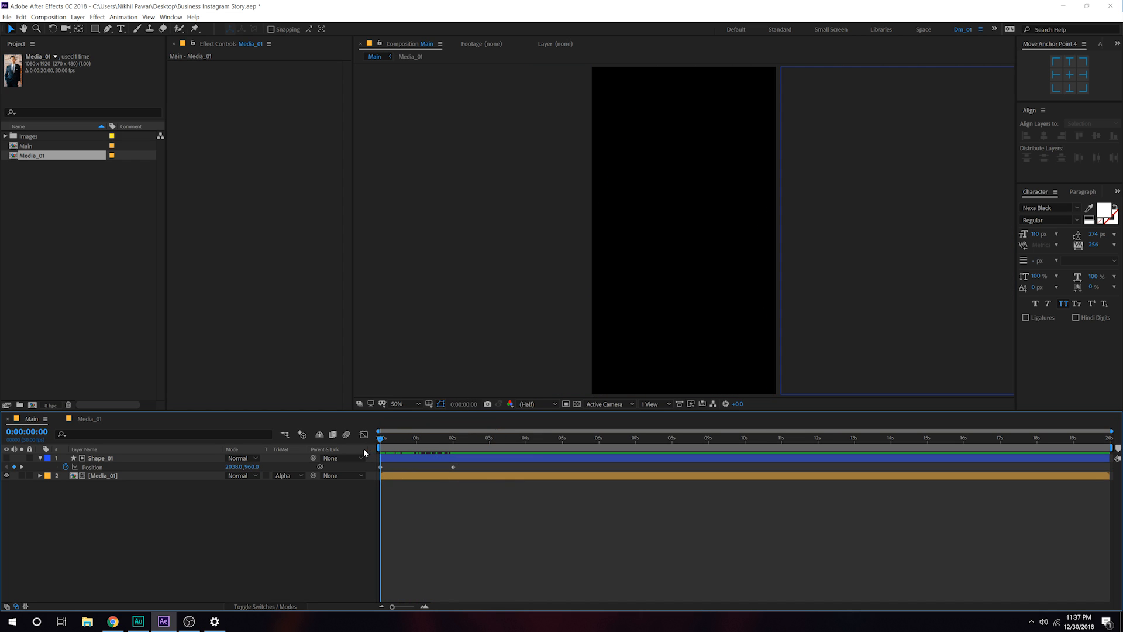
click(107, 475)
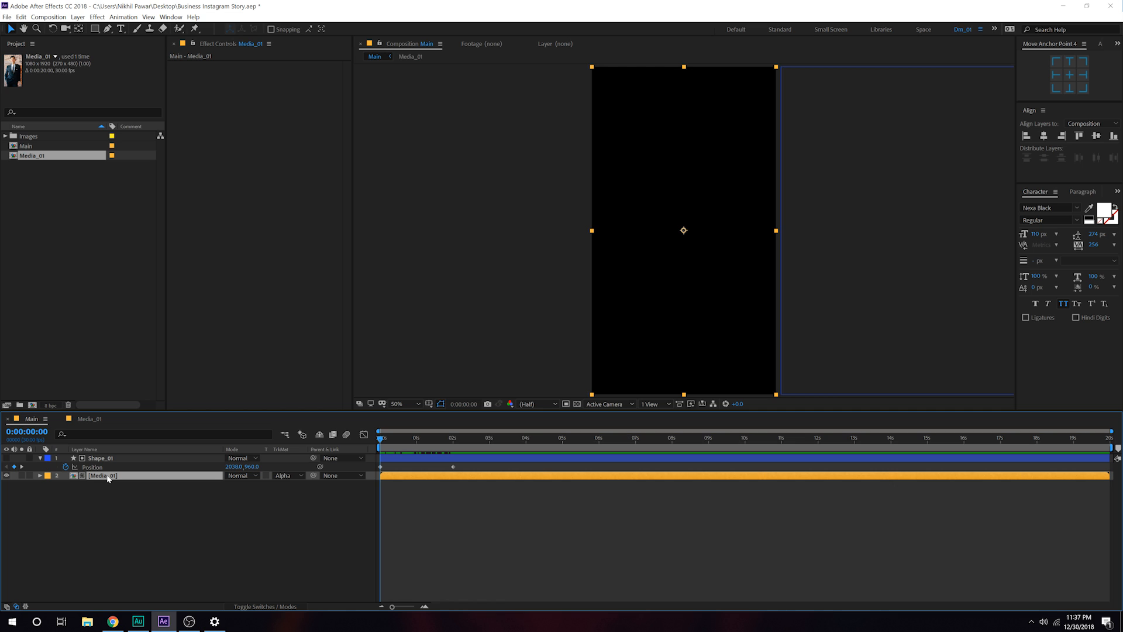
key(s)
click(66, 485)
drag(395, 446, 598, 477)
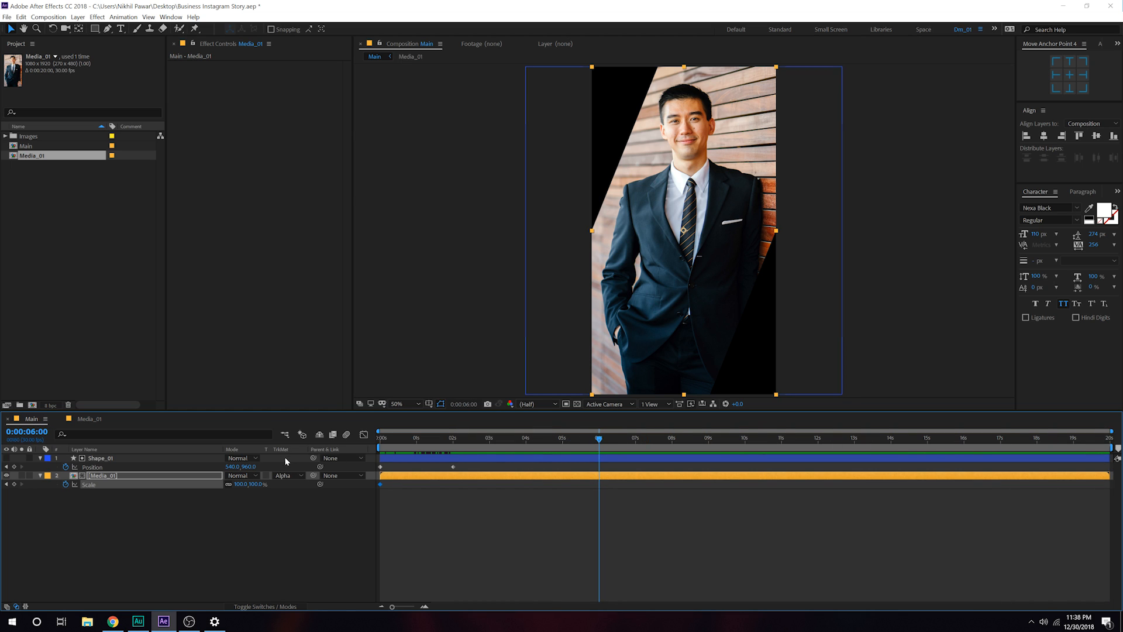
click(257, 484)
text(115)
click(261, 514)
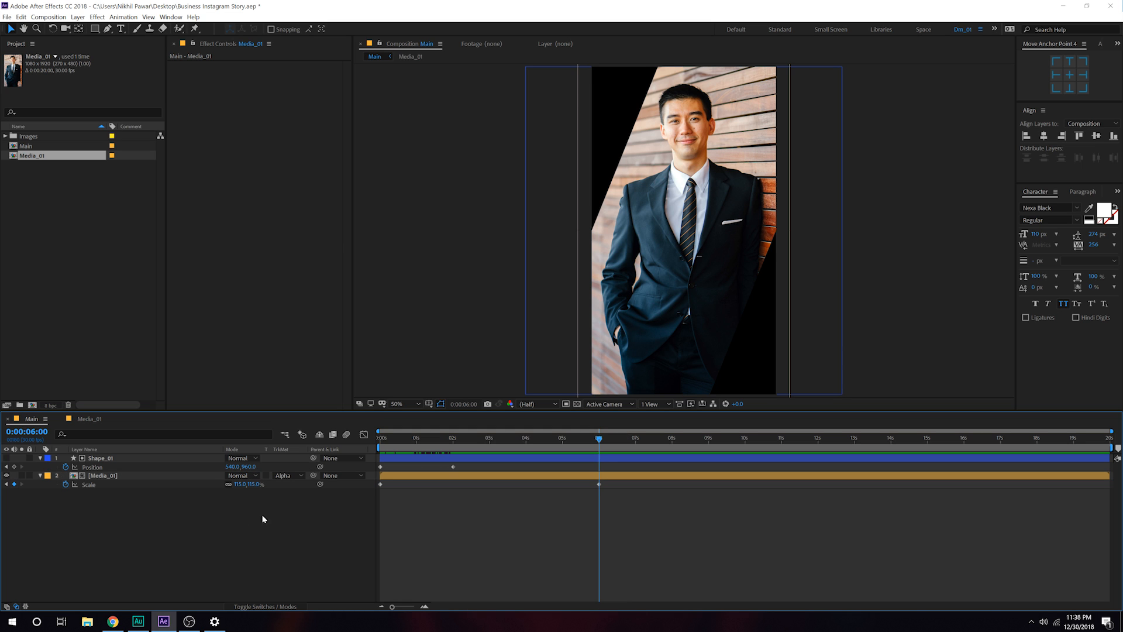
drag(381, 438, 306, 451)
key(space)
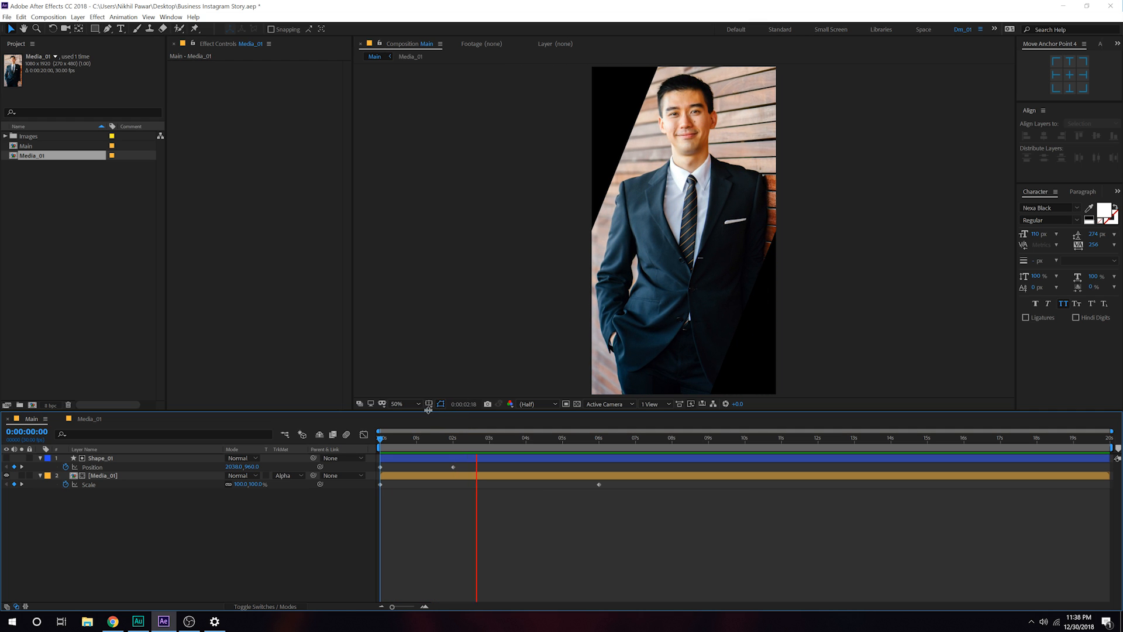
- Stop the preview and duplicate the Shape_01 layer
click(41, 477)
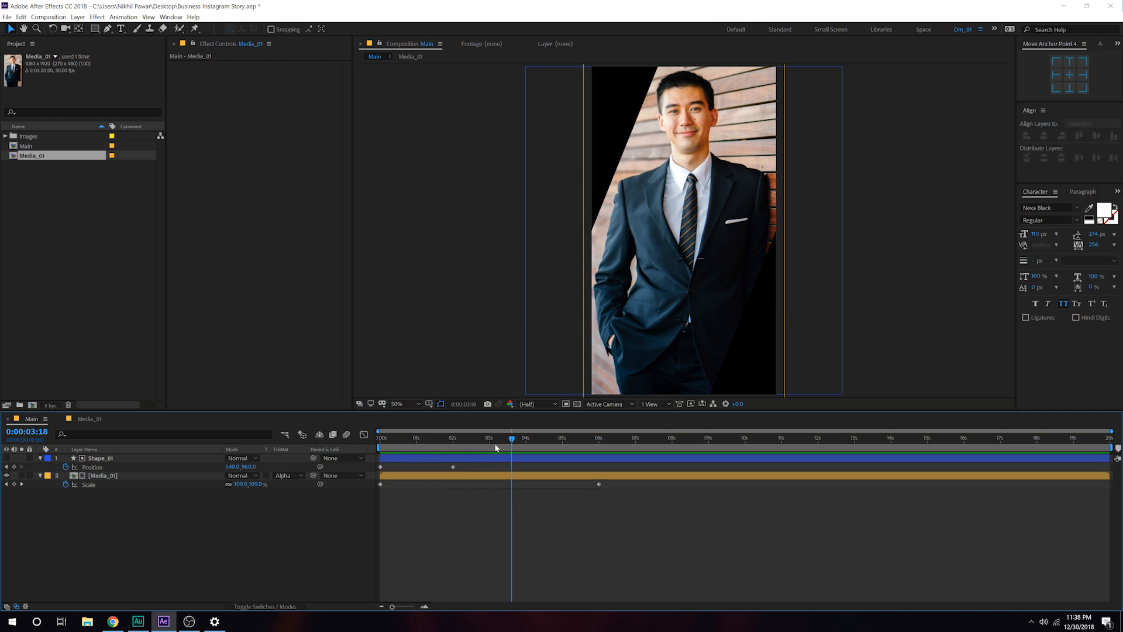
click(41, 458)
click(108, 459)
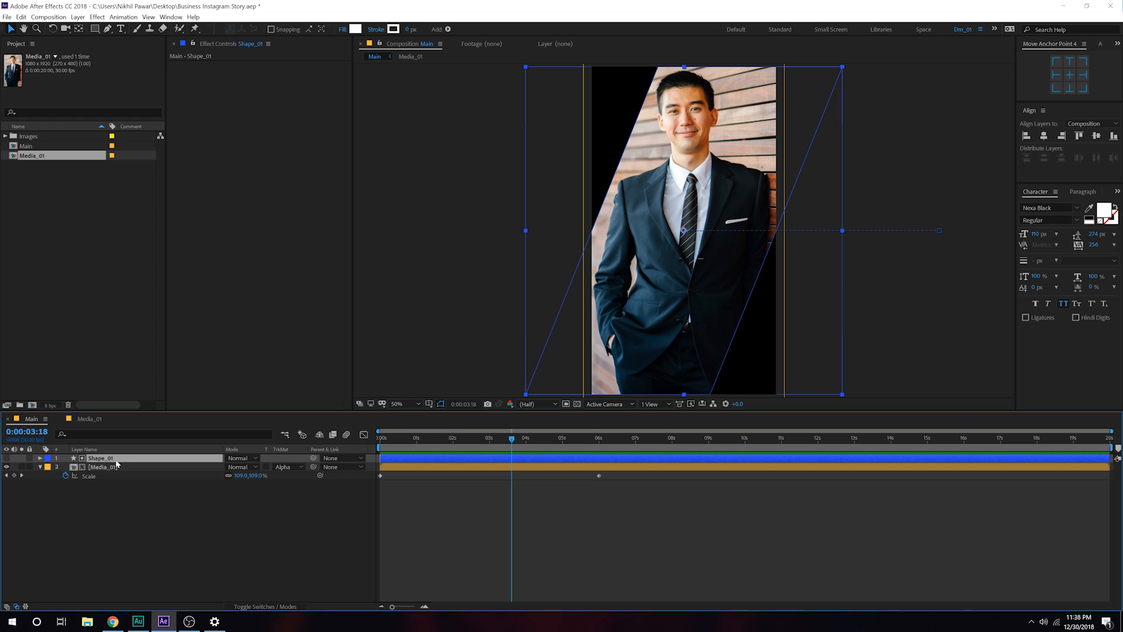
key(ctrl+d)
- At 0:00:02:00, unhide the duplicated shape and shift it left, stacking its layer beneath Media_01
drag(513, 440, 453, 441)
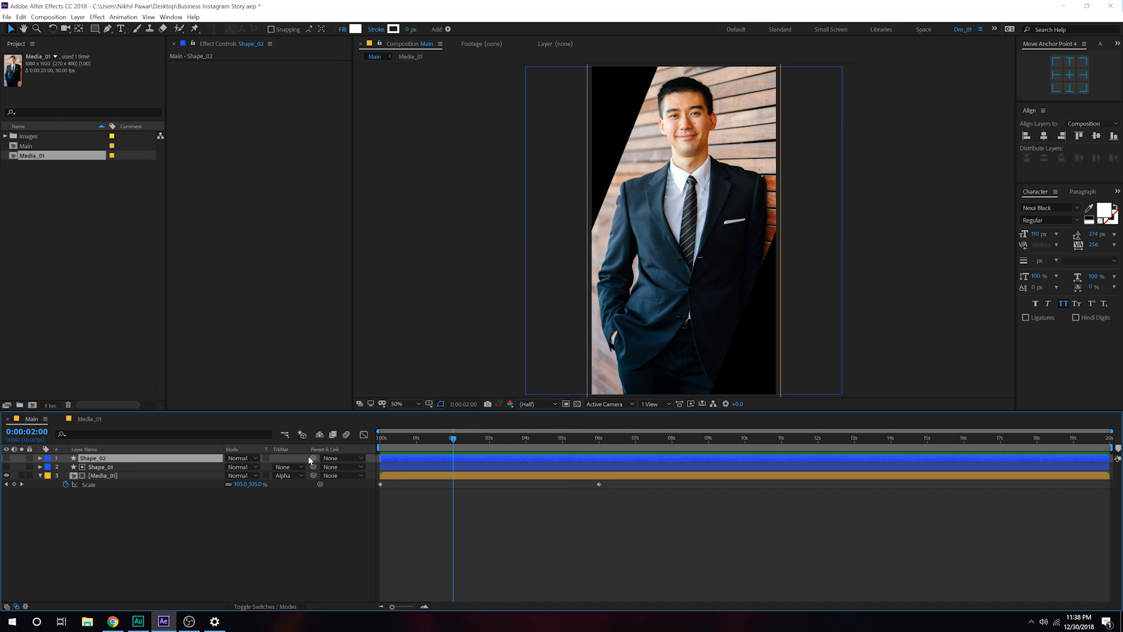
click(7, 460)
drag(690, 304, 600, 304)
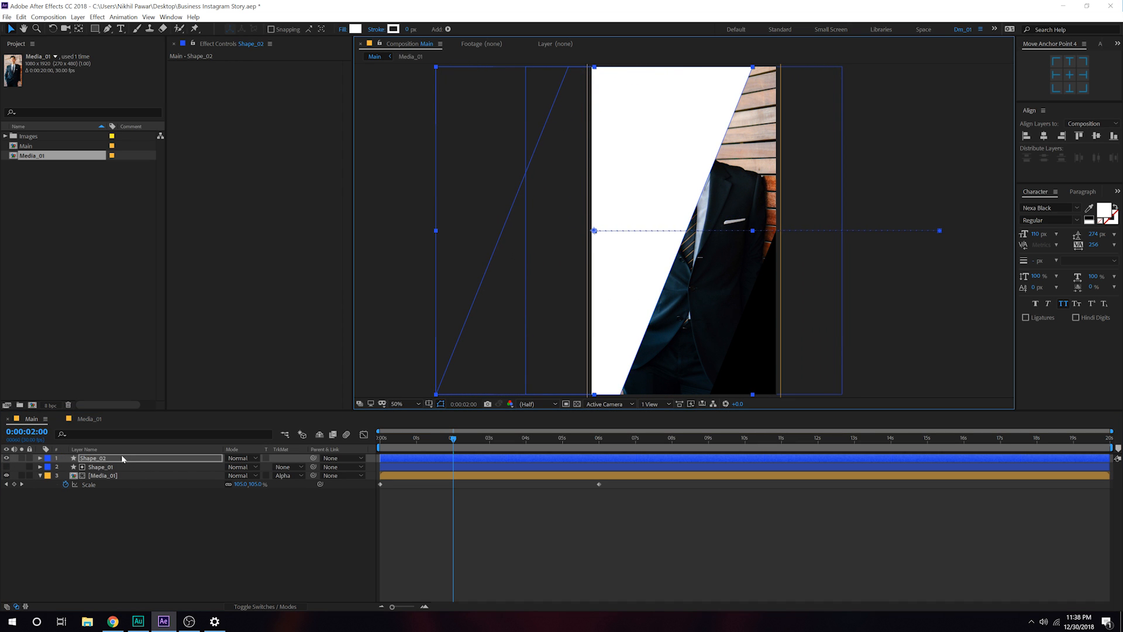
drag(111, 458, 112, 510)
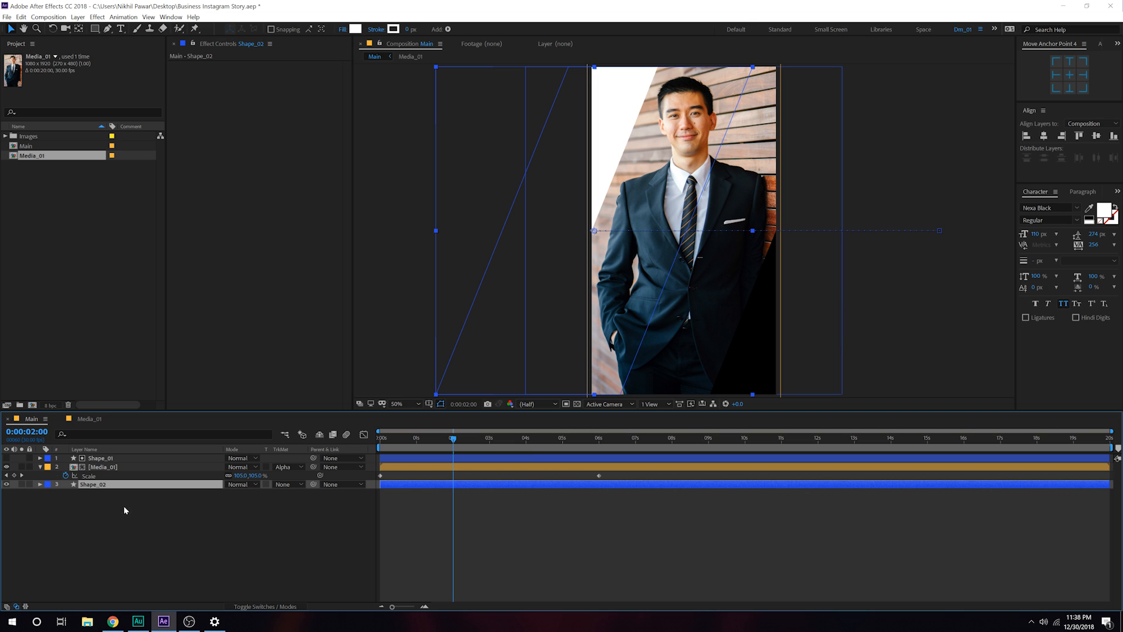
- Nudge the Shape_02 layer slightly right at 0:00:02:00, to about position 116, 960, and scrub through the motion
click(311, 527)
drag(454, 439, 454, 468)
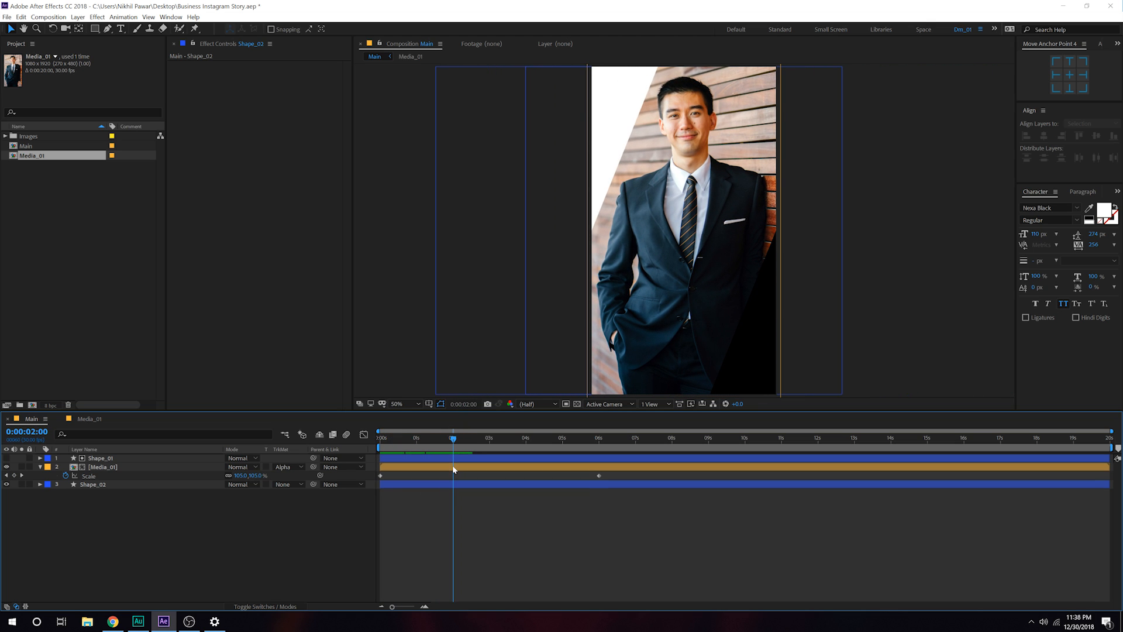
click(539, 321)
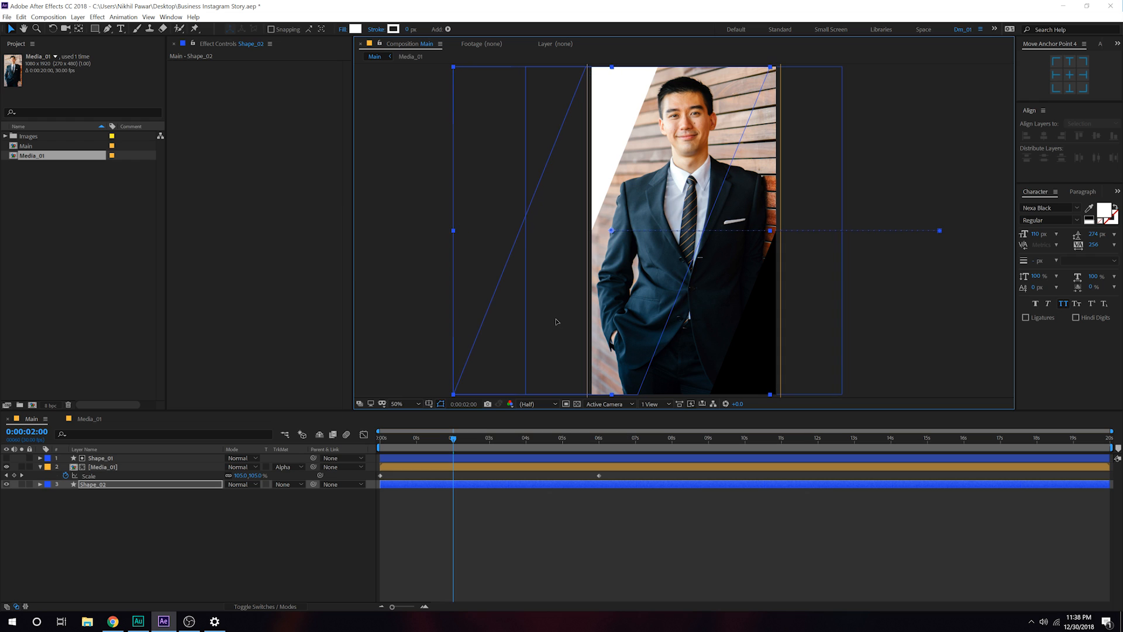
click(514, 531)
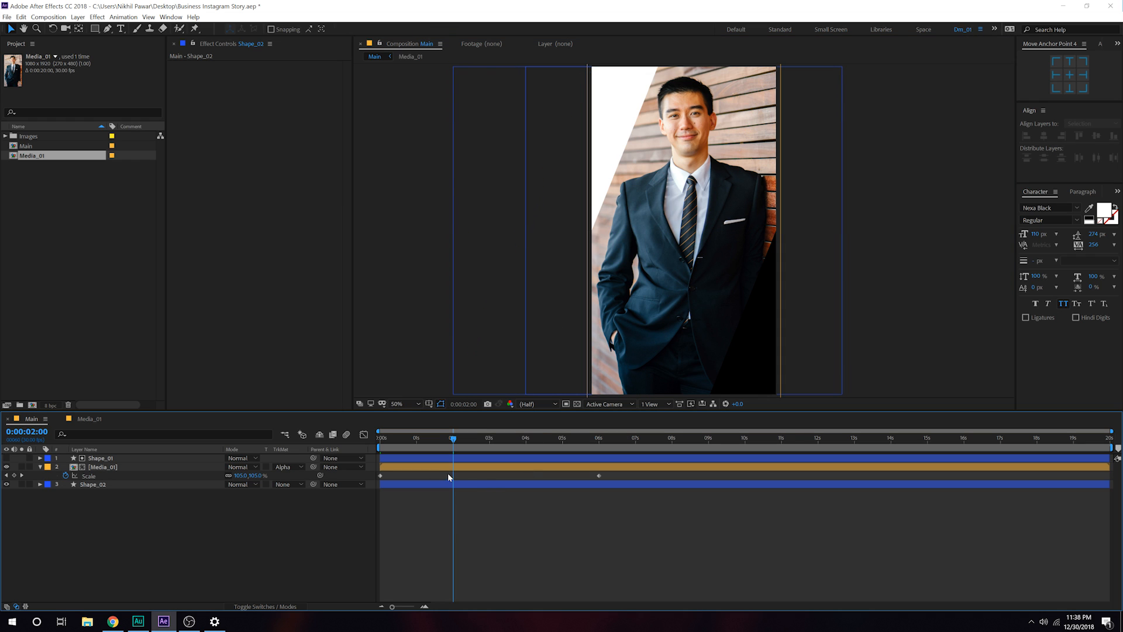
drag(454, 440, 474, 460)
click(430, 459)
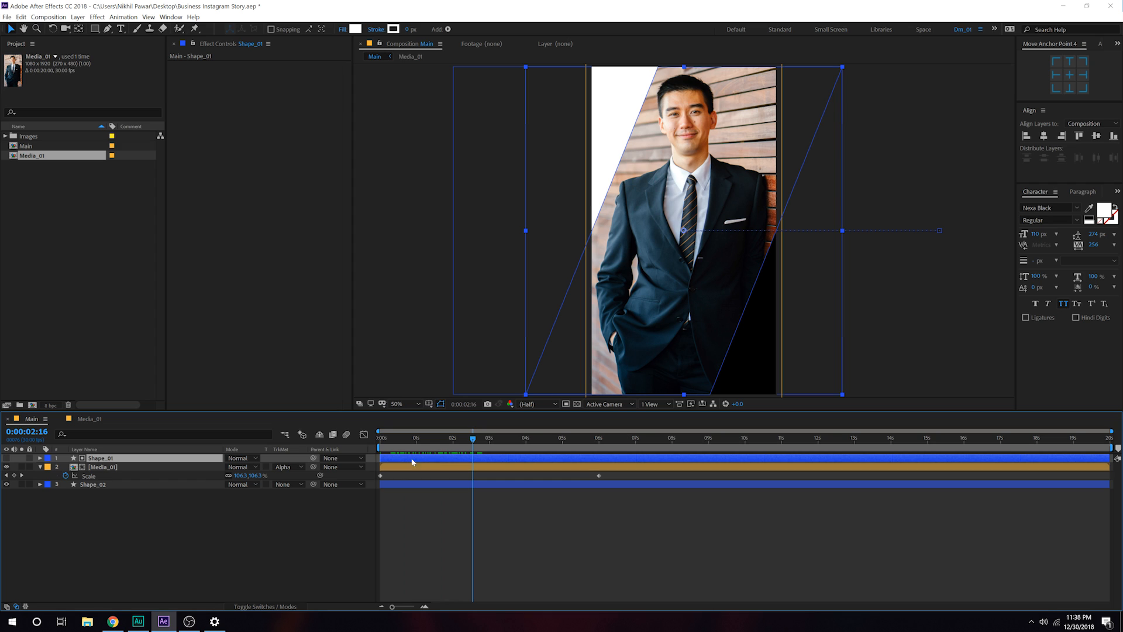
- Duplicate Shape_02 and, at 0:00:02:00, move the copy right of the photo to about position 1602, 960, and scrub to check it
click(94, 484)
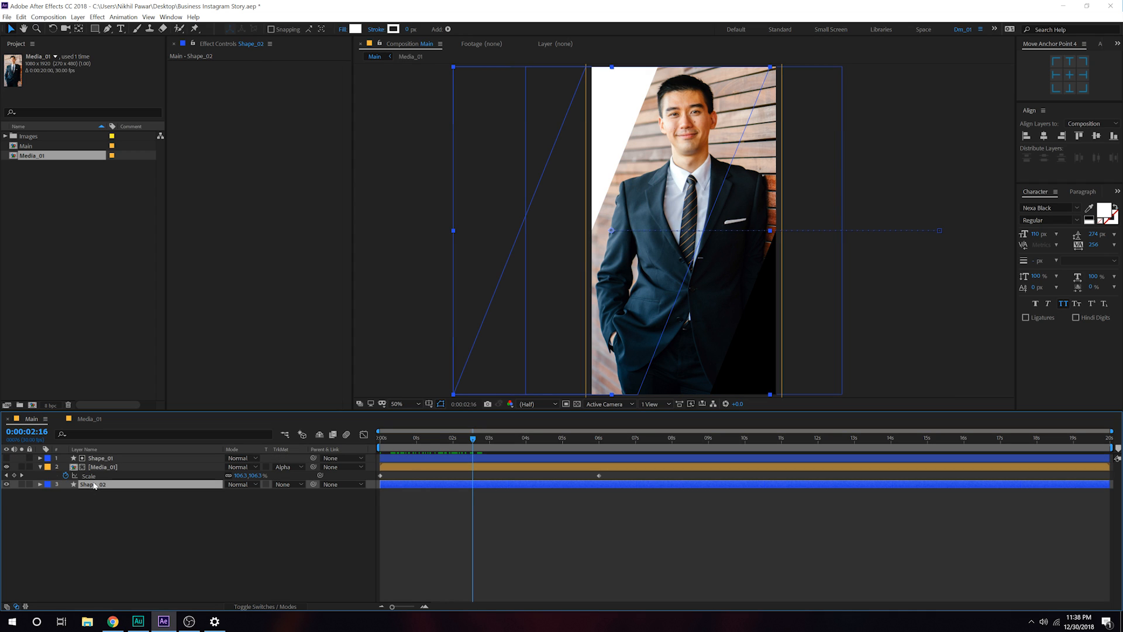
key(ctrl+d)
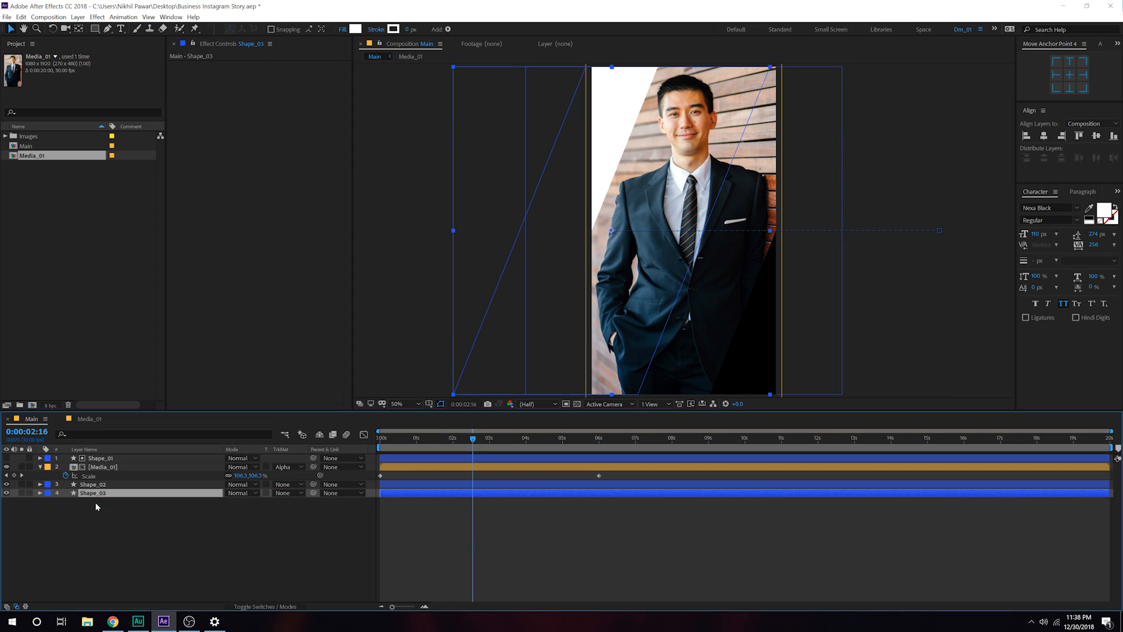
click(453, 439)
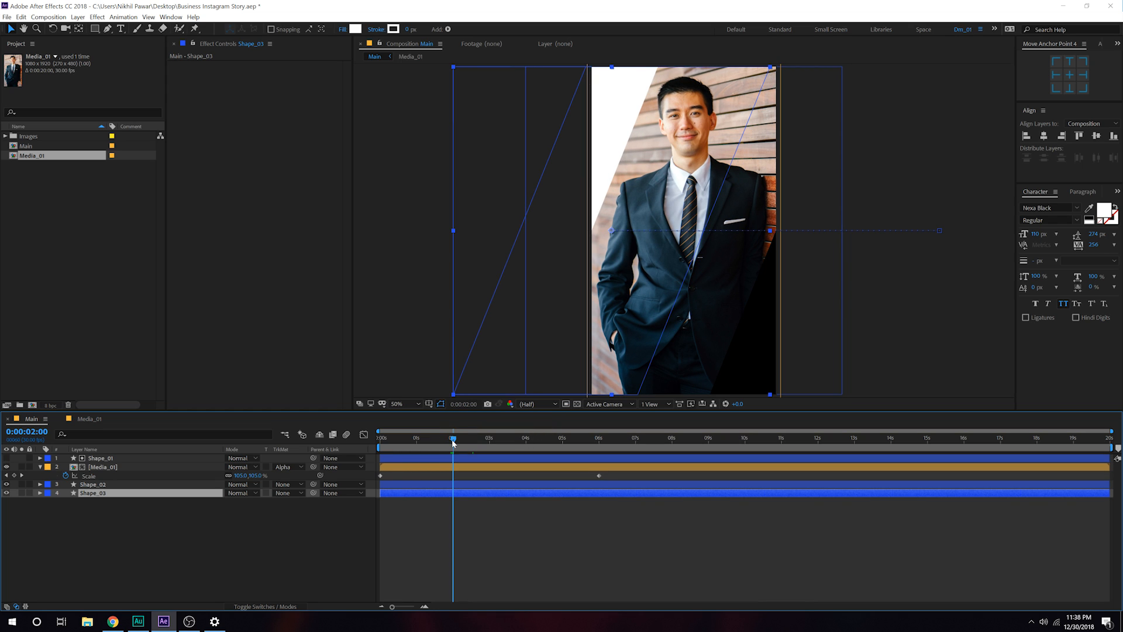
key(Page_Up)
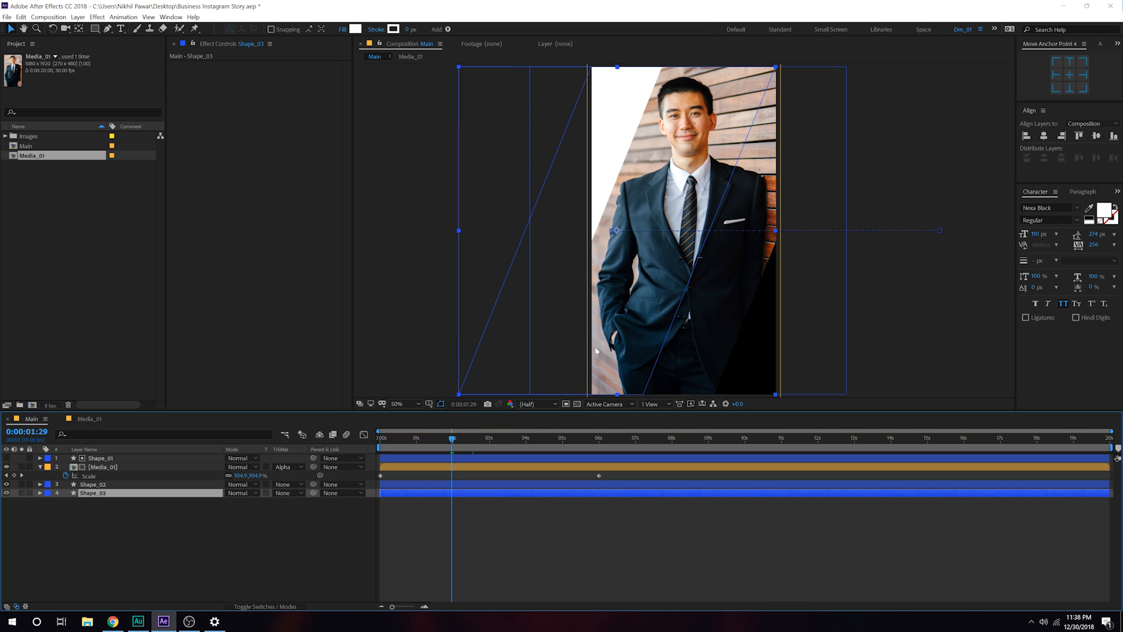
key(Page_Up)
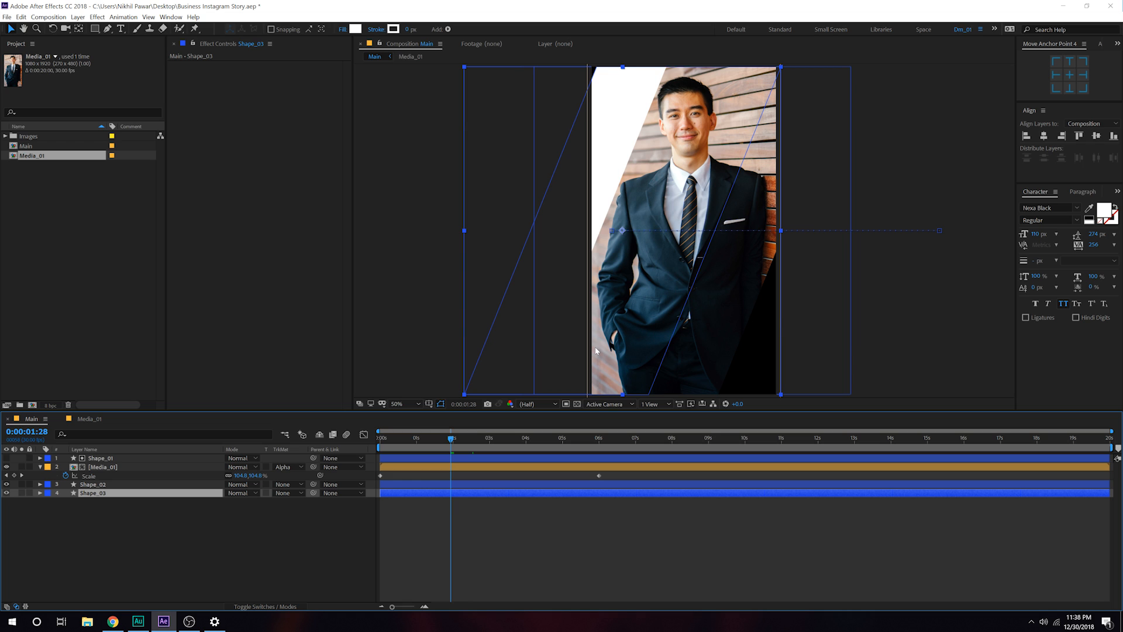
key(Page_Down)
key(Page_Down)
drag(544, 306, 798, 332)
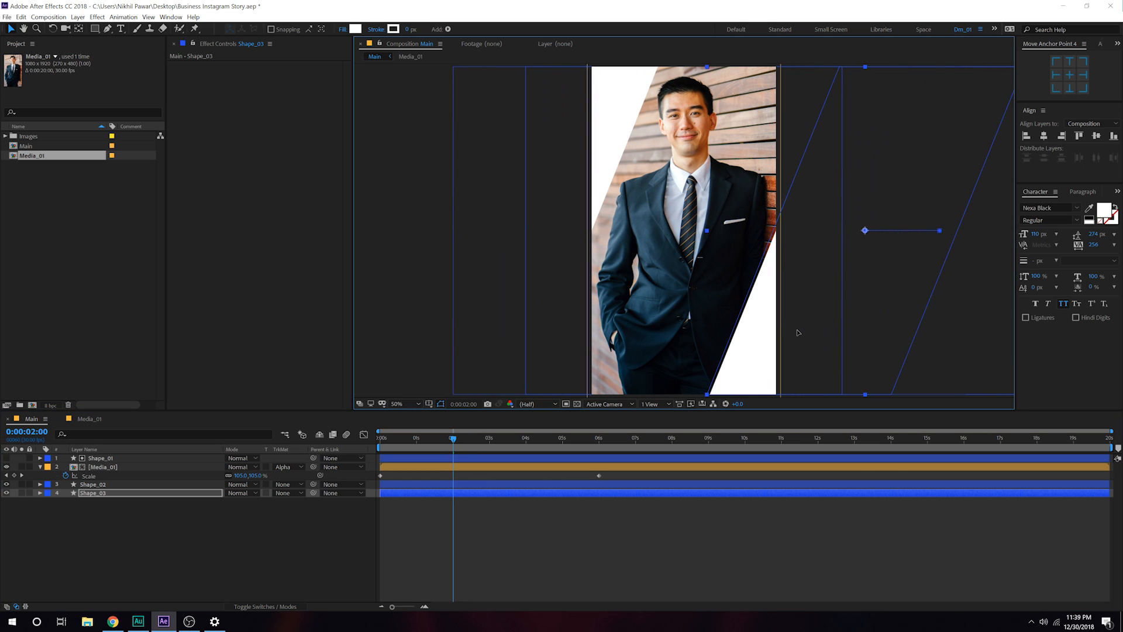
click(493, 547)
drag(447, 437, 489, 444)
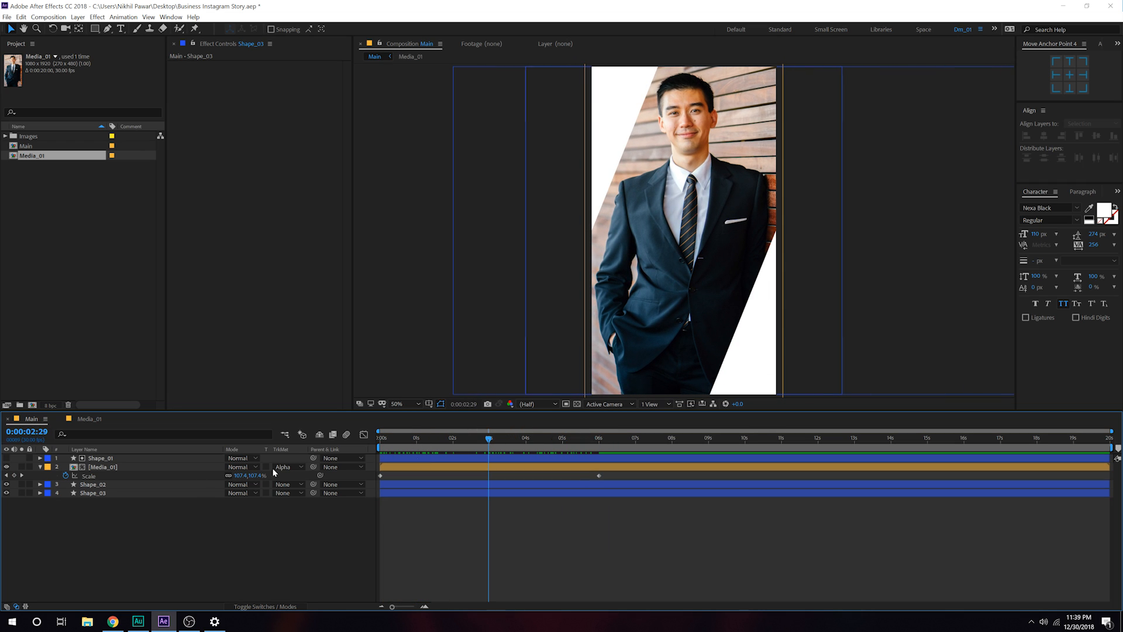
- Reveal the animated properties of all layers and apply Easy Ease to the position keyframes of Shape_01, Shape_02 and Shape_03
click(41, 467)
key(ctrl+a)
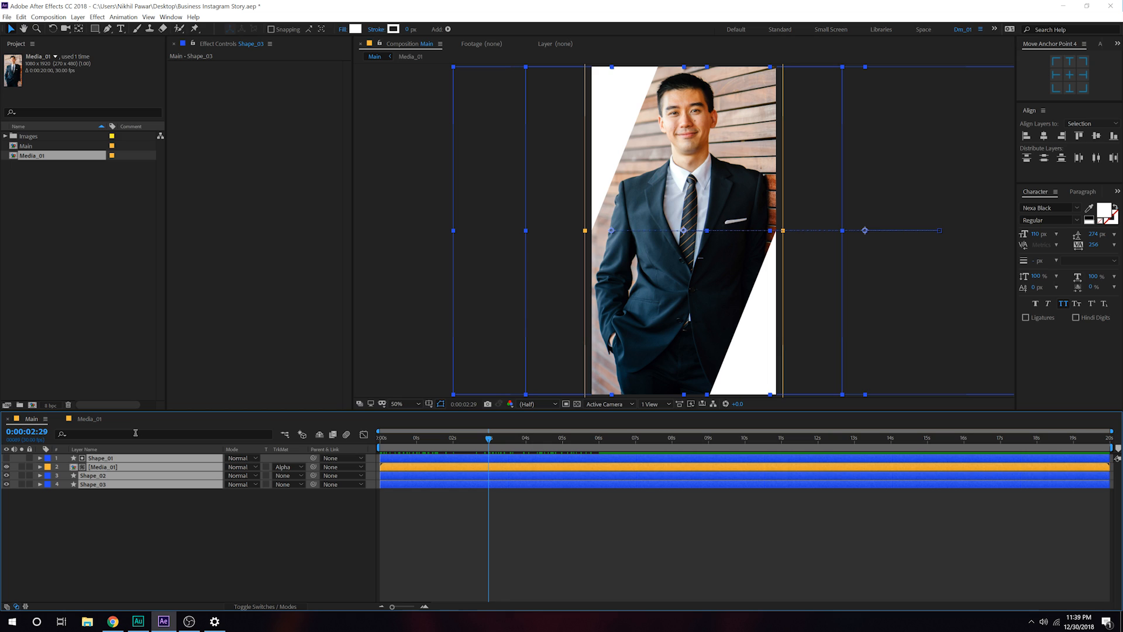
key(u)
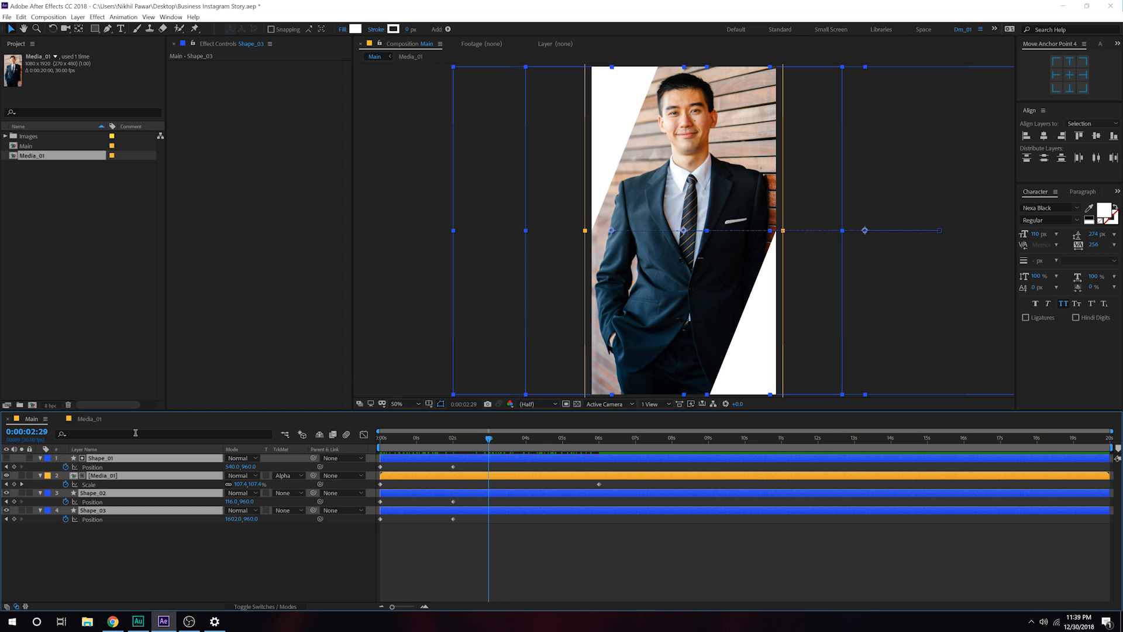
click(97, 549)
click(114, 475)
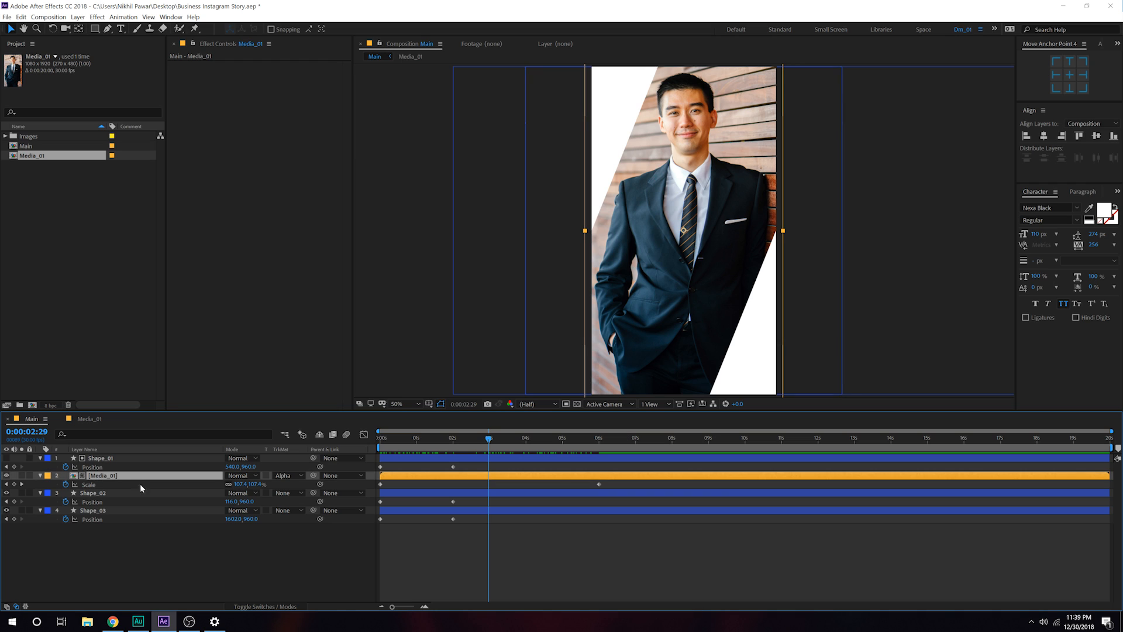
click(40, 476)
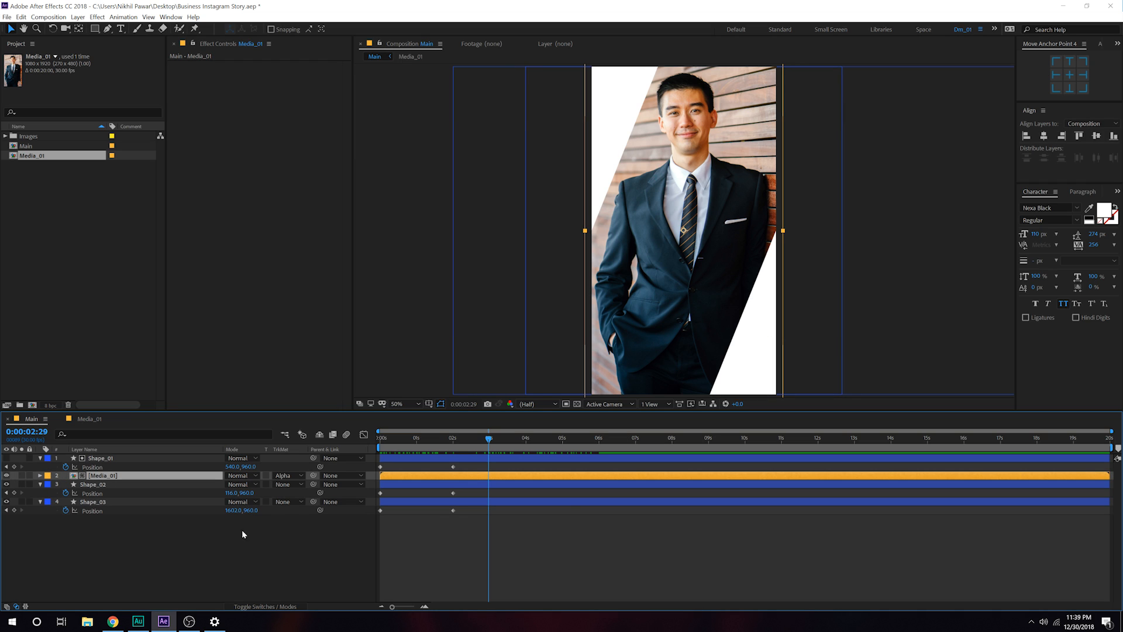
drag(463, 465, 374, 518)
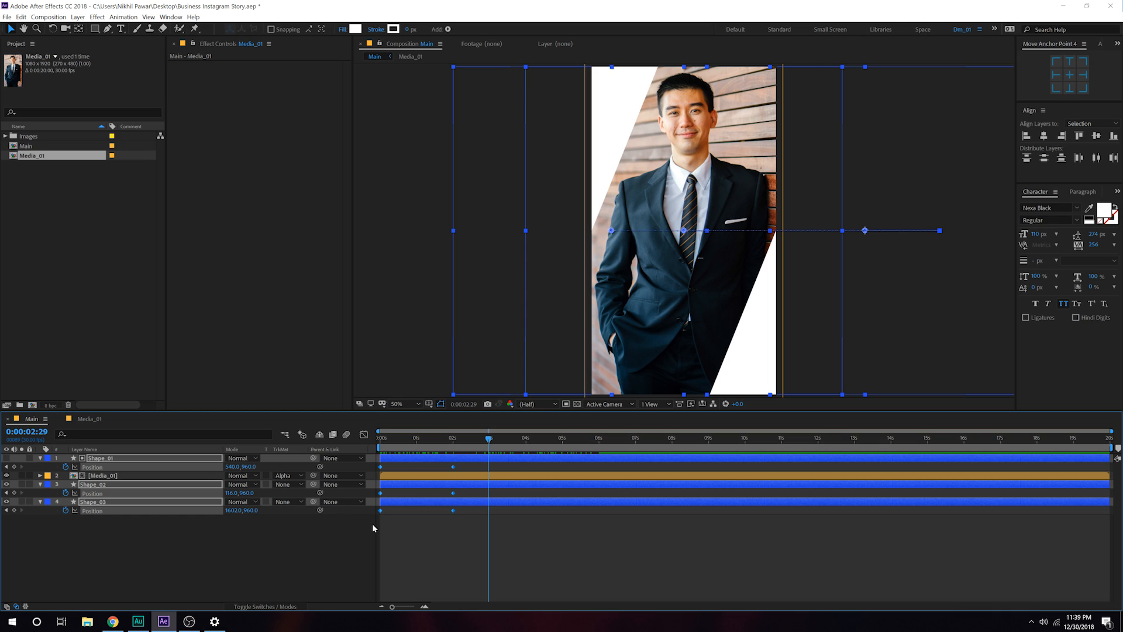
key(F9)
- Reshape the shapes' position speed graph so the motion peaks early and eases out slowly, and preview it
click(364, 435)
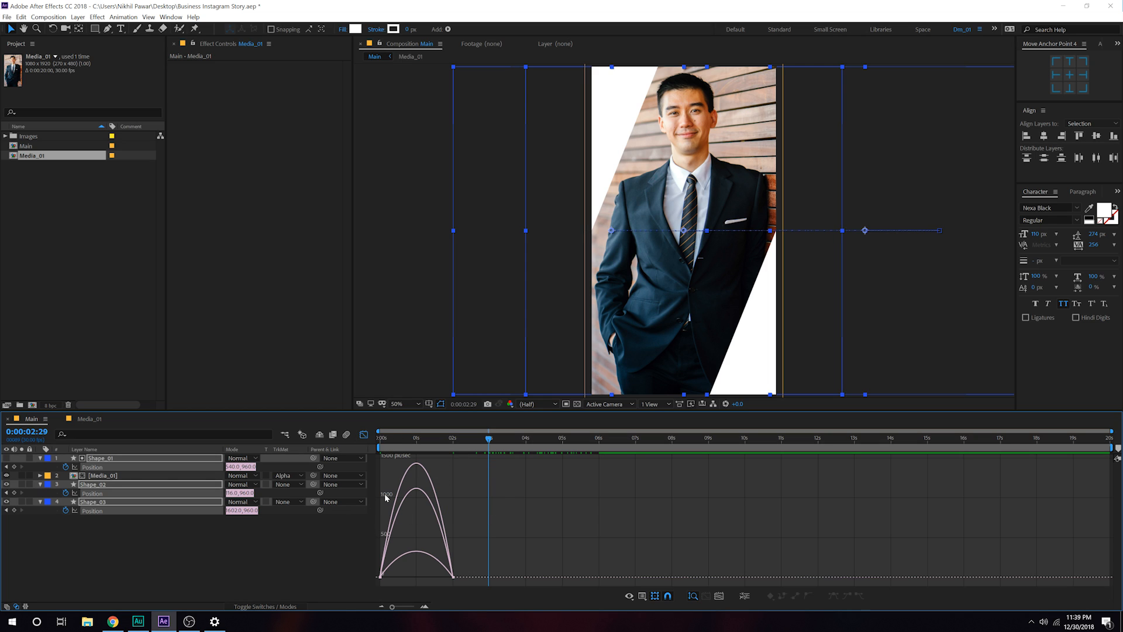
right_click(464, 483)
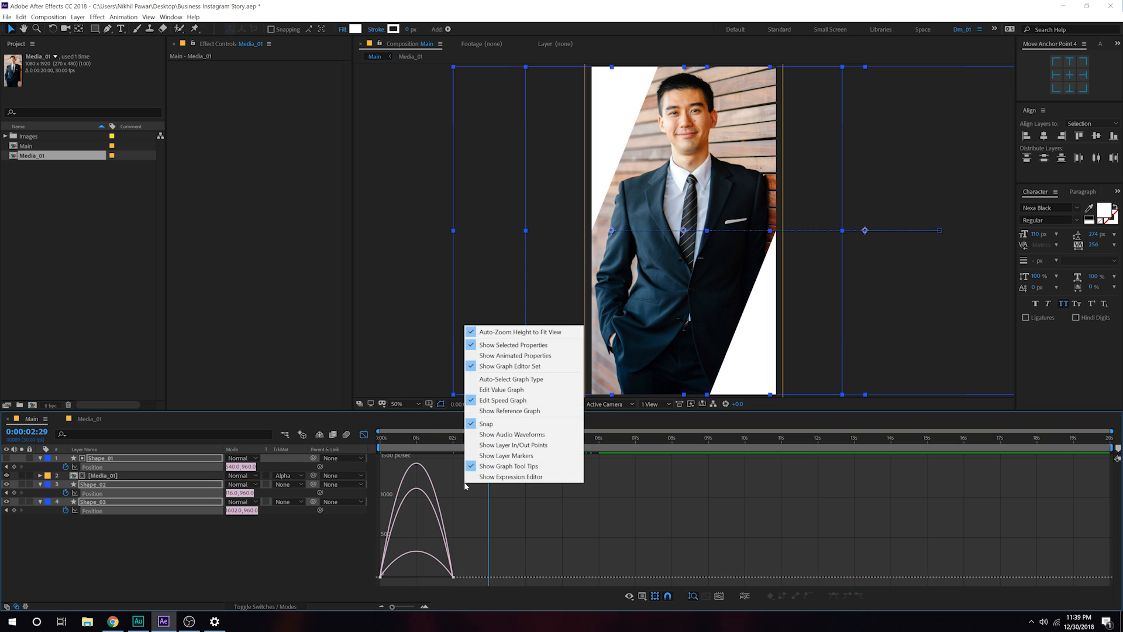
click(527, 403)
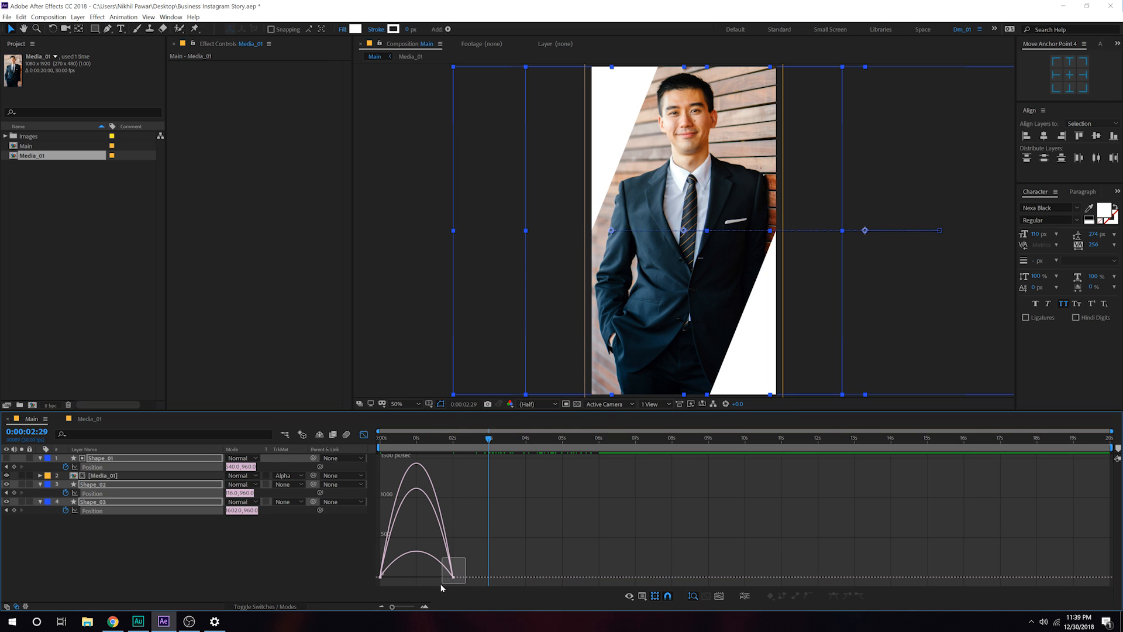
drag(442, 587, 388, 574)
key(Home)
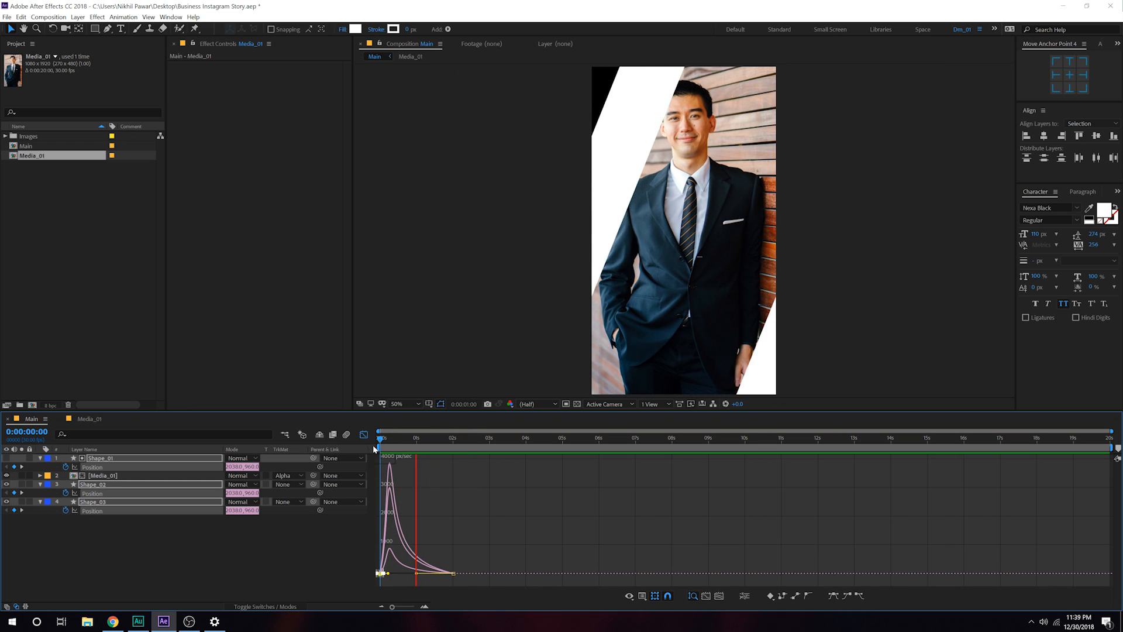
key(space)
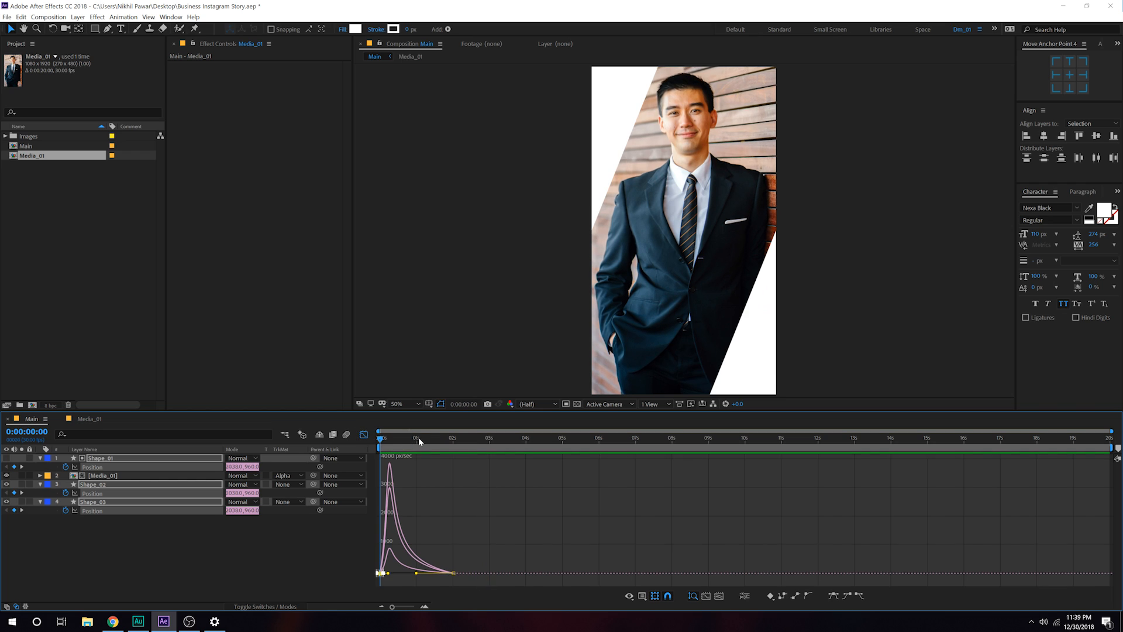
click(422, 438)
- Leave the graph editor and, at 0:00:02:00, shift the Shape_01 layer left to position 420, 960
click(363, 434)
click(493, 563)
click(452, 439)
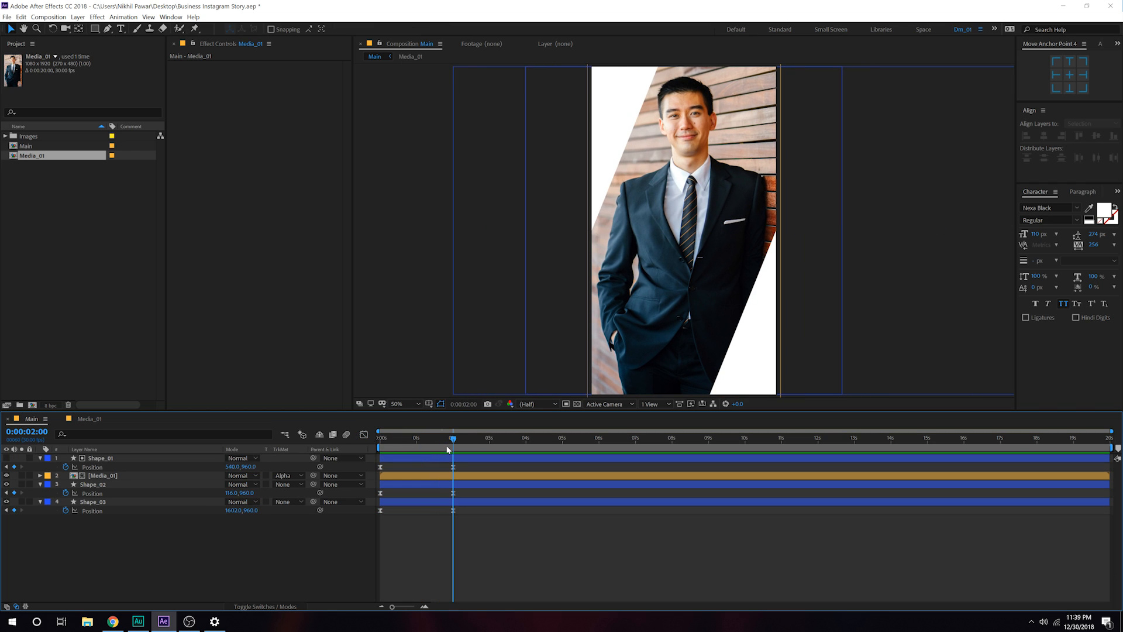
click(113, 467)
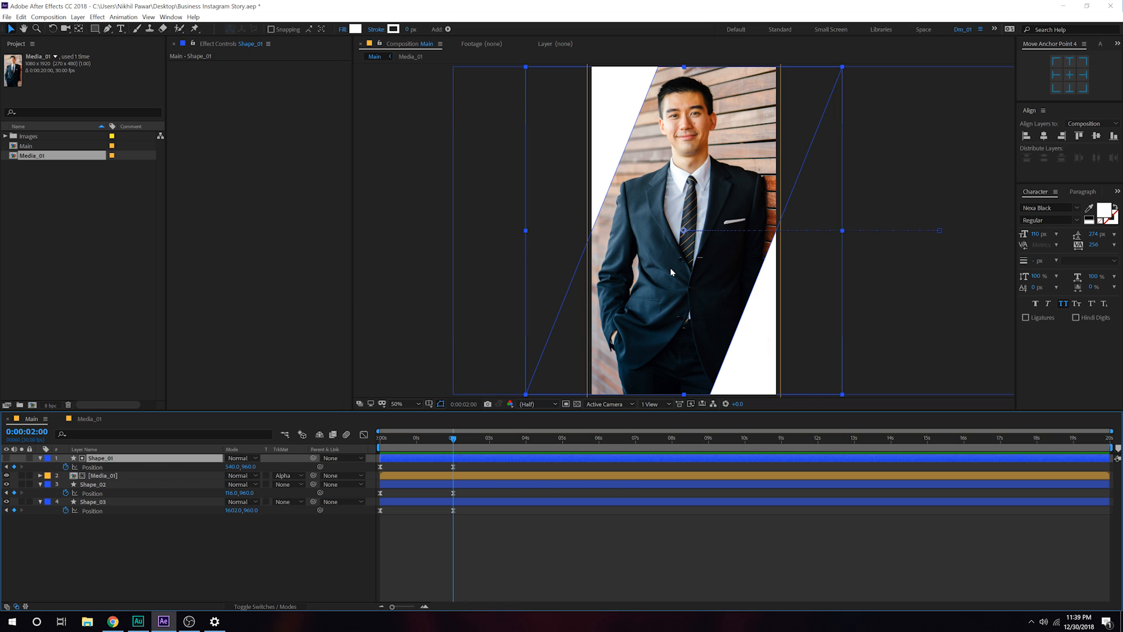
click(212, 567)
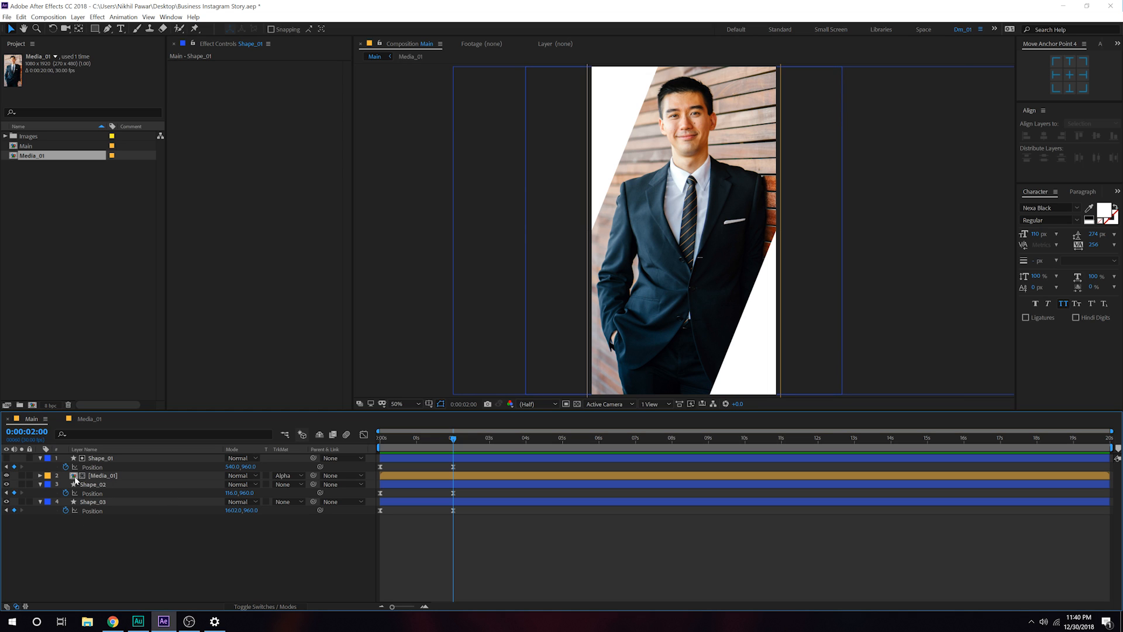
key(ctrl+a)
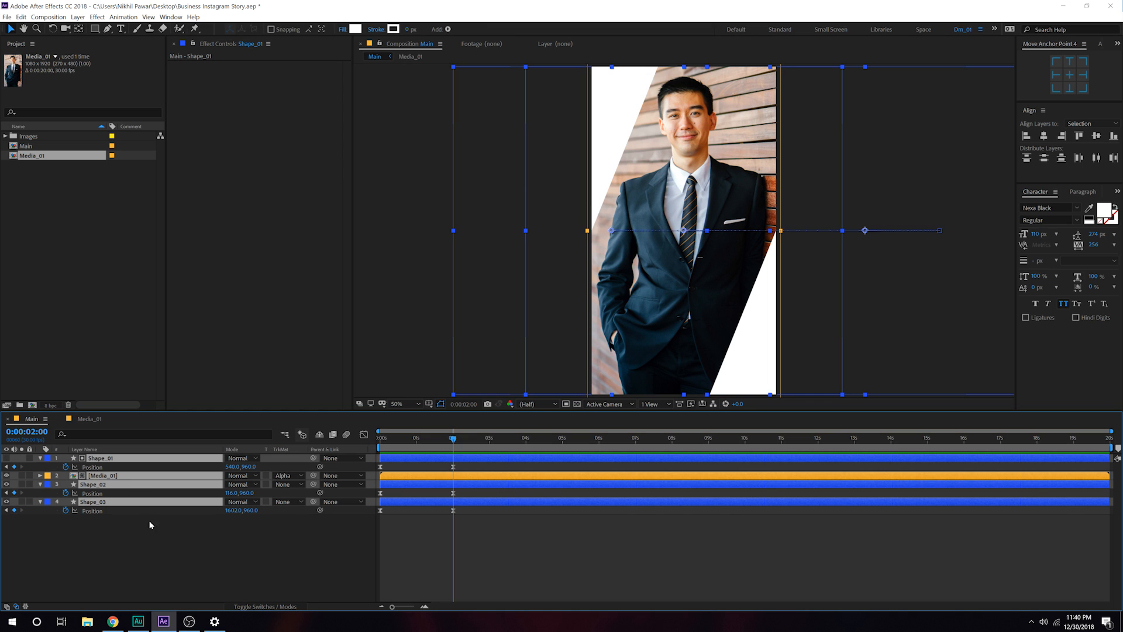
click(148, 565)
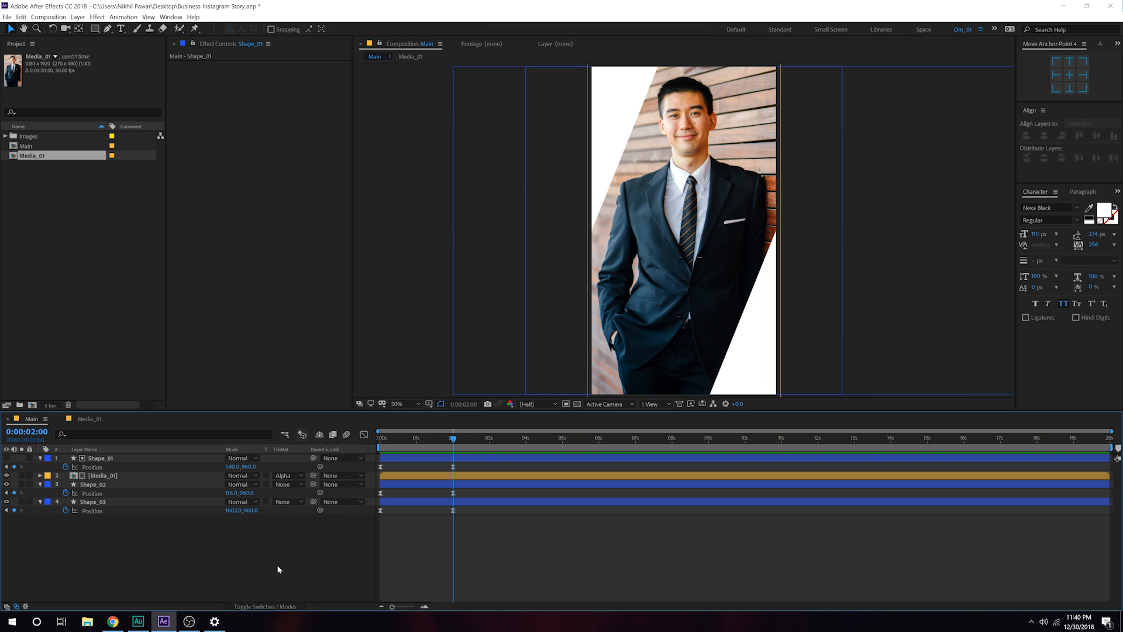
click(106, 458)
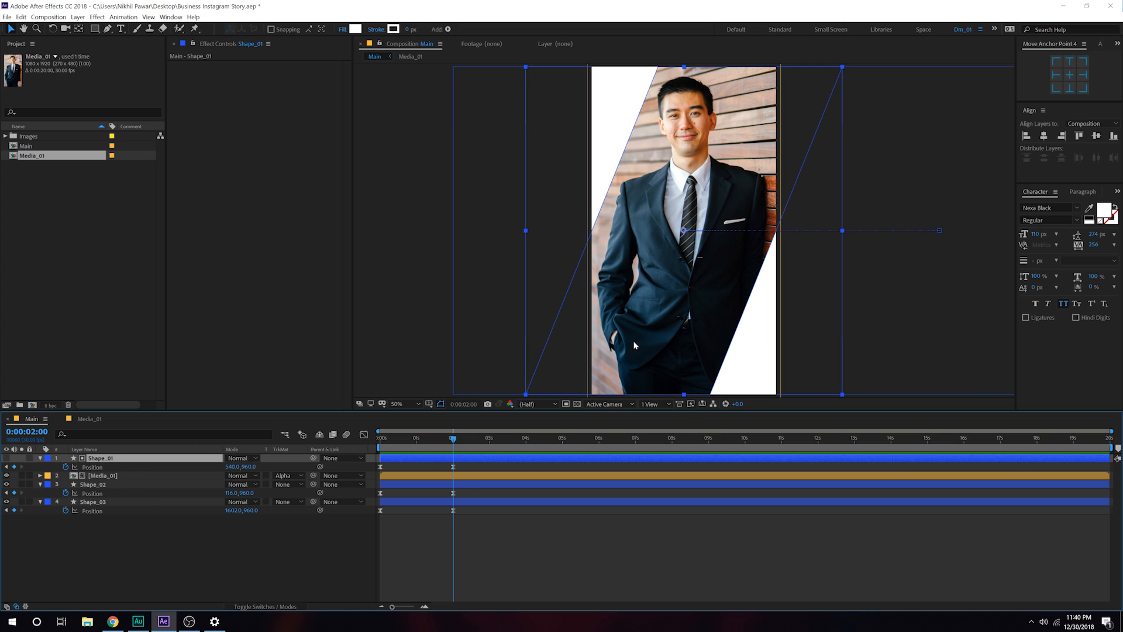
drag(648, 343, 626, 343)
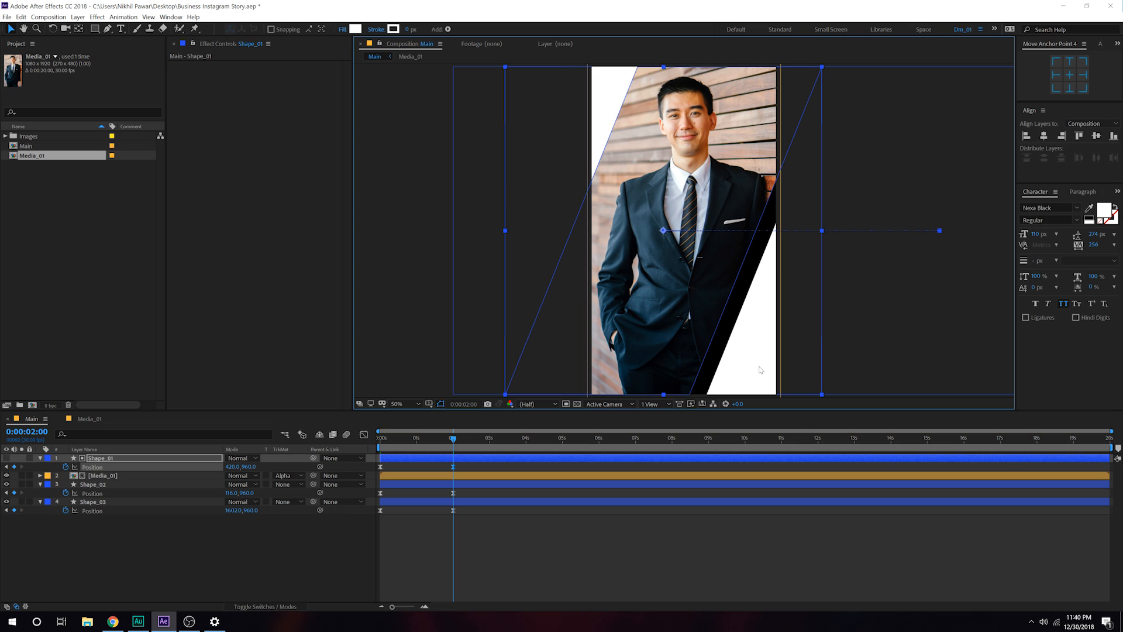
- Move the Shape_03 layer left against the photo's slanted edge, to position 1464, 960, and preview the motion
click(442, 485)
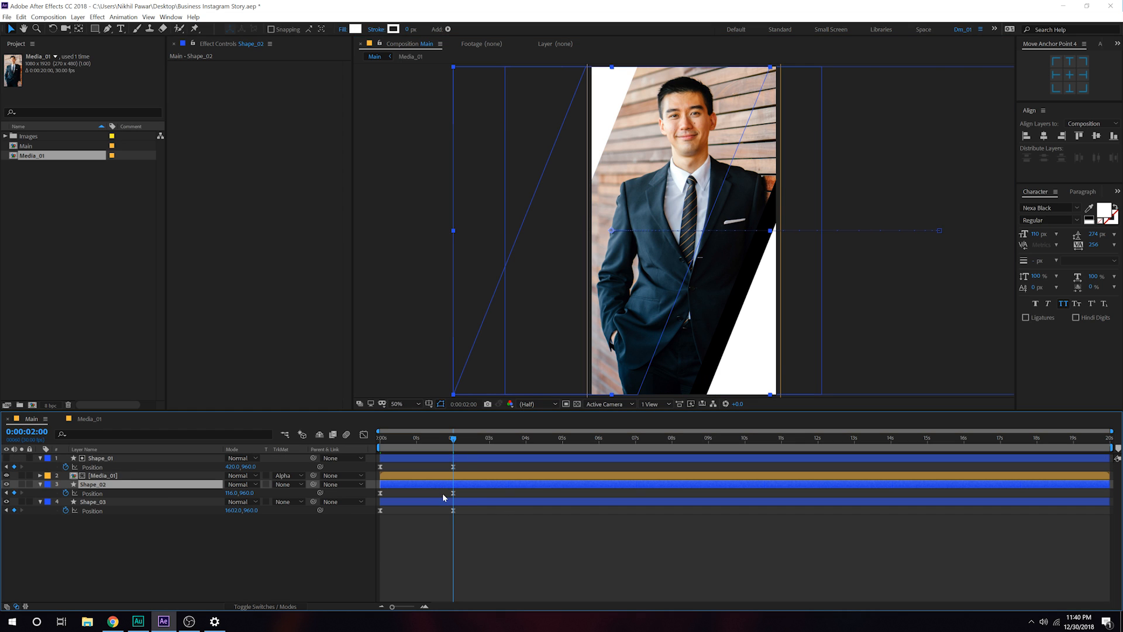
click(441, 502)
drag(768, 361, 742, 356)
click(521, 550)
drag(421, 444, 474, 454)
key(space)
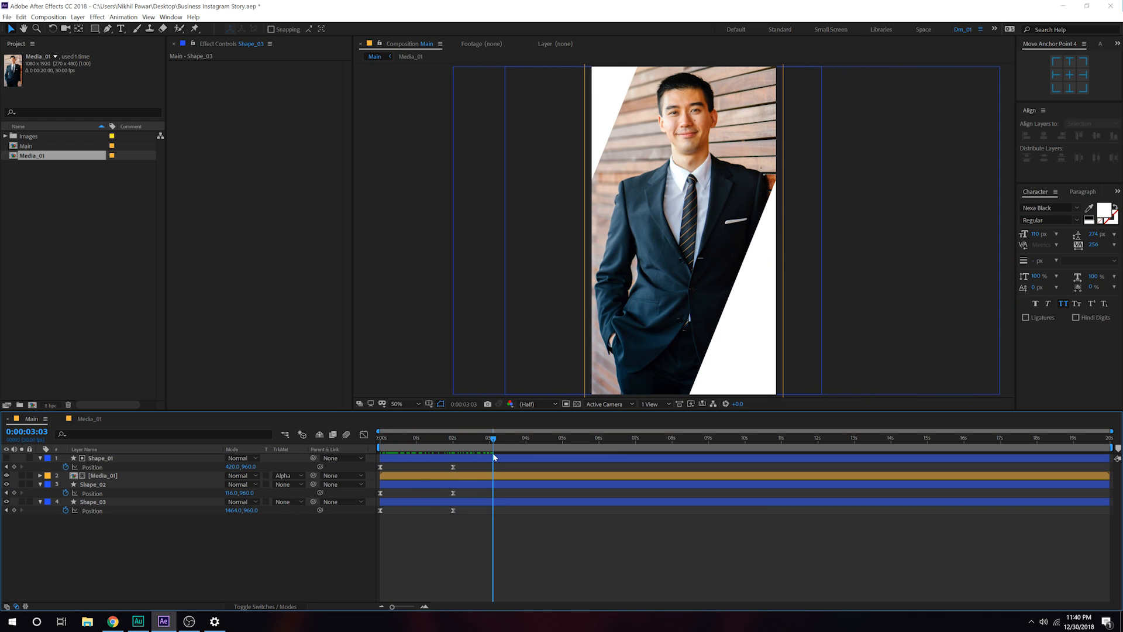
- Collapse the expanded position properties of the shape layers in the Main composition
click(40, 458)
click(40, 475)
click(41, 484)
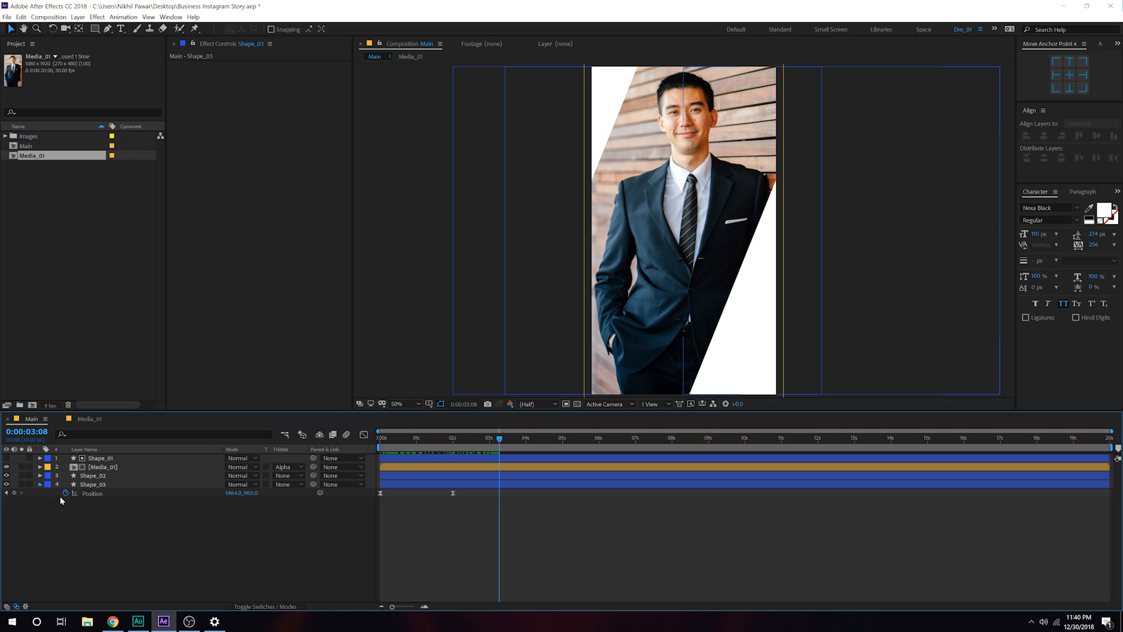
- Select the Shape_03 layer and bring up the Effects & Presets library
click(99, 486)
key(ctrl+space)
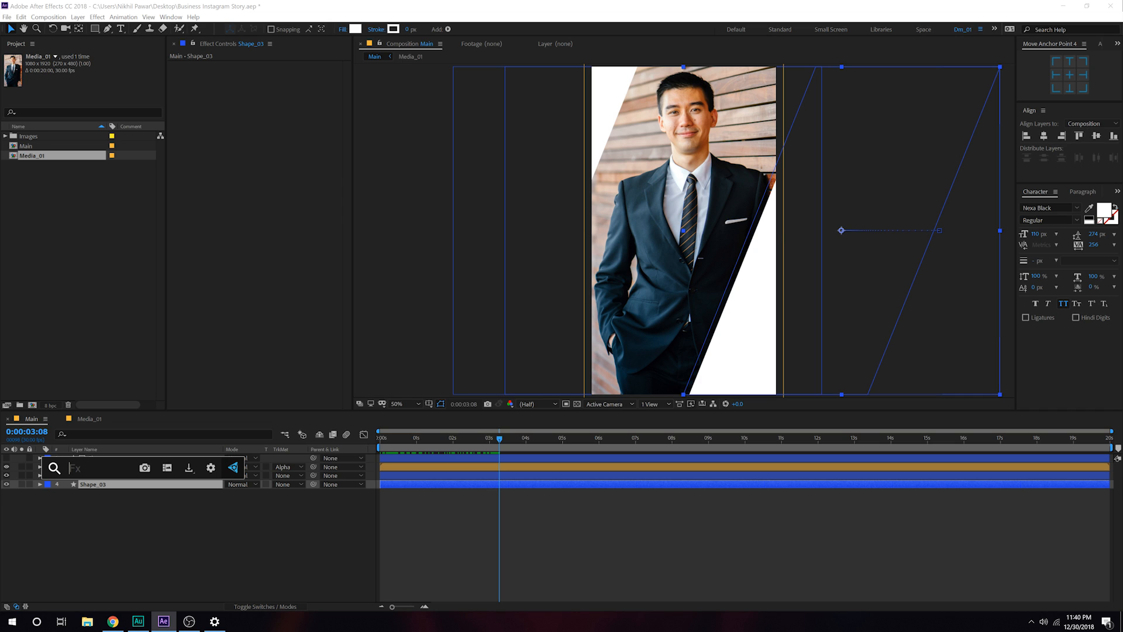
click(88, 507)
click(102, 485)
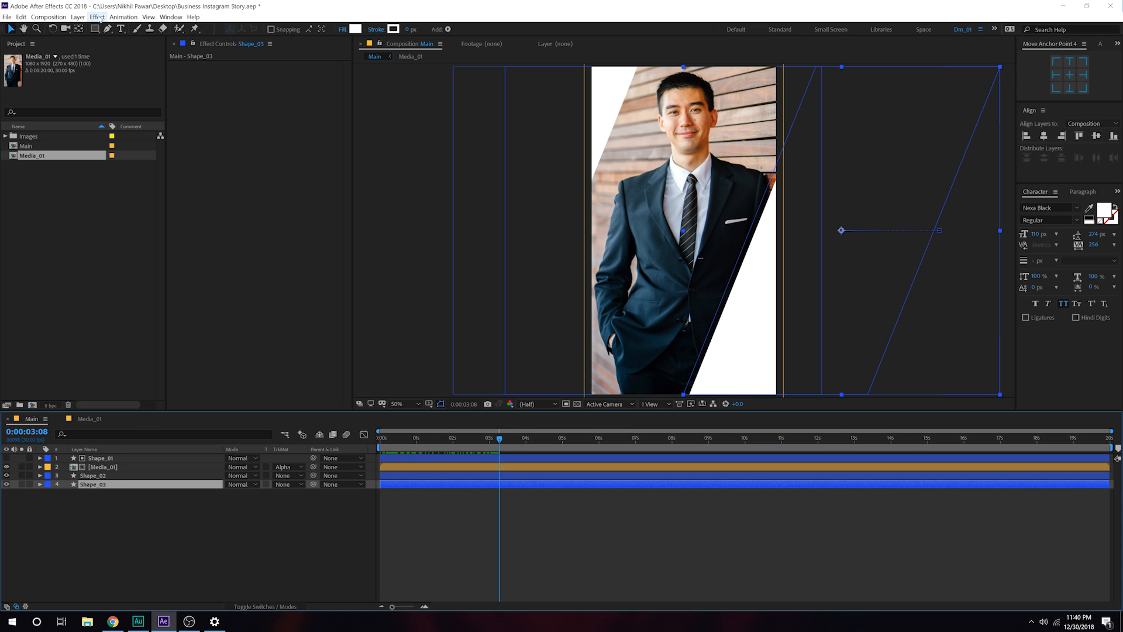
click(97, 17)
mouse_move(177, 20)
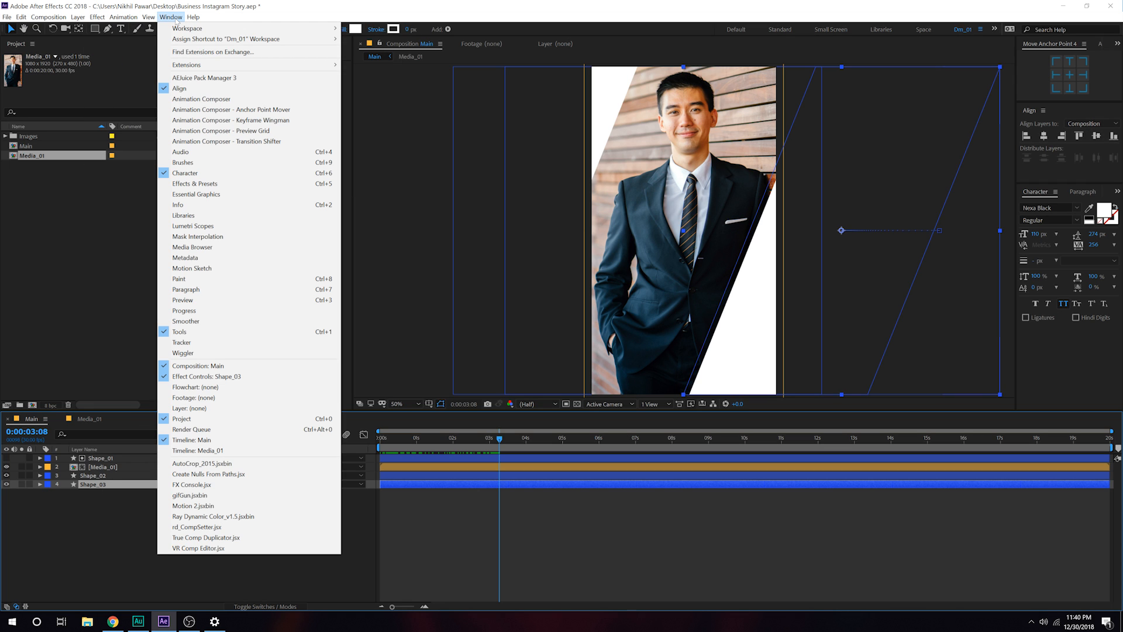
click(187, 183)
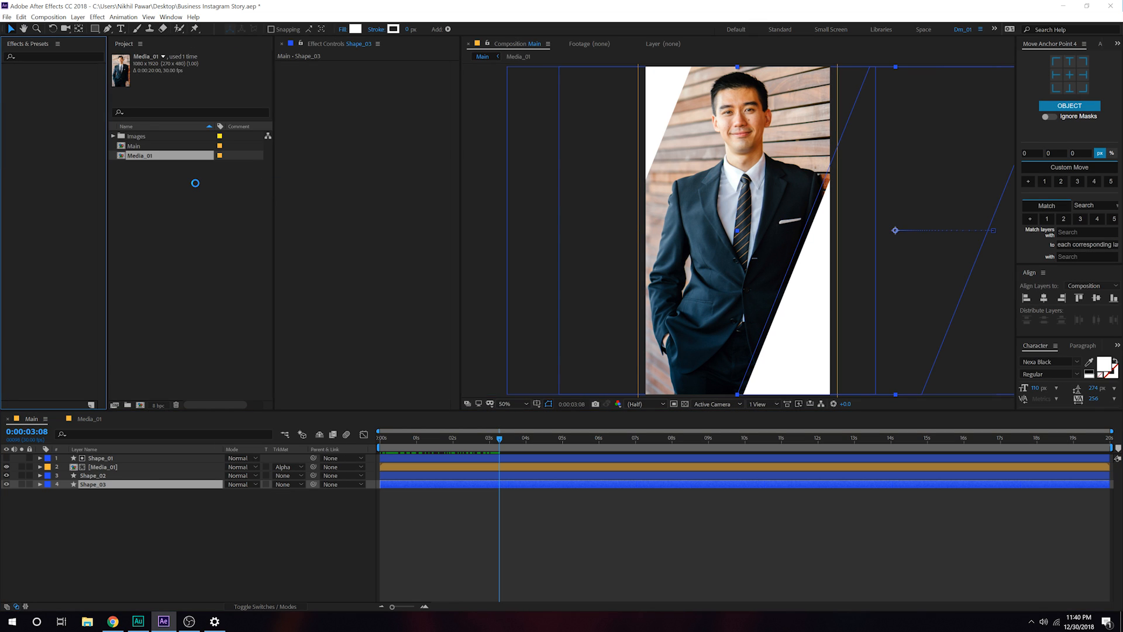
- Find the Gradient Ramp effect by searching for "ramp", apply it to the Shape_03 layer, and close the effects library
click(28, 56)
text(g)
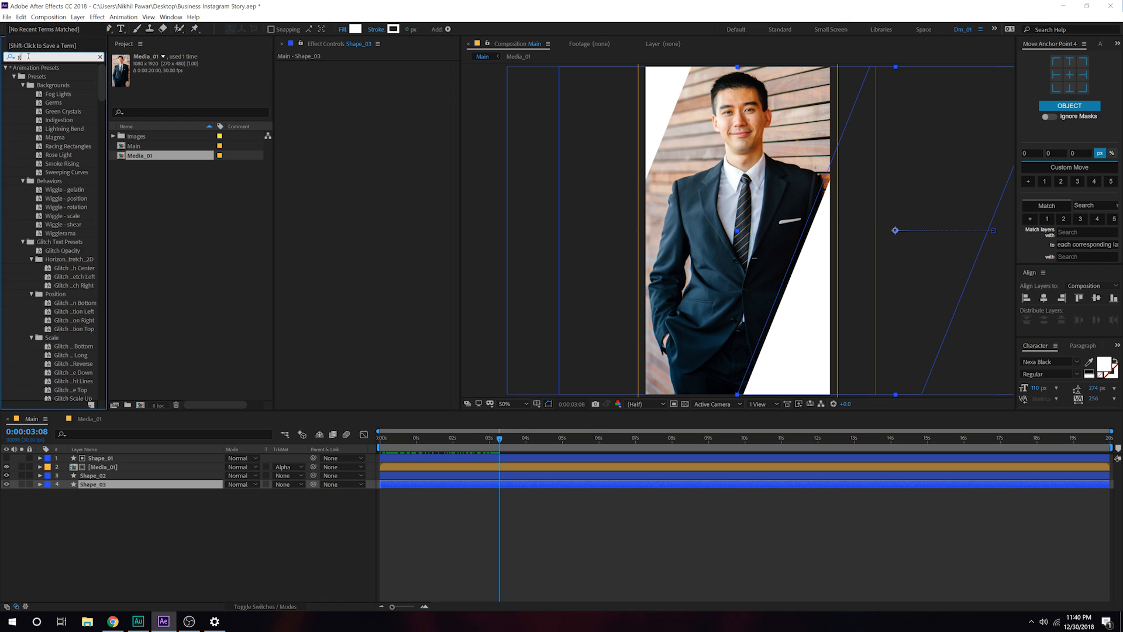
key(BackSpace)
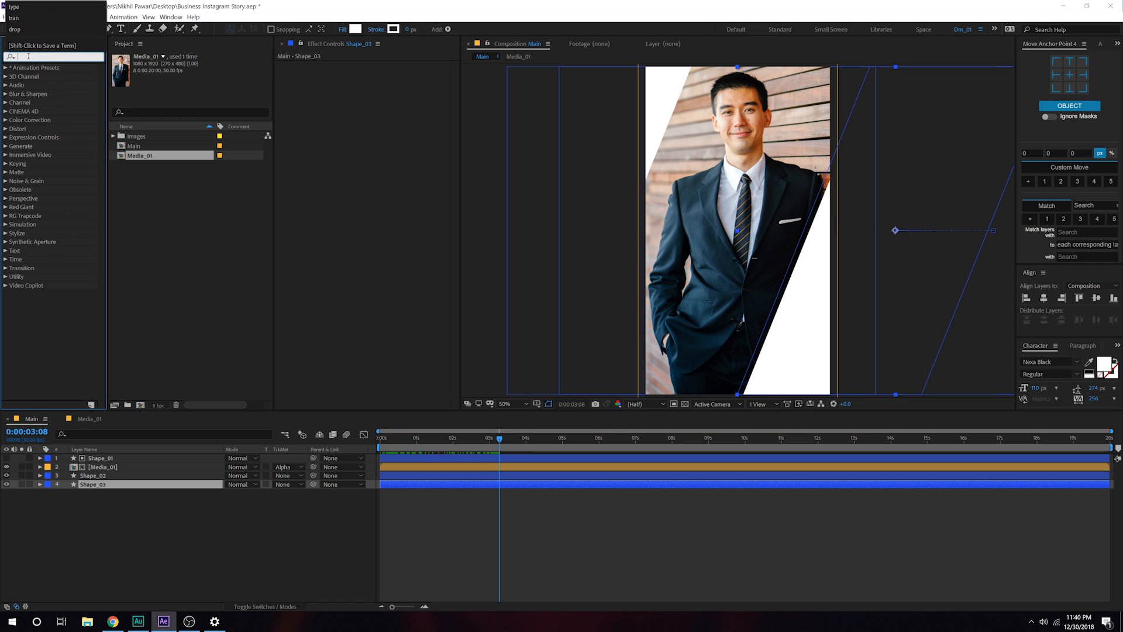
text(ramp)
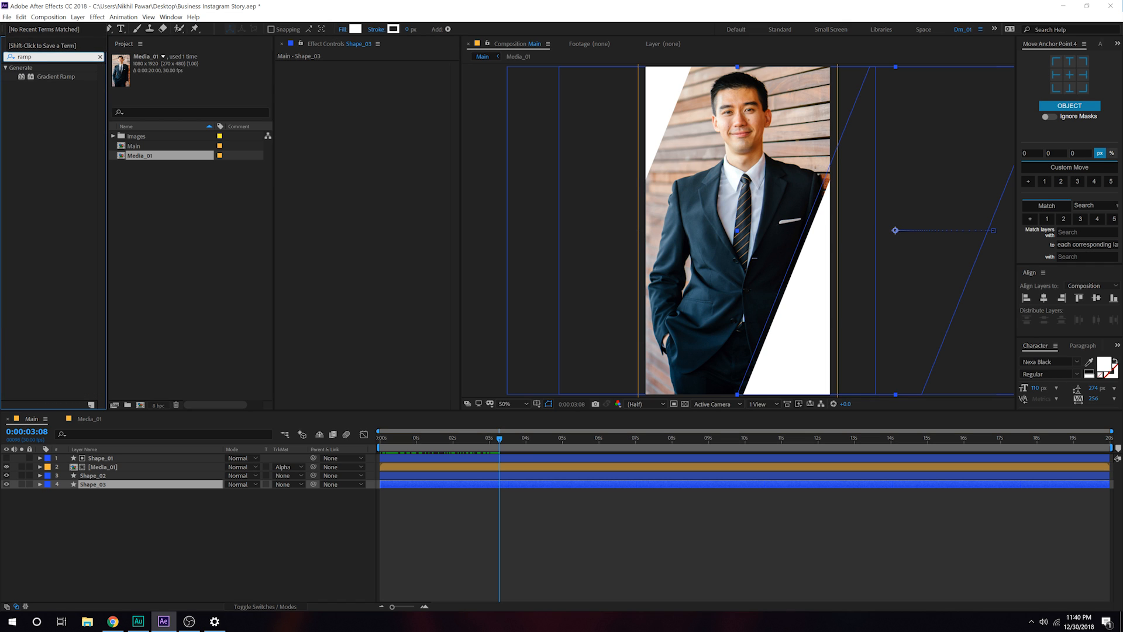
drag(54, 77, 139, 490)
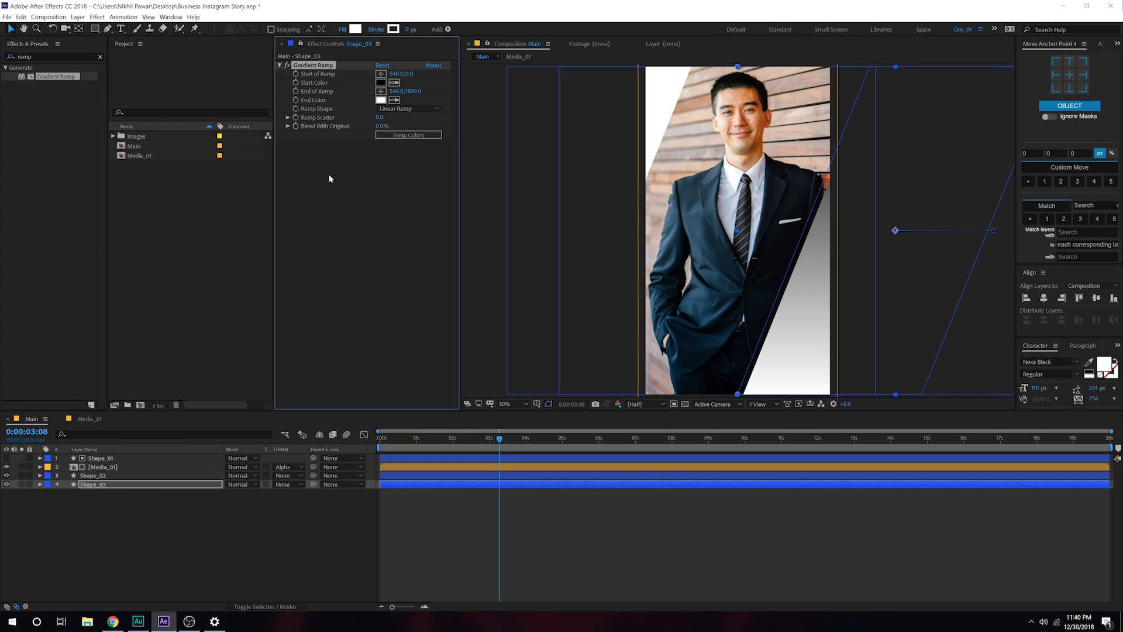
right_click(19, 44)
click(35, 49)
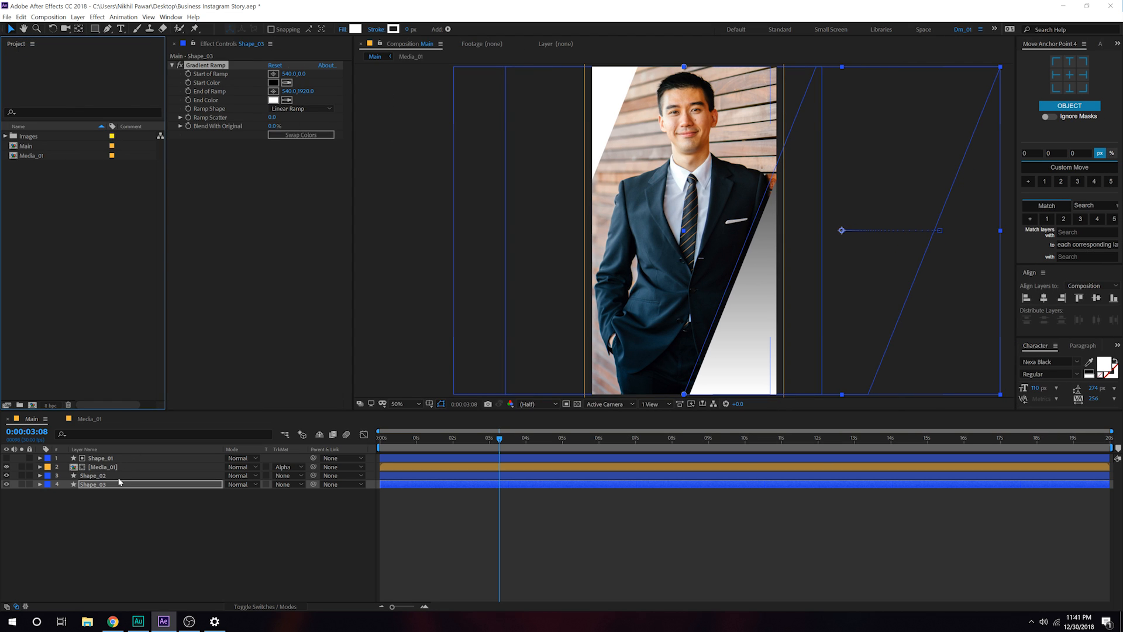
- Add a second Gradient Ramp to Shape_03 through the quick effect search and delete the duplicate
key(ctrl+space)
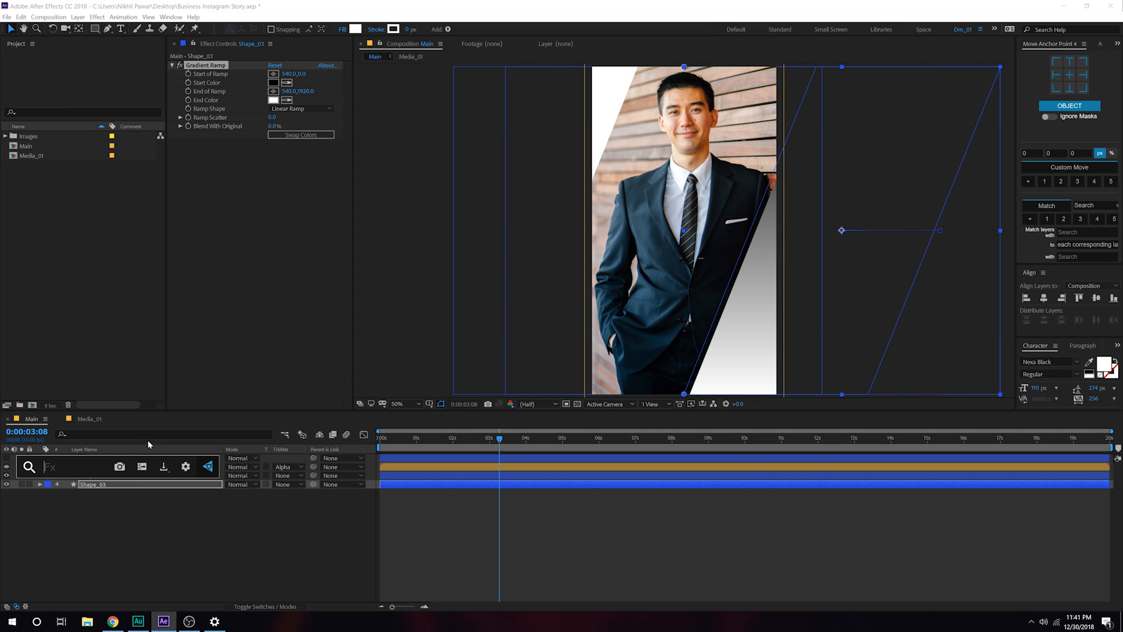
text(ramp)
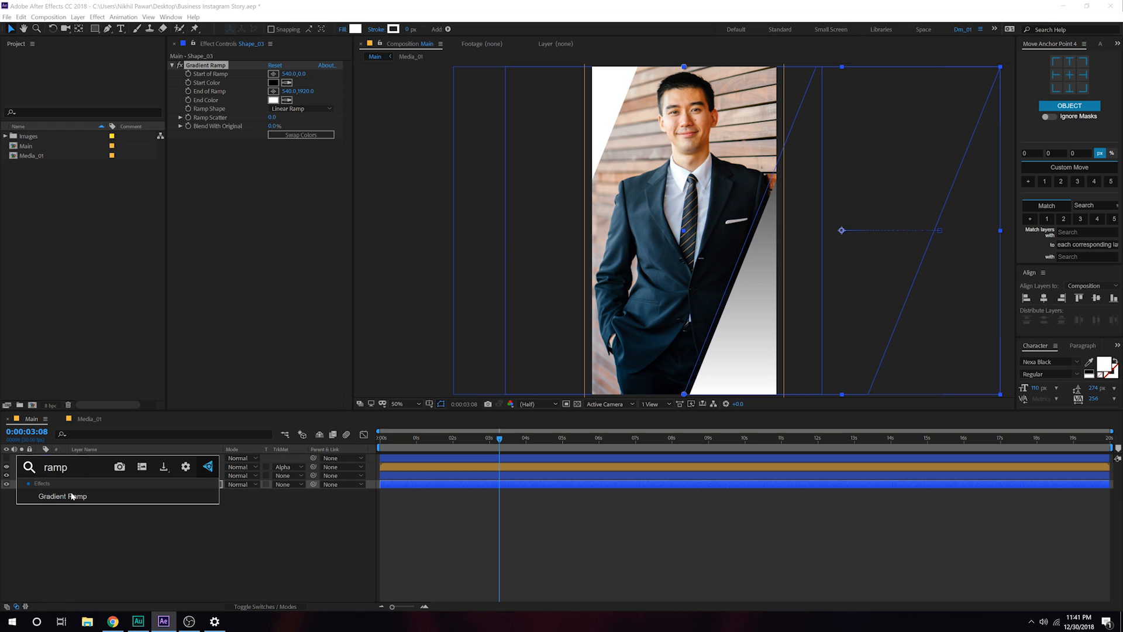
click(72, 496)
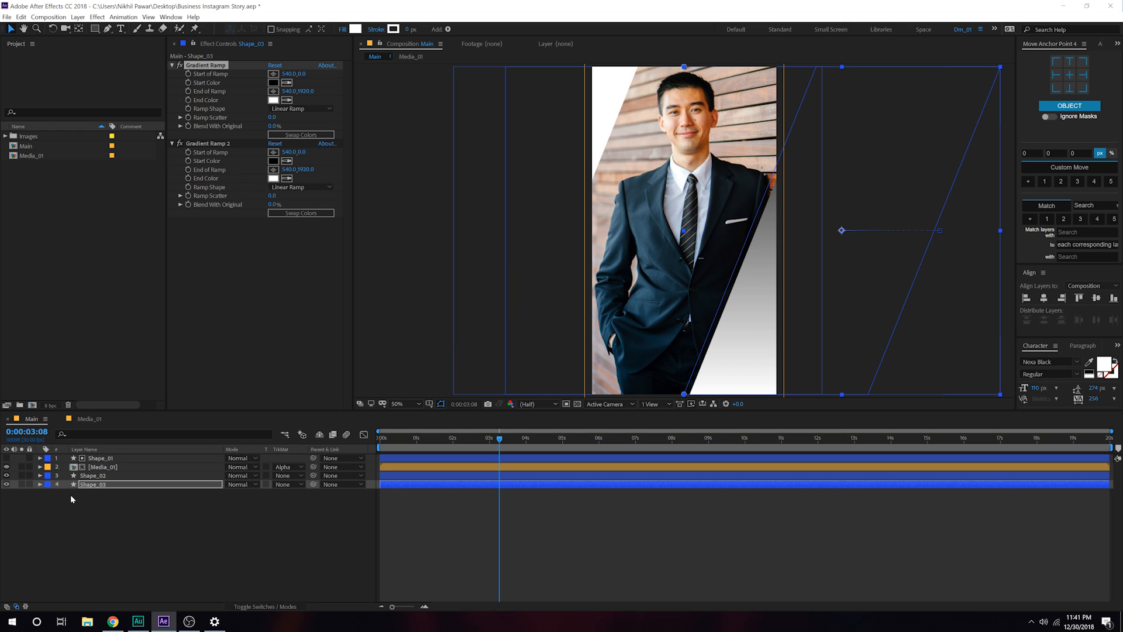
click(208, 146)
key(Delete)
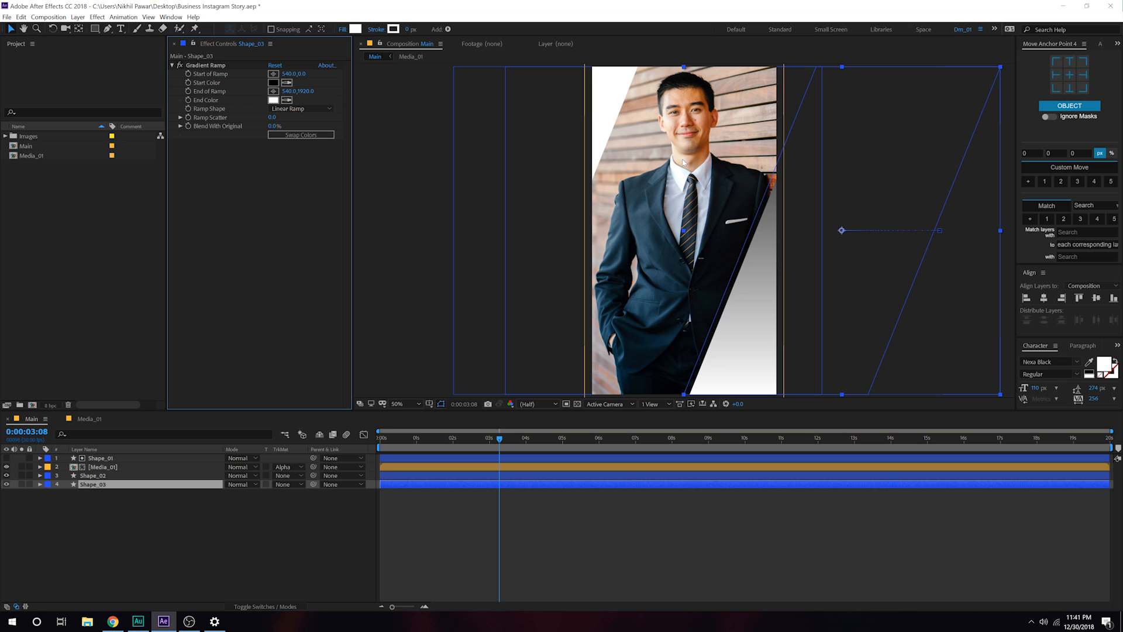
- Reposition Shape_03's gradient ramp in the composition, ending at about 868, 1956 and starting at about 1142, 530
click(205, 65)
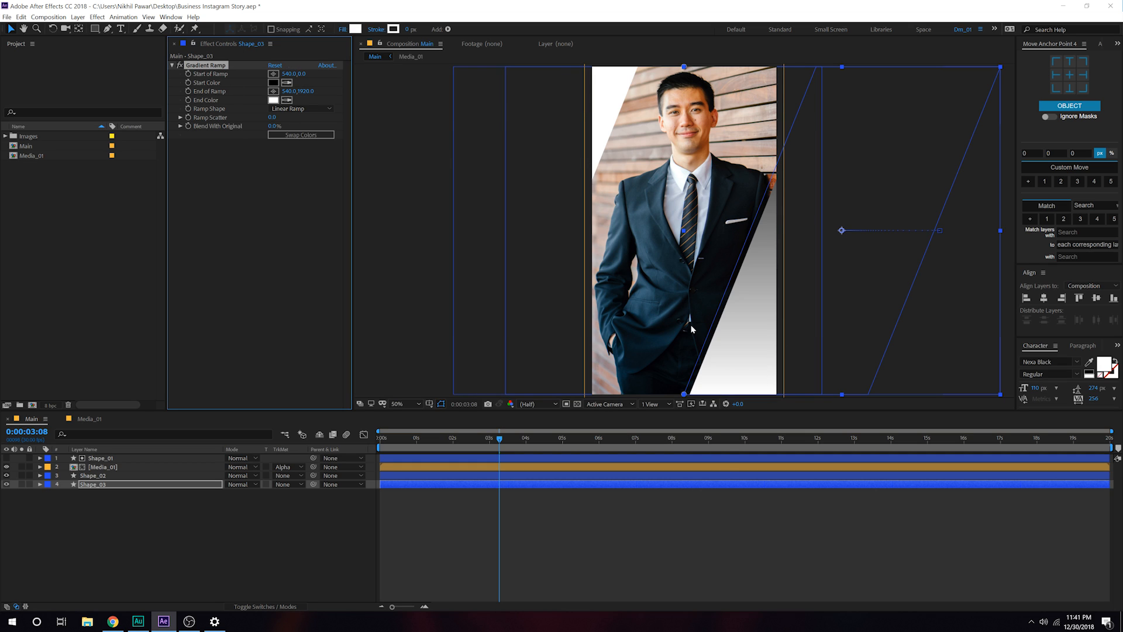
drag(690, 310, 674, 273)
drag(668, 357, 726, 364)
drag(831, 92, 821, 113)
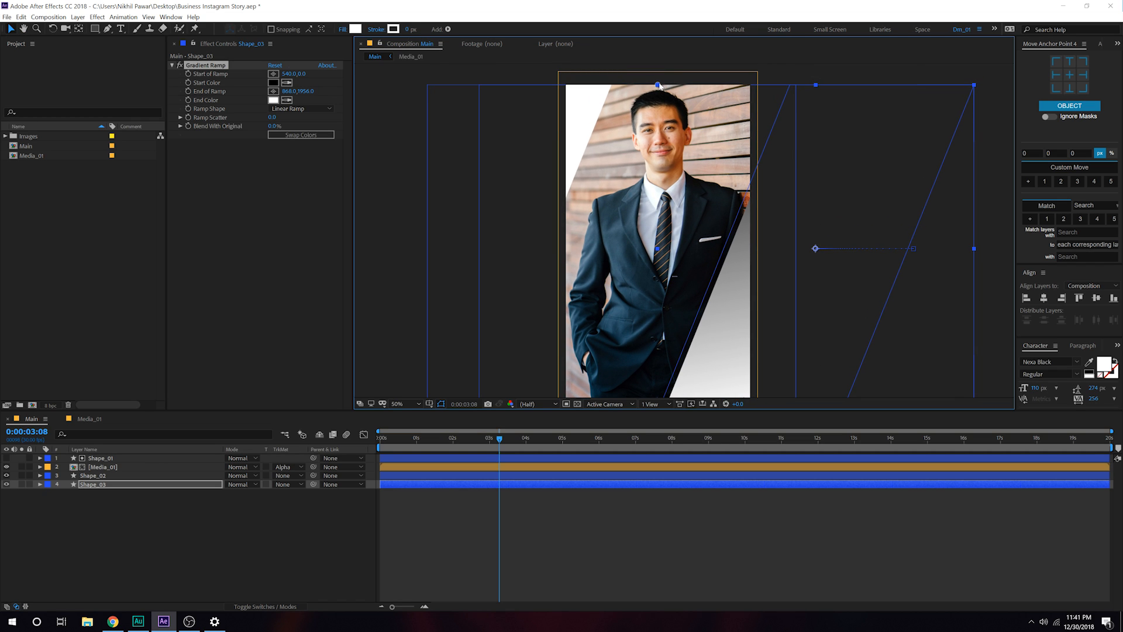
drag(658, 84, 771, 124)
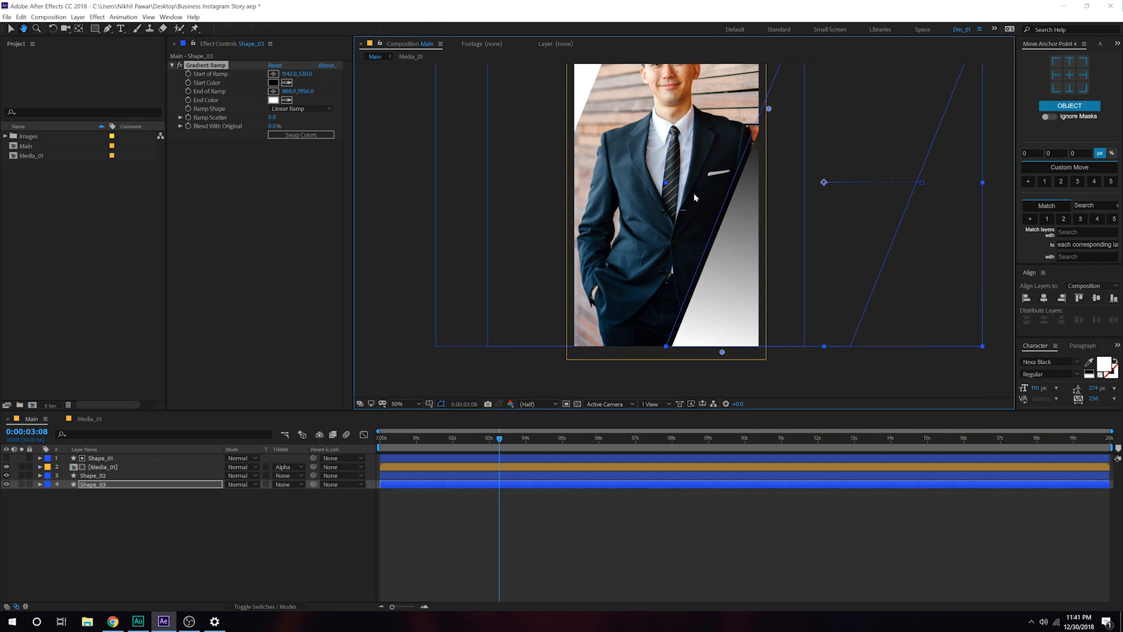
- Set the Shape_03 gradient ramp's start color to blue 00B2FF and its end color to purple 8737FF
click(273, 89)
click(273, 82)
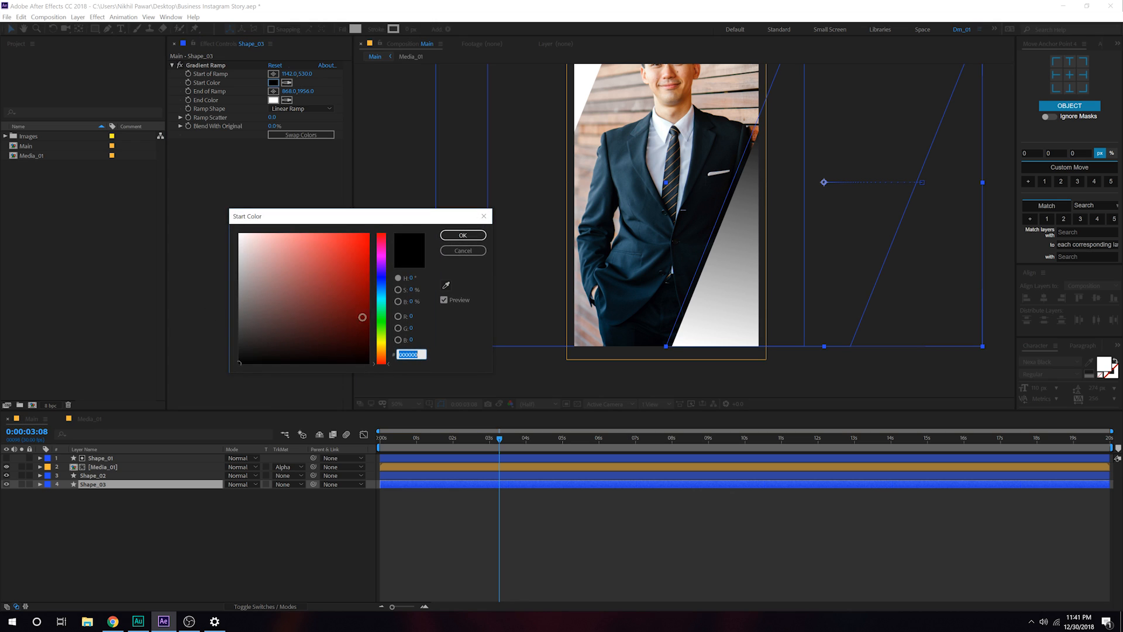
click(381, 292)
click(359, 244)
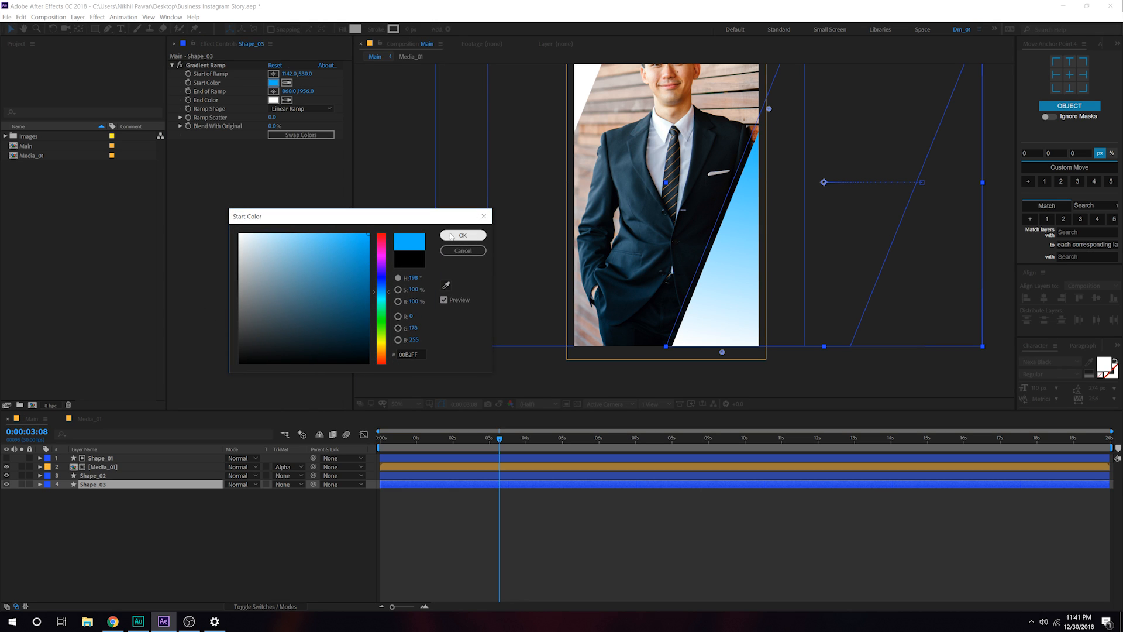
click(462, 234)
click(272, 100)
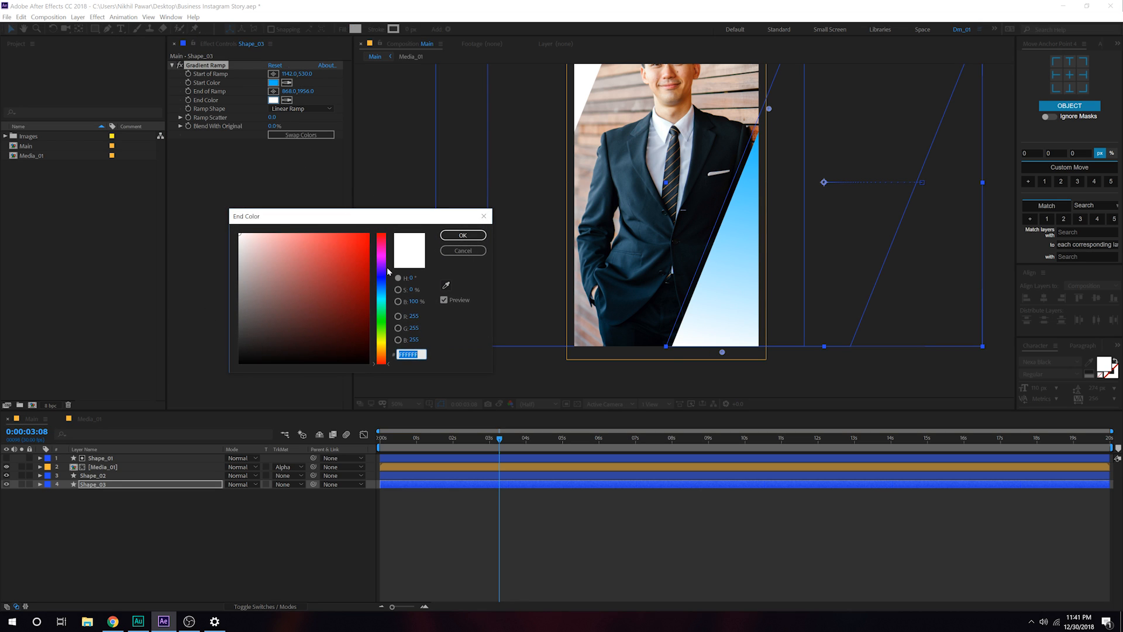
mouse_move(383, 273)
mouse_down()
mouse_move(351, 252)
mouse_move(341, 208)
mouse_up()
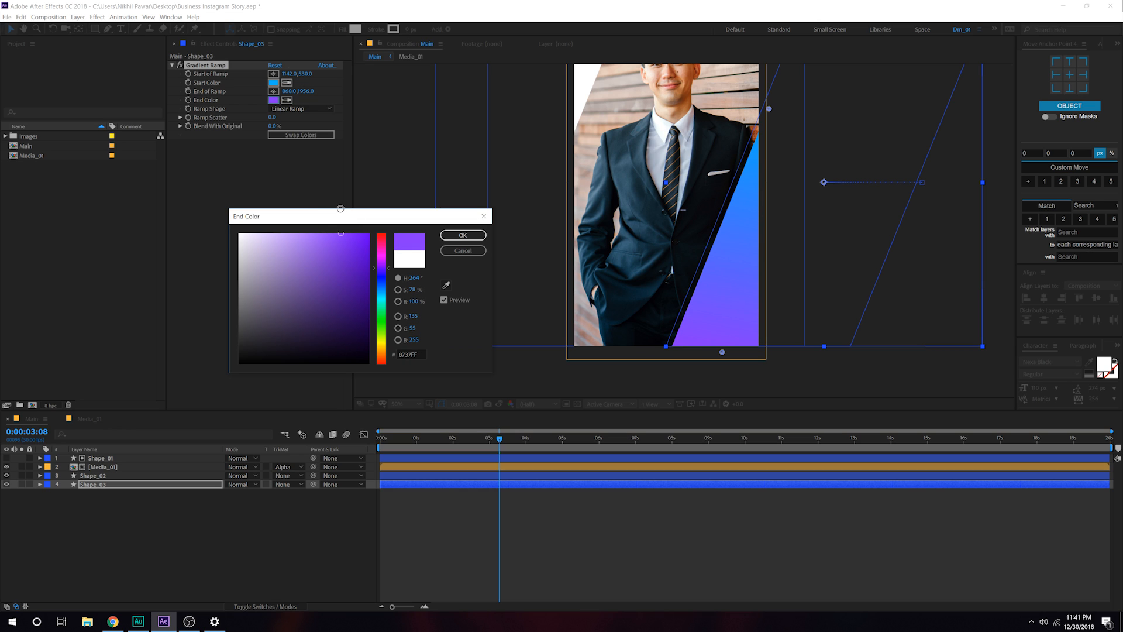
click(462, 234)
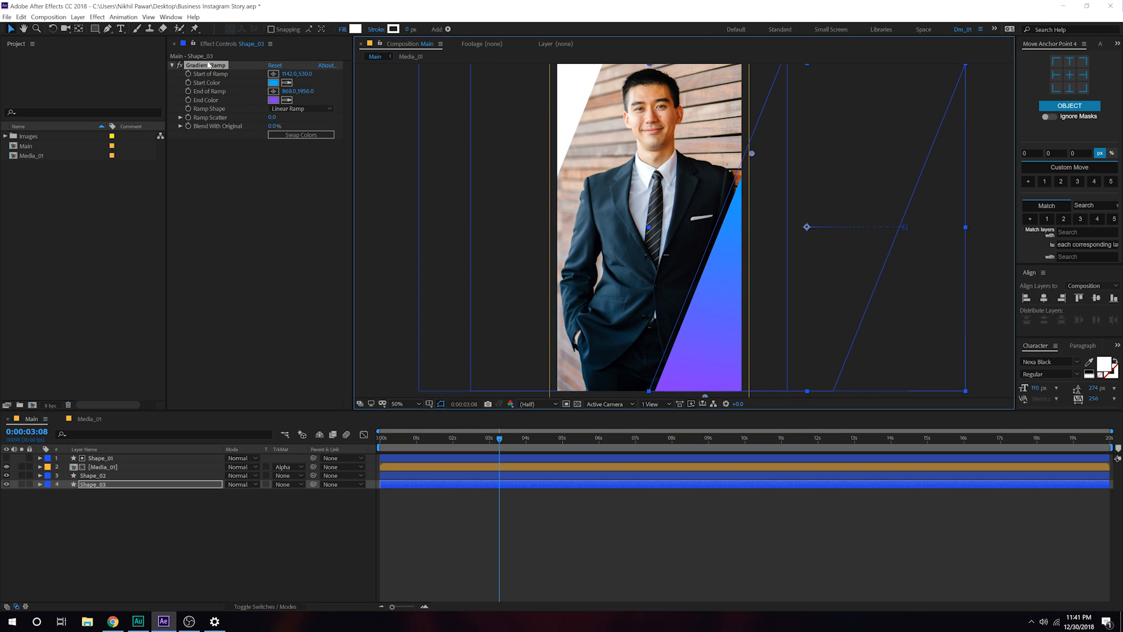
- Copy the Gradient Ramp effect from Shape_03 onto the Shape_02 layer
click(208, 67)
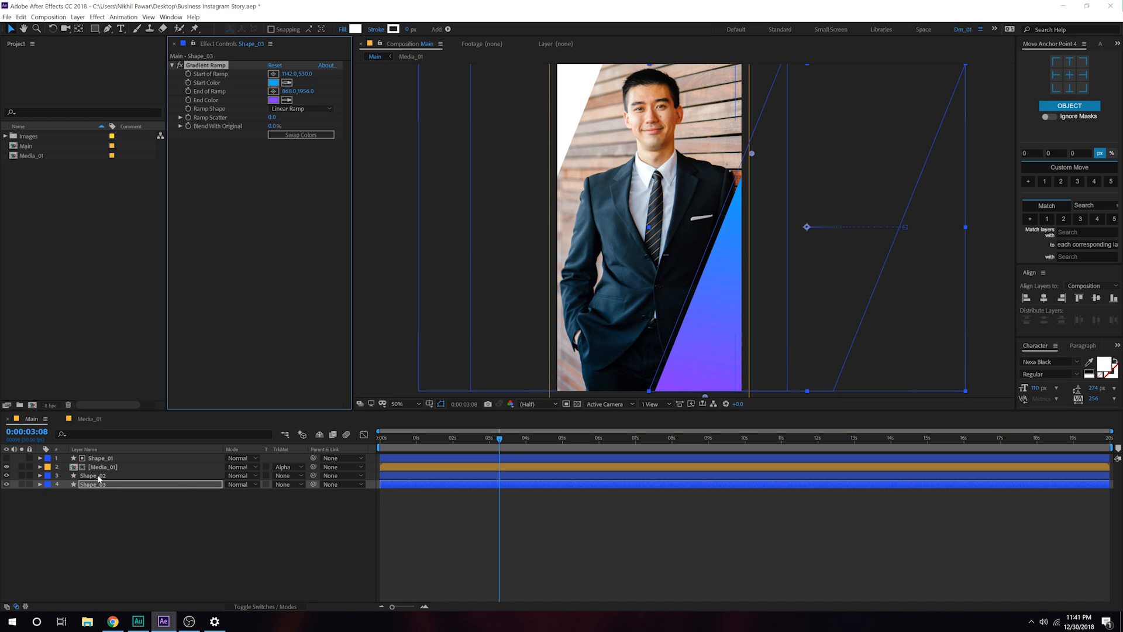
click(99, 476)
key(ctrl+v)
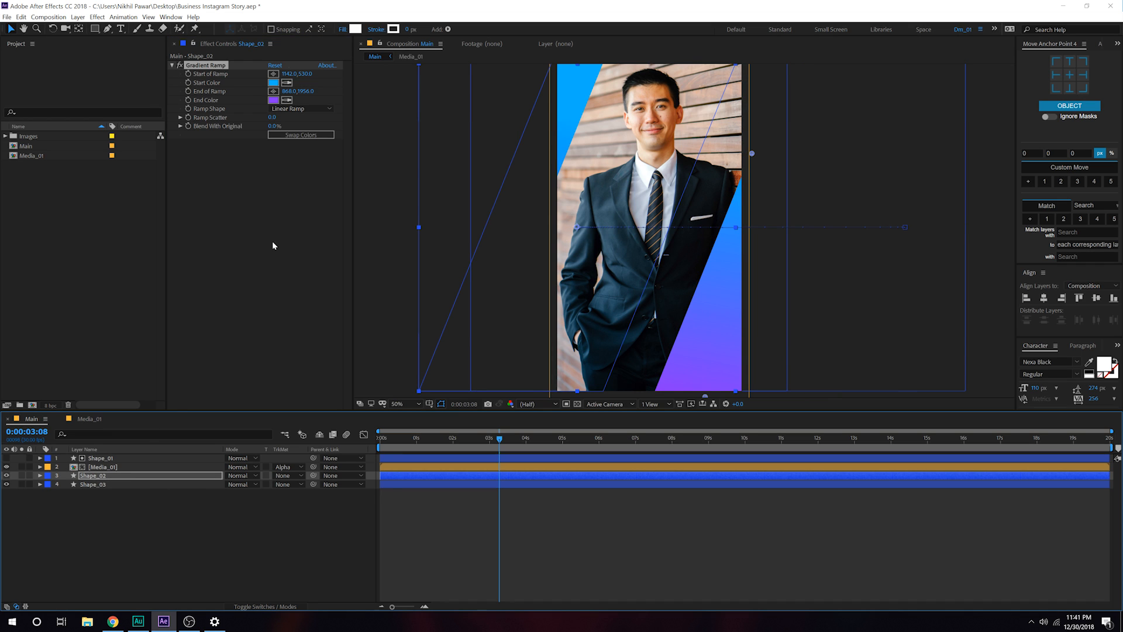
- Reposition Shape_02's gradient ramp over the upper-left shape, starting at about 262, -66 and ending at about -66, 806
drag(531, 191, 551, 216)
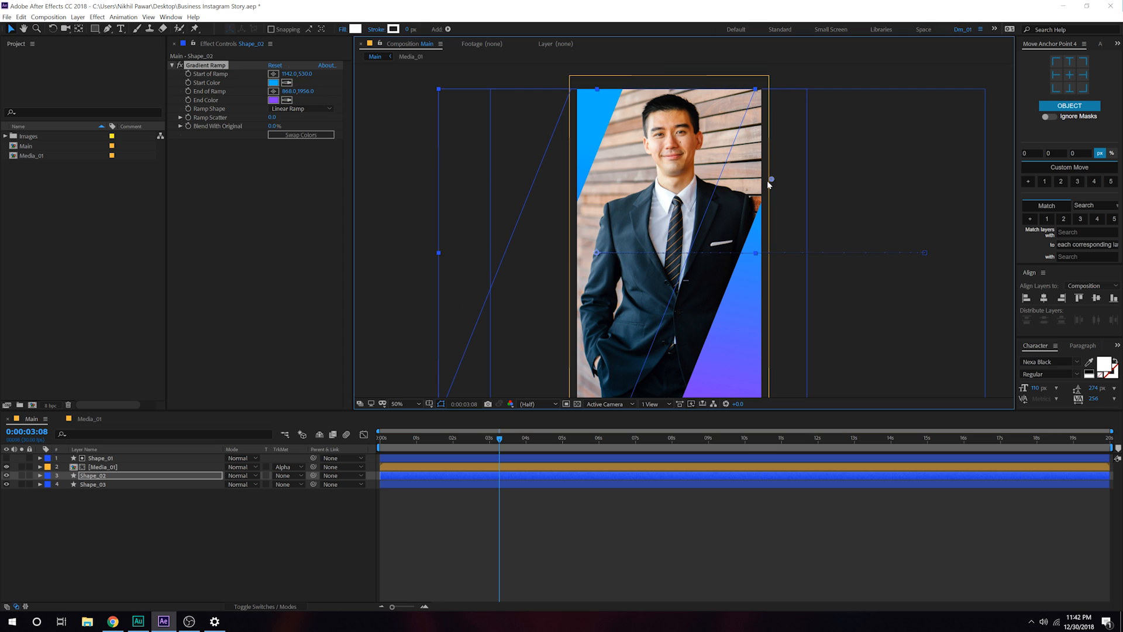
drag(768, 182, 623, 82)
drag(682, 318, 656, 205)
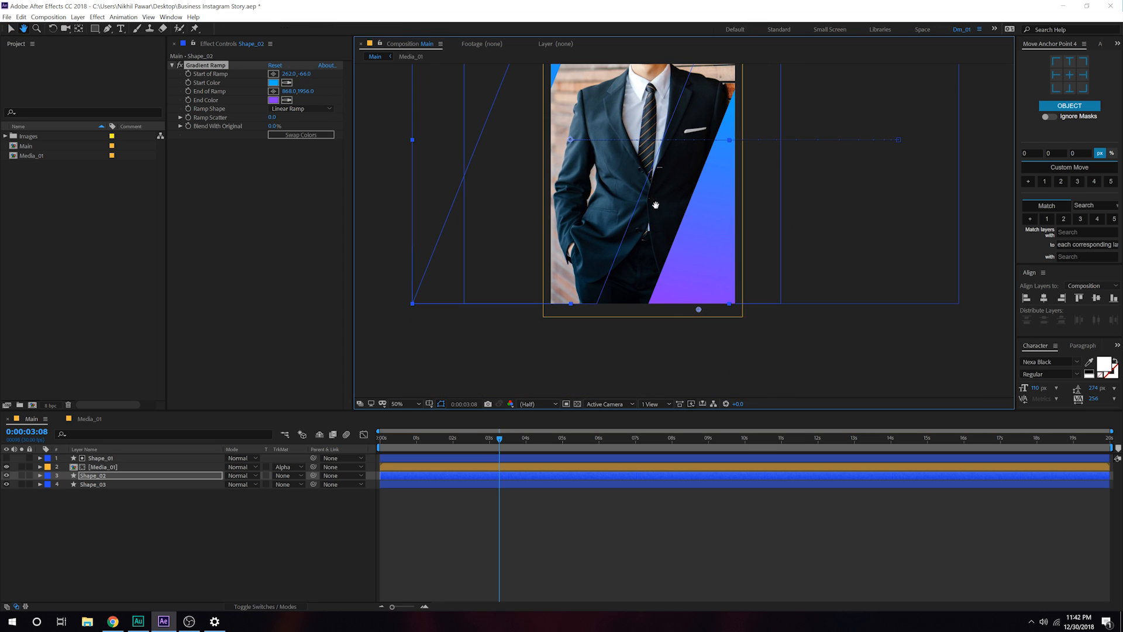
drag(699, 309, 540, 302)
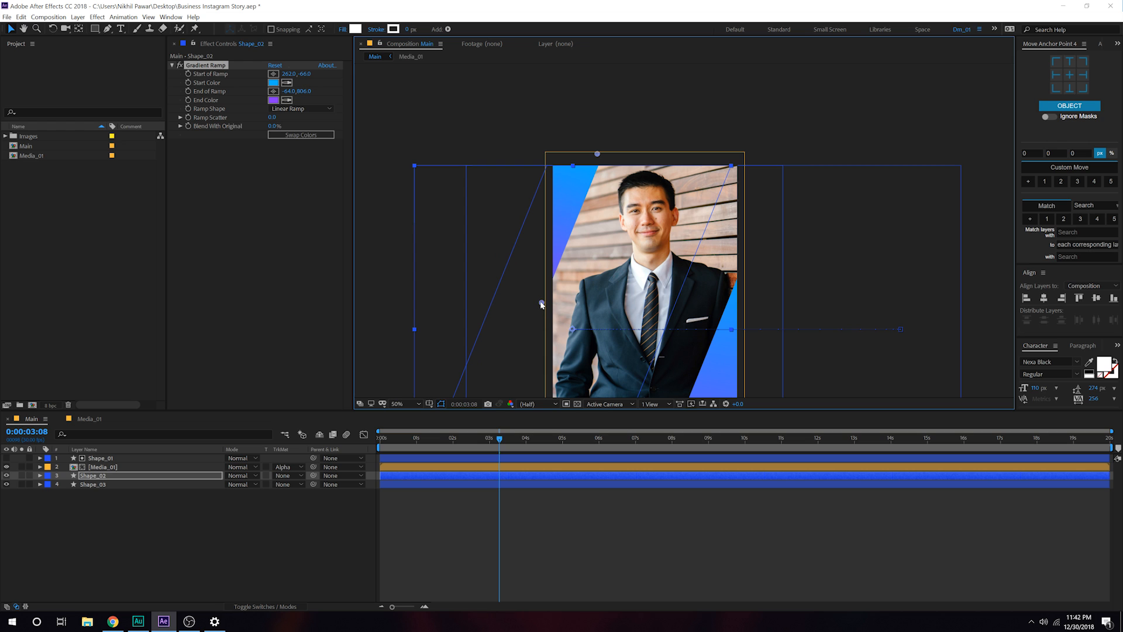
drag(644, 354, 643, 256)
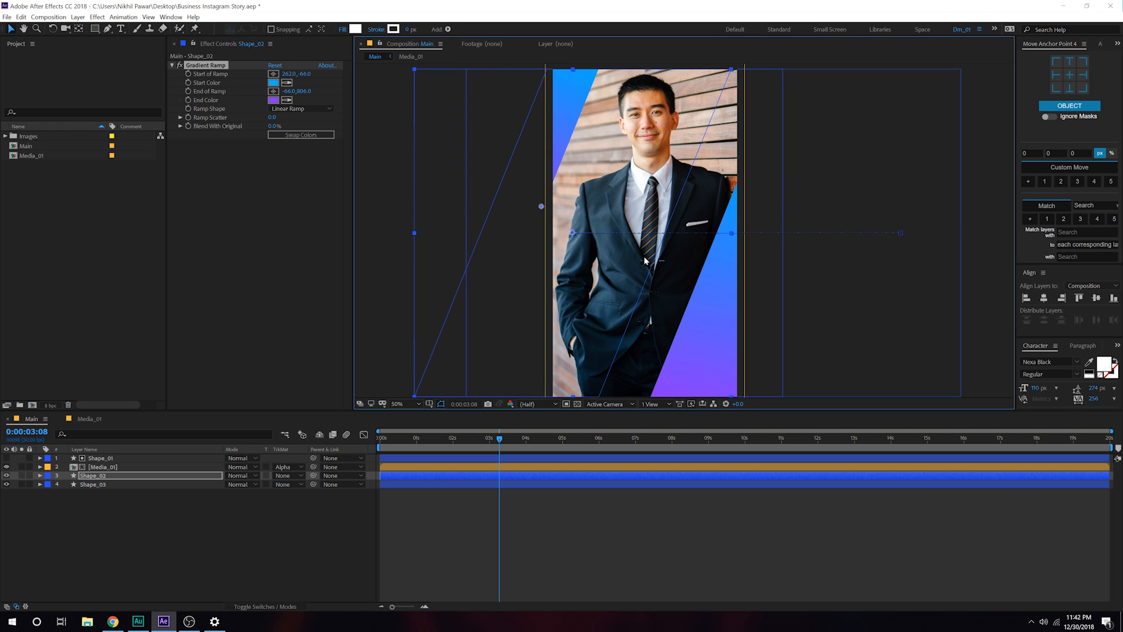
- Deselect the layers and preview the gradient shapes' motion from the start of the timeline to 0:00:02:25
click(427, 537)
click(383, 444)
drag(383, 444, 483, 444)
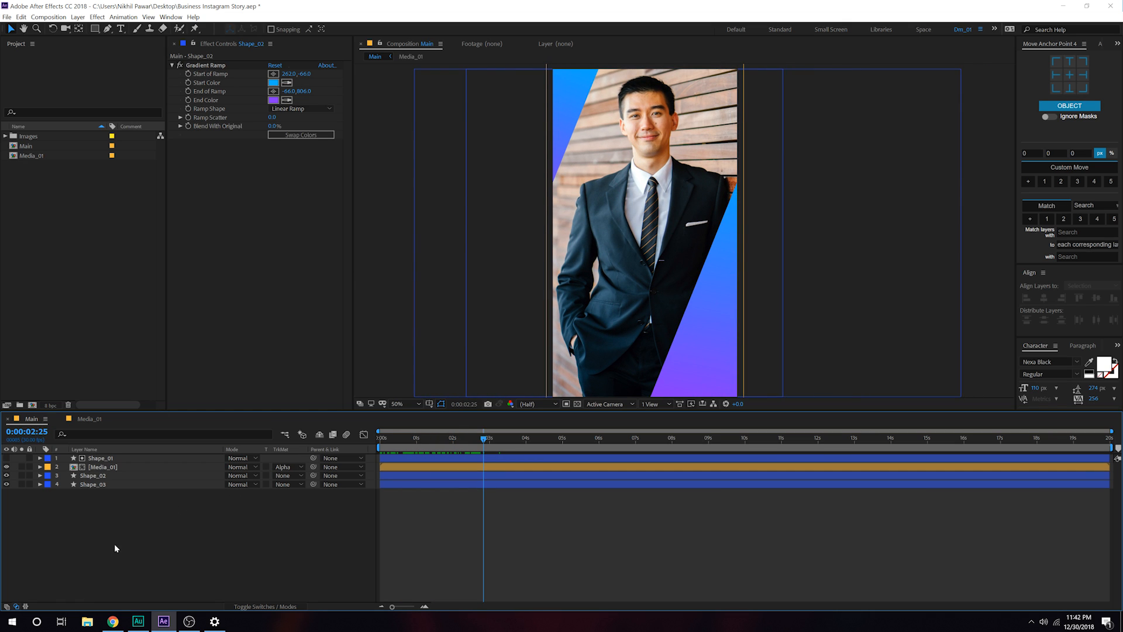
- Duplicate Shape_03 as a layer named Ref at the top of the layer stack
click(104, 484)
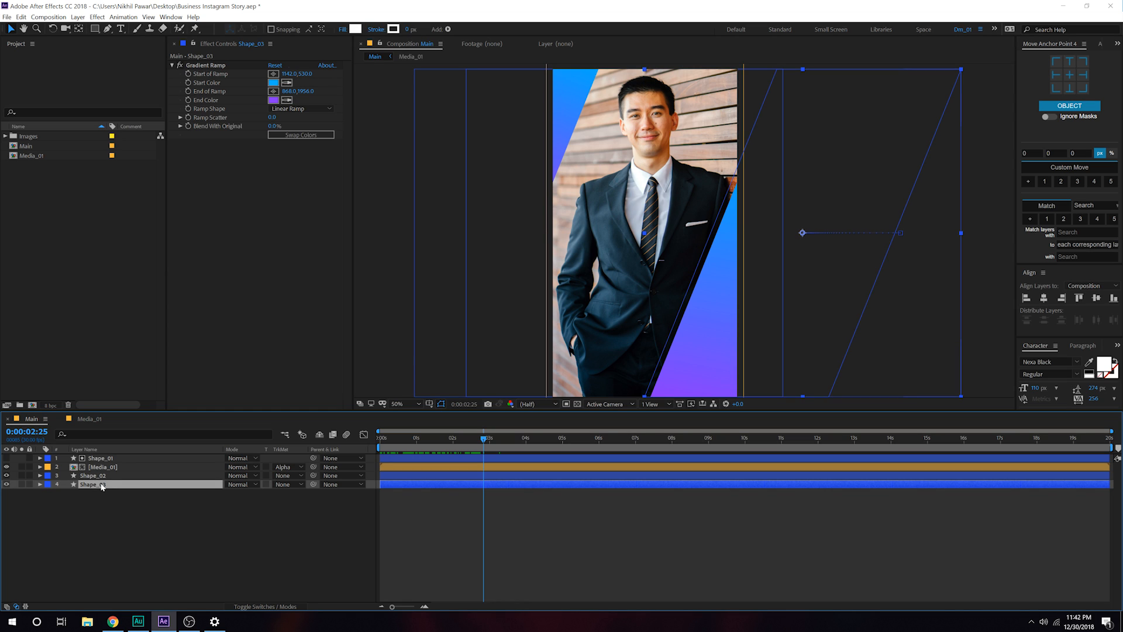
key(ctrl+d)
key(Return)
text(Ref)
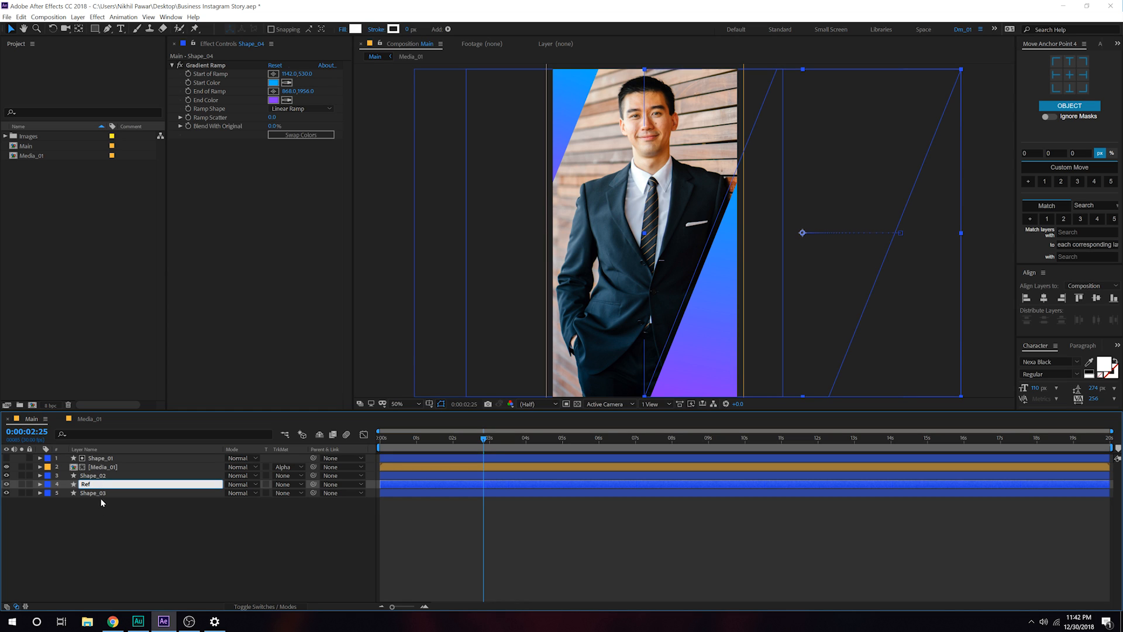
key(Return)
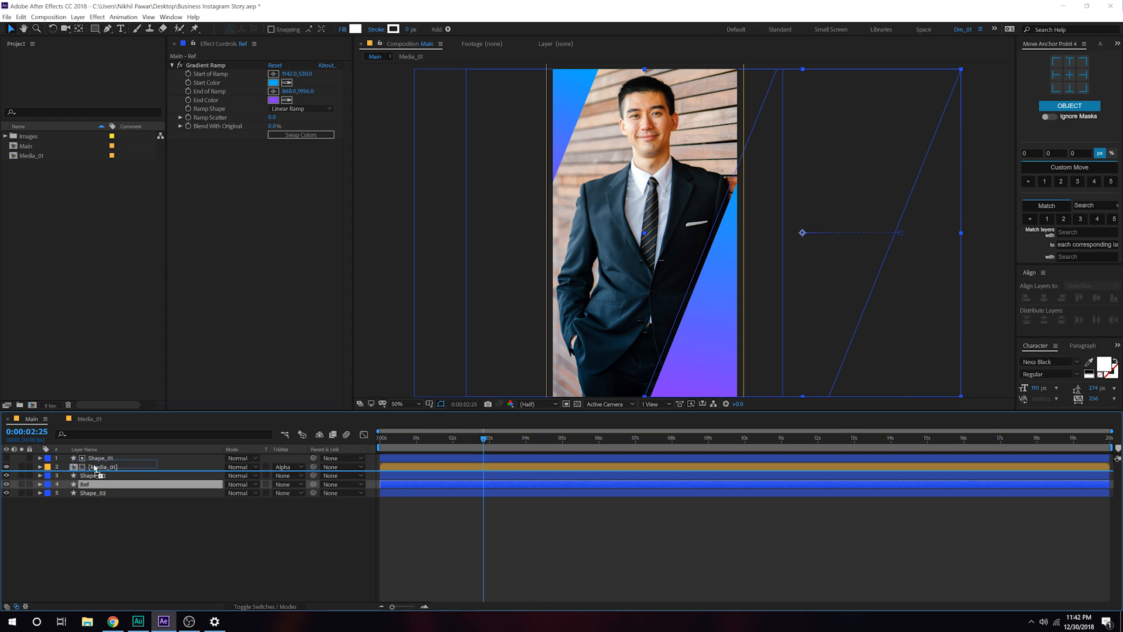
drag(95, 459, 96, 460)
- Reveal Ref's position and, at 0:00:02:00, move the layer left across the photo to about 848, 960
key(p)
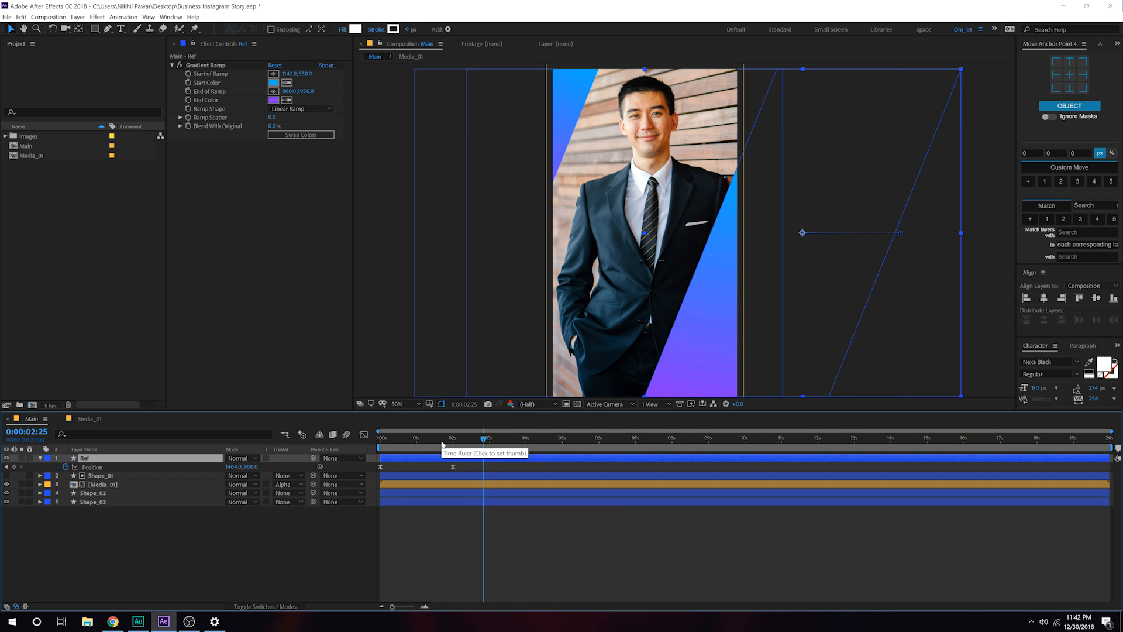
drag(442, 443, 453, 444)
click(731, 355)
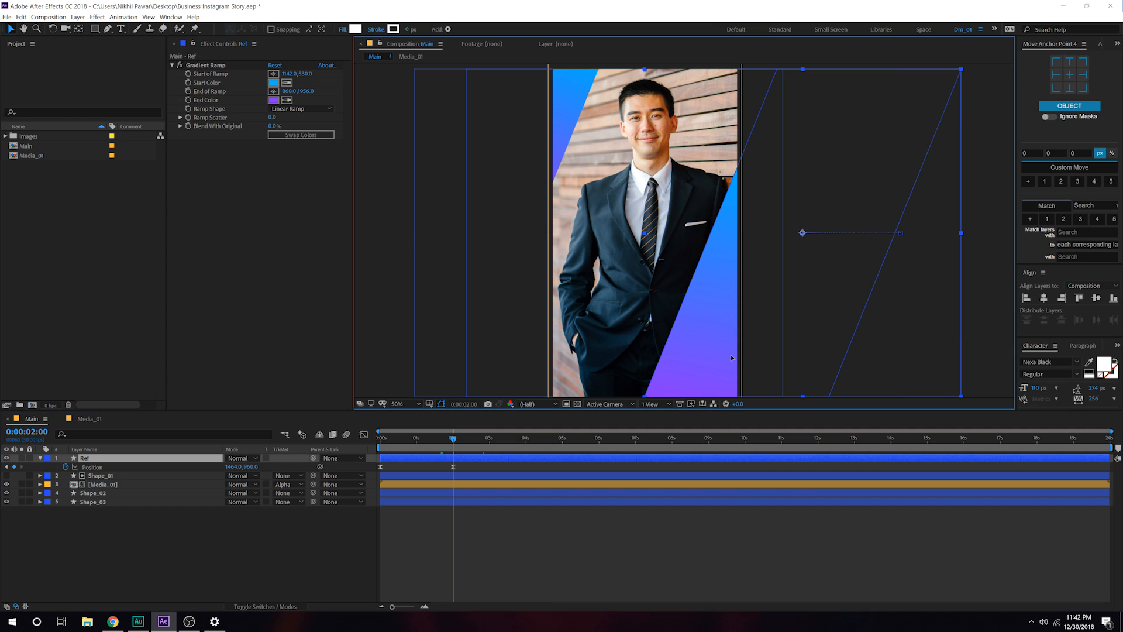
drag(731, 355, 627, 354)
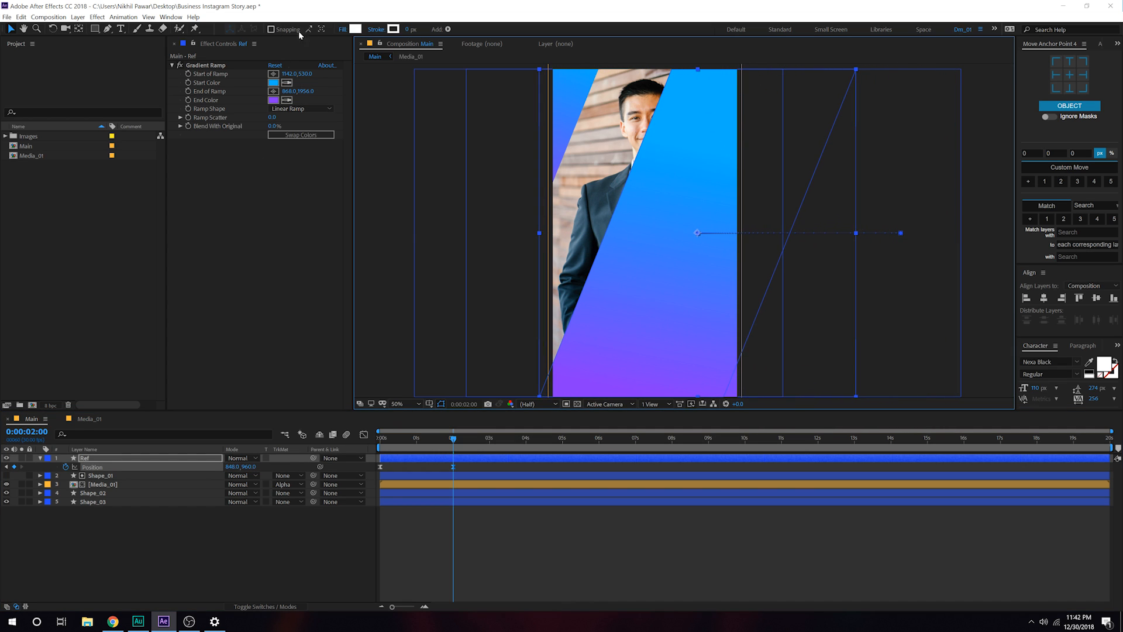
- Replace Ref's Gradient Ramp effect with a linear gradient fill stretched left to beyond the composition's left edge
click(195, 66)
key(Delete)
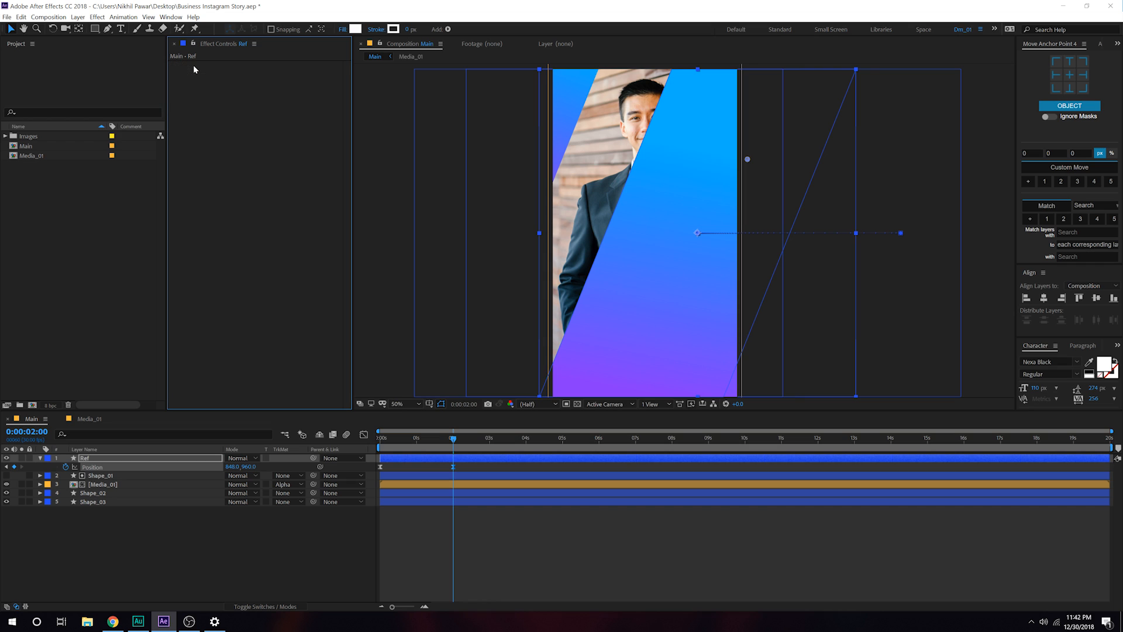
click(342, 30)
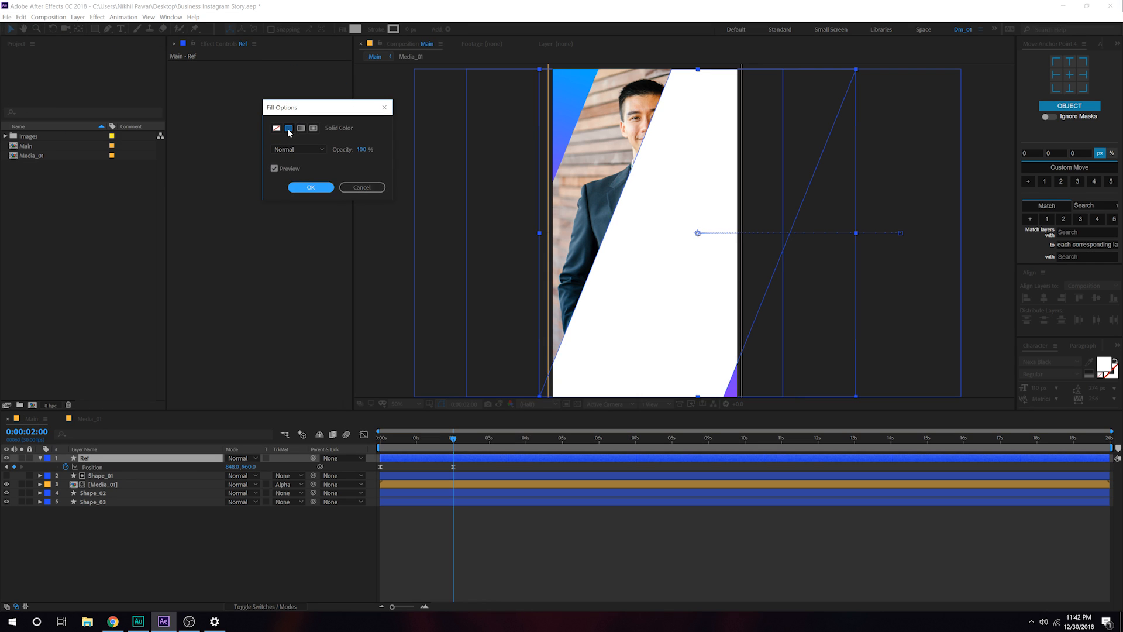
click(301, 128)
click(310, 187)
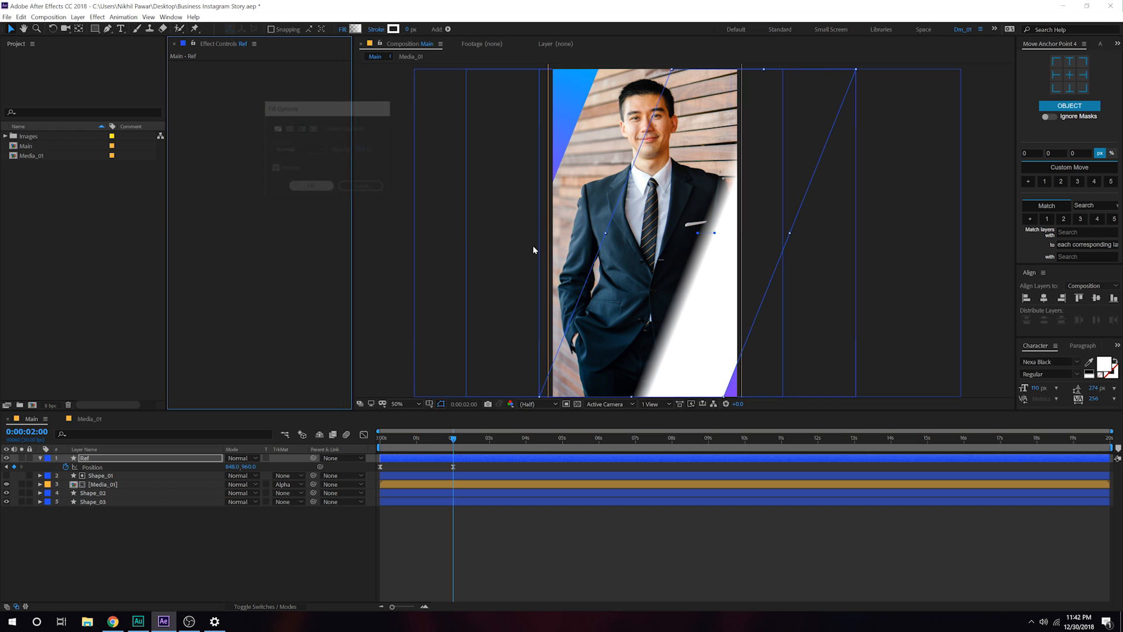
drag(713, 231, 720, 203)
drag(646, 215, 484, 188)
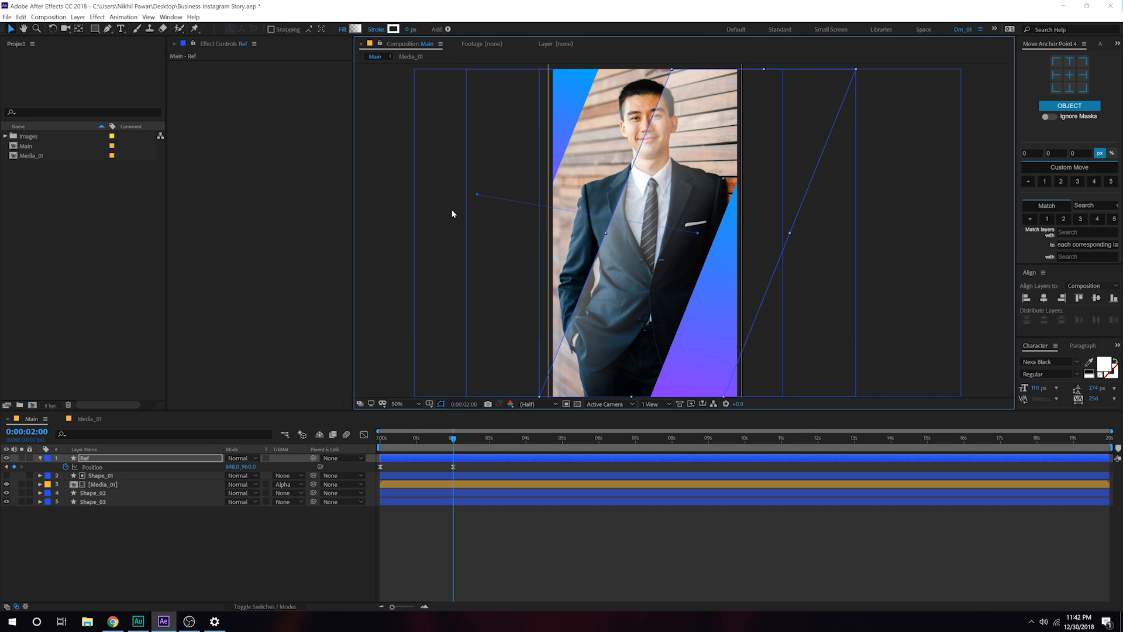
- Expand the Ref layer's contents down to the Gradient Fill properties of Rectangle 1
click(40, 459)
click(41, 458)
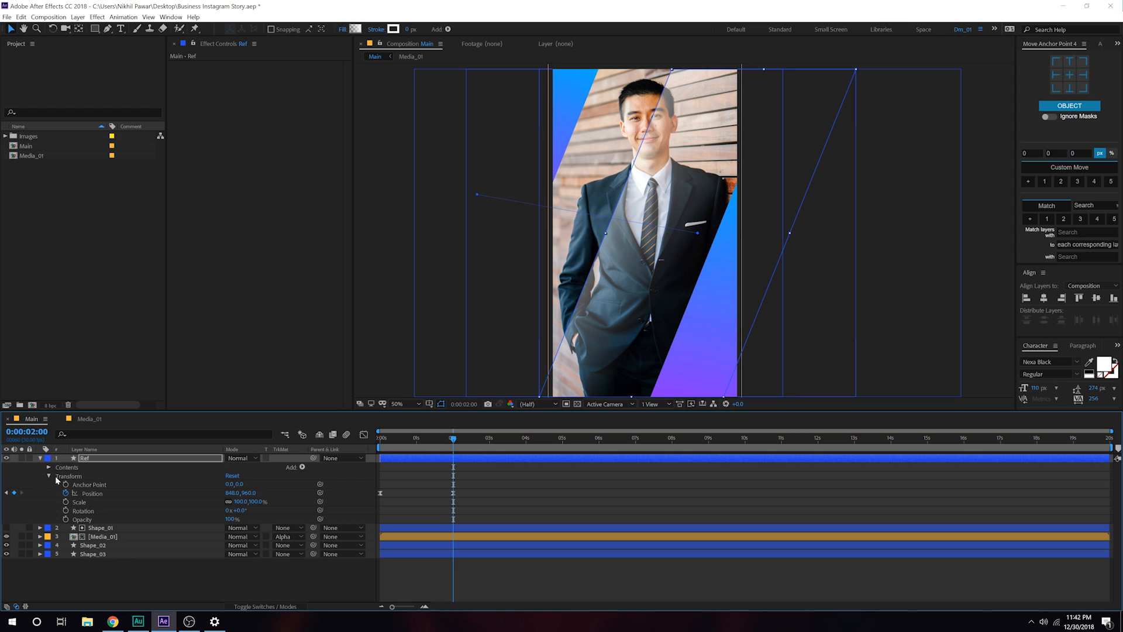
click(49, 476)
click(49, 467)
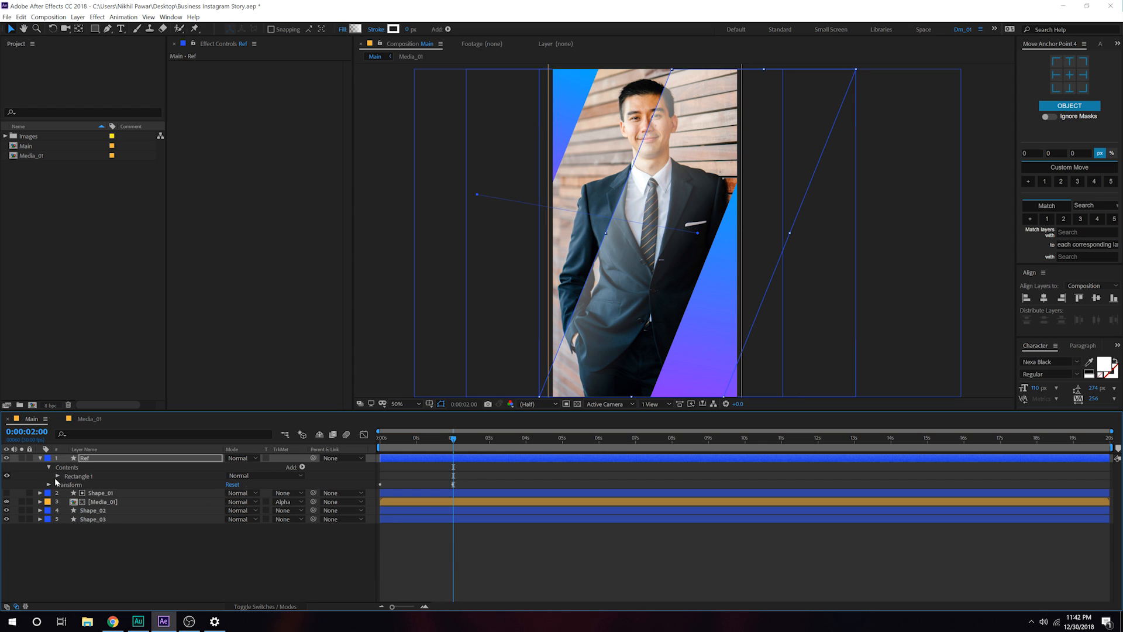
click(56, 477)
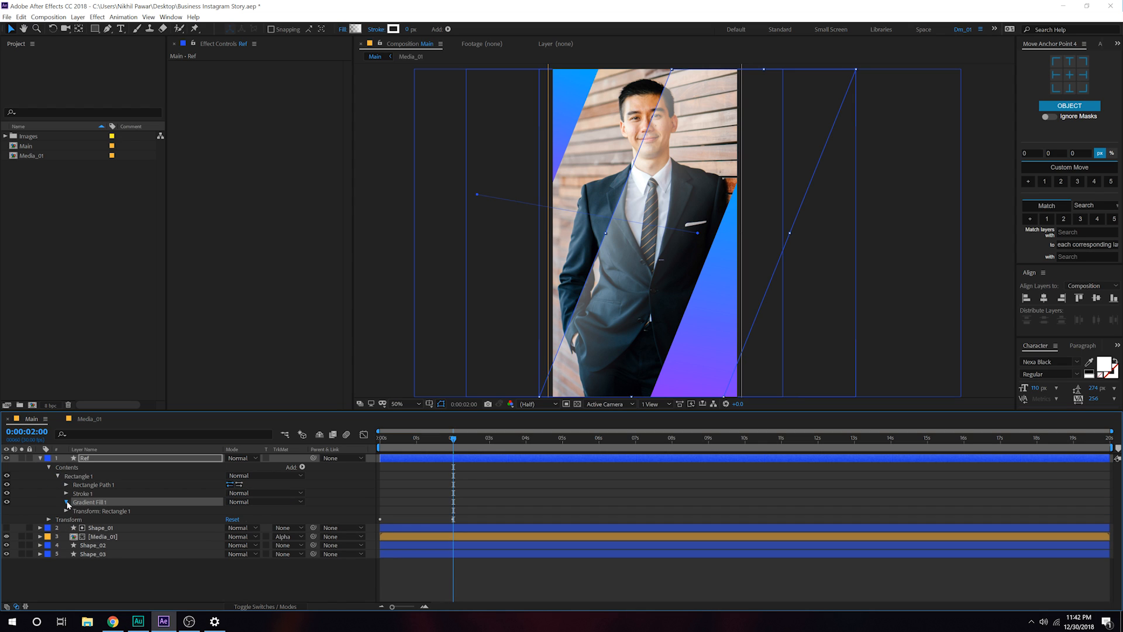
click(66, 502)
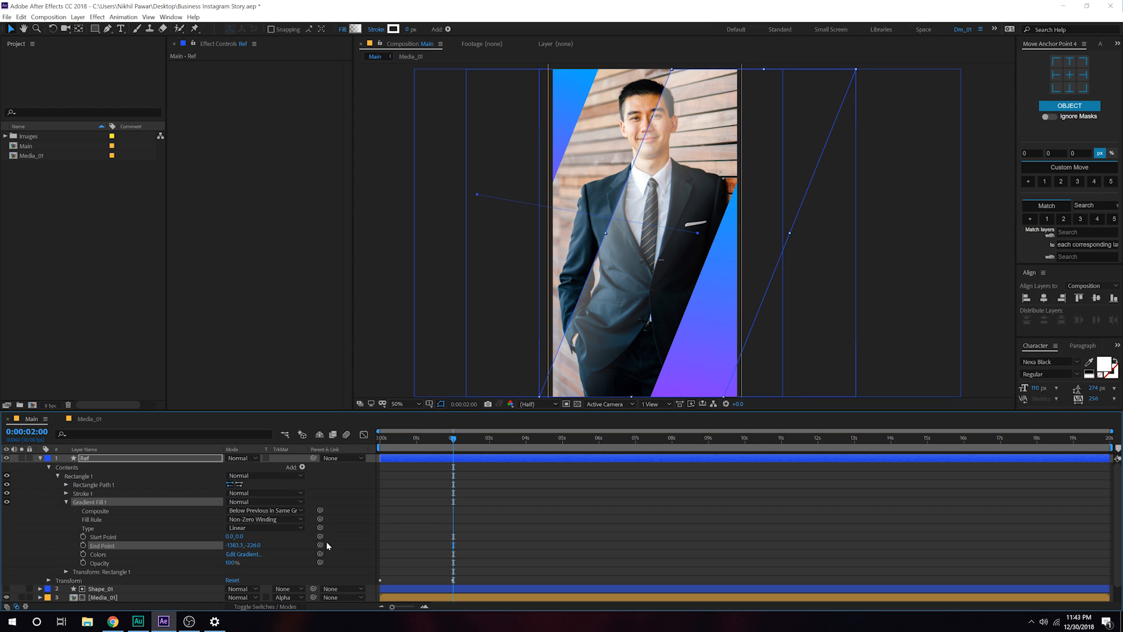
- Inspect the opacity and color stops of Ref's gradient in the Gradient Editor, accept it and deselect the layer
click(243, 554)
drag(111, 14, 285, 79)
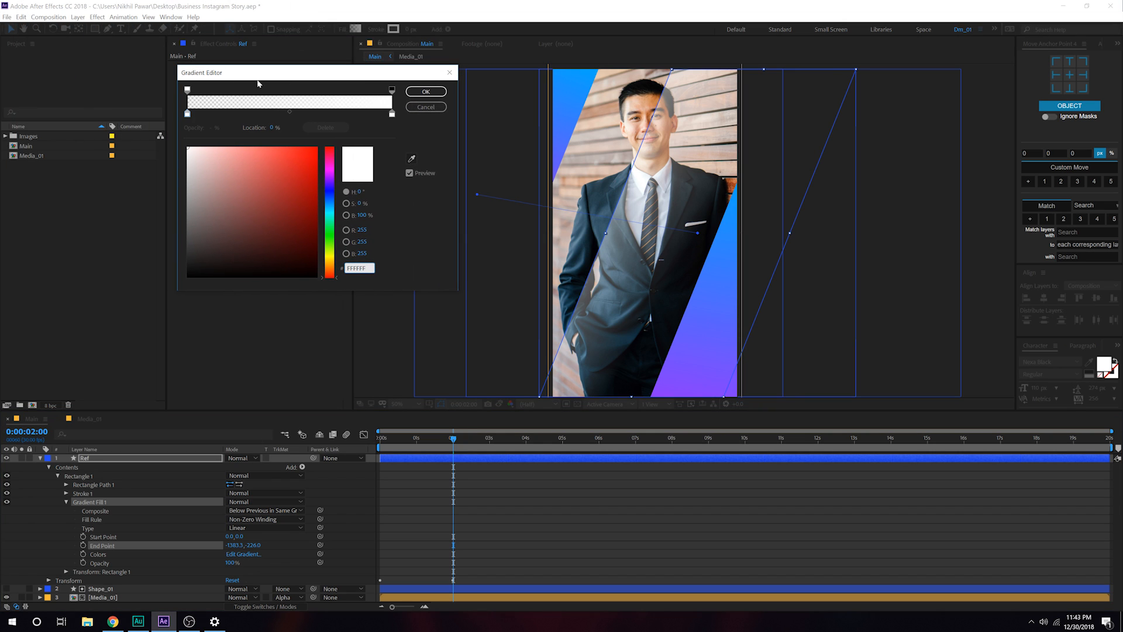
click(187, 89)
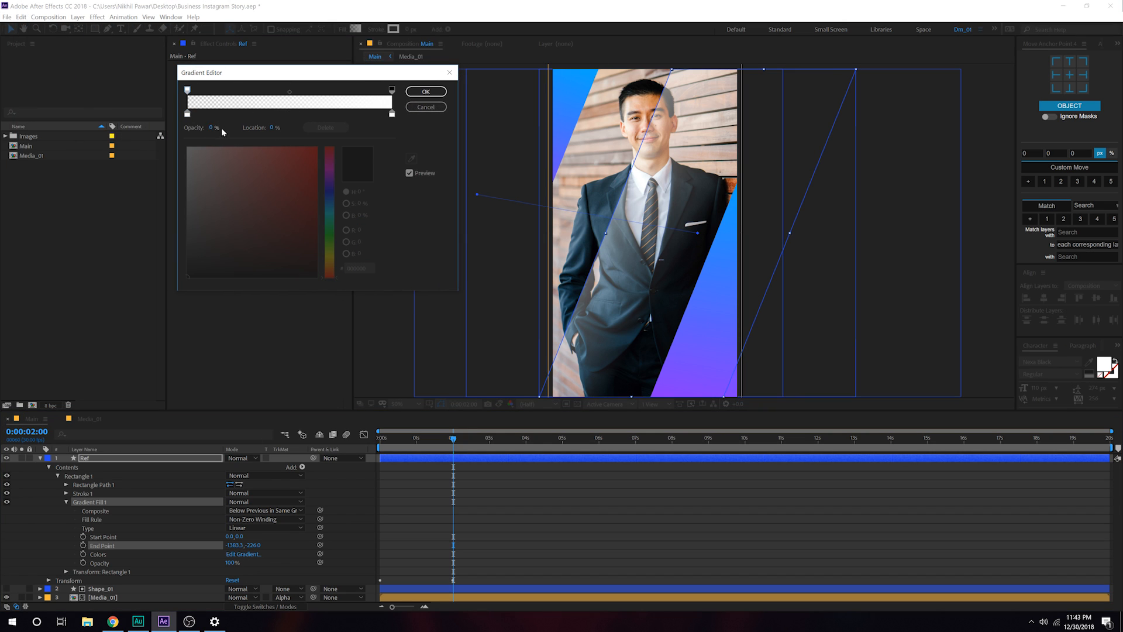
click(392, 90)
click(391, 113)
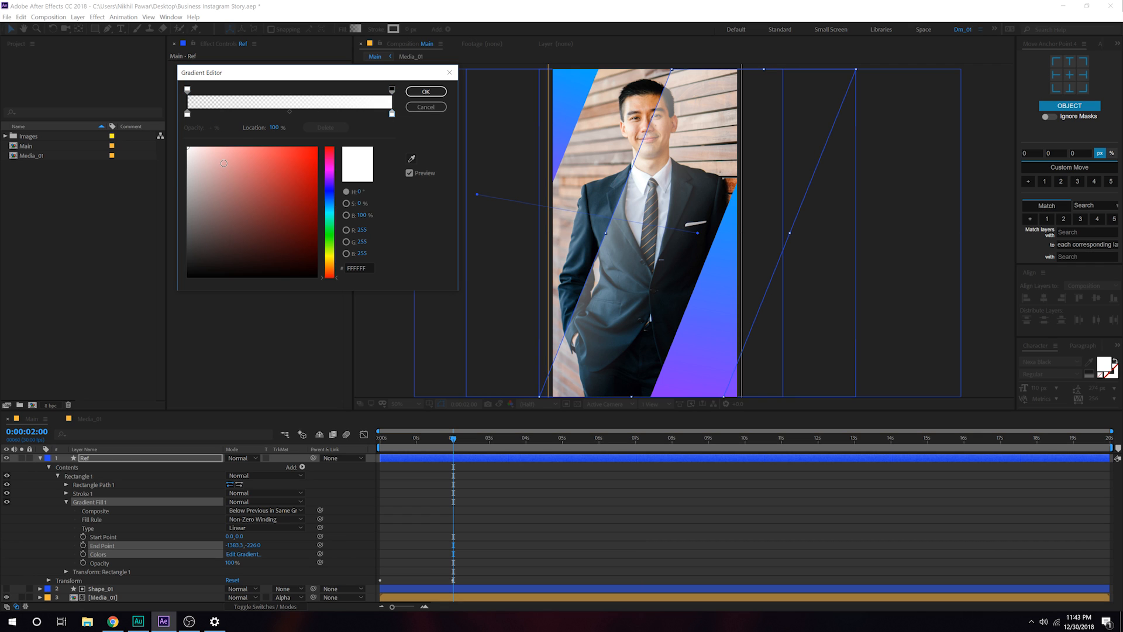
click(426, 92)
click(523, 505)
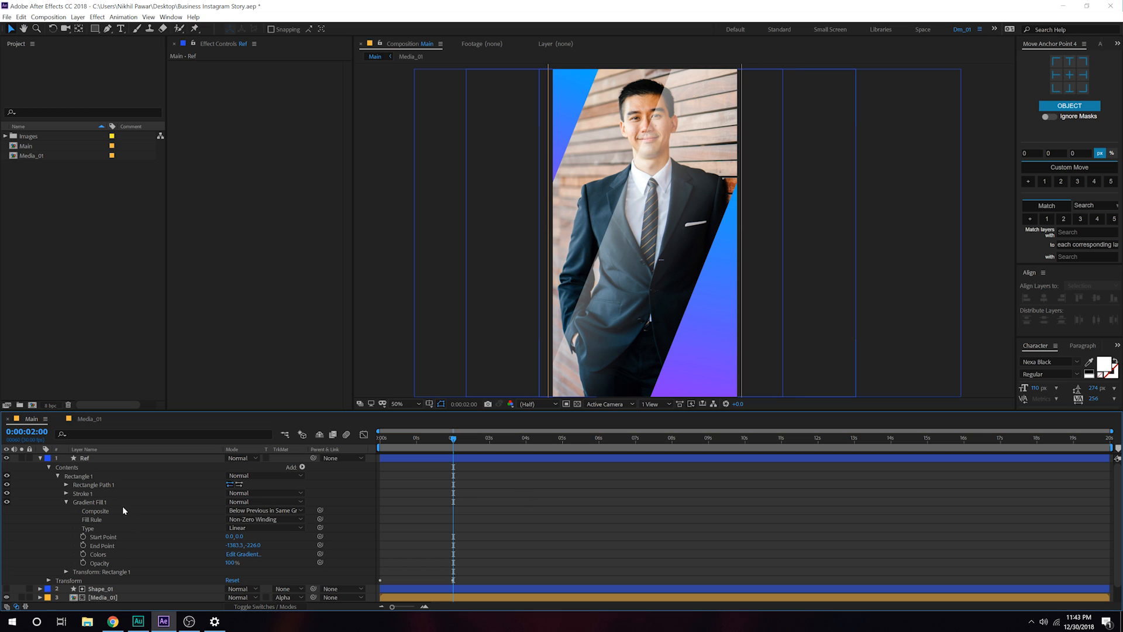
- Extend Ref's gradient fill by moving its end point to about -1762, -292 and its start point to about -38, -10
click(86, 460)
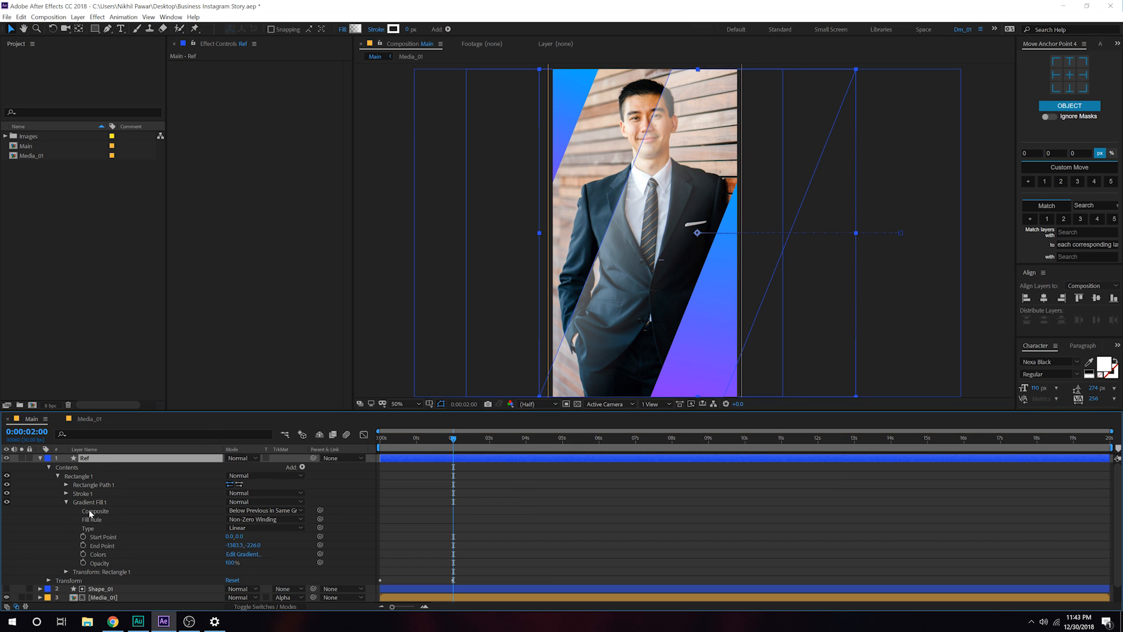
click(89, 503)
drag(476, 197, 416, 186)
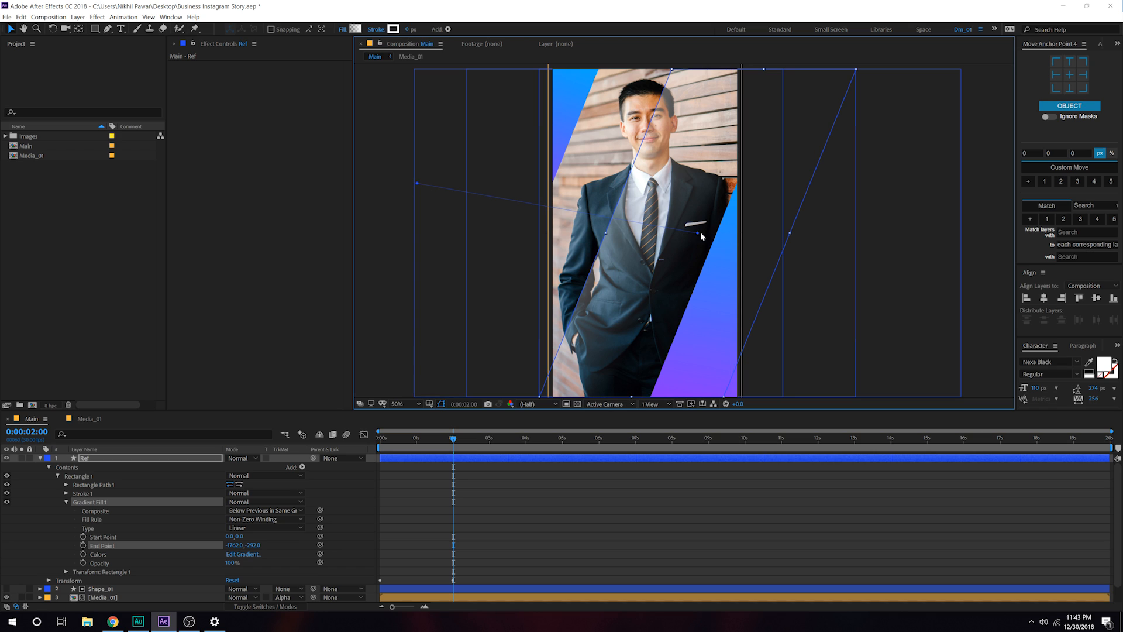
drag(698, 236, 693, 234)
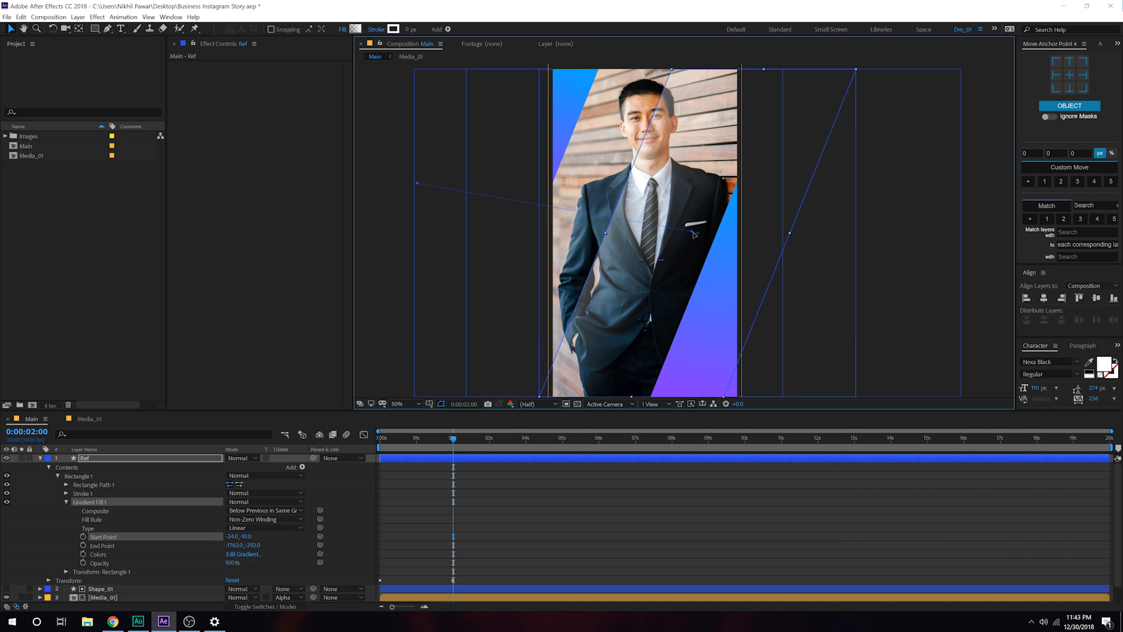
click(467, 576)
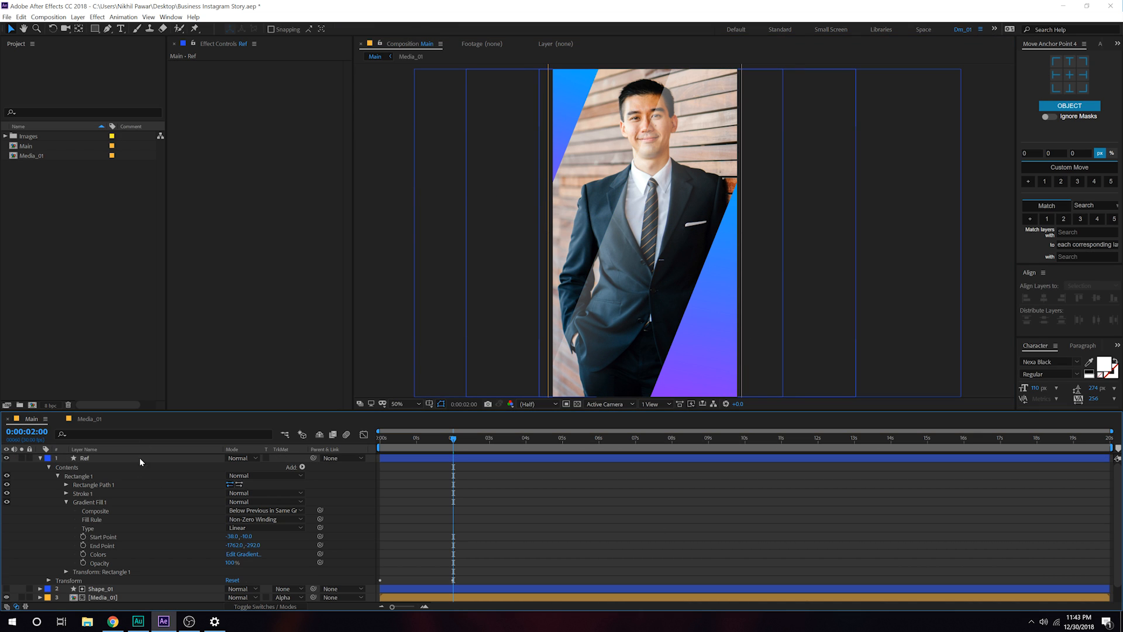
- Collapse Ref's properties and set the layer's opacity to 50%
click(39, 458)
click(86, 459)
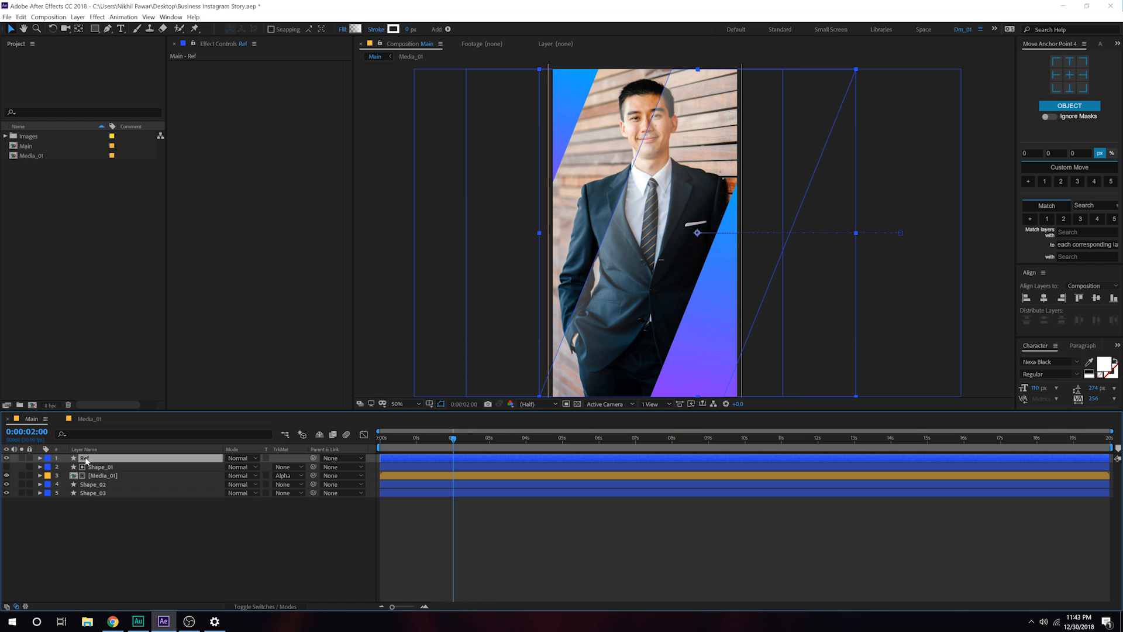
key(t)
click(234, 467)
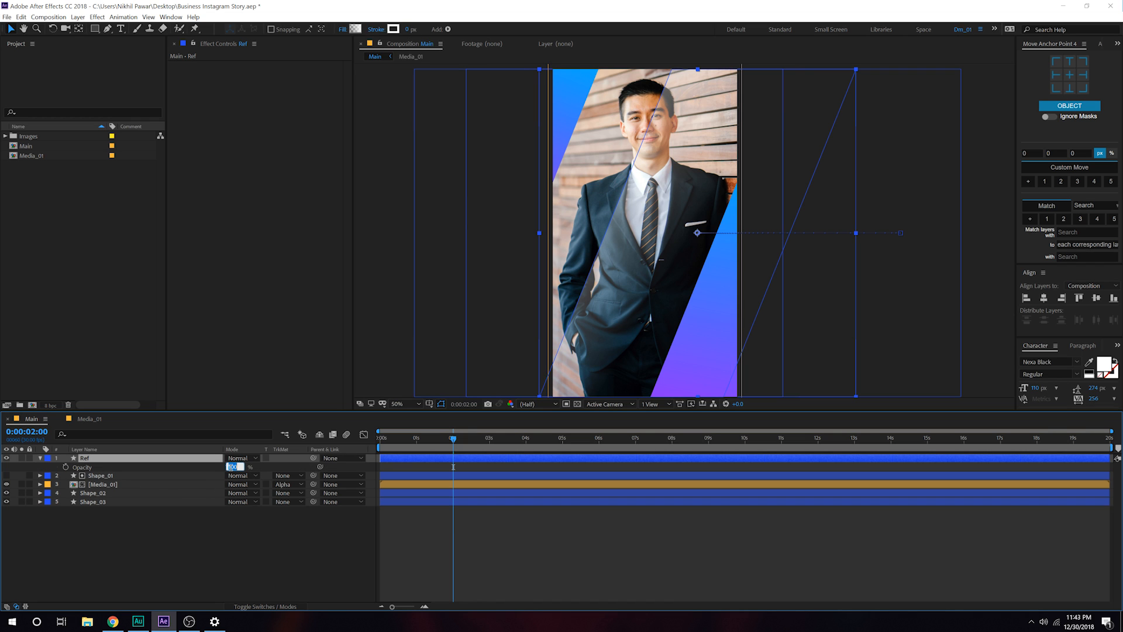
text(50)
click(228, 554)
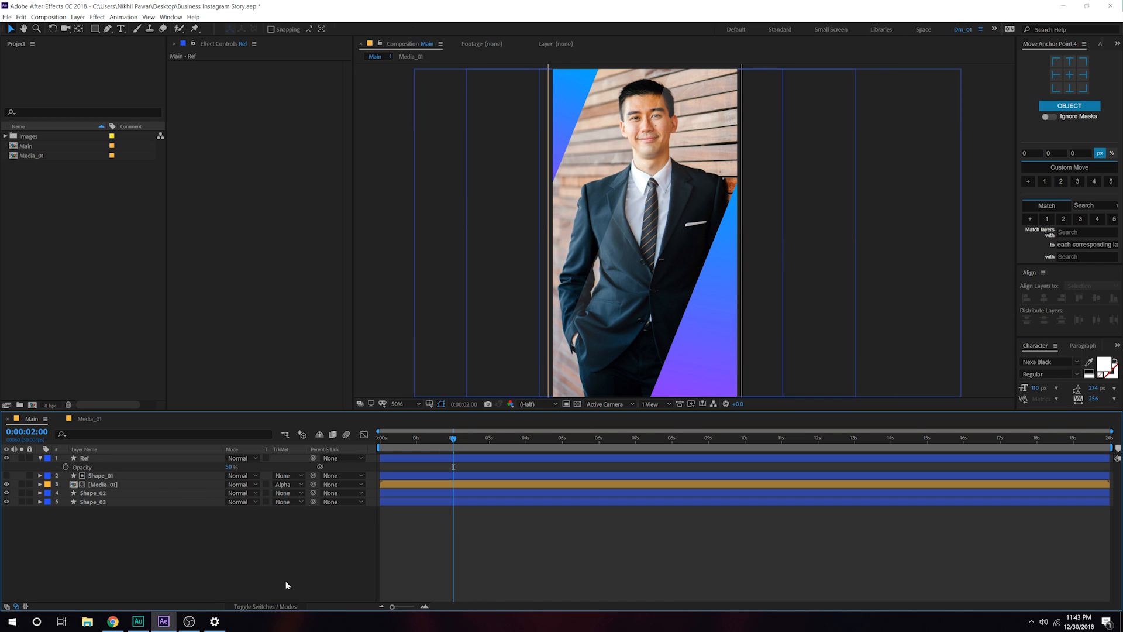
- Check the reflection's motion near 0:00:01:19 and apply the Transform effect to the Ref layer
drag(417, 439, 442, 446)
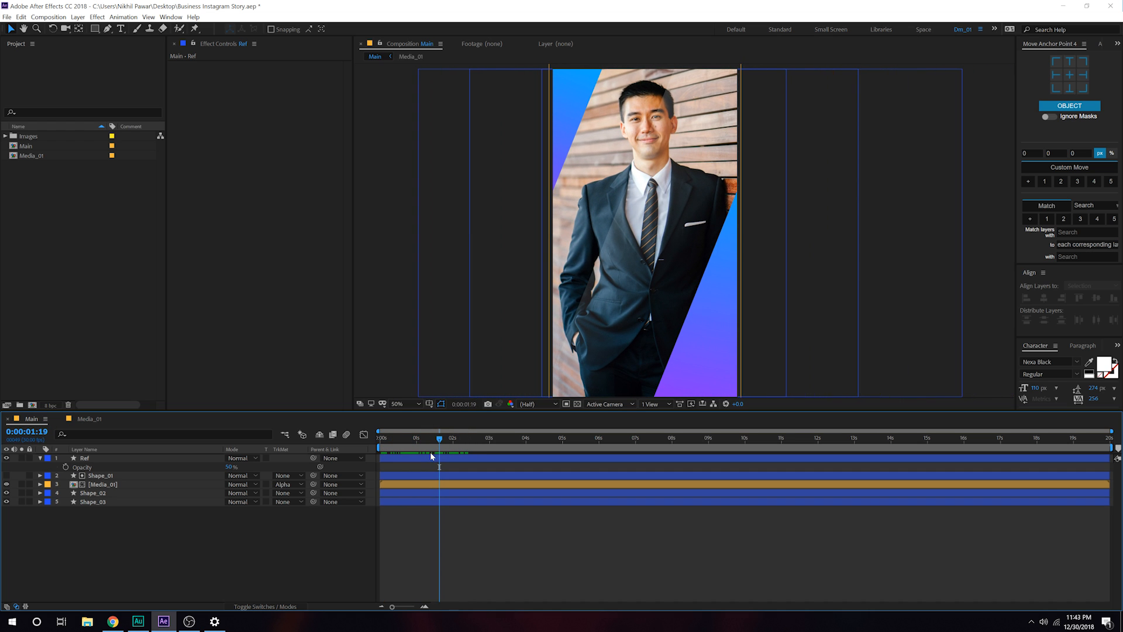
click(427, 458)
key(ctrl+space)
text(tr)
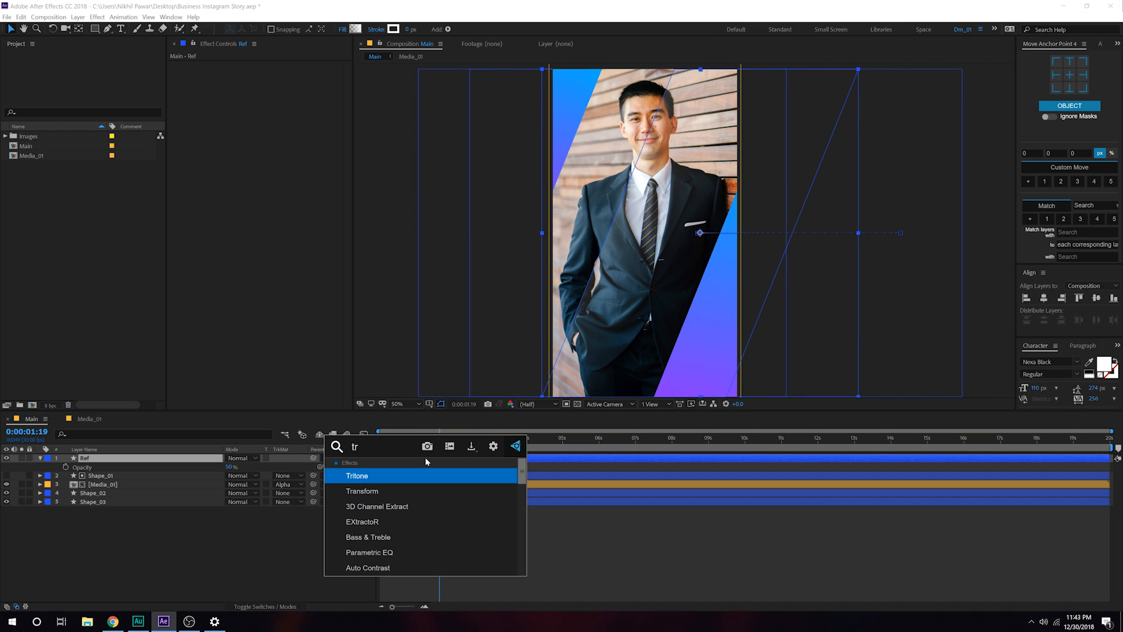
click(381, 491)
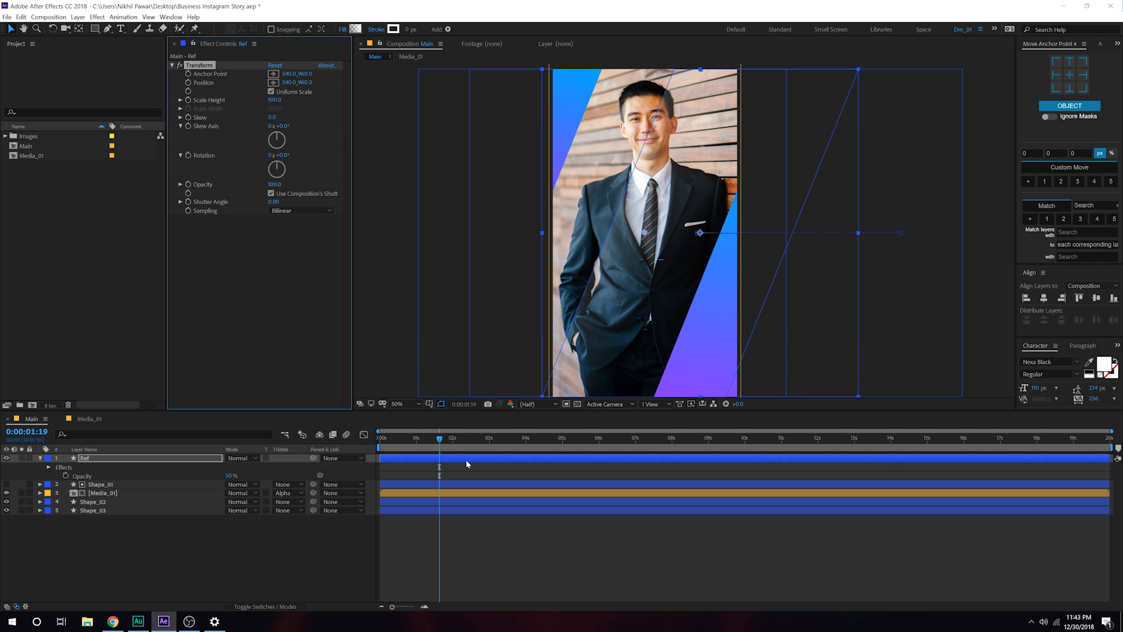
- Keyframe the Transform effect's Position on Ref at 0:00:01:00 and set it to 336, 960 at 0:00:19:29
mouse_move(413, 445)
mouse_down()
mouse_move(374, 444)
mouse_move(451, 456)
mouse_move(416, 456)
mouse_up()
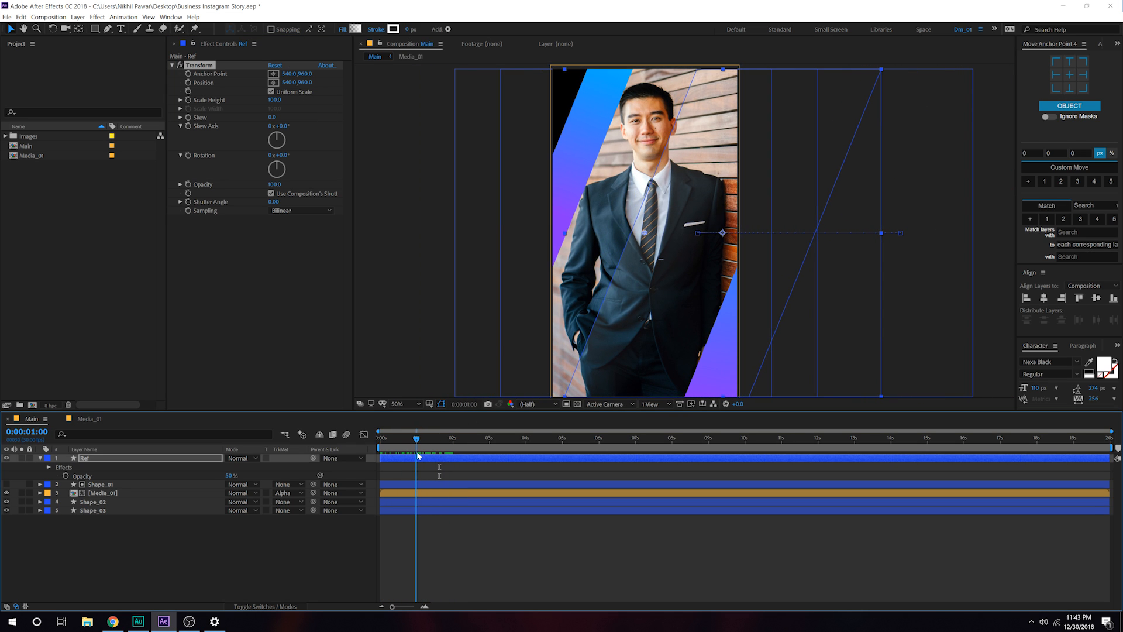
click(188, 83)
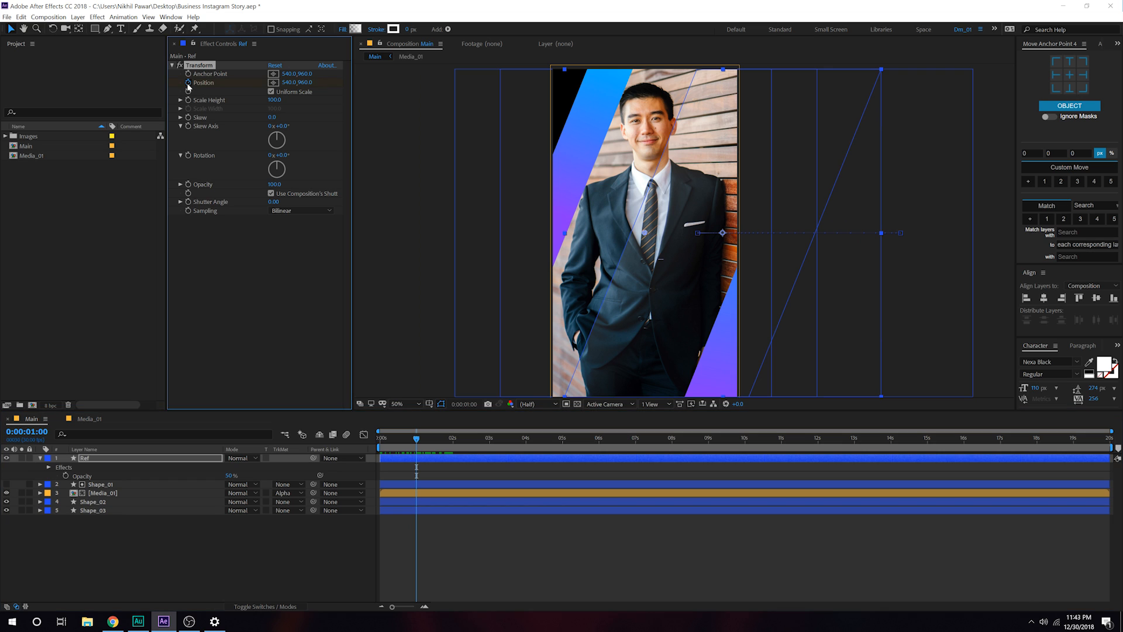
drag(420, 438, 1109, 437)
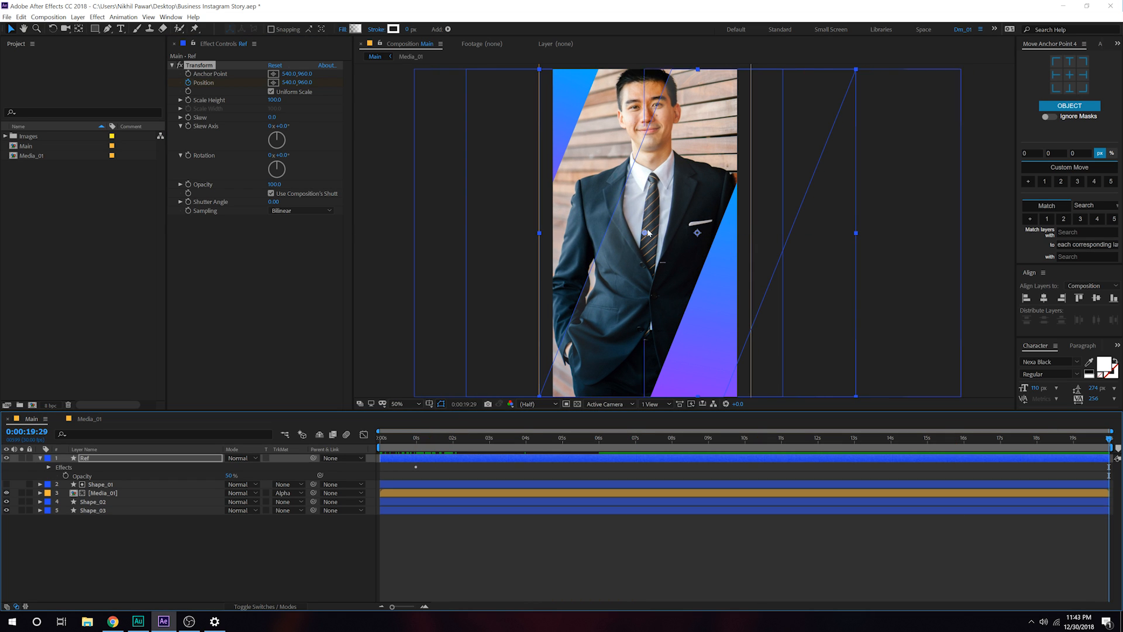
drag(290, 82, 180, 85)
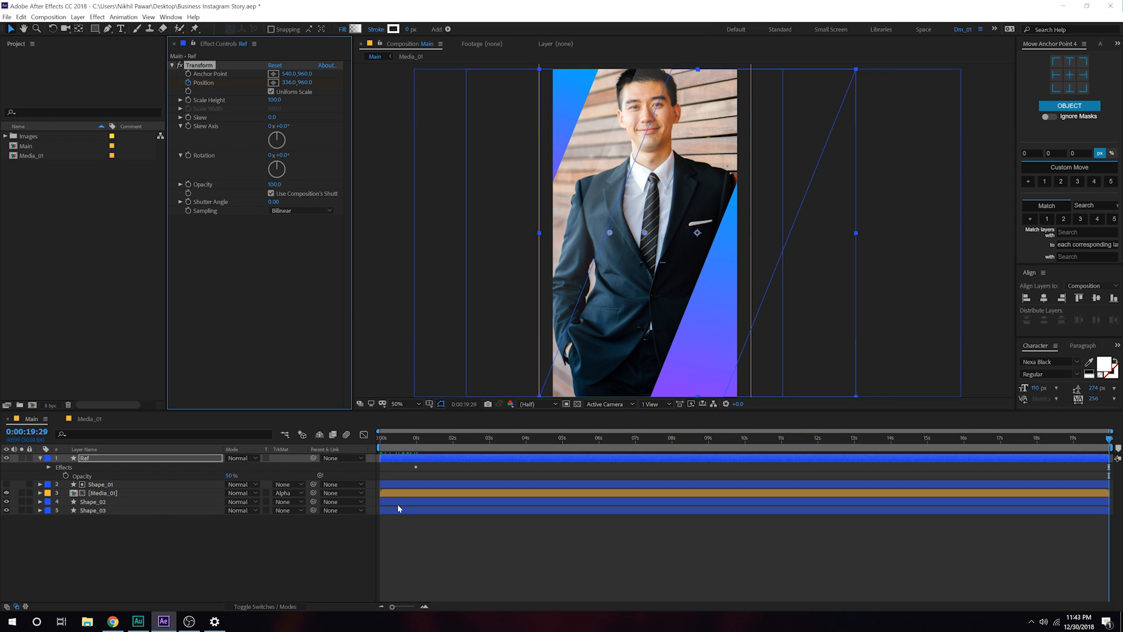
- Preview the reflection's drift from 0:00:00:27 and scrub through to the end of the timeline
click(399, 526)
click(412, 437)
key(space)
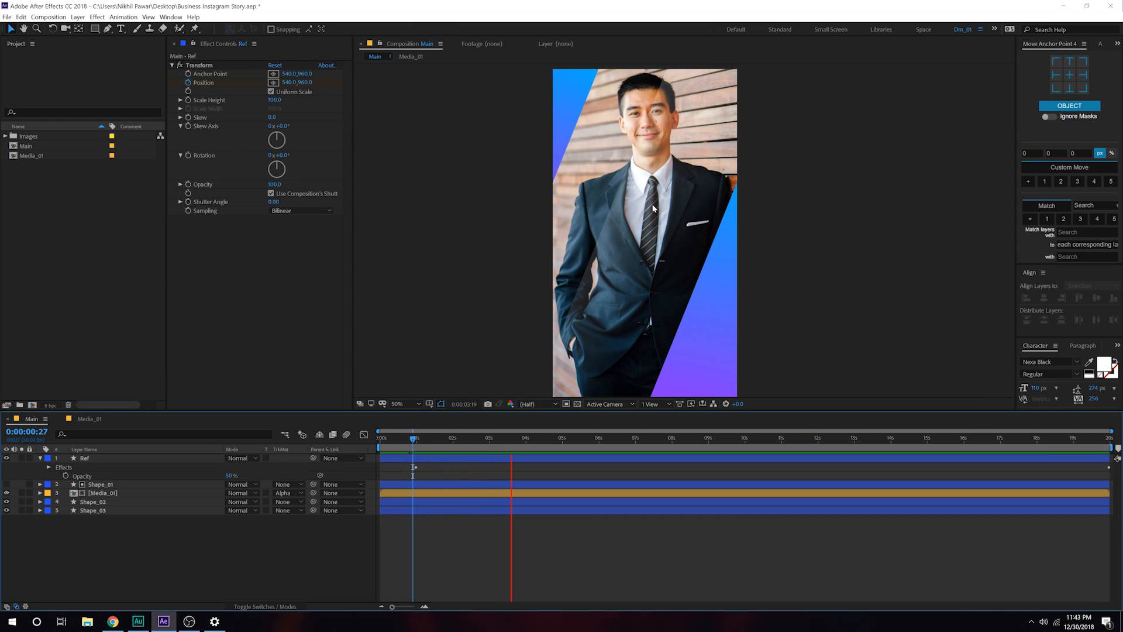
drag(466, 440, 1096, 460)
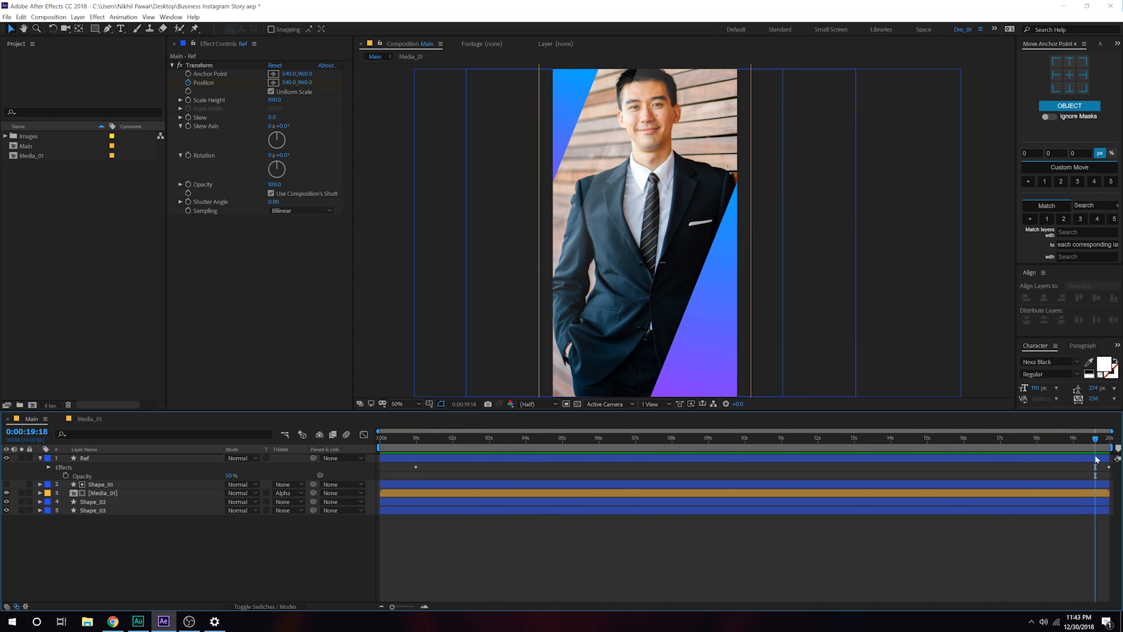
- Reveal Ref's keyframes and move the last Transform effect Position keyframe from the timeline's end to 0:00:15:00
click(1062, 459)
key(u)
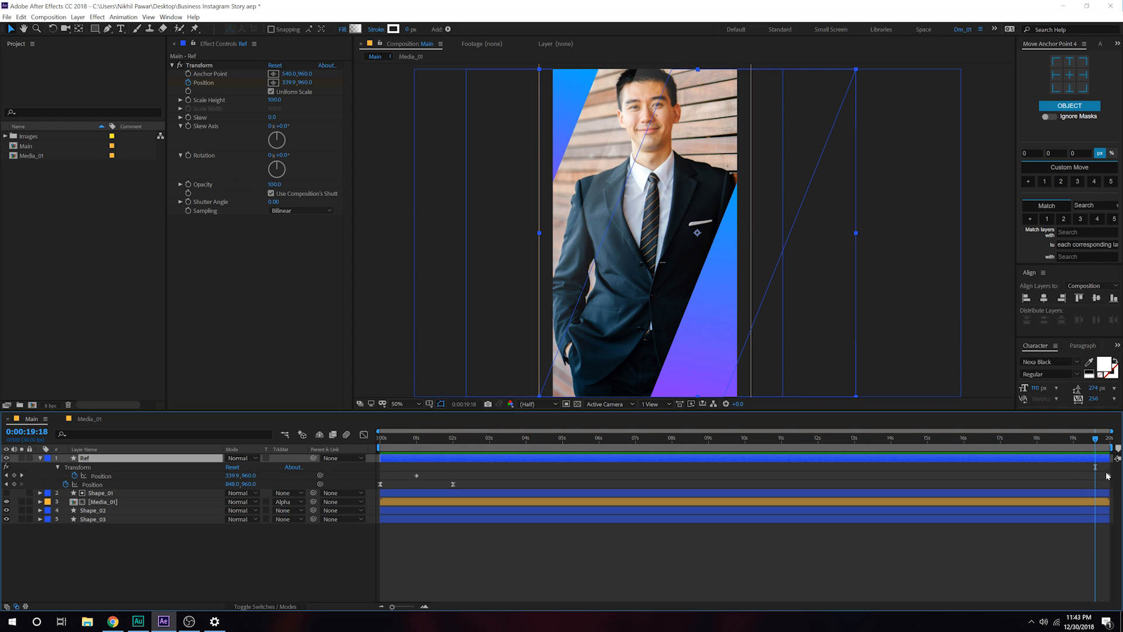
click(825, 475)
drag(827, 477, 913, 485)
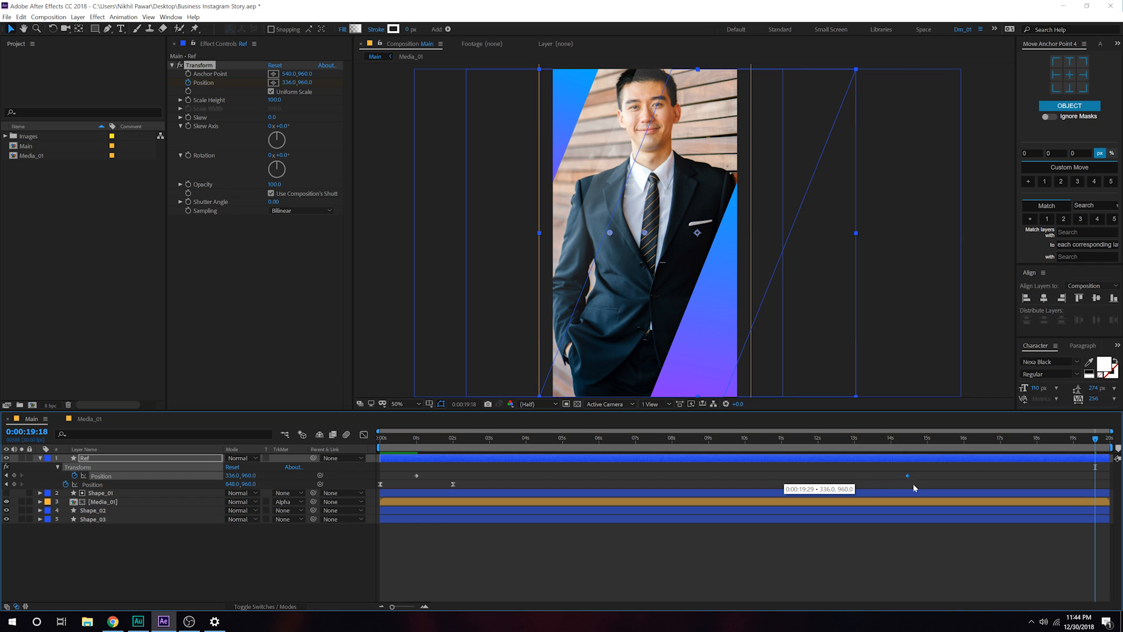
click(926, 449)
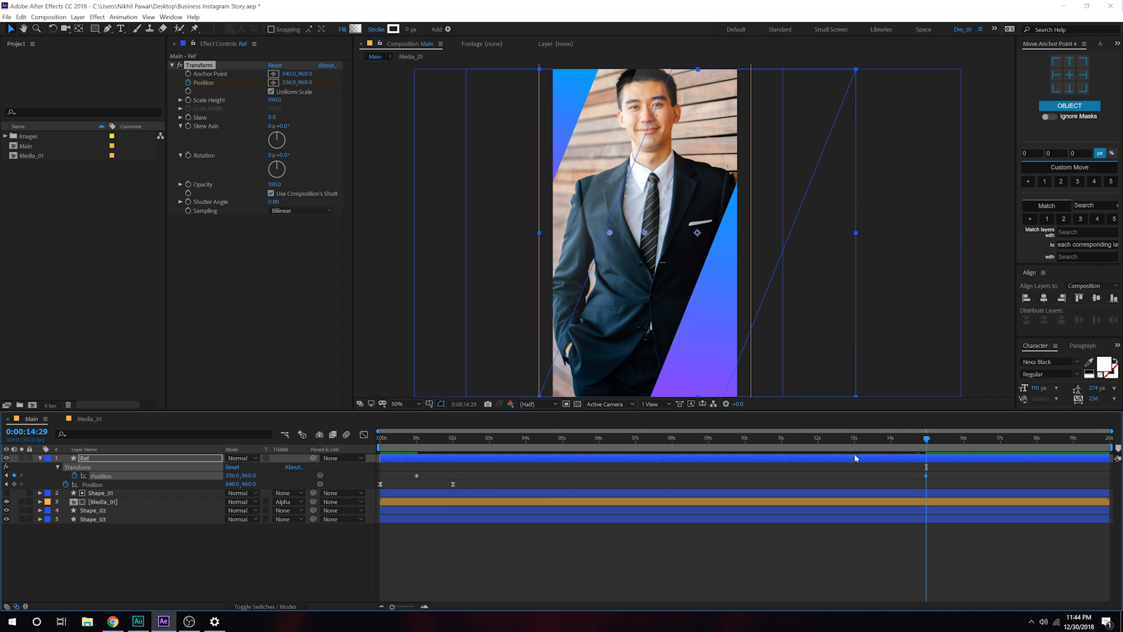
key(Page_Down)
- At 0:00:02:00, move the Ref layer right to about 954, 960 and deselect it
drag(421, 443, 457, 452)
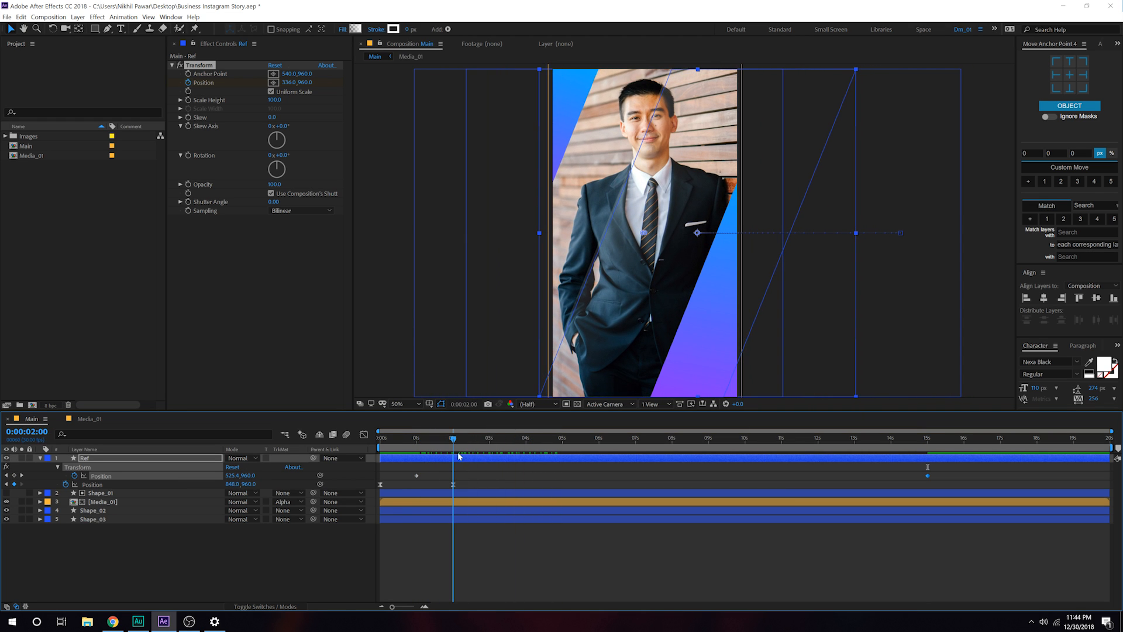
drag(598, 325, 615, 329)
click(433, 463)
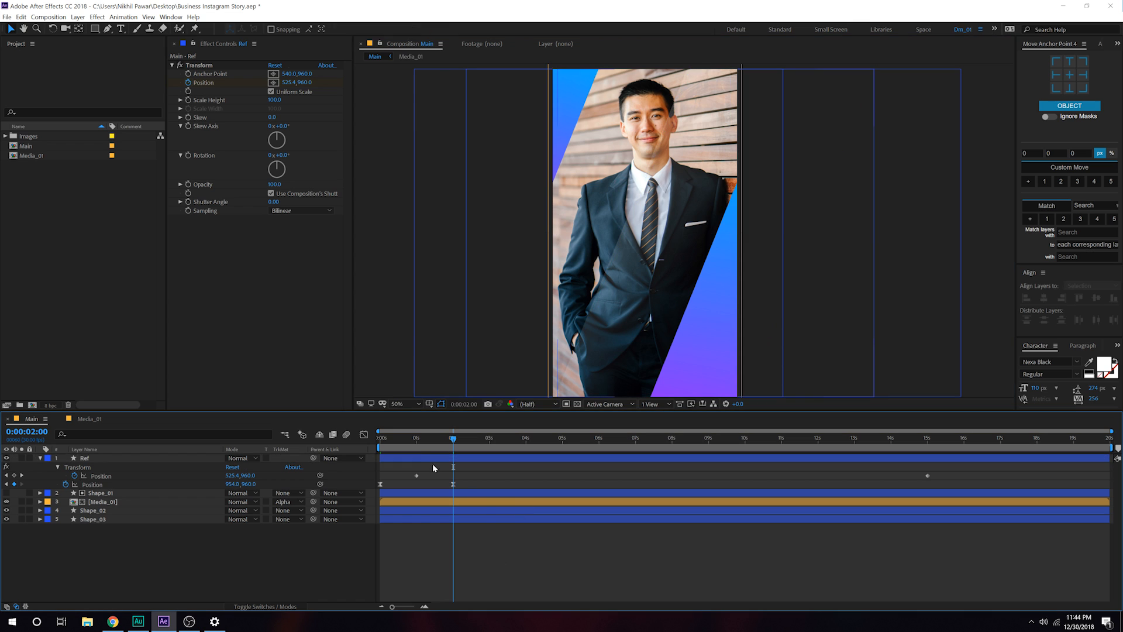
- Preview the reflection's slide from 0:00:00:27 and again from 0:00:10:00
click(414, 441)
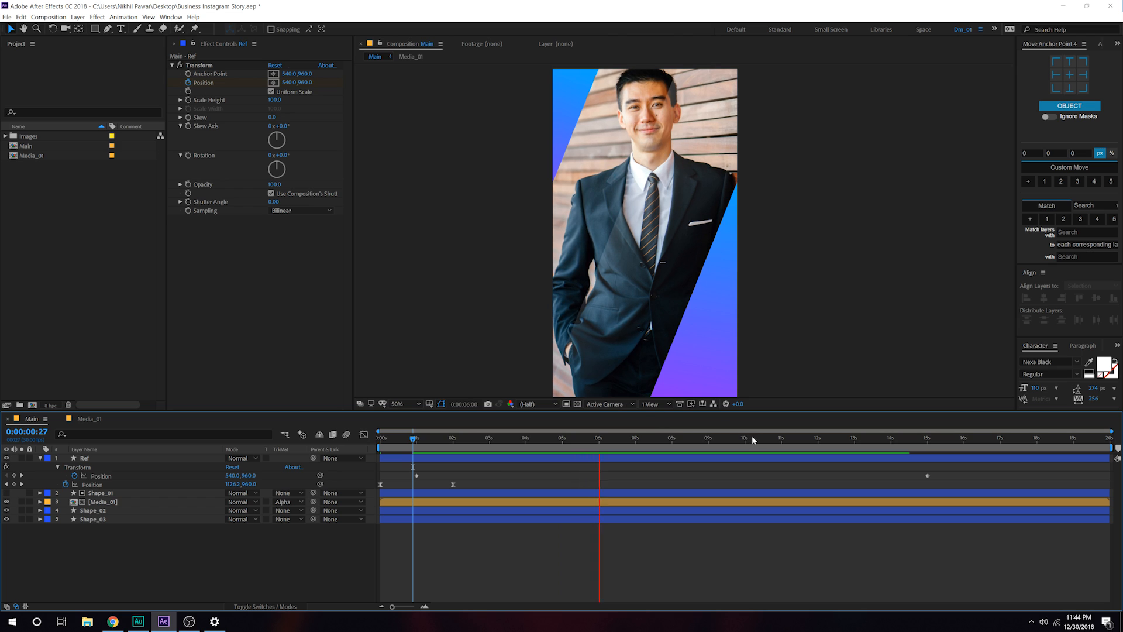
mouse_move(753, 436)
mouse_down()
mouse_move(905, 454)
mouse_move(744, 455)
mouse_up()
key(space)
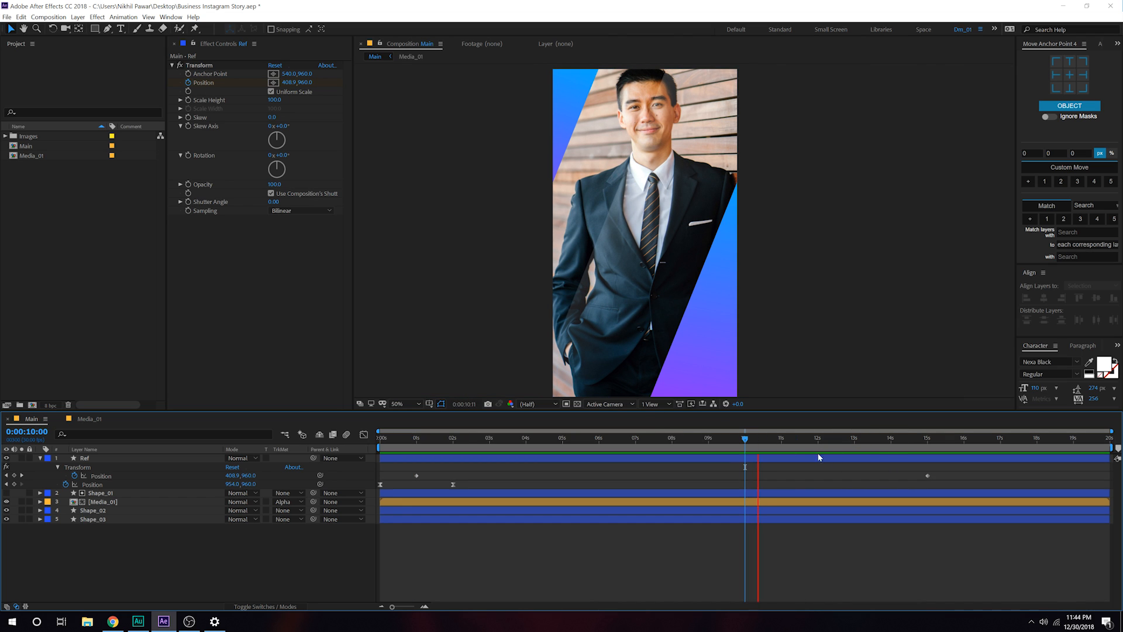
- At 0:00:15:00, move the Ref layer slightly left to add another layer Position keyframe
drag(911, 441, 928, 444)
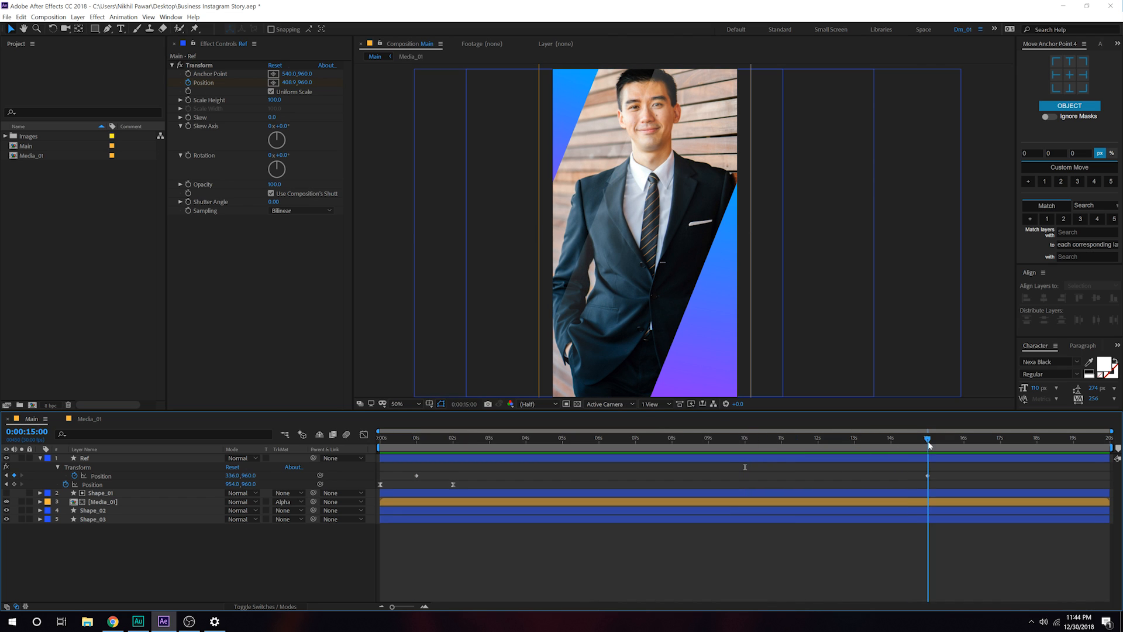
click(109, 459)
drag(632, 231, 606, 232)
- Preview the reflection's motion from 0:00:00:23 and return to the layer Position keyframe at 0:00:02:00
click(408, 439)
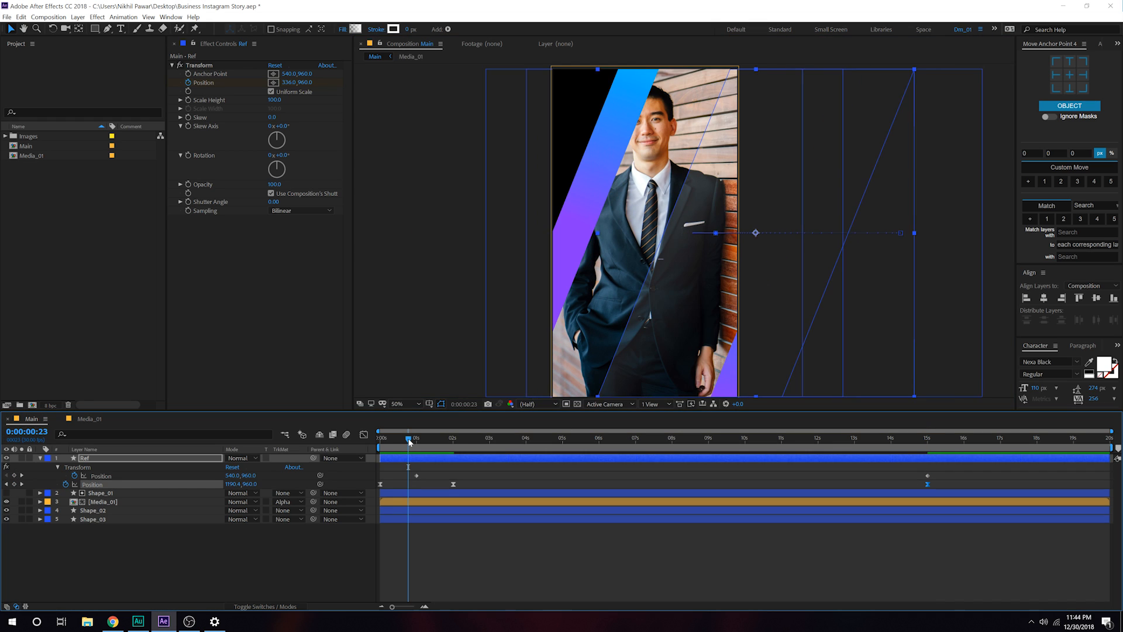
key(space)
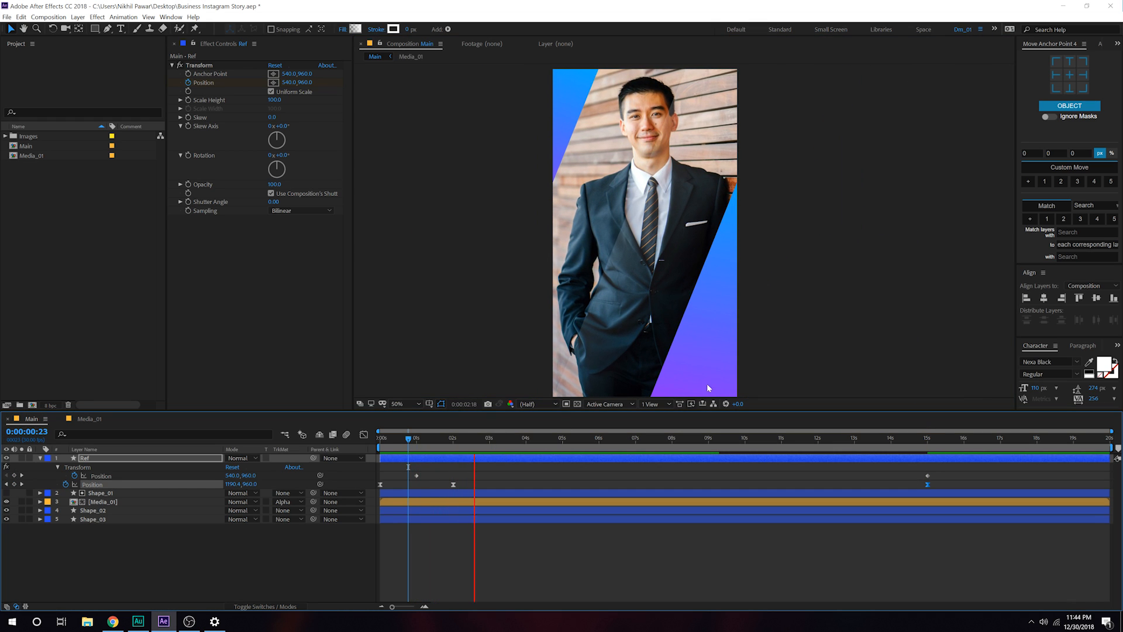
click(454, 440)
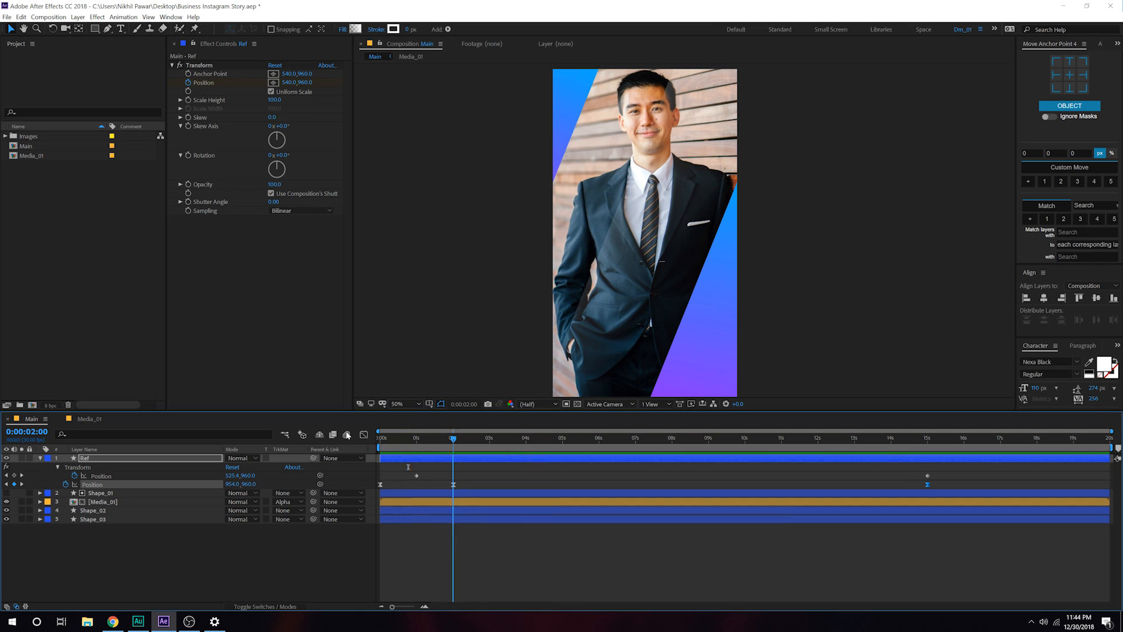
- Collapse the Ref layer's properties and create a new composition named Text_01
click(40, 459)
click(146, 582)
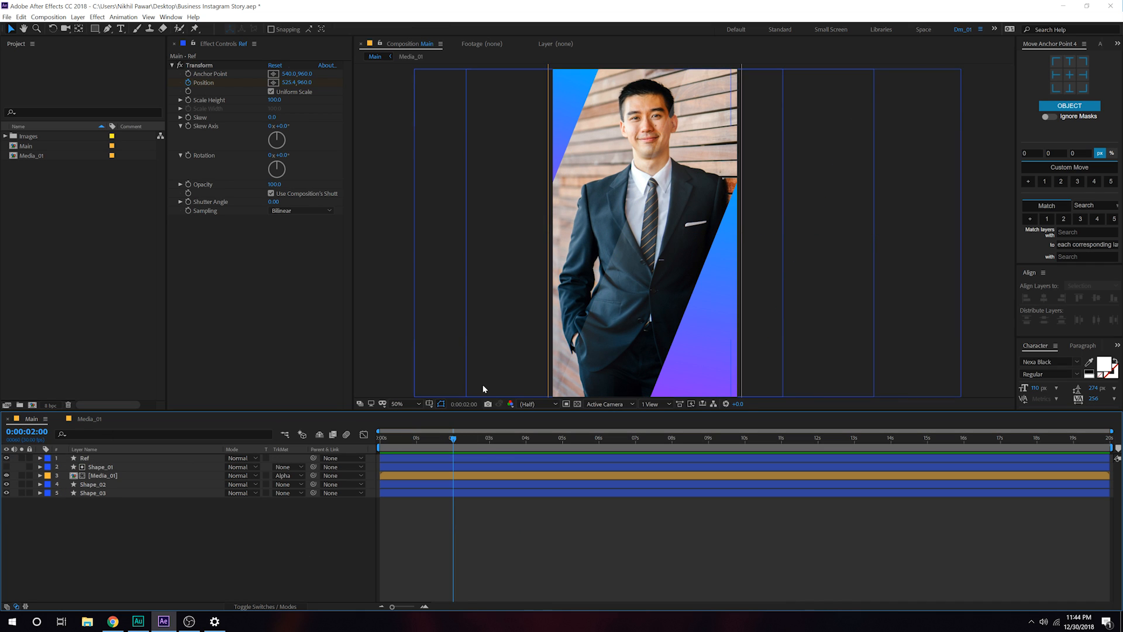
drag(322, 410, 322, 433)
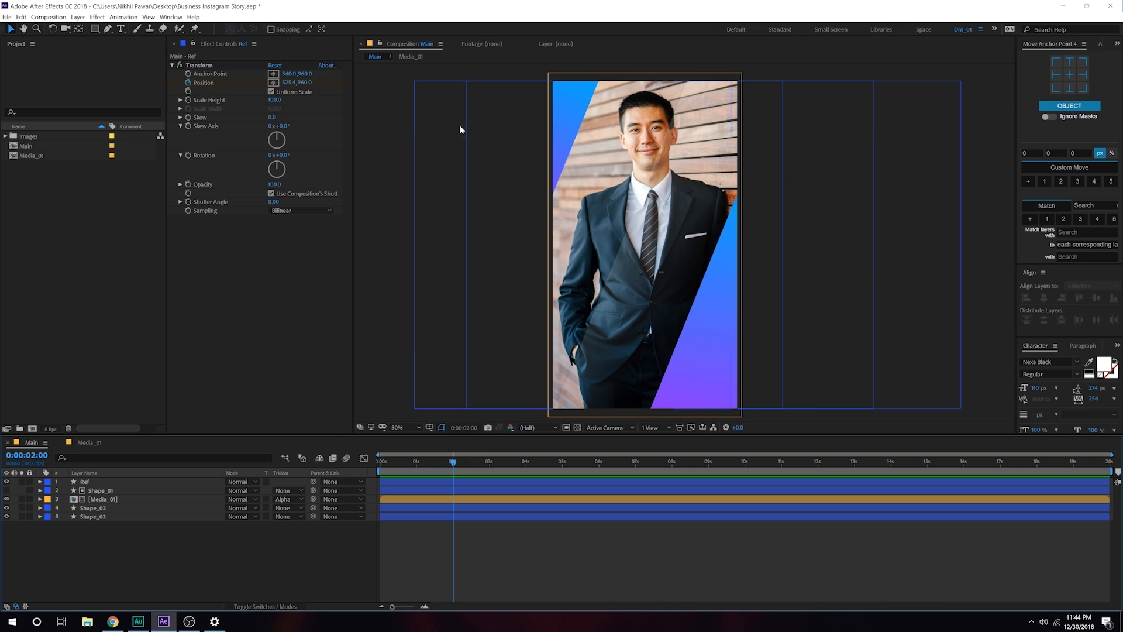
click(33, 428)
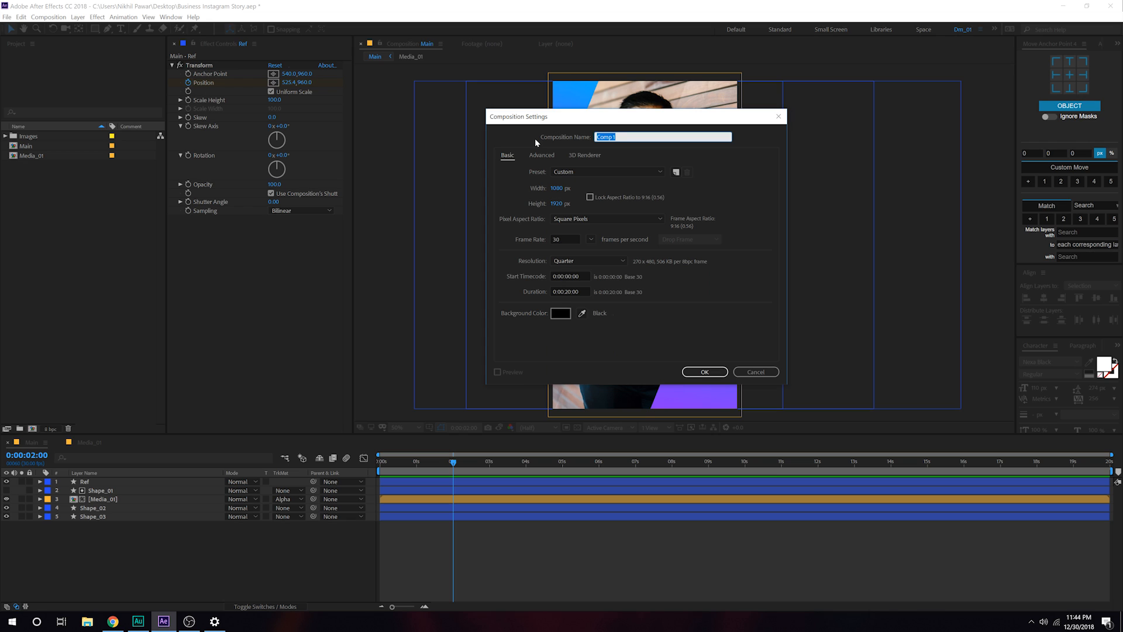
text(Text_01)
click(721, 332)
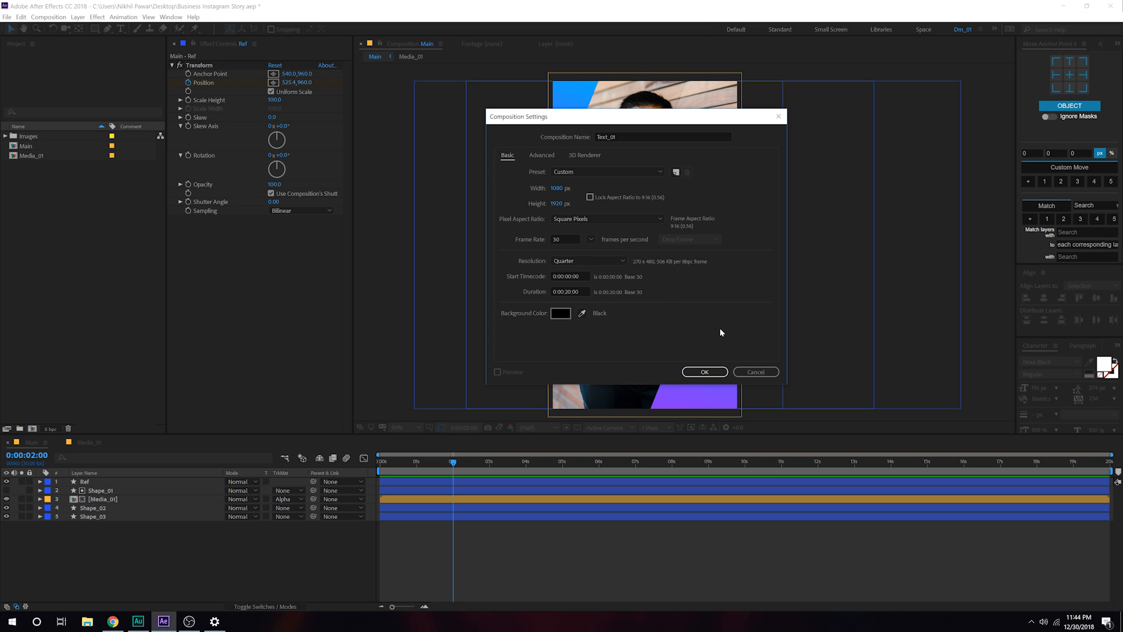
click(705, 372)
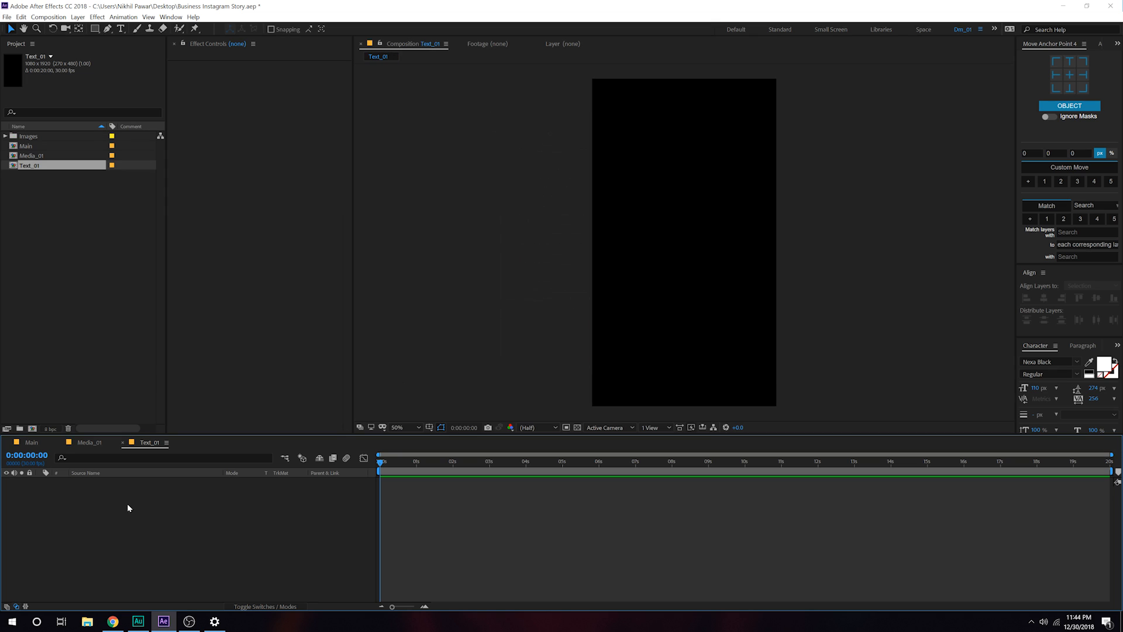
- Set the Text_01 composition's height to 300 px
key(ctrl+k)
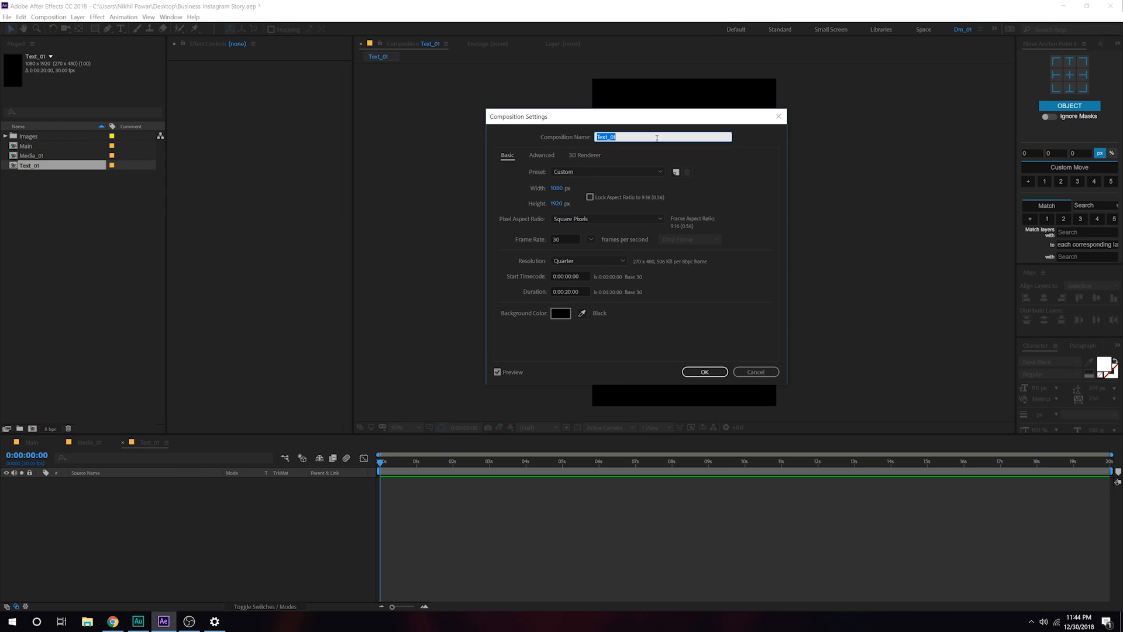
click(557, 204)
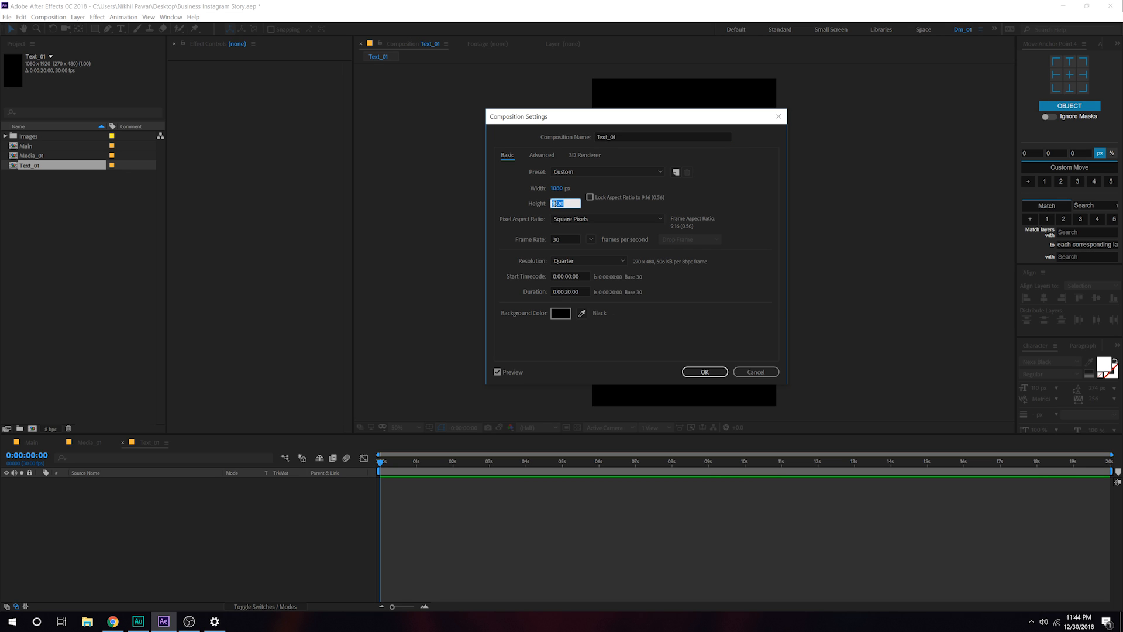
text(300)
click(721, 308)
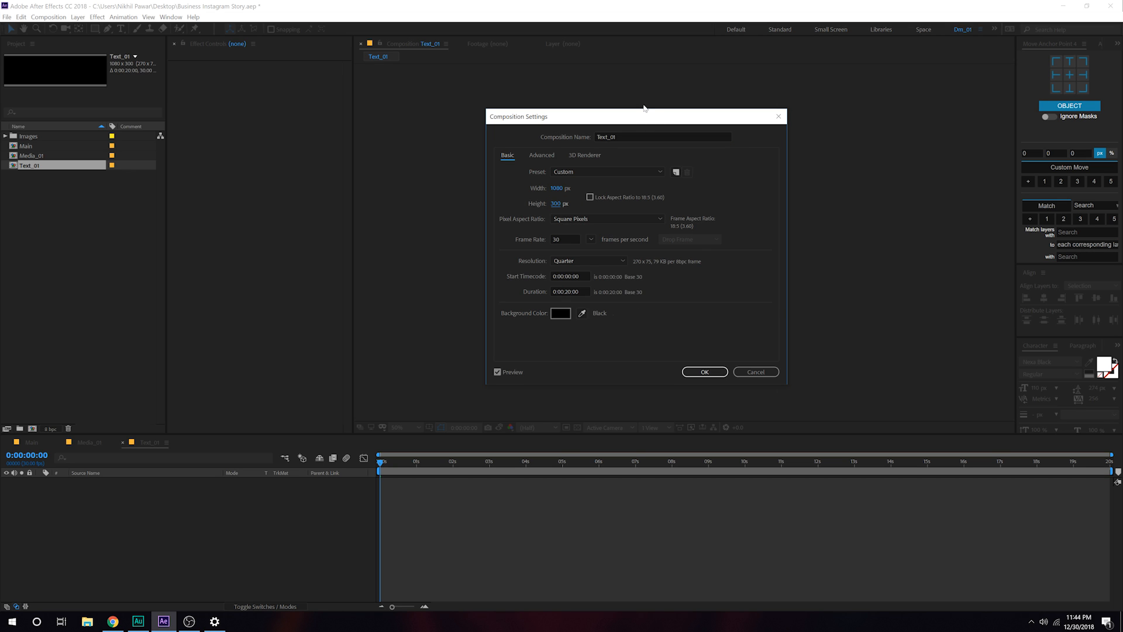
drag(644, 110, 401, 121)
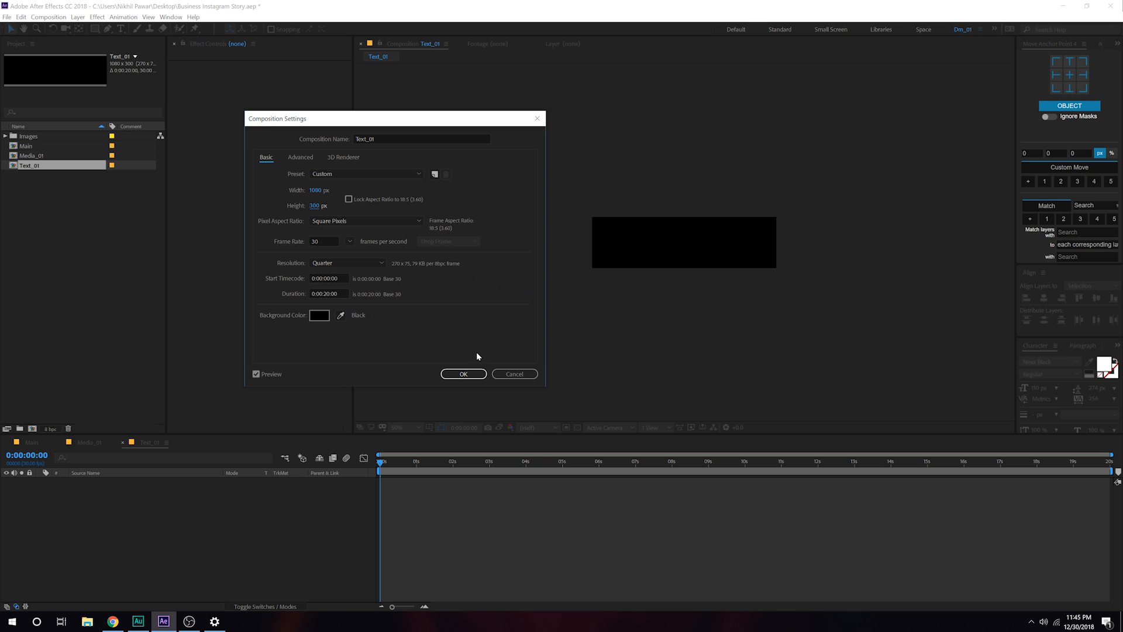
click(463, 374)
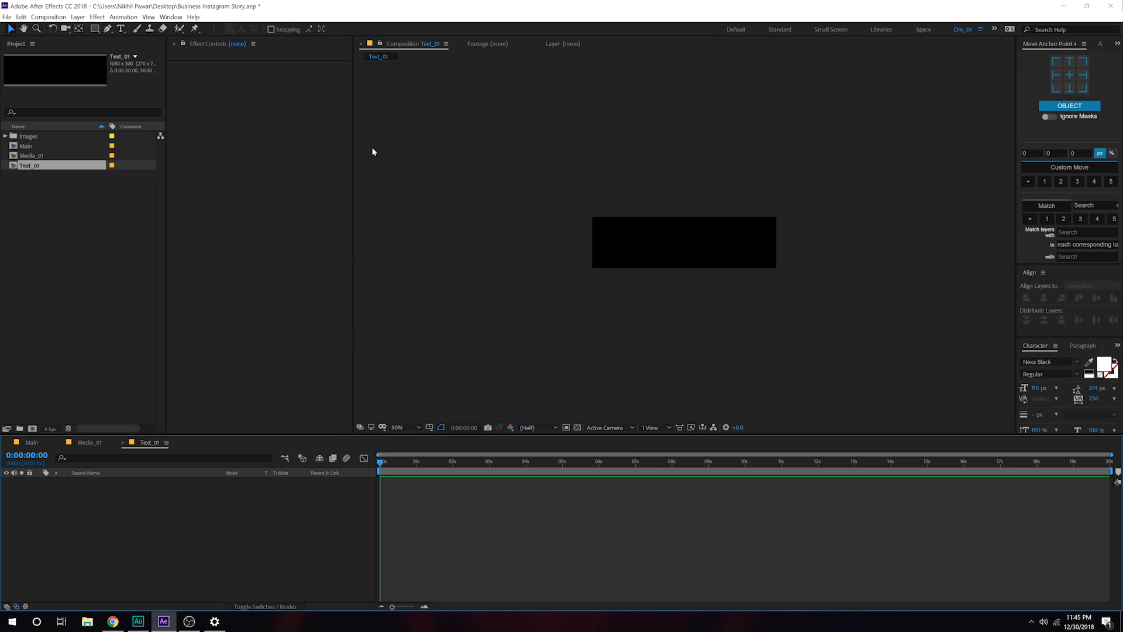
- Add a MODERN text layer, center its anchor point and align it to the middle of the composition
click(121, 29)
click(612, 245)
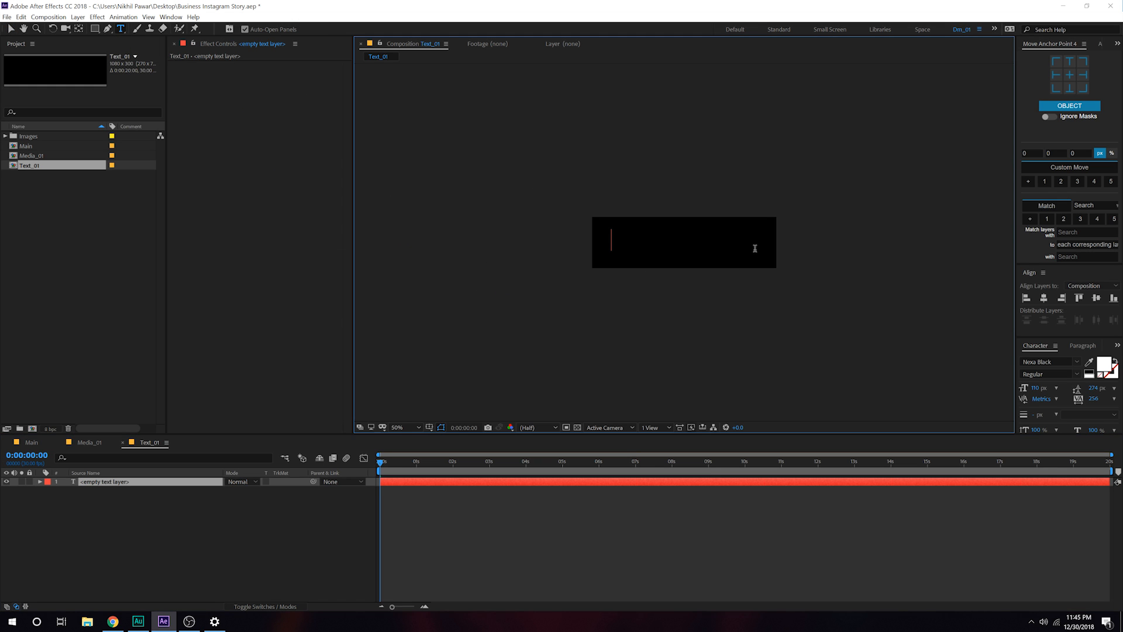
text(MODERN)
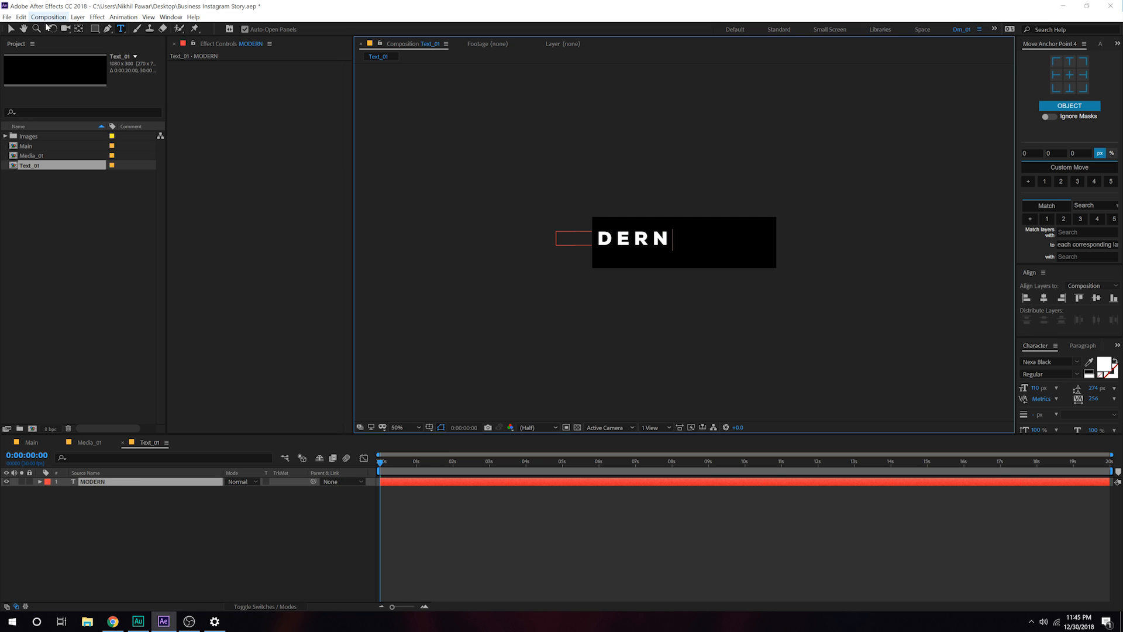
click(12, 29)
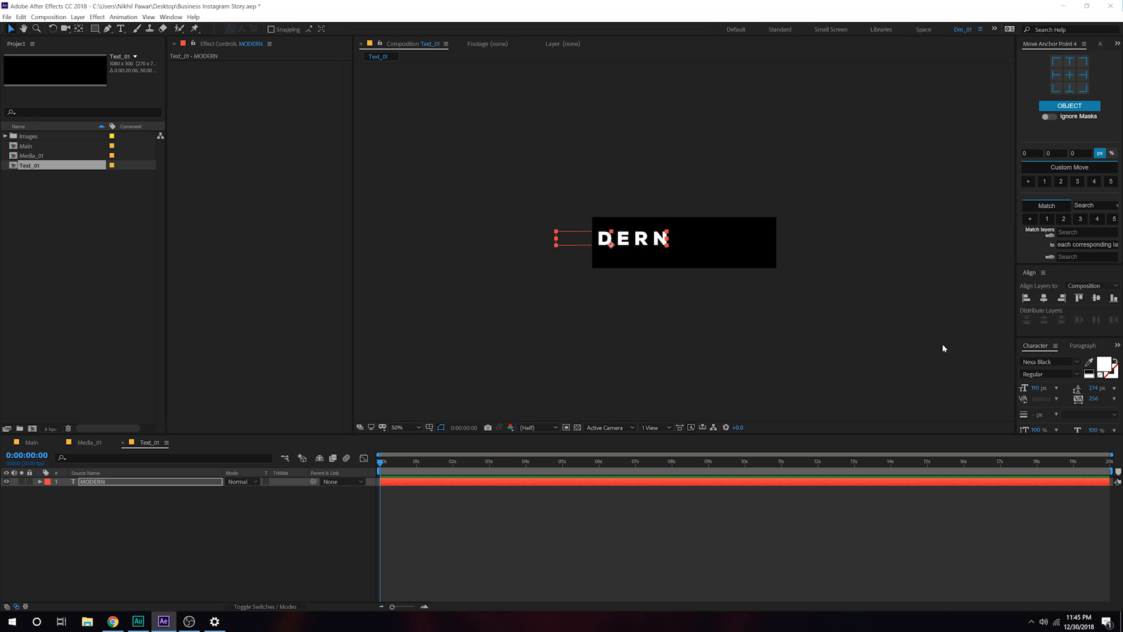
click(1070, 75)
key(Caps_Lock)
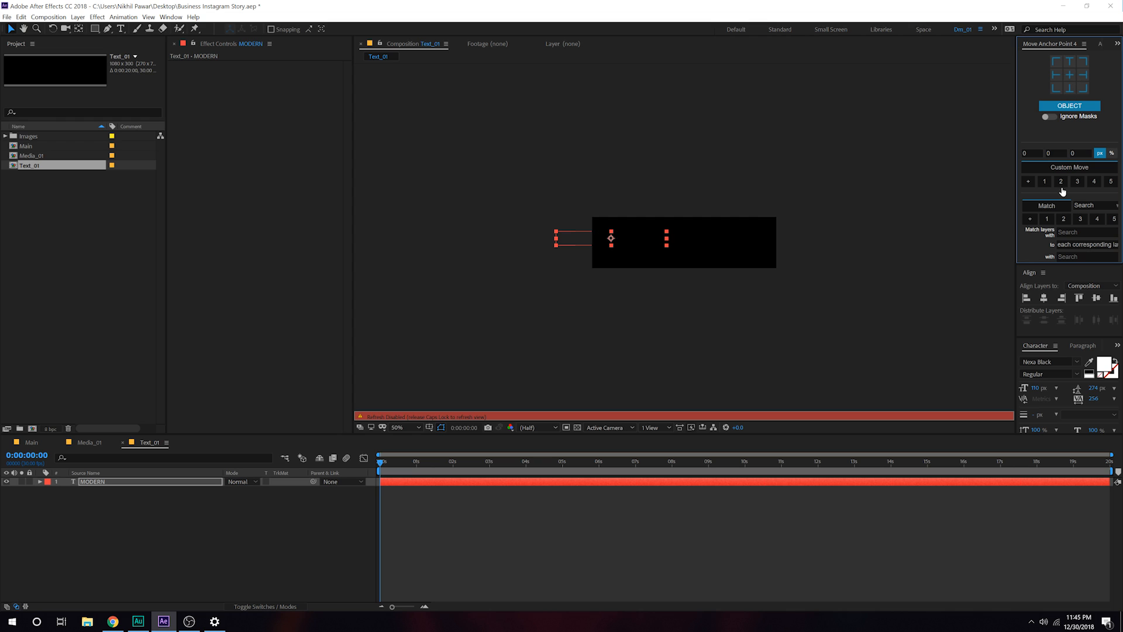
key(Caps_Lock)
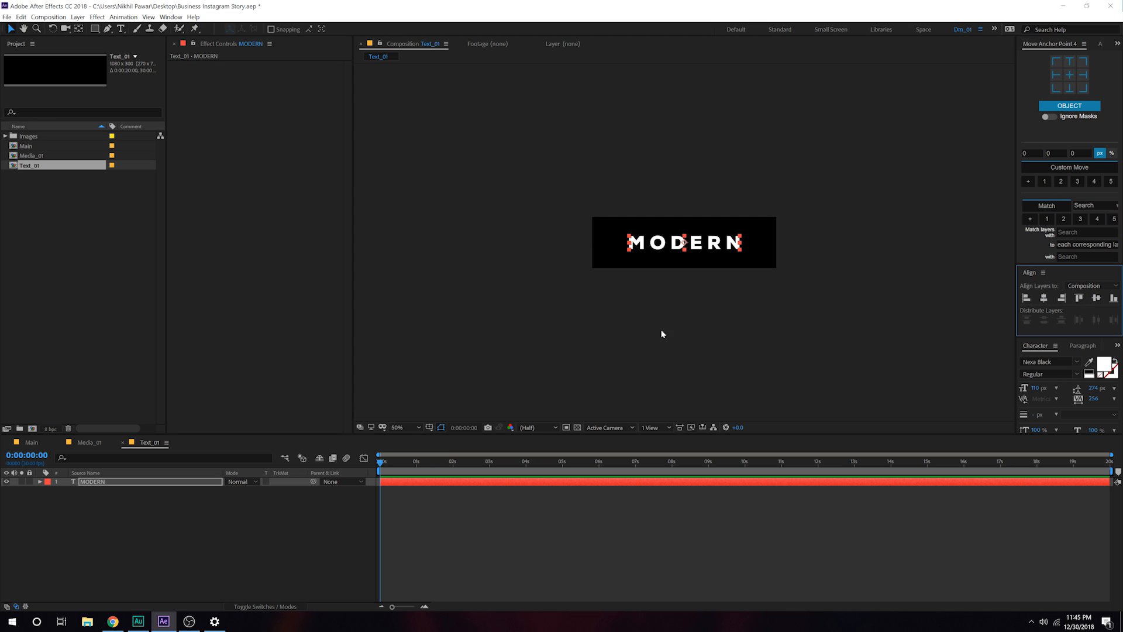
click(160, 563)
- Set the MODERN text to 166 px with 59 tracking and center it vertically in the composition again
click(700, 247)
scroll(702, 248, up, 1)
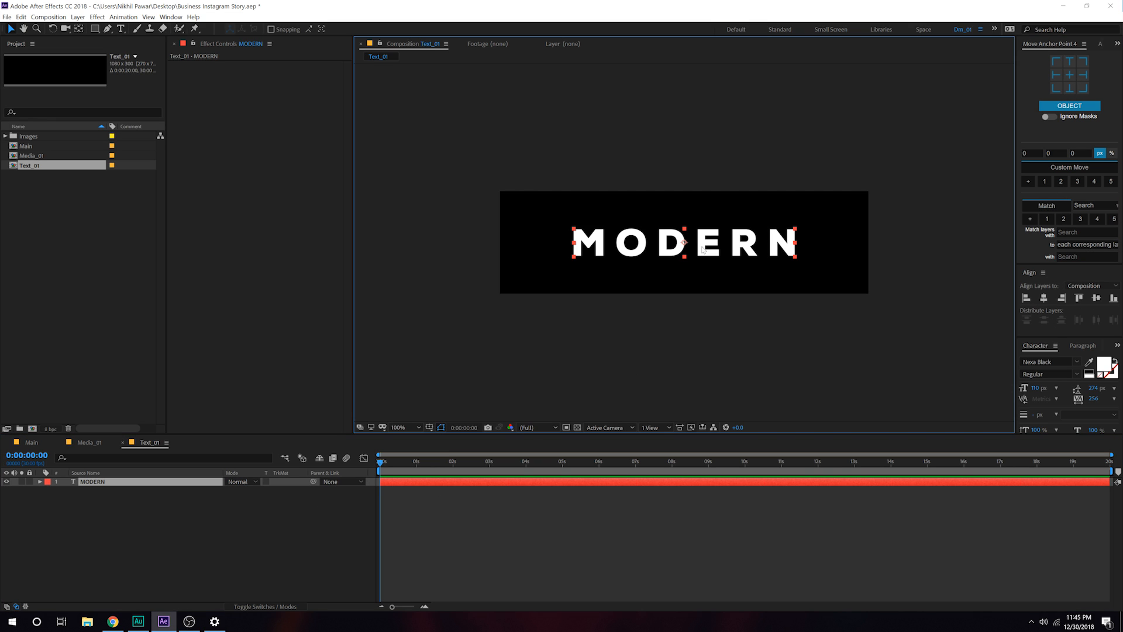
drag(1034, 387, 1006, 417)
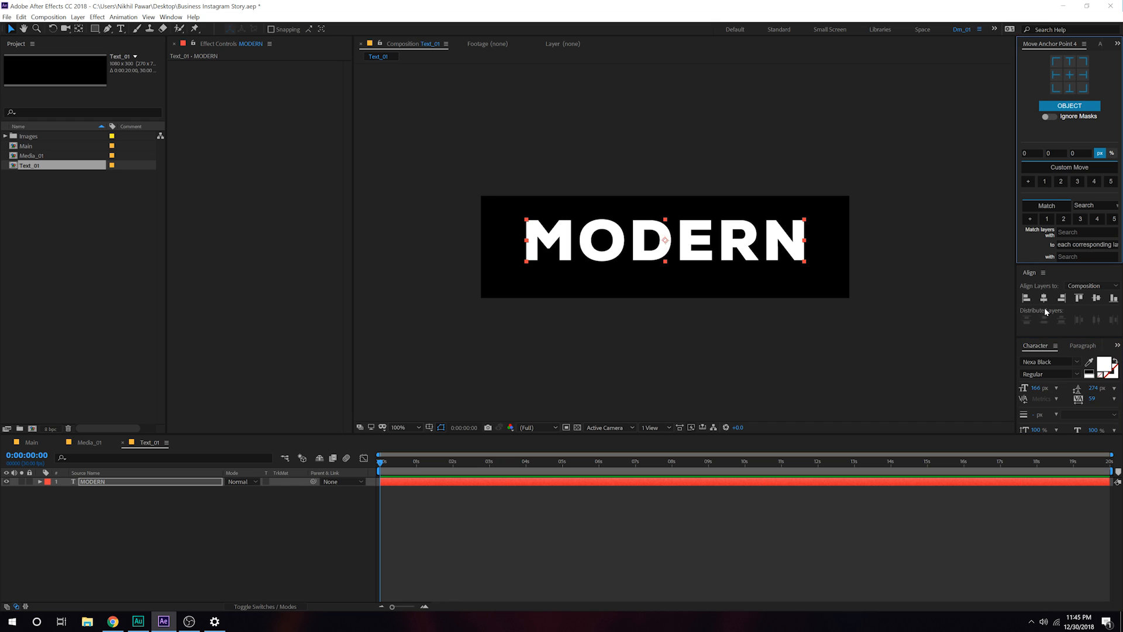
click(1080, 299)
click(175, 534)
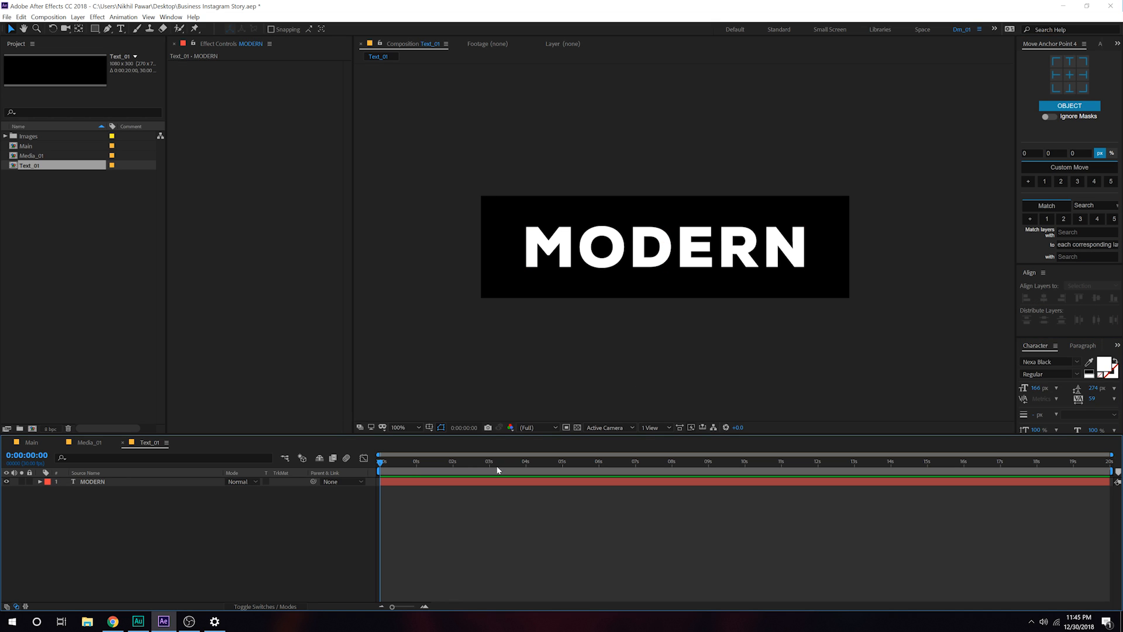
- Add a Position text animator to the MODERN layer and set its position to 0, 234
click(41, 482)
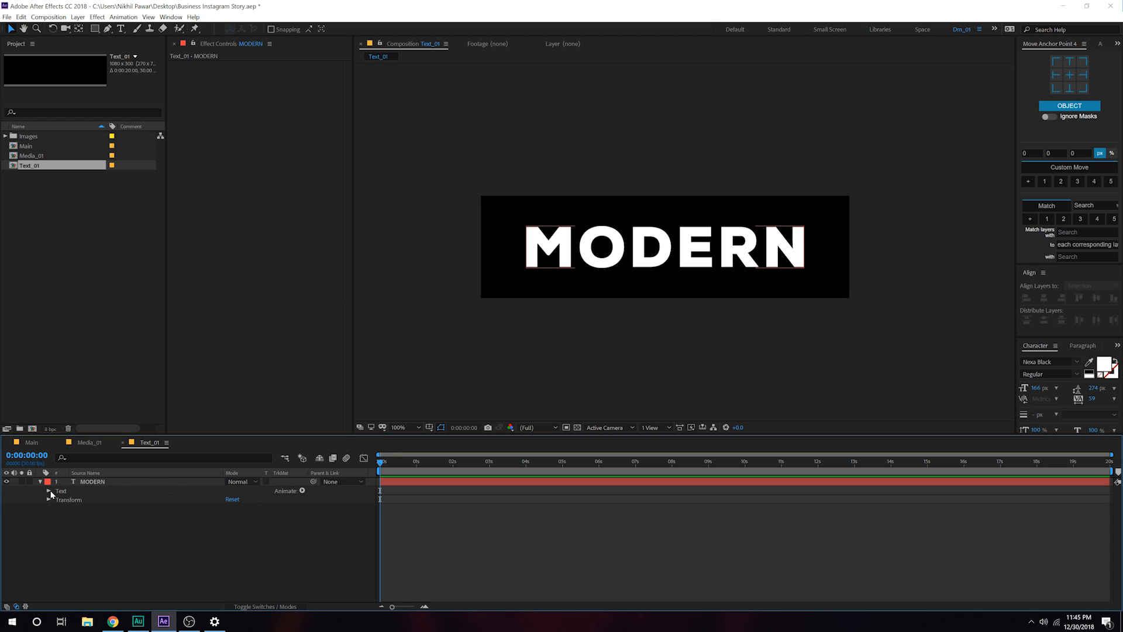
click(302, 490)
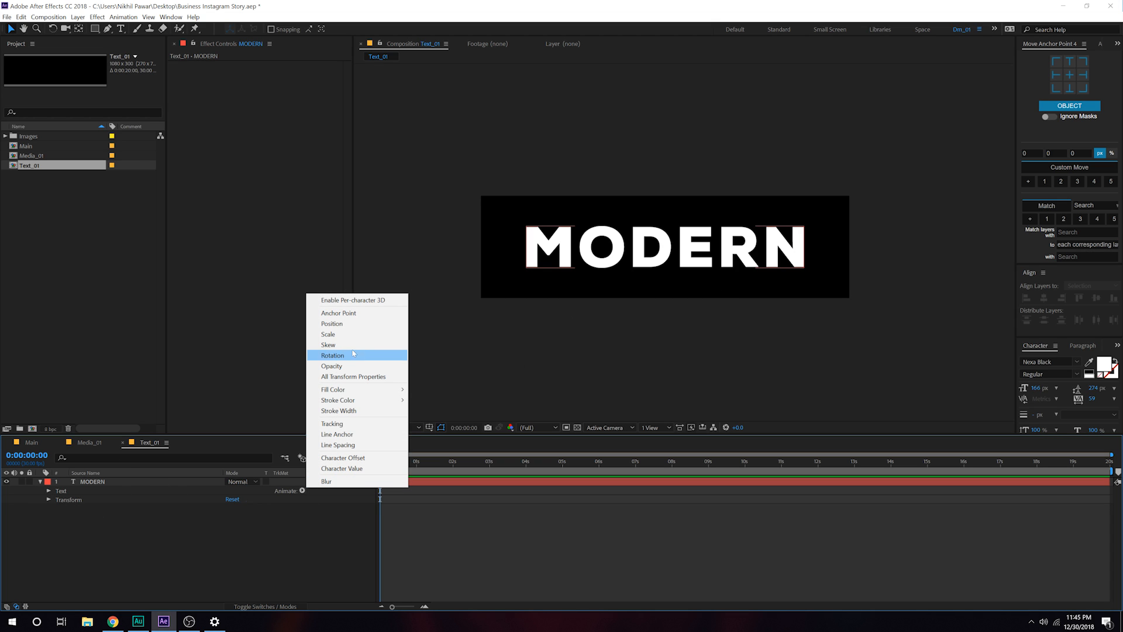
click(353, 323)
click(120, 564)
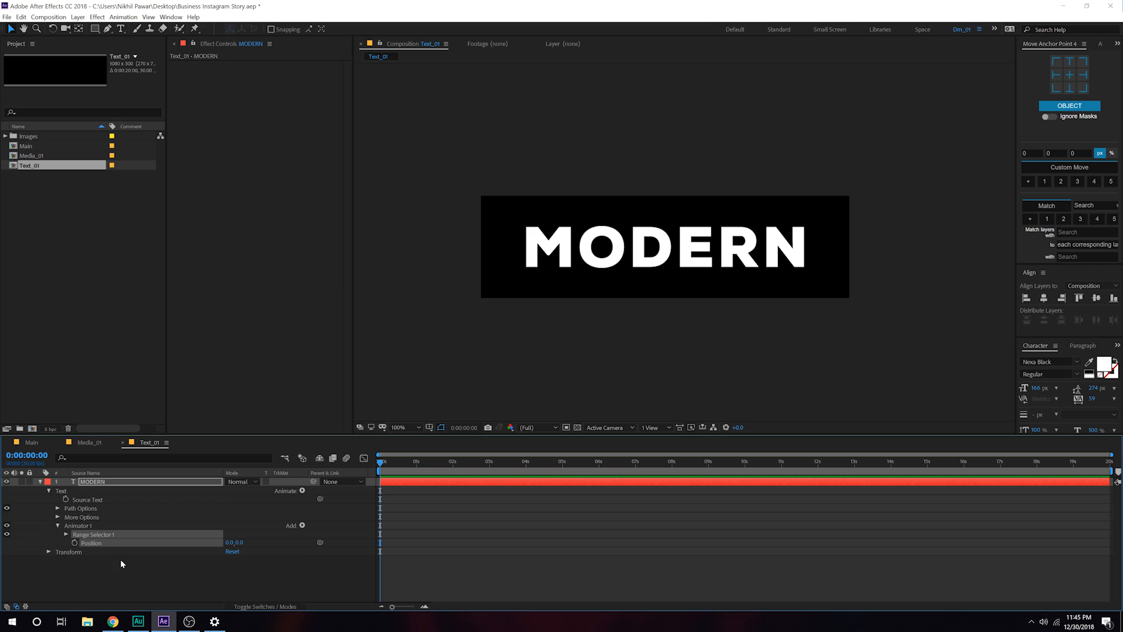
drag(240, 542, 376, 542)
- Try out the Range Selector's Offset, set it to 0% and add an Offset keyframe at 0:00:00:00
click(67, 535)
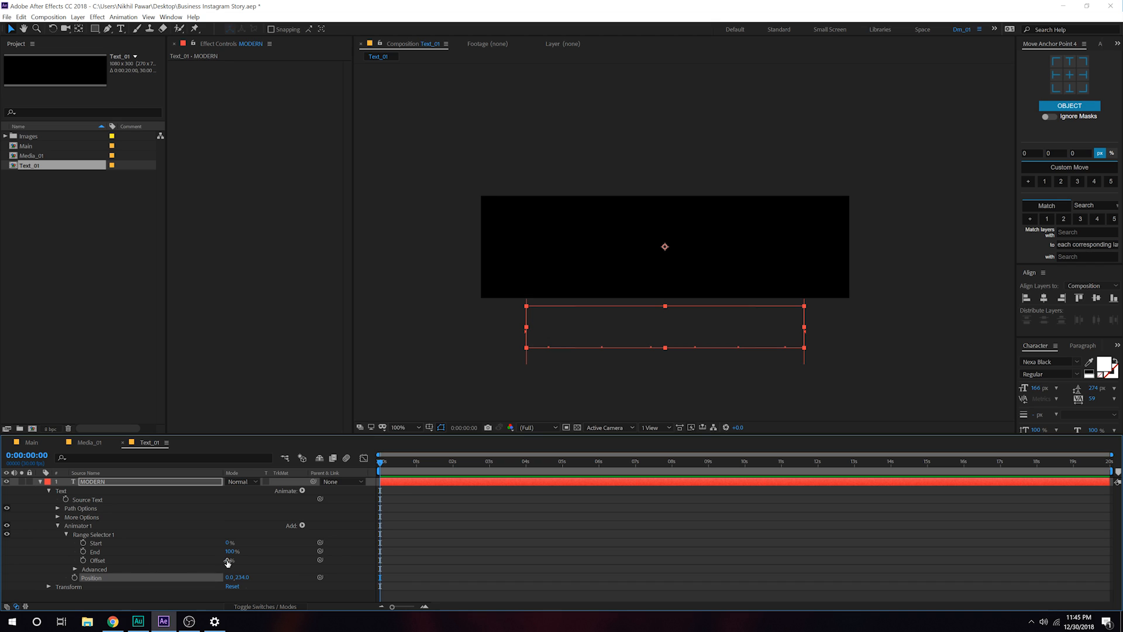
drag(228, 560, 201, 566)
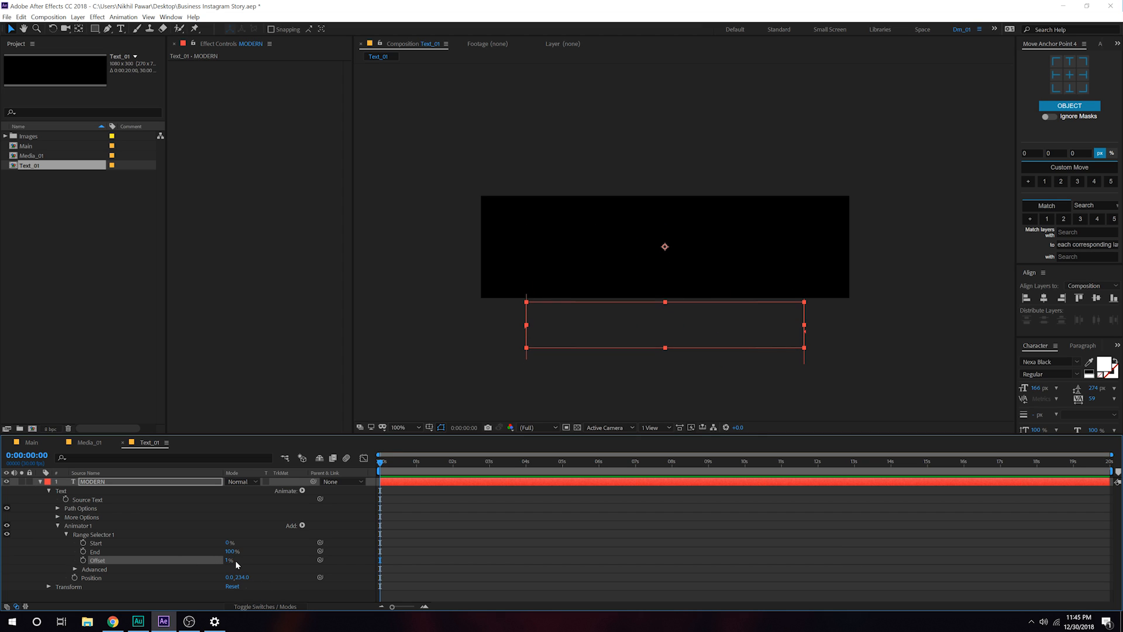
click(228, 561)
text(0)
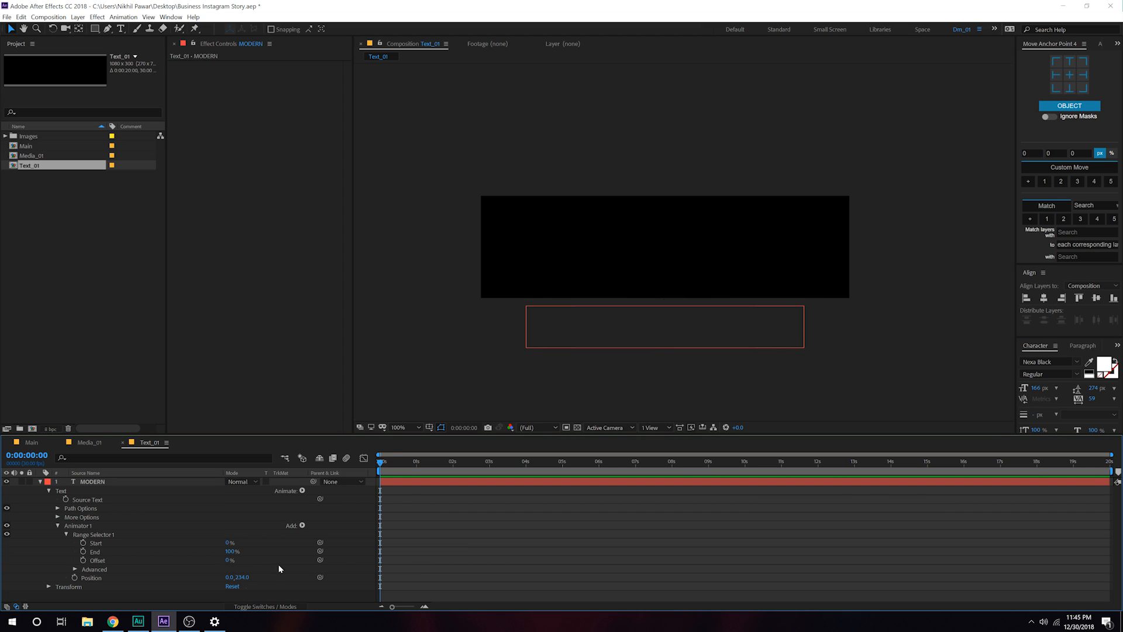
click(279, 571)
click(84, 560)
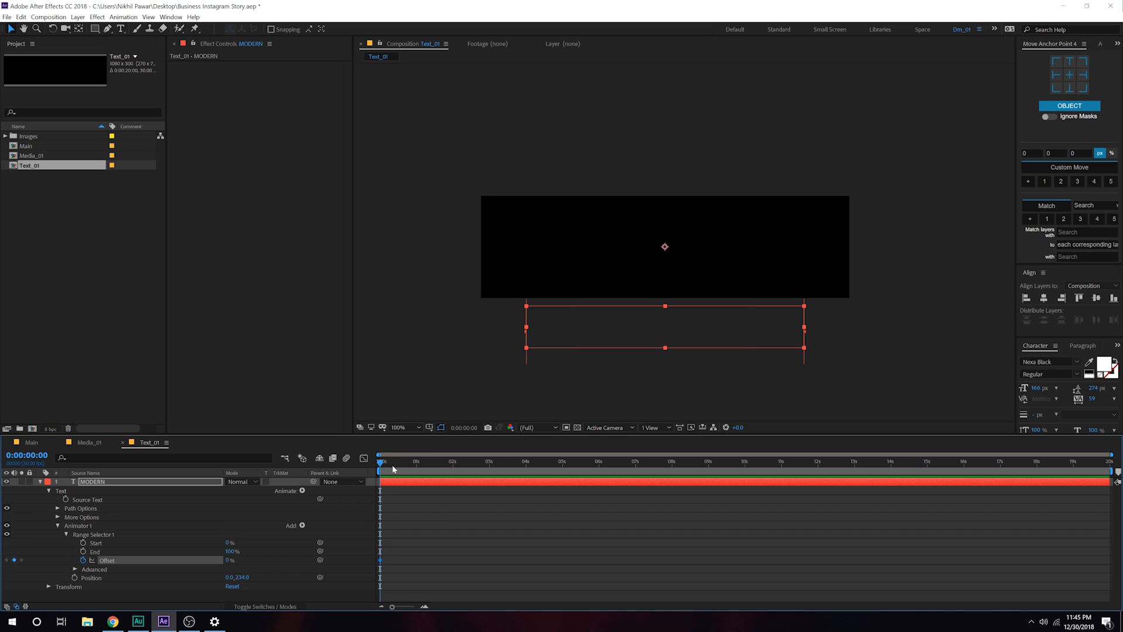
- At 0:00:02:00, keyframe the Range Selector's Offset at 100% and preview the letters rising
drag(393, 469, 451, 482)
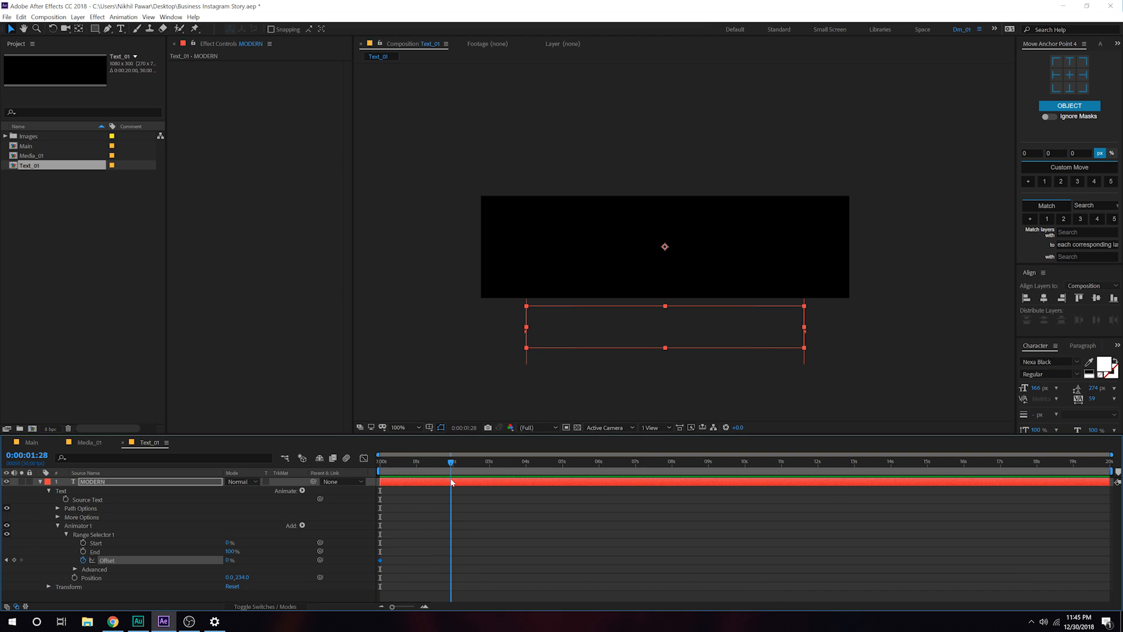
key(Page_Down)
key(Page_Down)
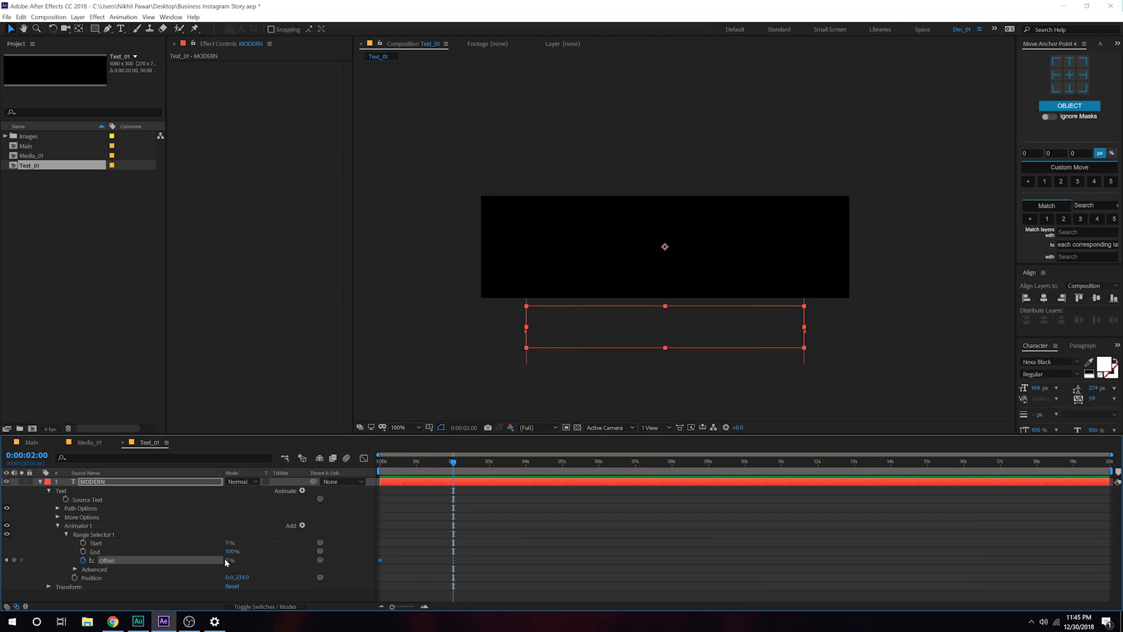
drag(228, 559, 393, 573)
drag(391, 460, 370, 463)
key(space)
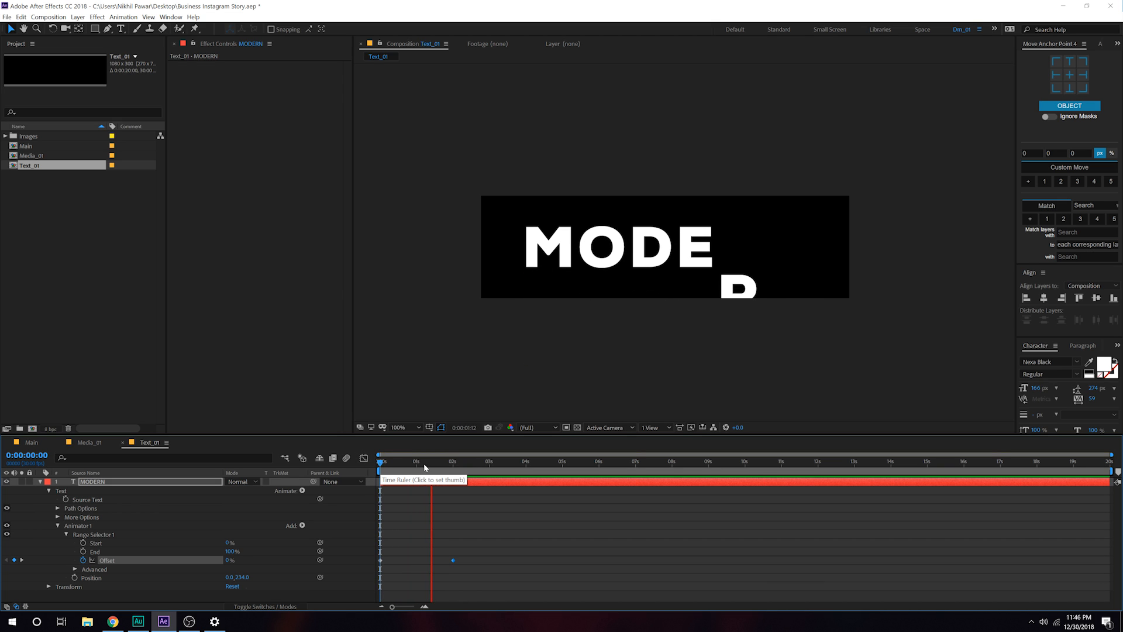
click(410, 463)
drag(409, 464, 445, 464)
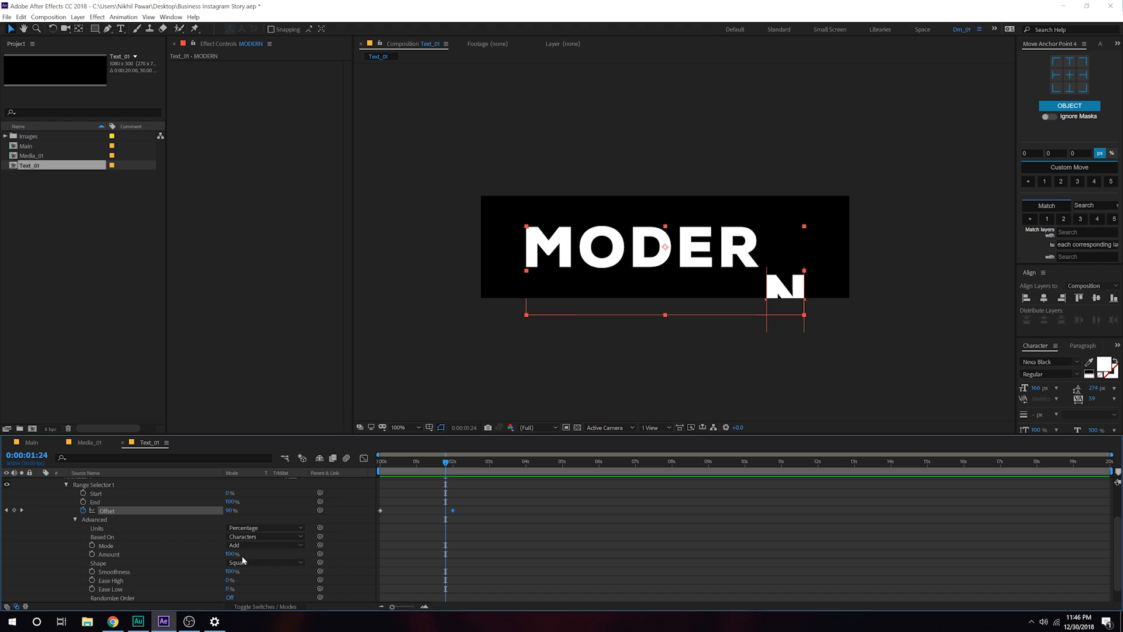
- Set the Range Selector's shape to Ramp Up and return to 0:00:00:00
click(244, 562)
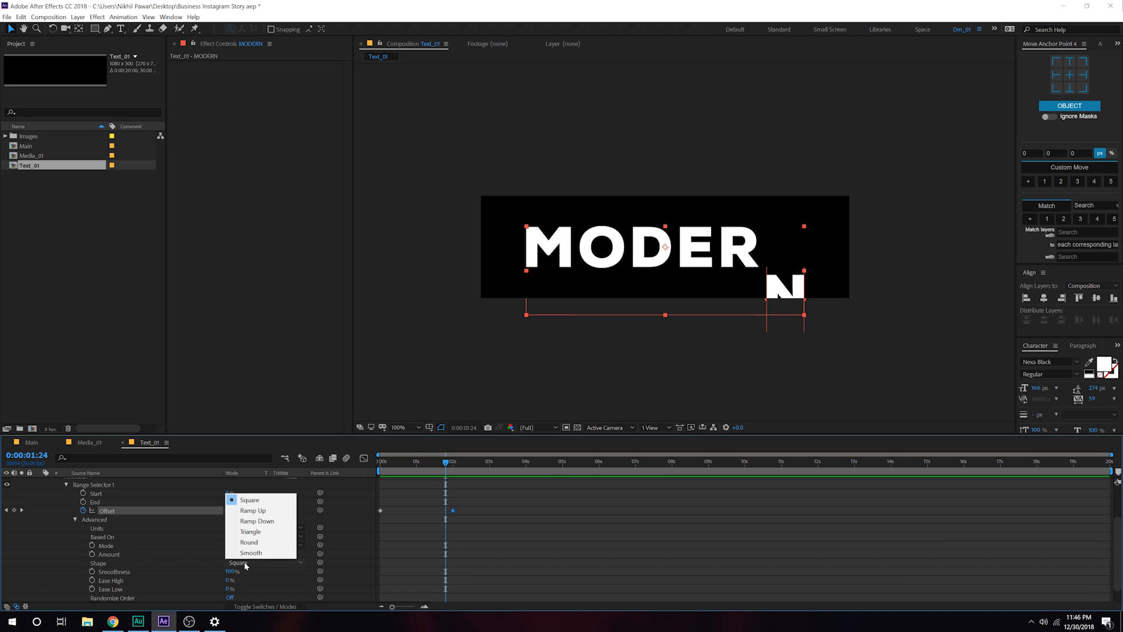
click(261, 510)
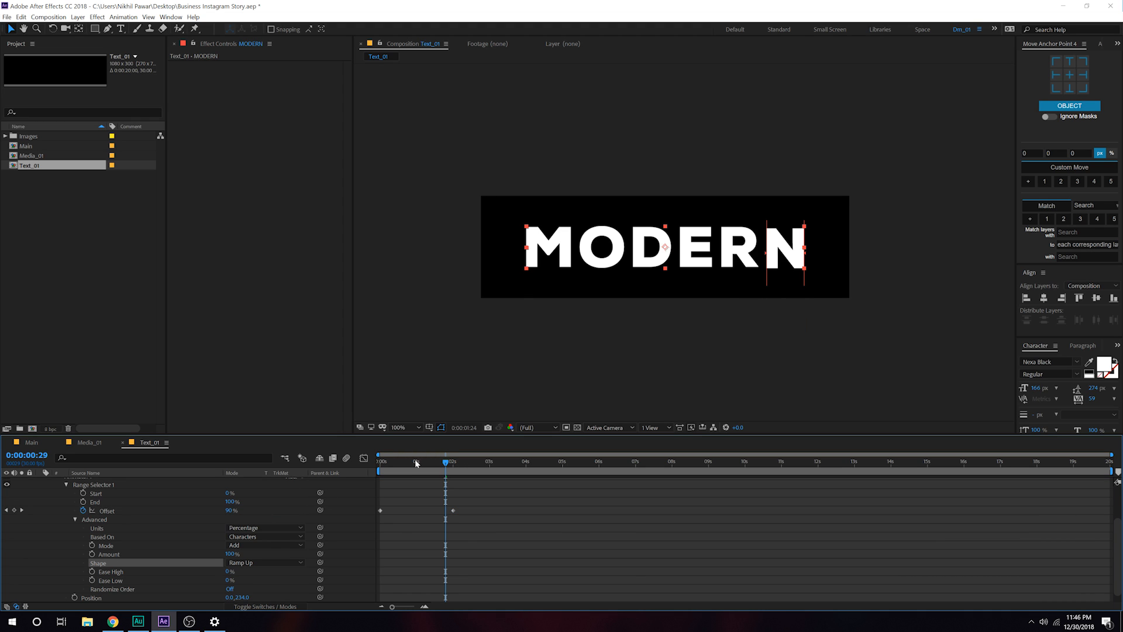
drag(415, 458, 318, 476)
- Set the starting Offset keyframe to -100% and preview the text animation
scroll(361, 525, up, 2)
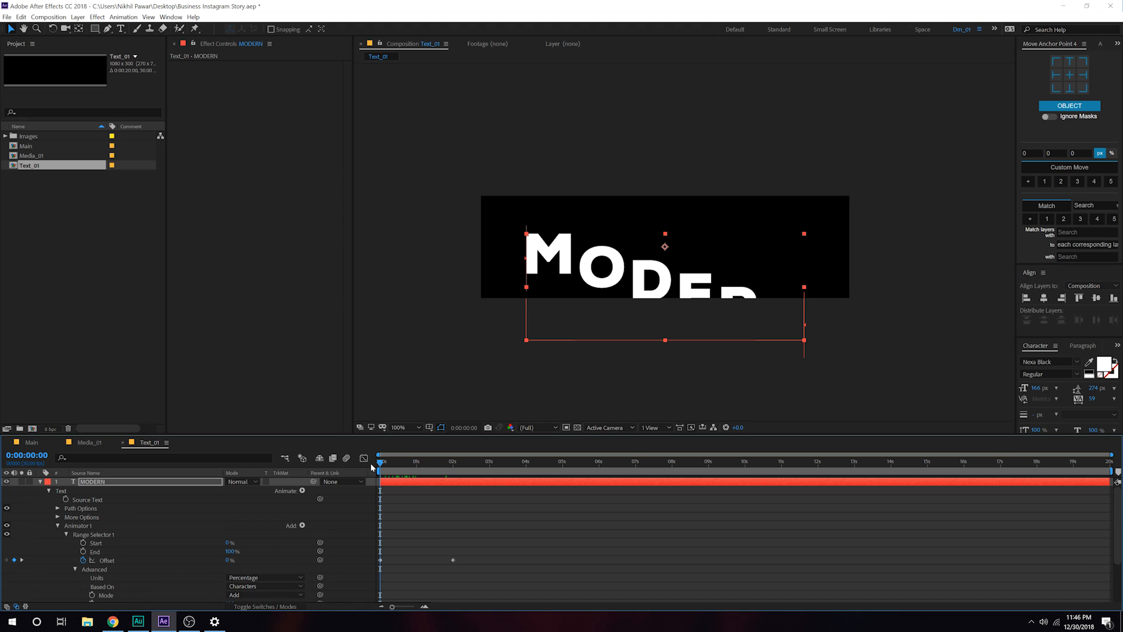
drag(229, 564, 162, 568)
key(space)
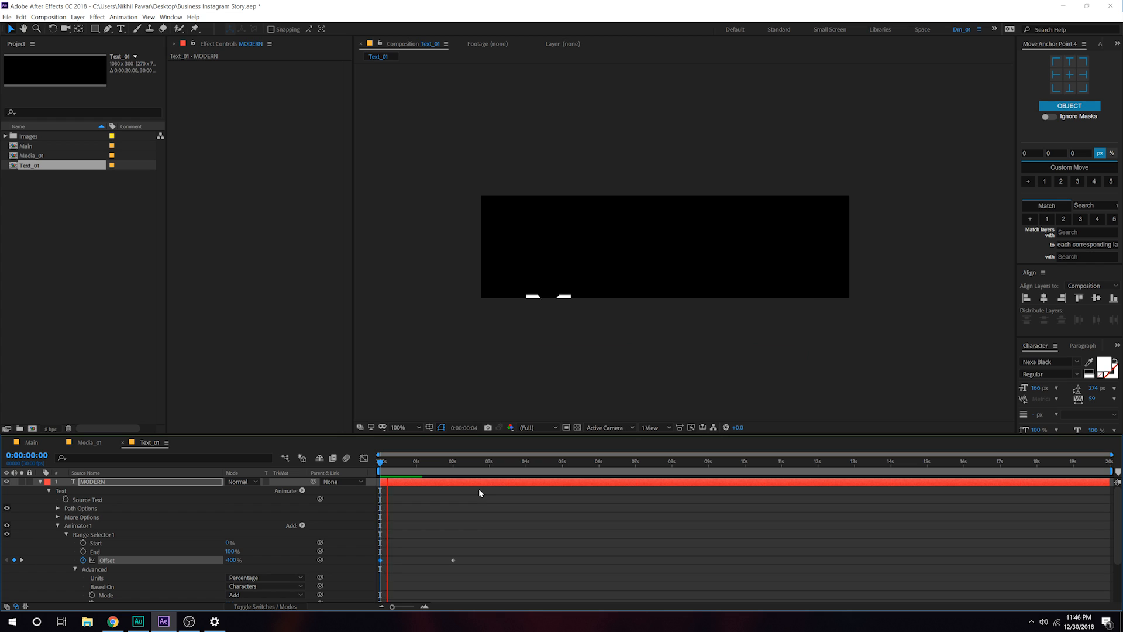
- Move the ending Offset keyframe to 0:00:01:00
drag(448, 465, 416, 471)
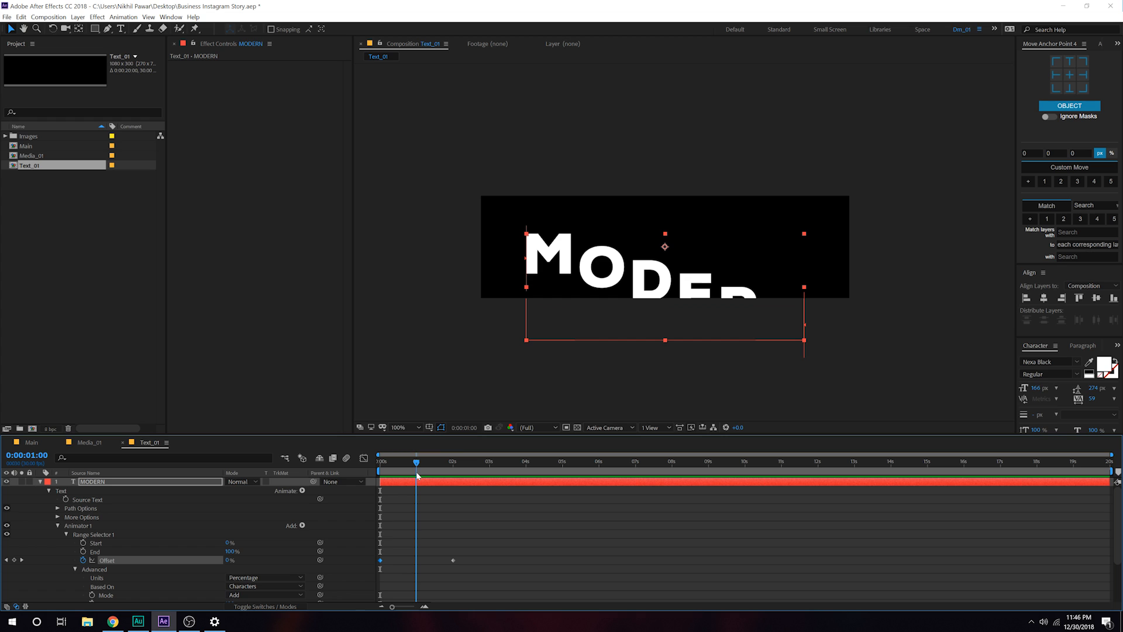
click(467, 520)
drag(453, 560, 416, 559)
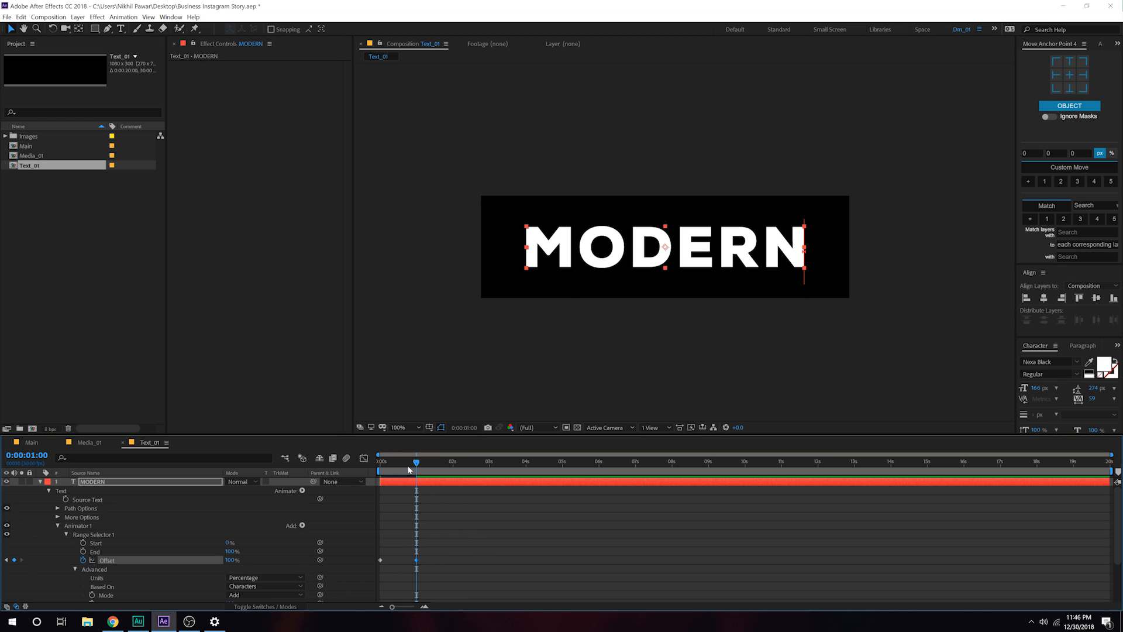
- Preview the MODERN text animation from 0:00:00:00 and scrub back to 0:00:00:20 to check the rising letters
key(Home)
key(space)
key(space)
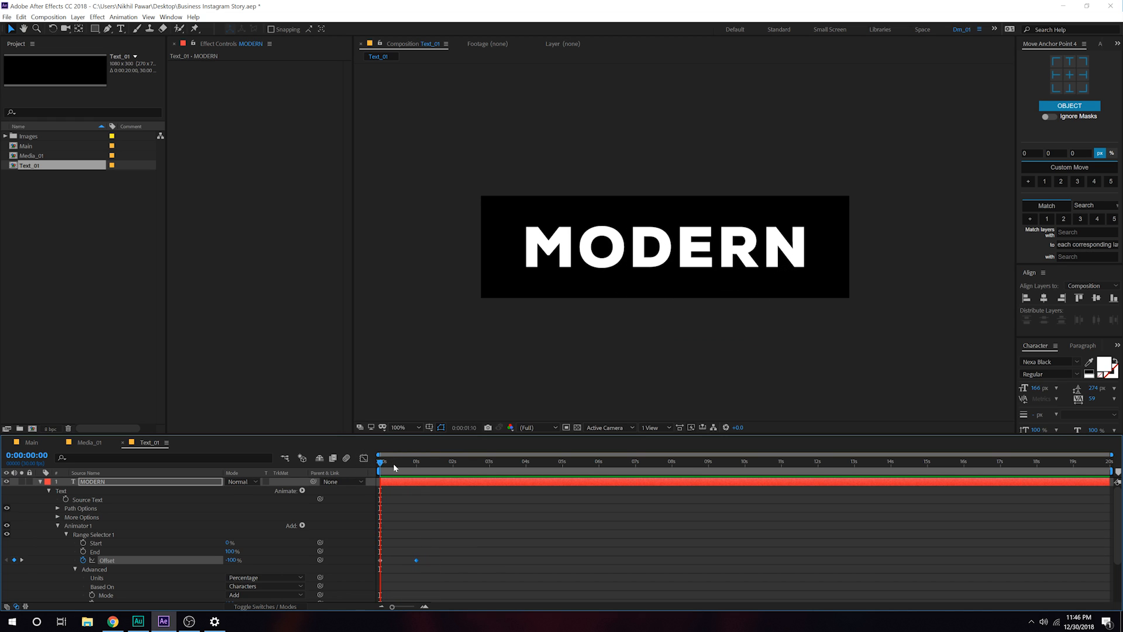
click(419, 468)
drag(419, 470, 404, 470)
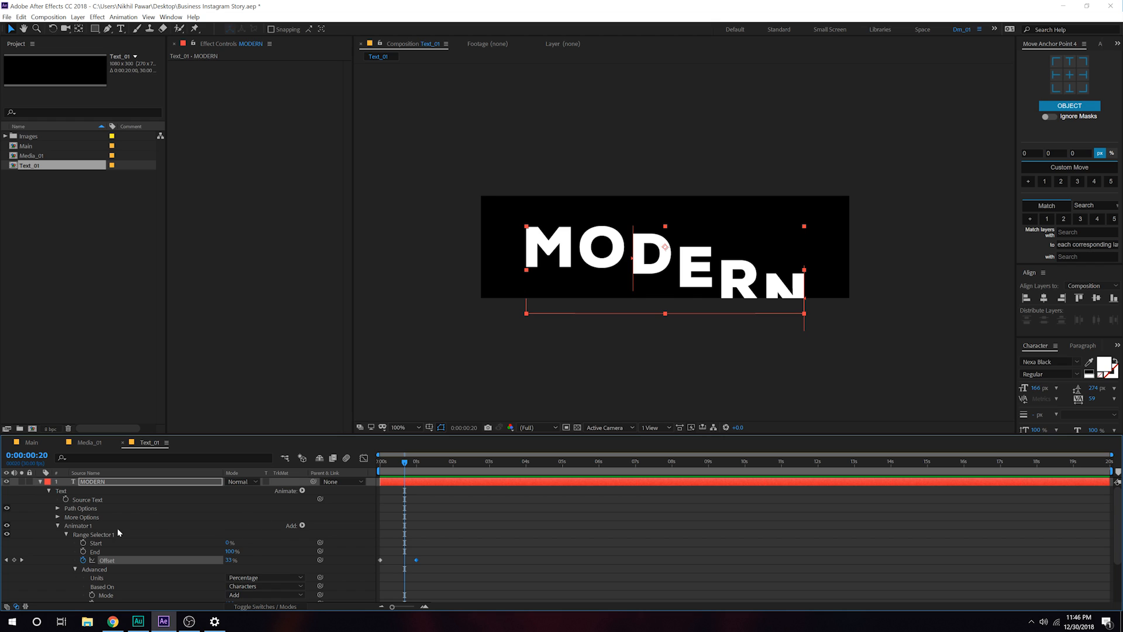
- Try an Ease Low of -100% on the Range Selector and preview the letter motion
scroll(144, 521, down, 3)
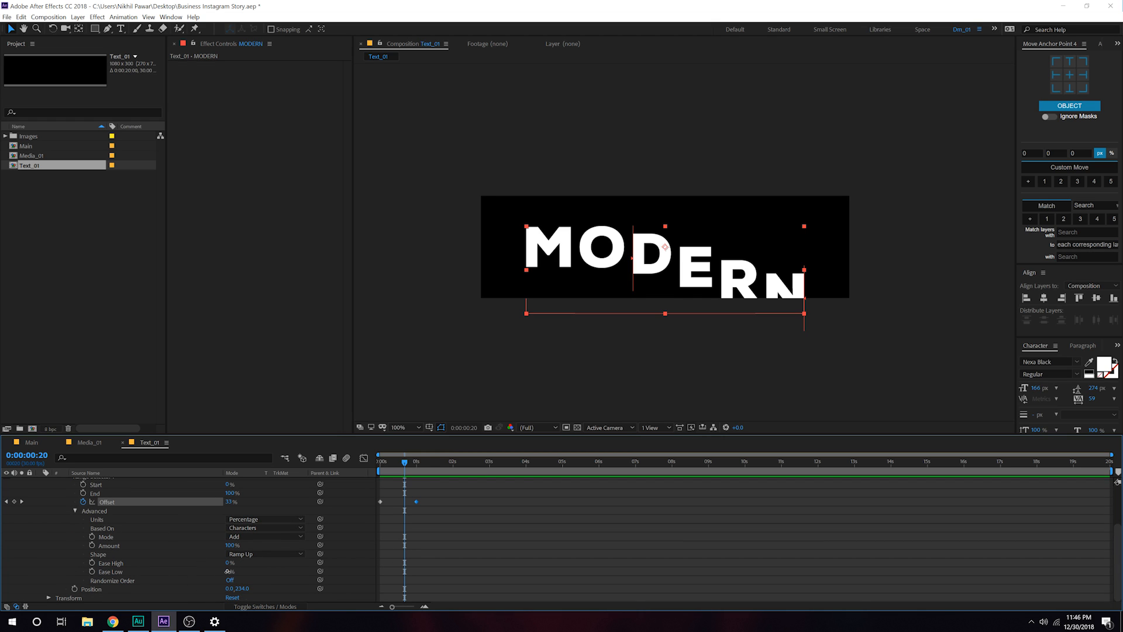
drag(227, 571, 156, 572)
key(space)
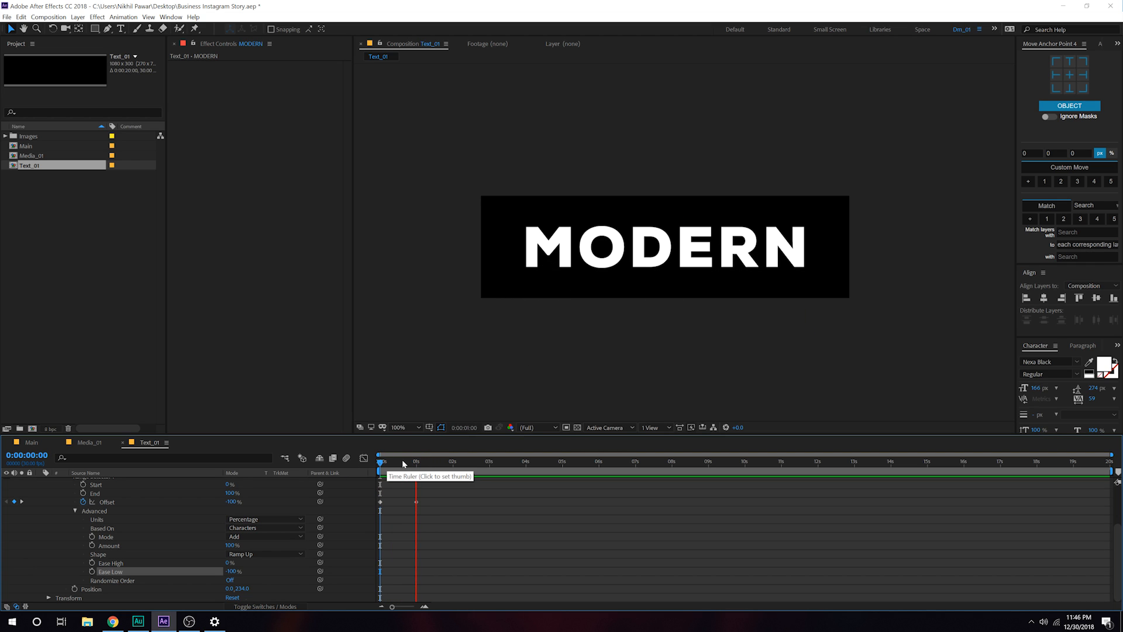
mouse_move(412, 466)
mouse_down()
mouse_move(384, 471)
mouse_move(425, 463)
mouse_up()
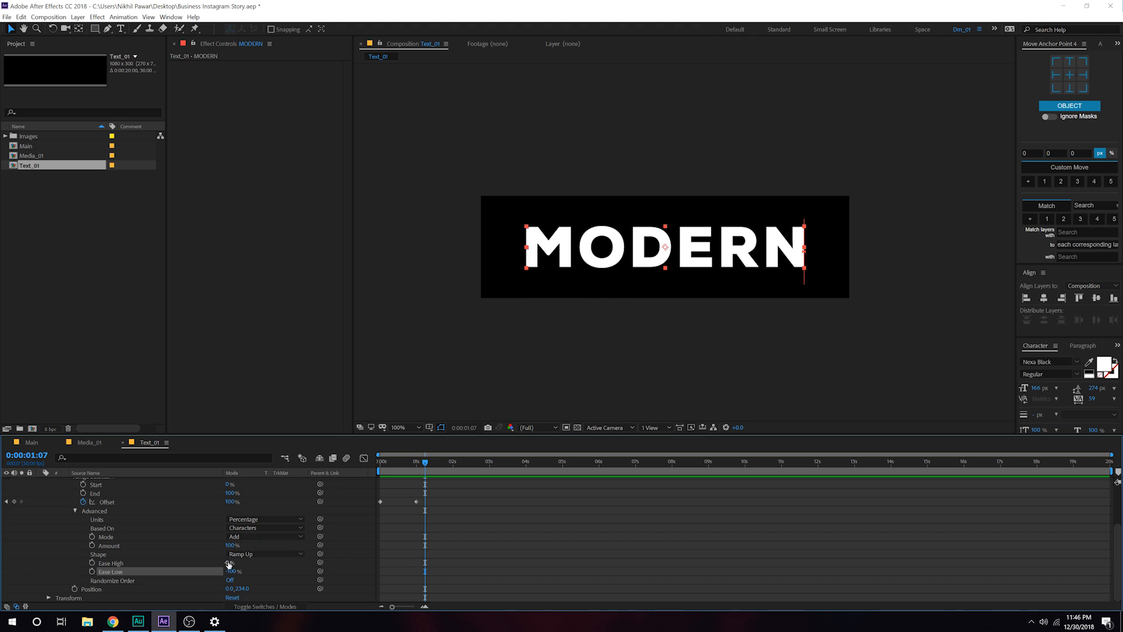
- Try an Ease High of 61% on the Range Selector and preview the animation from 0:00:00:00
drag(228, 562, 238, 563)
drag(398, 461, 339, 465)
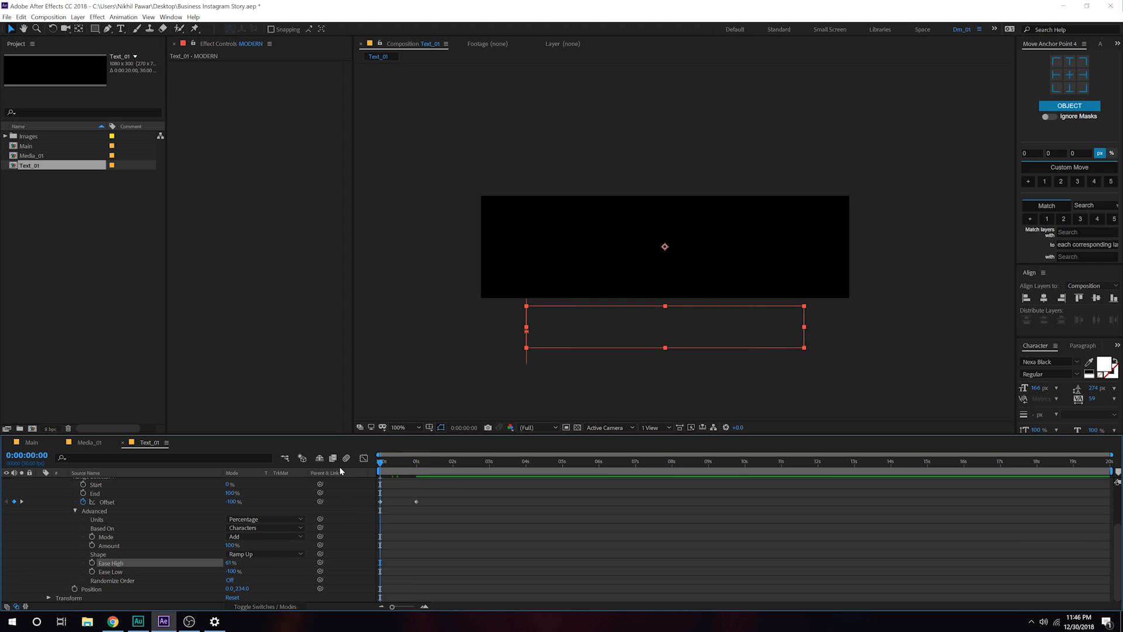
key(space)
key(space)
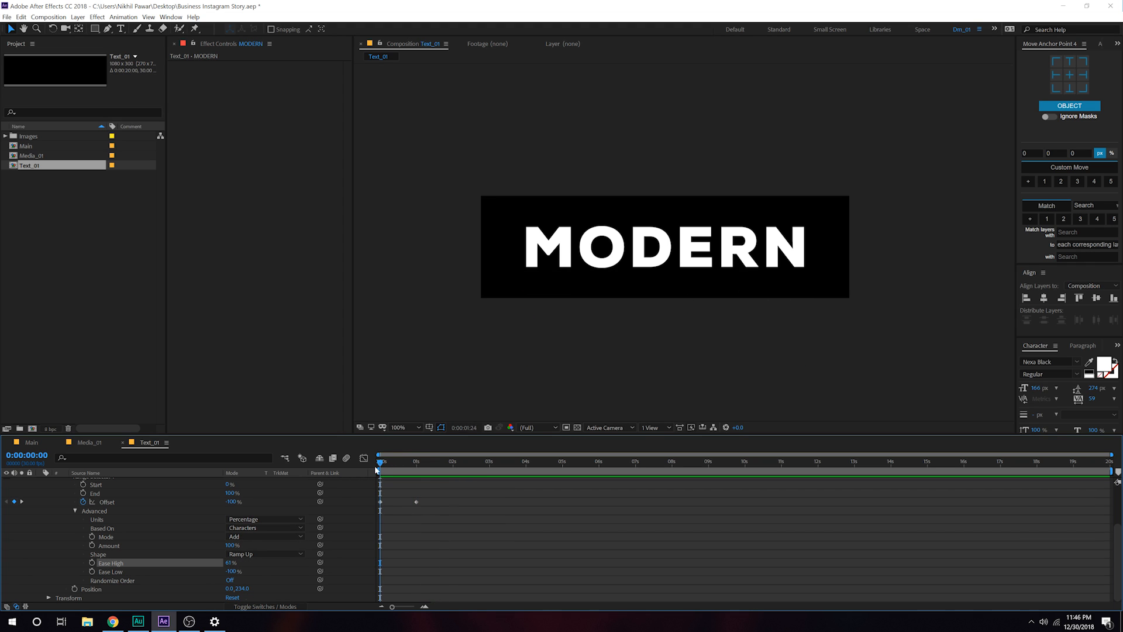
- Set the Range Selector's Ease Low to 100% and Ease High to 3%, and preview the text animation
drag(229, 571, 348, 572)
drag(232, 563, 217, 564)
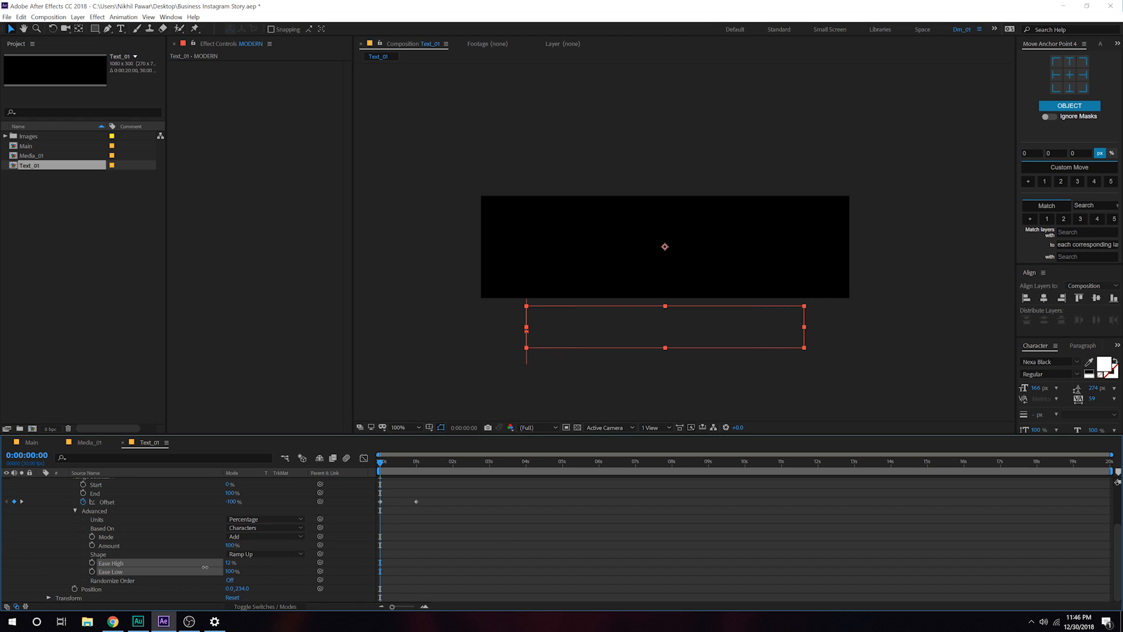
key(space)
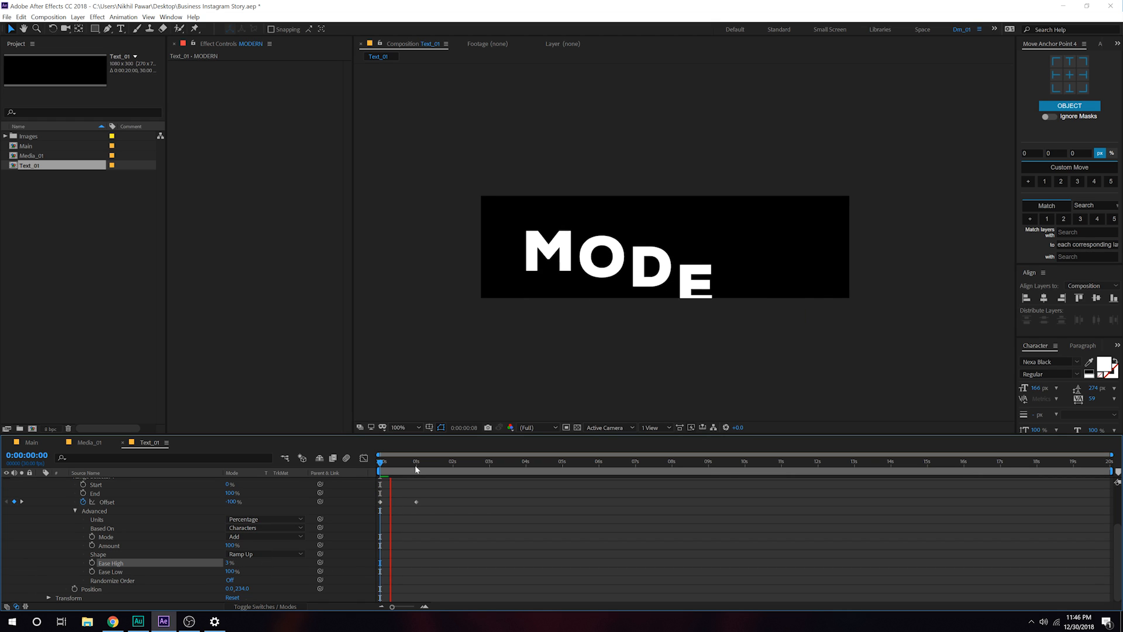
key(space)
key(space)
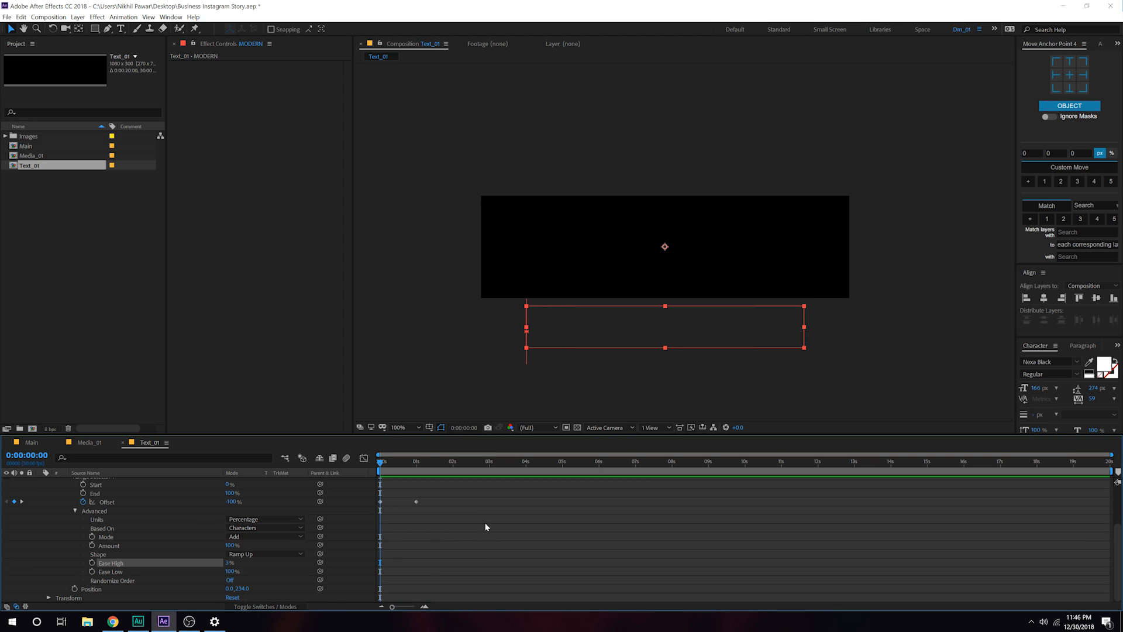
key(space)
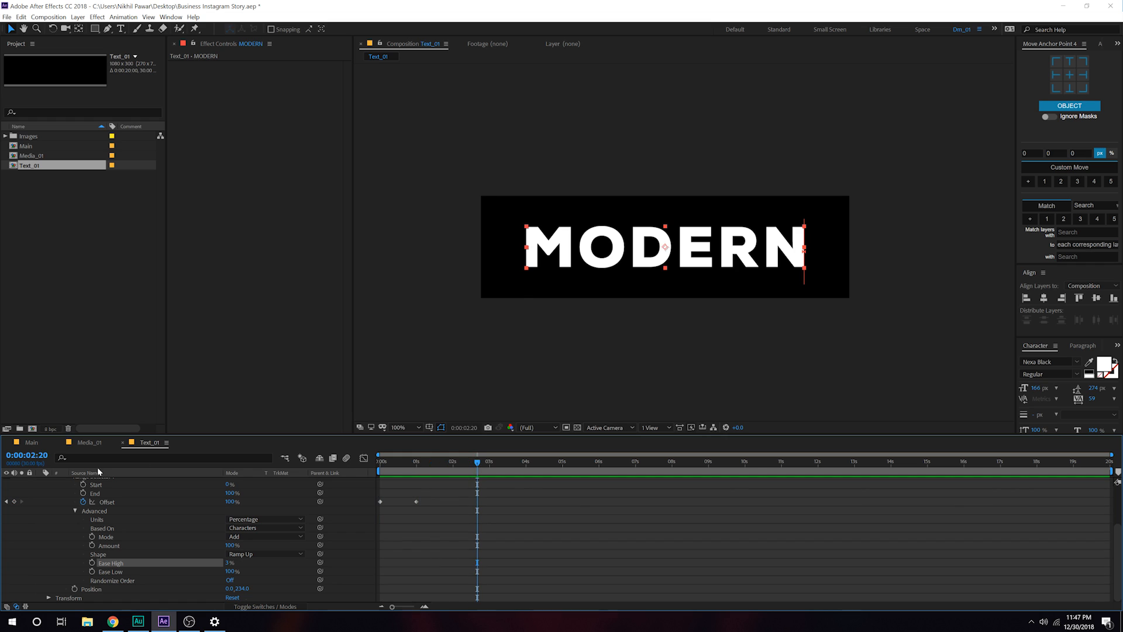
- Collapse the text layer and add a comp-size black solid of 1080 x 300 px beneath MODERN
scroll(49, 493, up, 3)
click(39, 481)
click(132, 513)
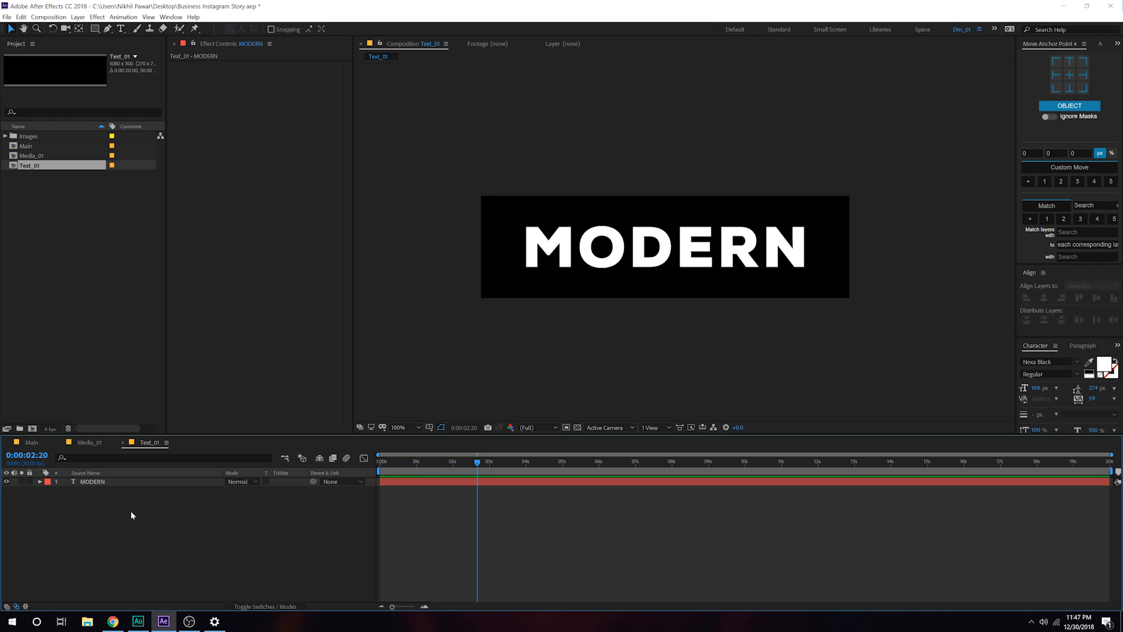
key(ctrl+y)
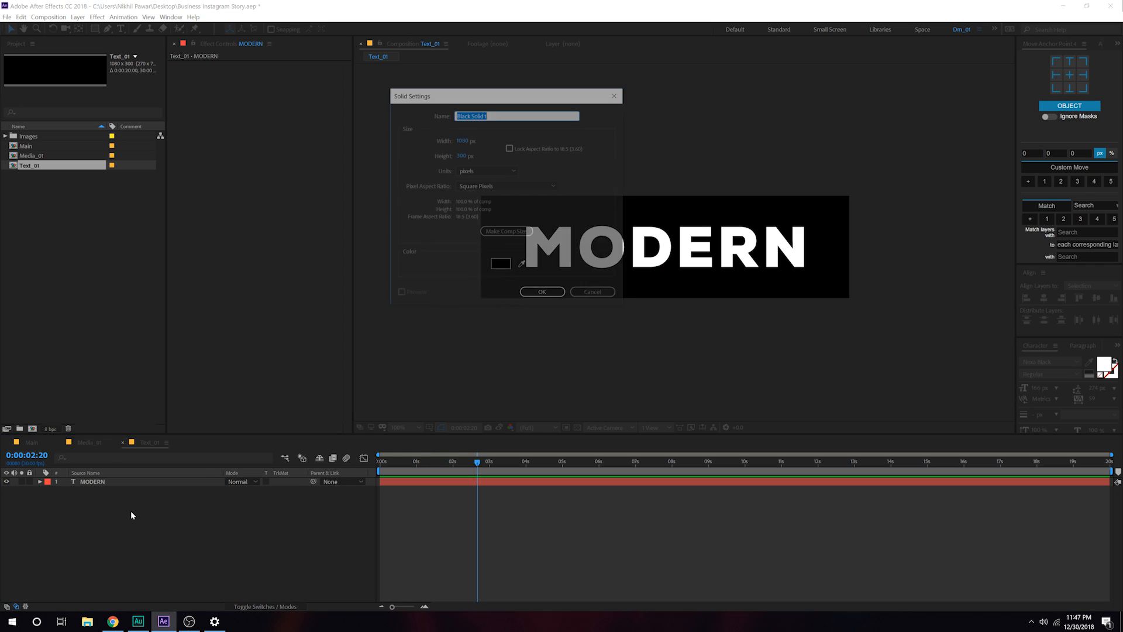
click(498, 233)
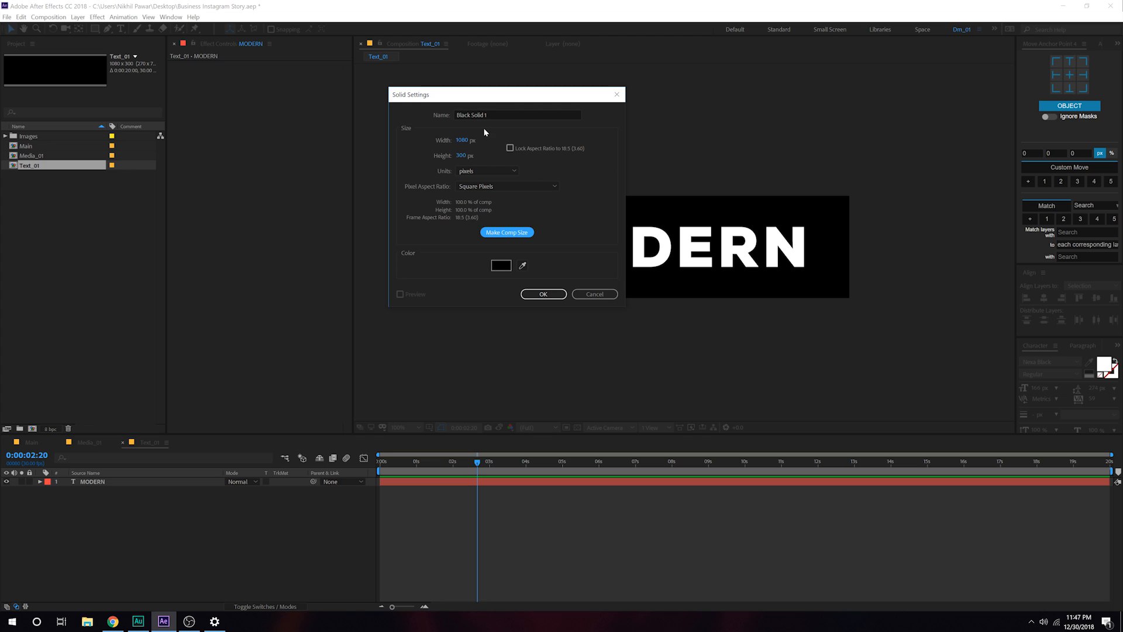
click(542, 294)
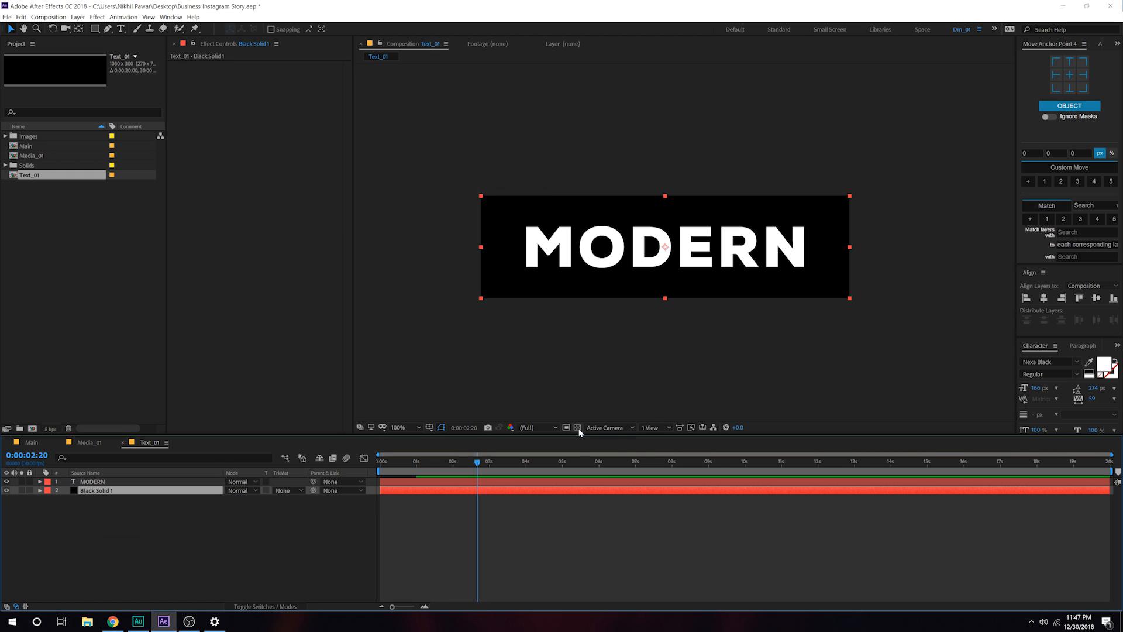
- Keyframe the black solid's Position at 0:00:01:00 and, at 0:00:00:00, move it past the frame's right edge to about 1627, 150
drag(477, 462, 416, 472)
key(p)
click(66, 499)
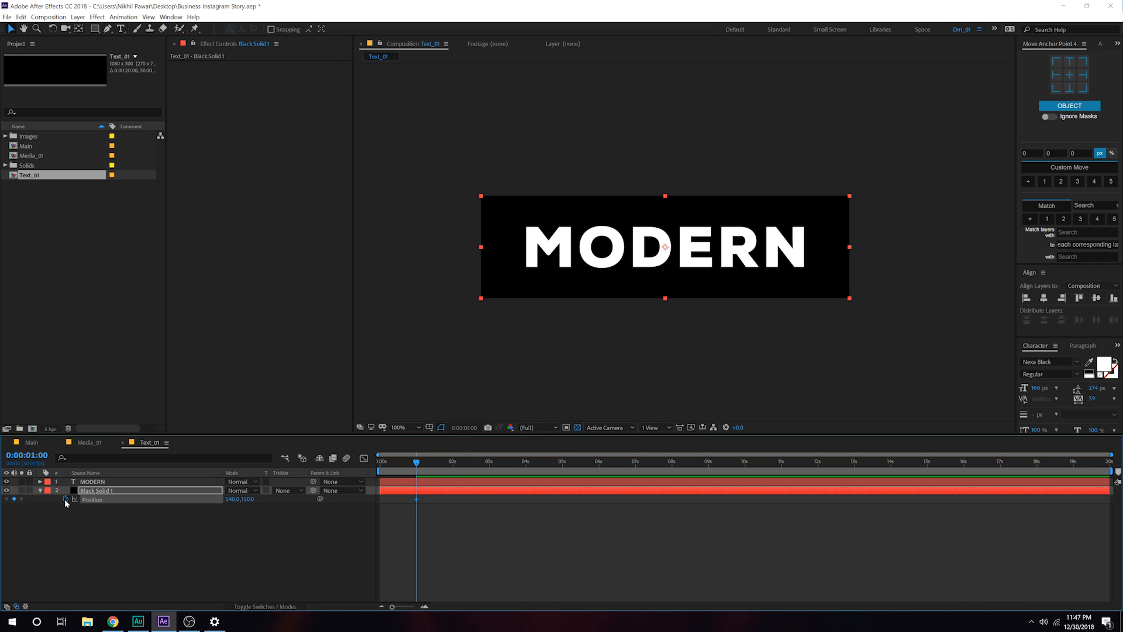
key(Home)
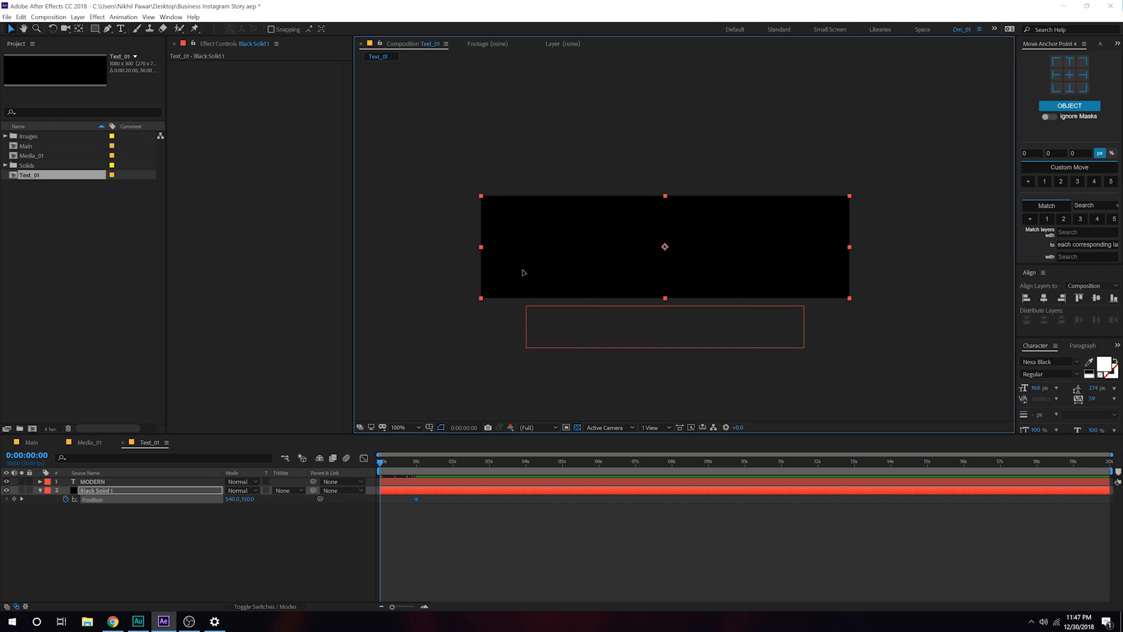
drag(521, 271, 895, 287)
- Ease both Position keyframes of the black solid, reshape their speed graph to peak early and slow down gradually, and preview the slide
drag(441, 527, 375, 500)
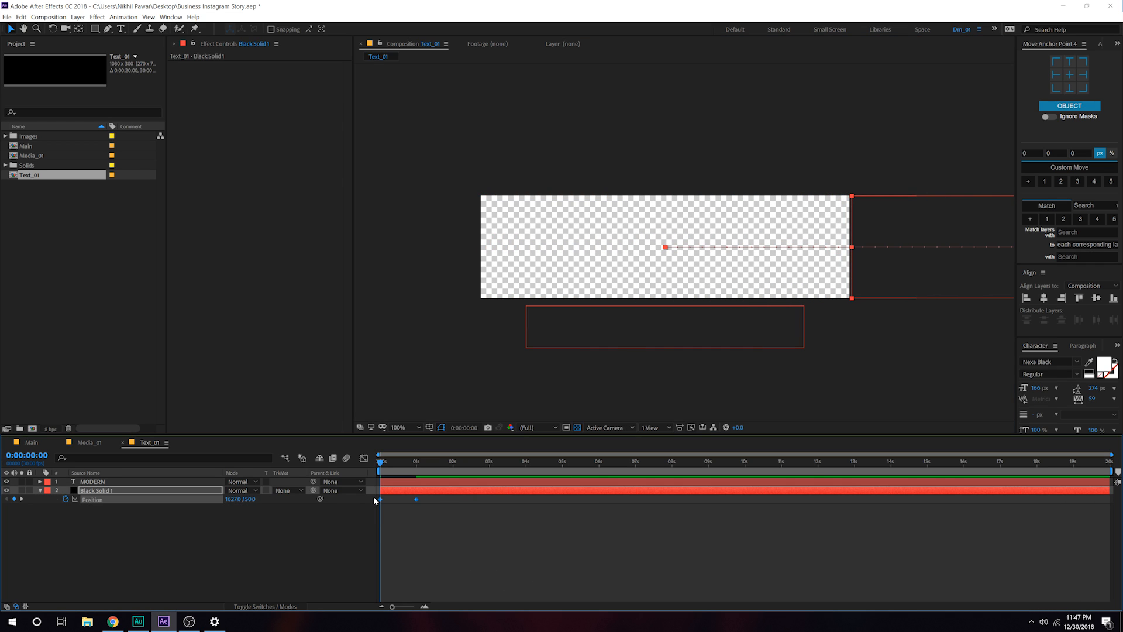
click(363, 458)
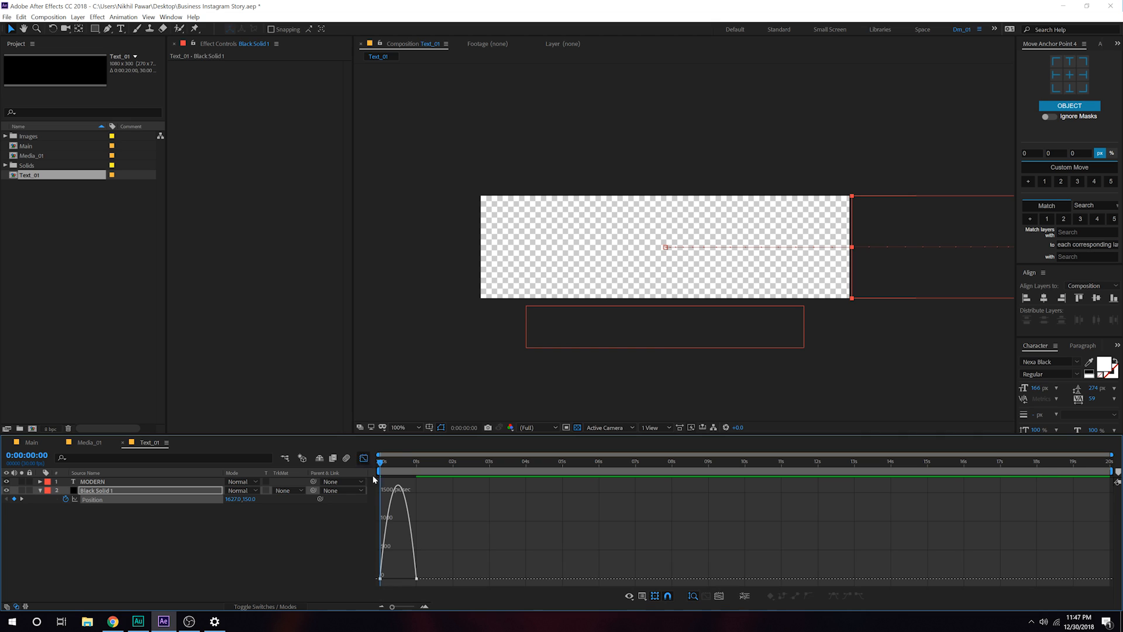
scroll(429, 585, up, 3)
drag(458, 606, 431, 606)
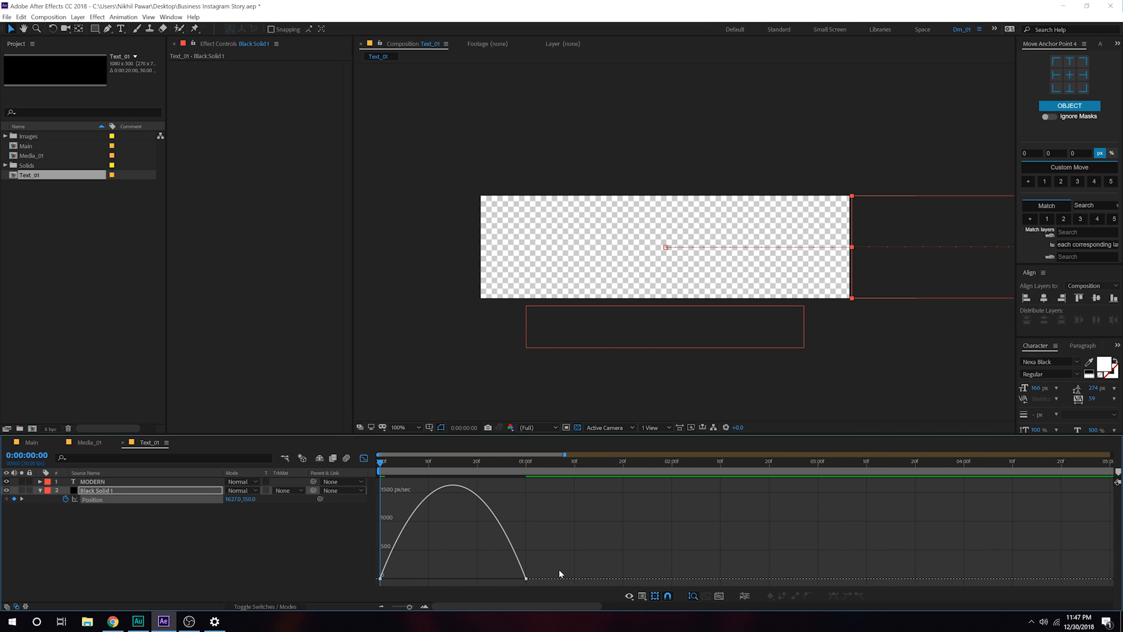
drag(558, 534, 391, 579)
key(space)
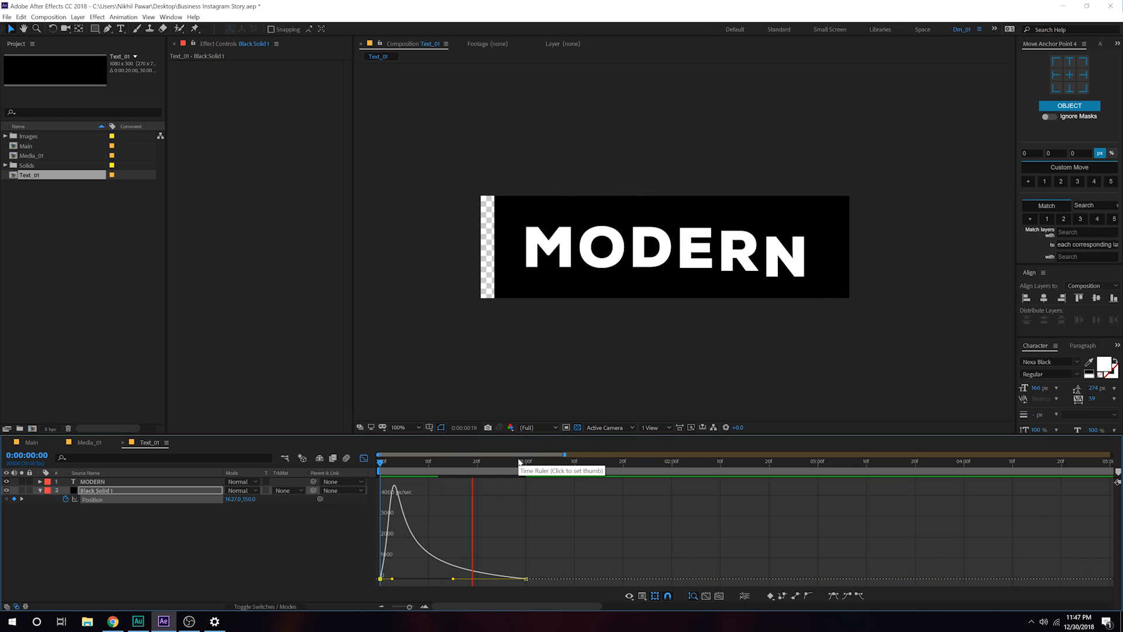
click(364, 459)
click(525, 495)
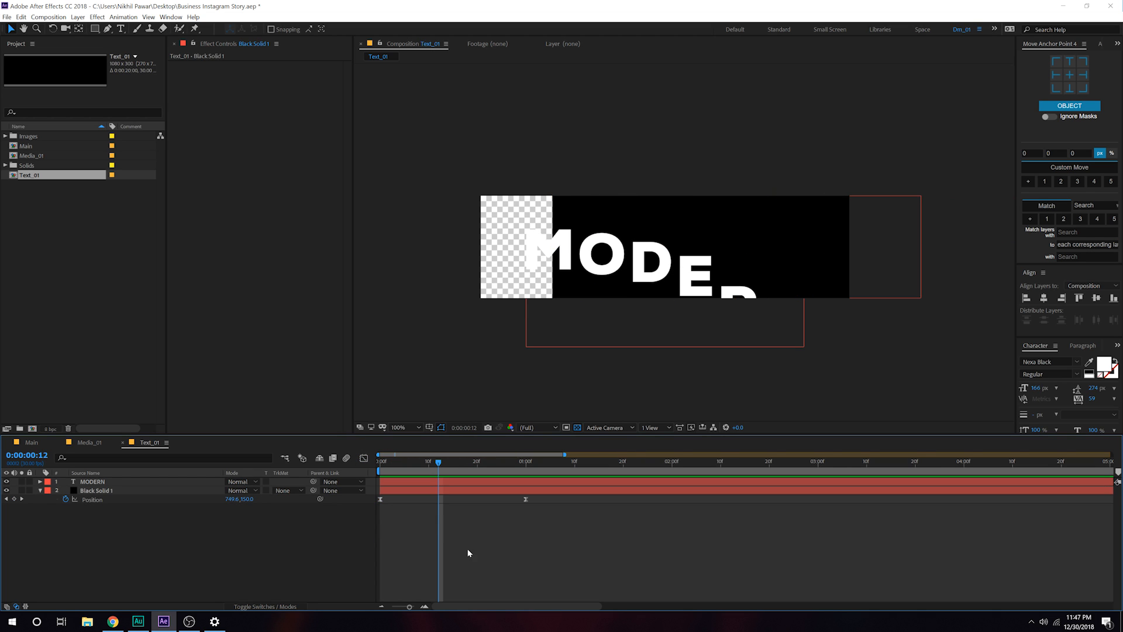
- Move the MODERN layer's ending Offset keyframe to 0:00:01:20 and scrub through the beginning of the animation
click(99, 485)
key(u)
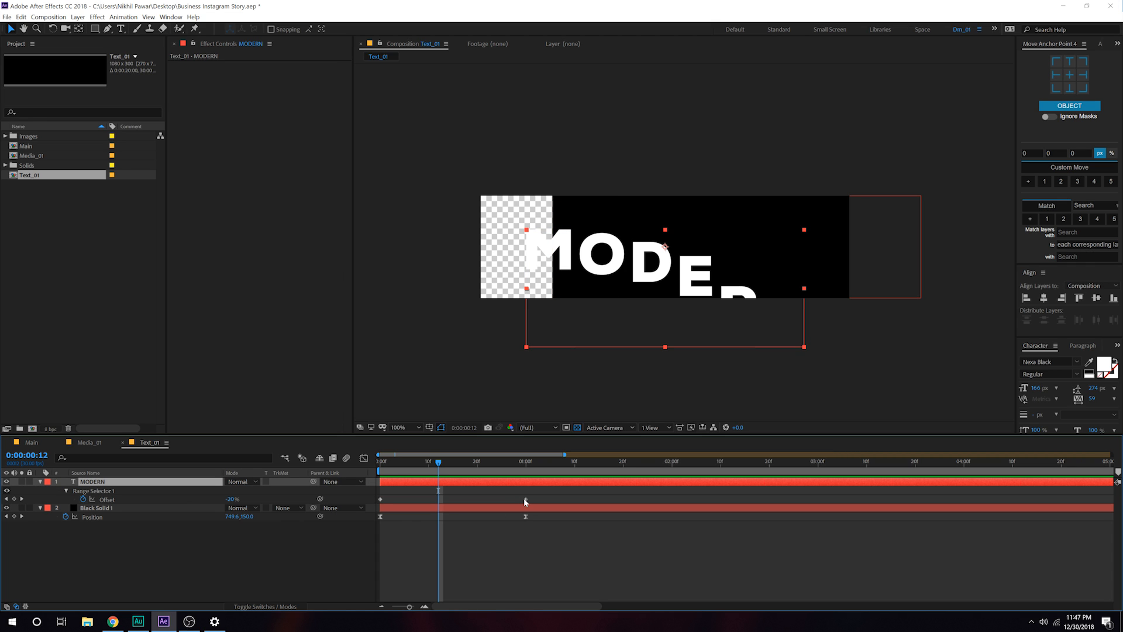
drag(525, 499, 623, 499)
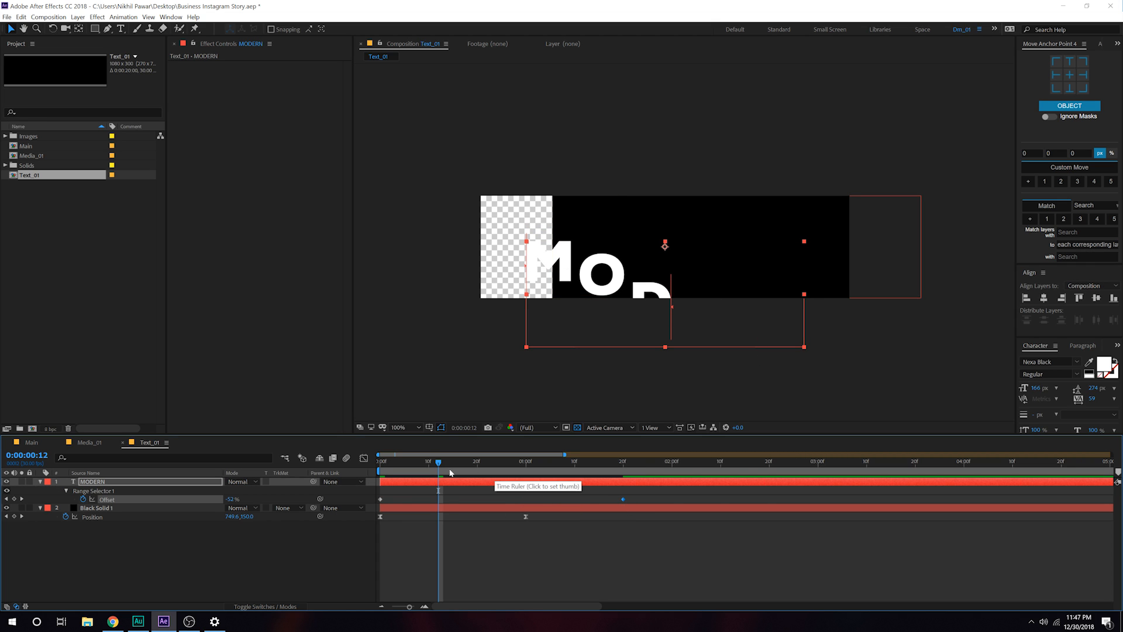
key(Home)
drag(380, 486, 433, 488)
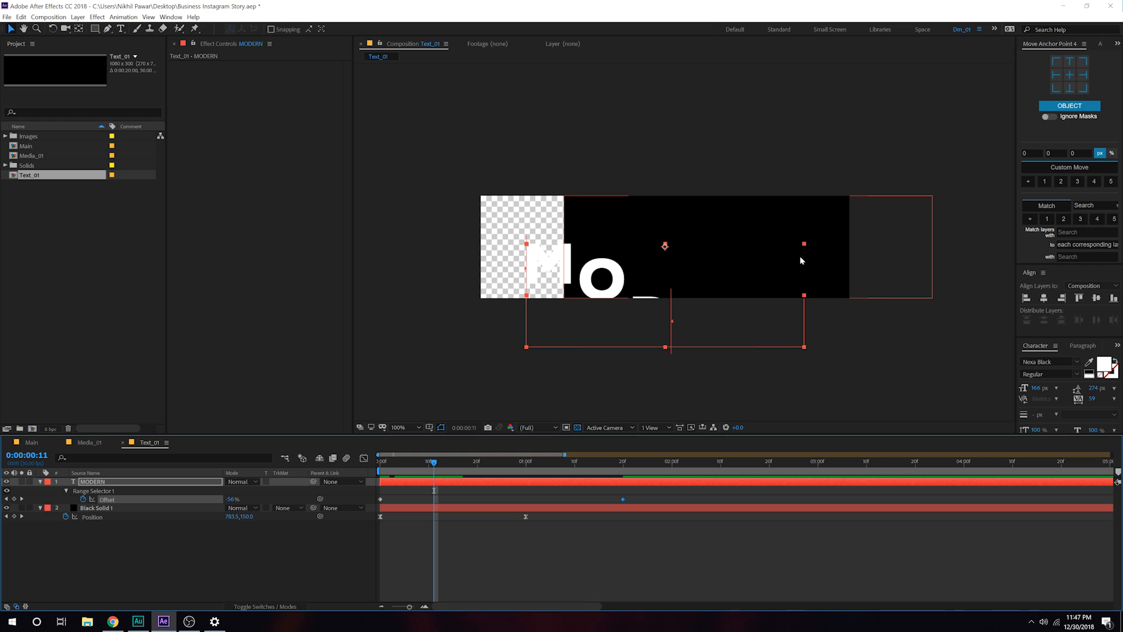
- Duplicate the black solid, place the copy above MODERN, and set it as the text layer's Alpha track matte
click(209, 538)
click(109, 508)
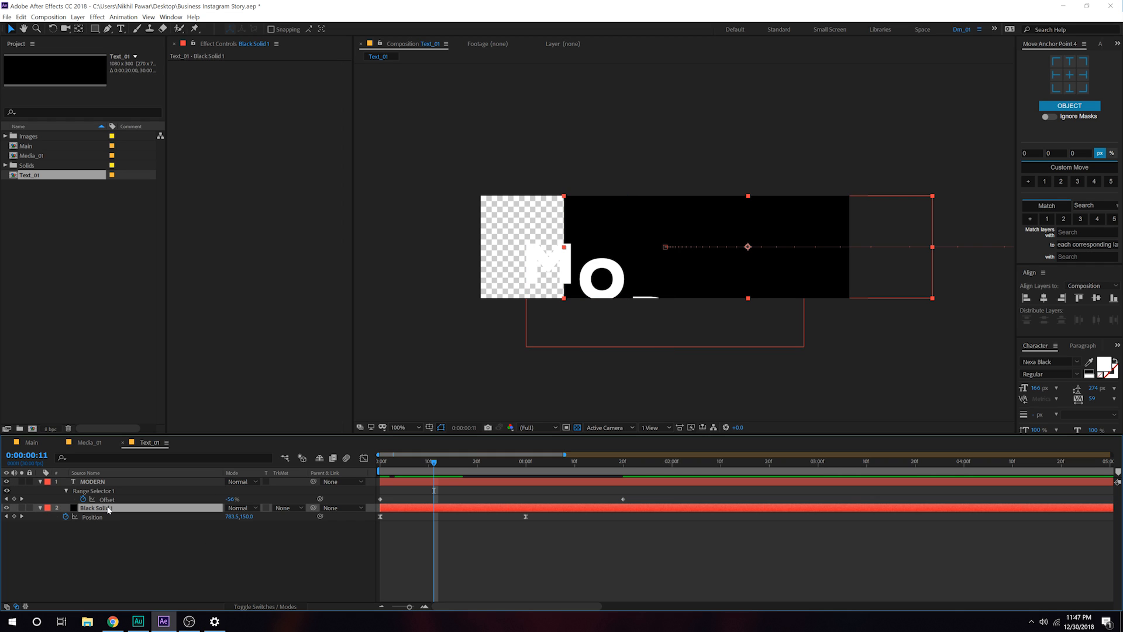
key(ctrl+d)
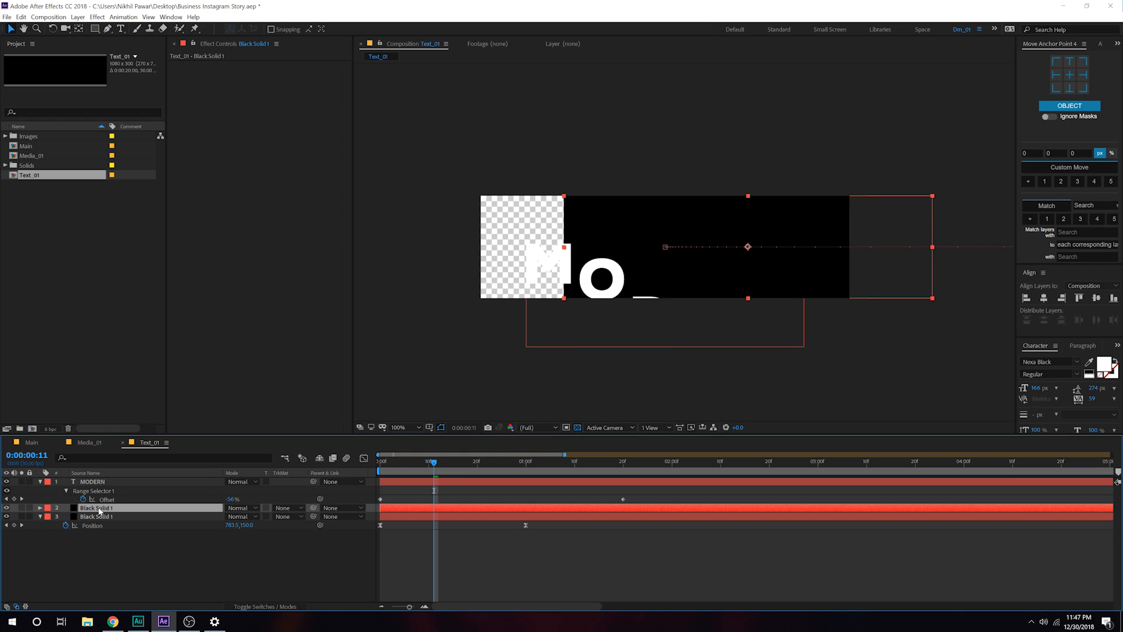
drag(100, 509, 100, 477)
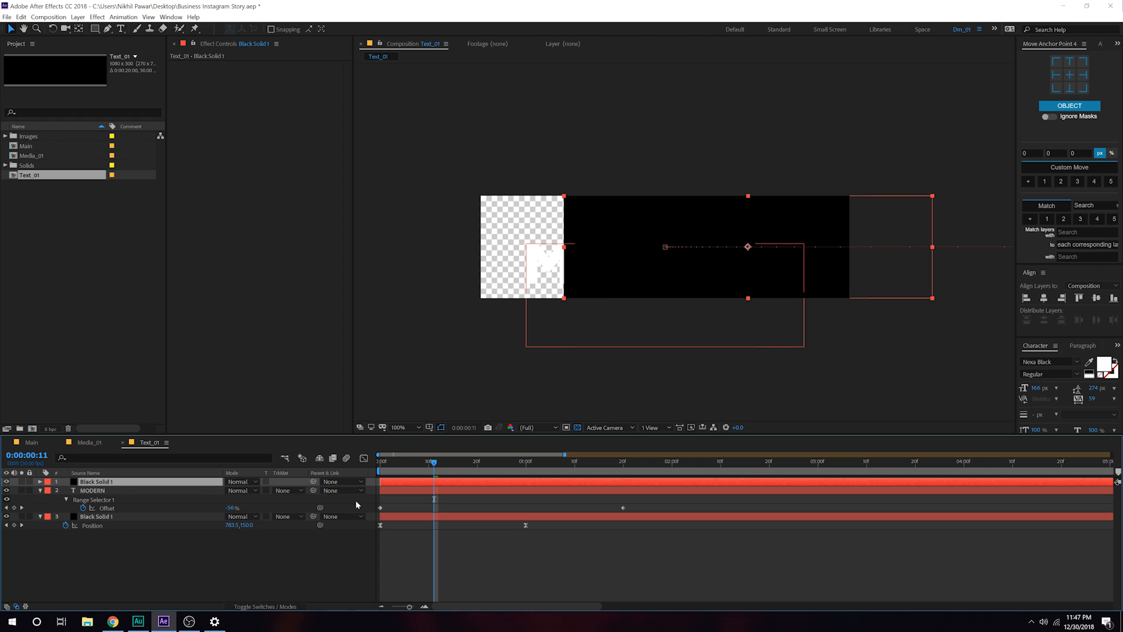
click(284, 495)
click(316, 511)
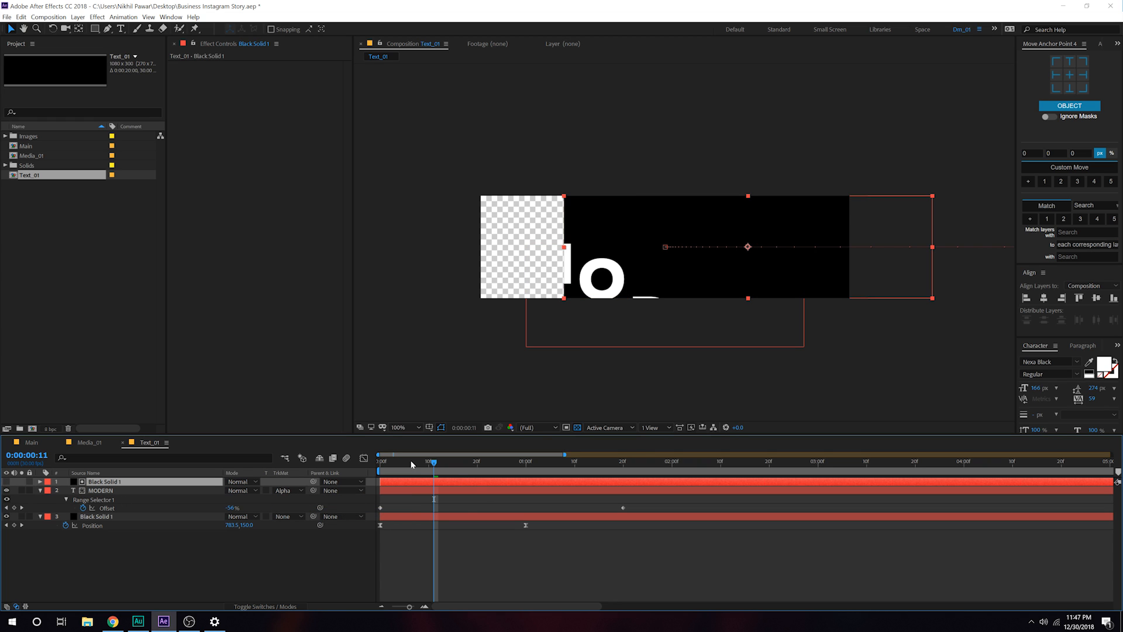
- Preview the matted text reveal from 0:00:00:00 and collapse the MODERN layer's properties
key(Page_Up)
key(Page_Up)
key(Page_Up)
key(Page_Up)
key(space)
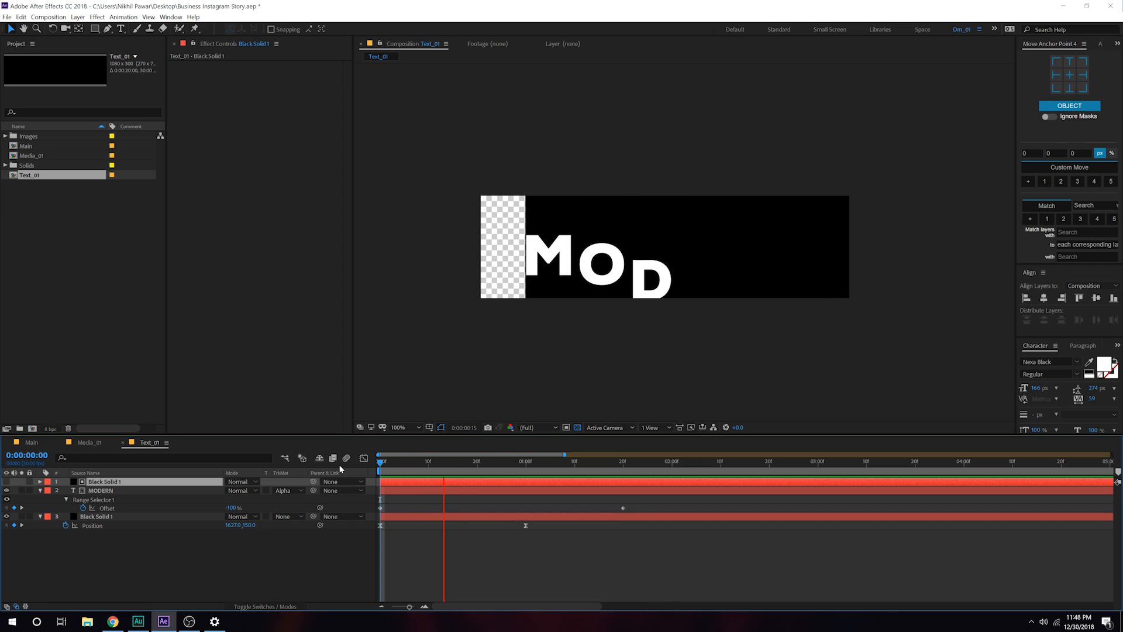
click(143, 517)
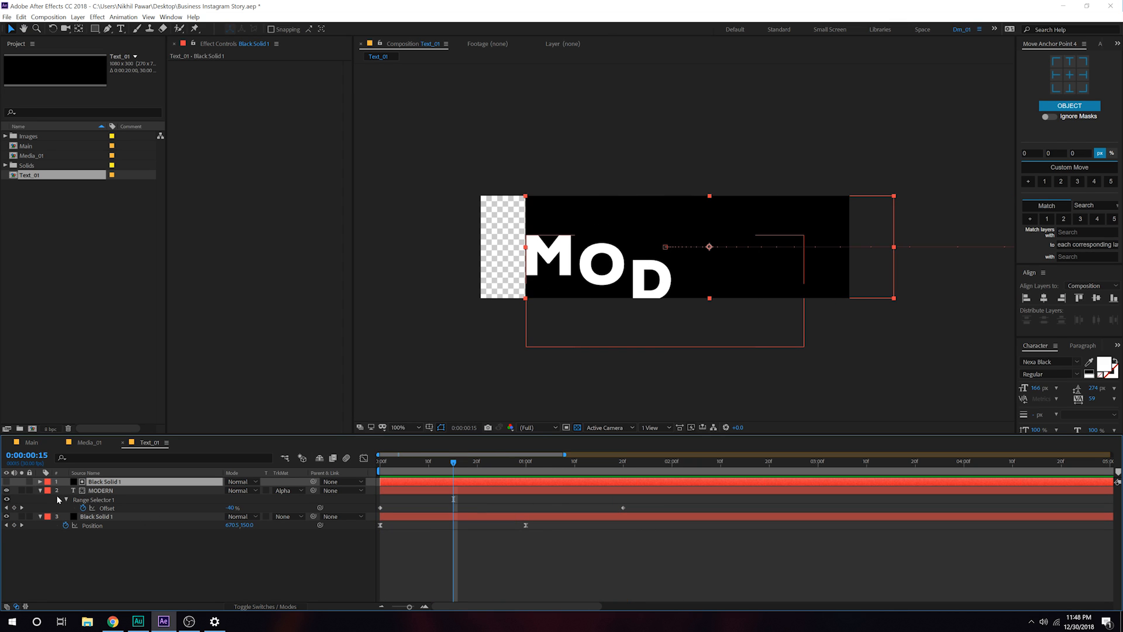
click(38, 496)
click(40, 491)
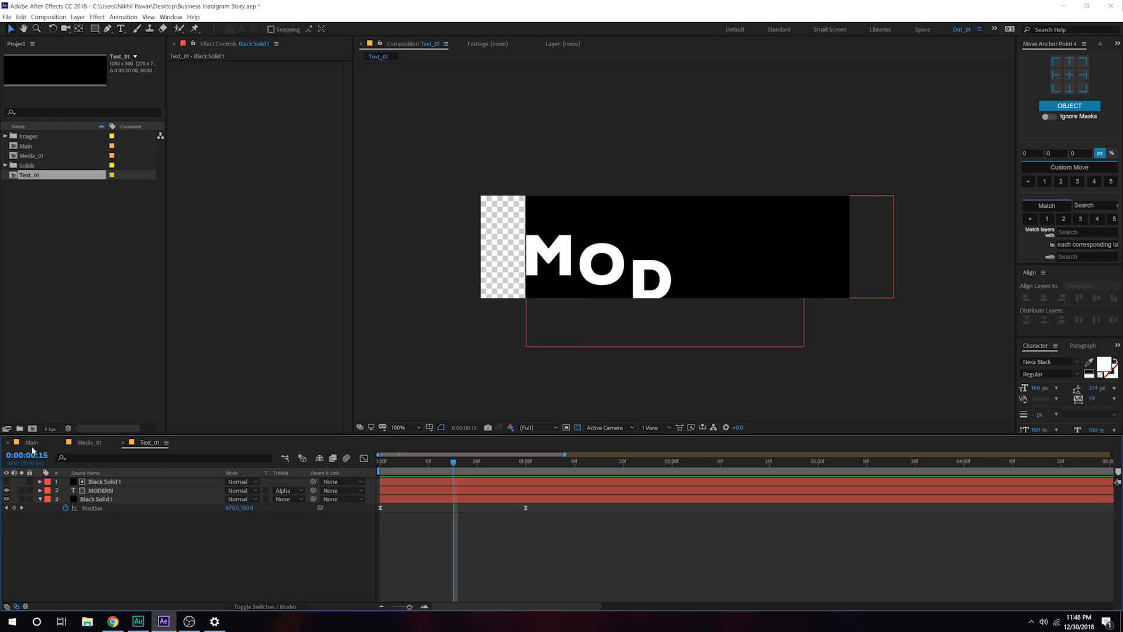
- Duplicate the Text_01 composition in the project and open the copy
click(29, 186)
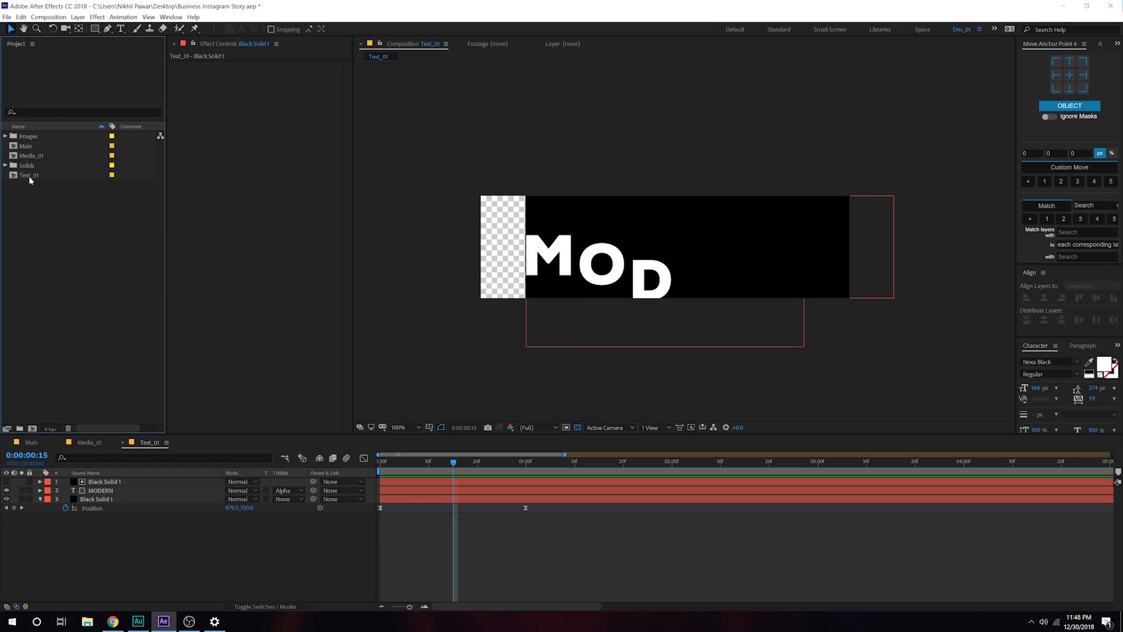
click(29, 176)
key(ctrl+d)
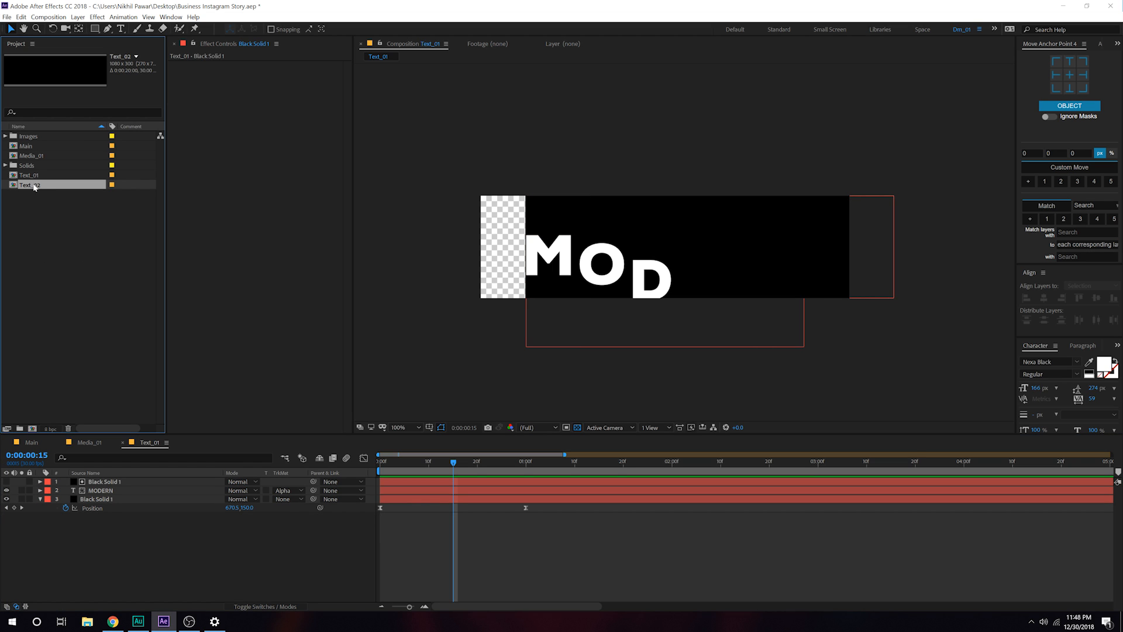
double_click(34, 186)
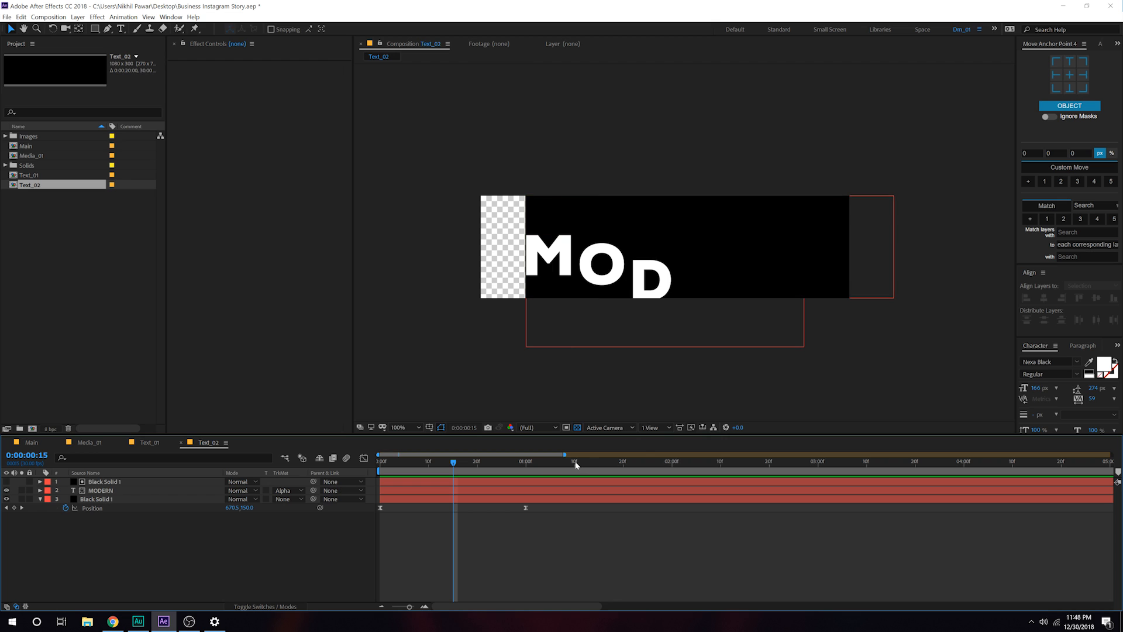
- Replace the text MODERN in Text_02 with BUSINESS and preview the reveal from 0:00:00:00
click(578, 462)
click(105, 492)
double_click(105, 493)
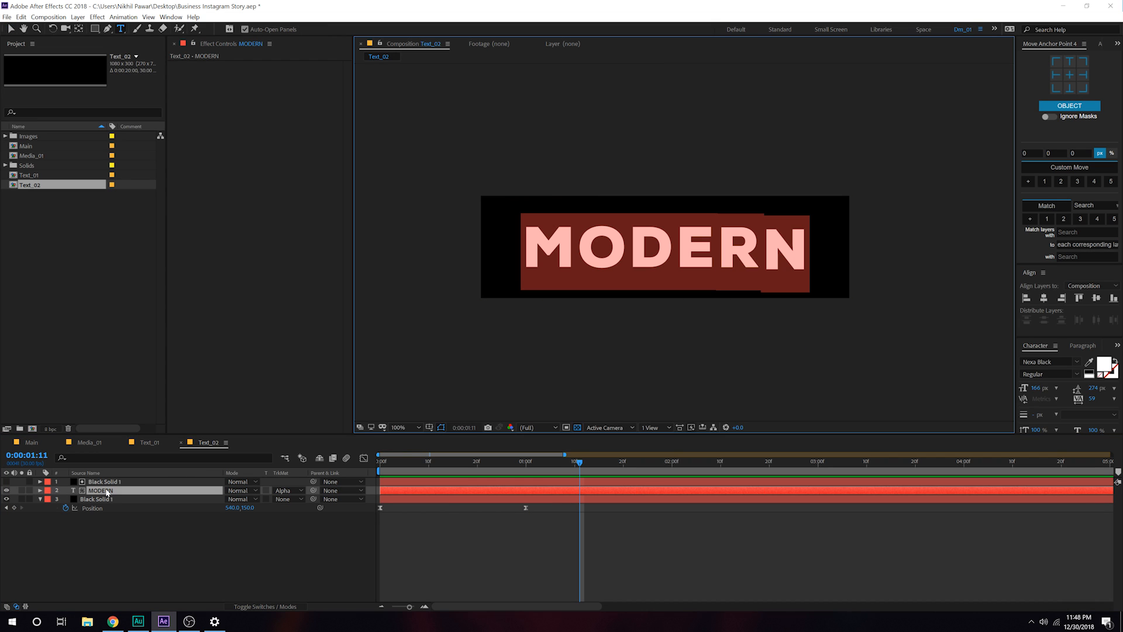
text(B)
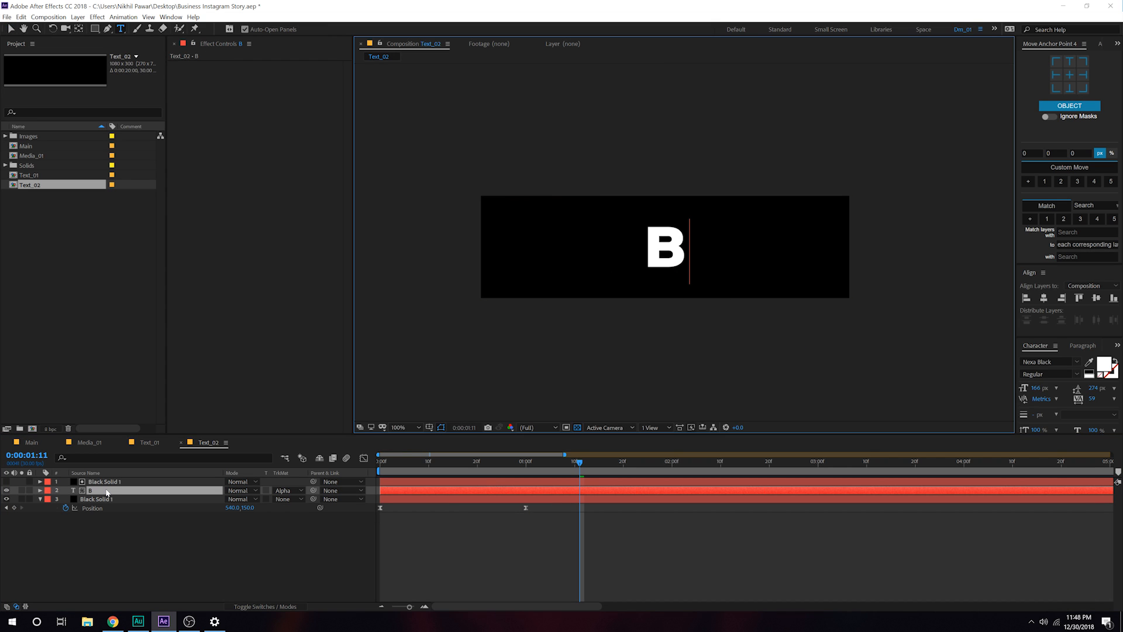
text(USINESS)
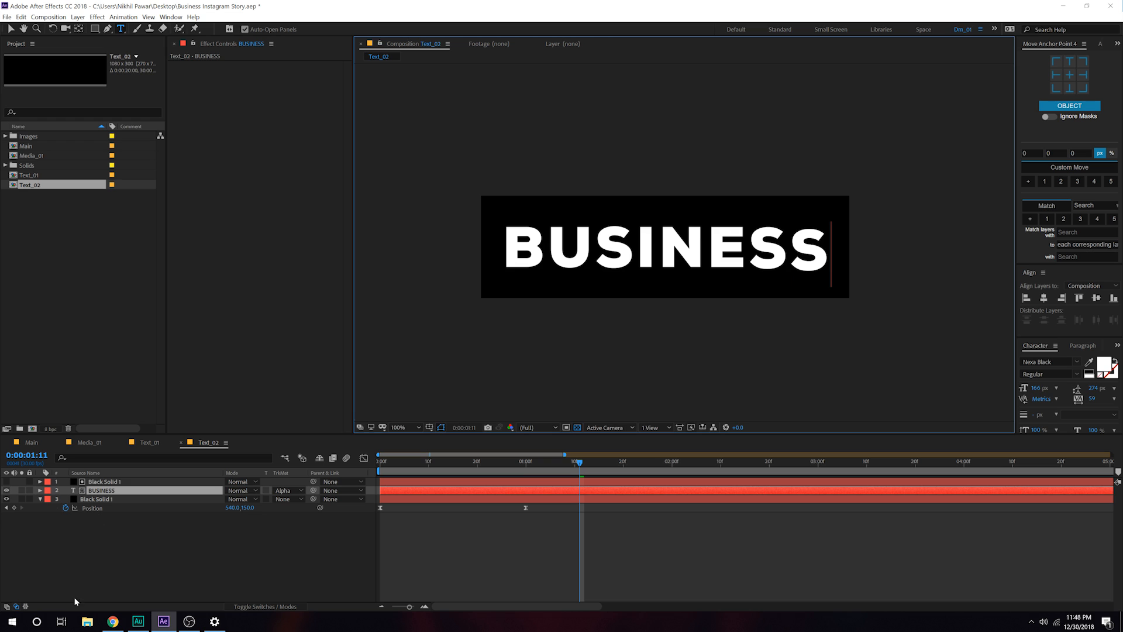
click(81, 609)
key(Home)
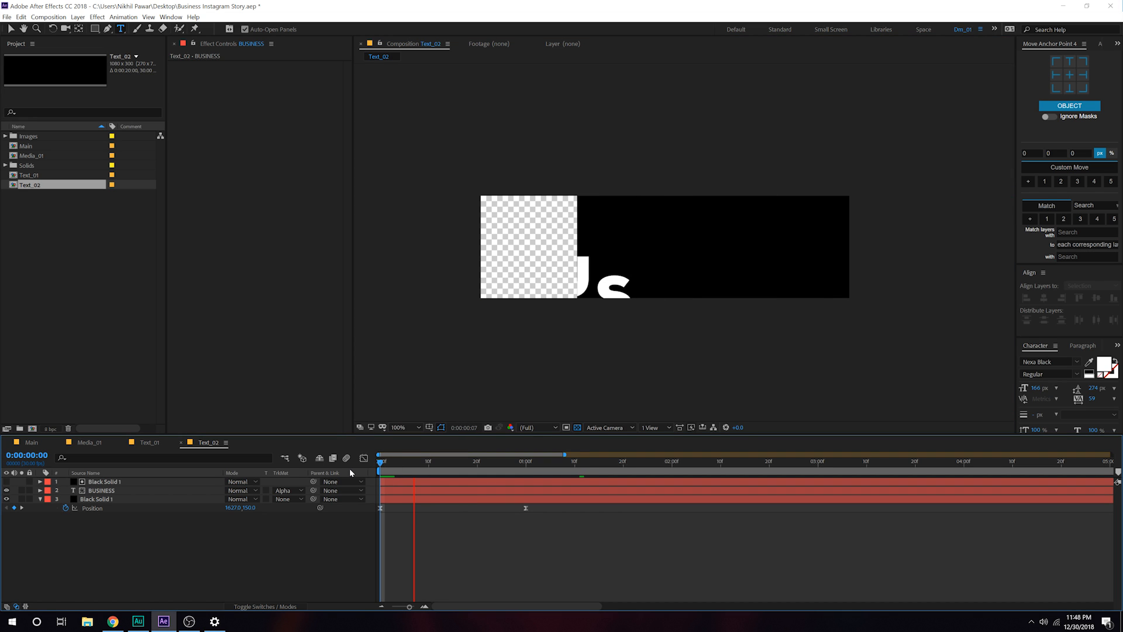
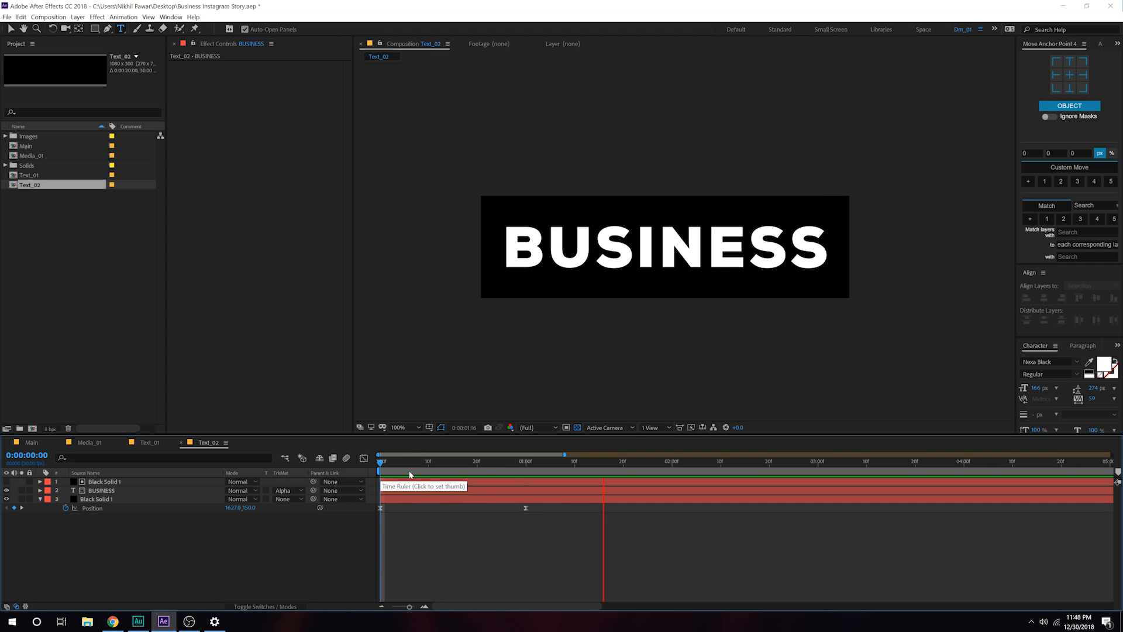
- Duplicate the Text_02 composition in the project, open the copy, and collapse the bottom black solid's properties
click(409, 474)
click(32, 186)
key(ctrl+d)
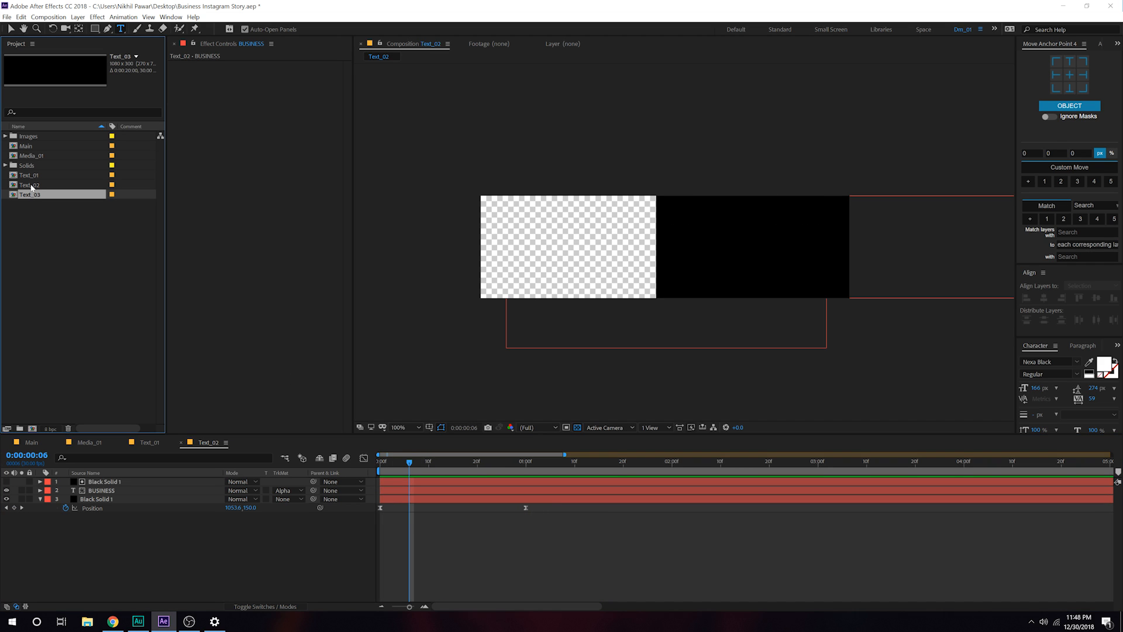
double_click(90, 198)
key(space)
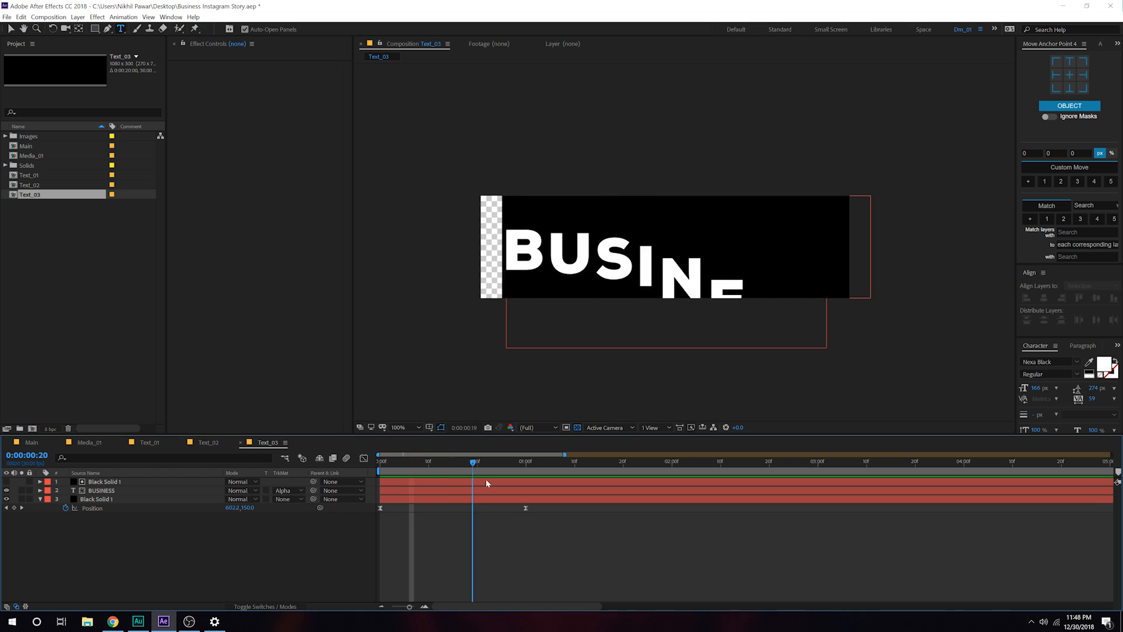
click(40, 499)
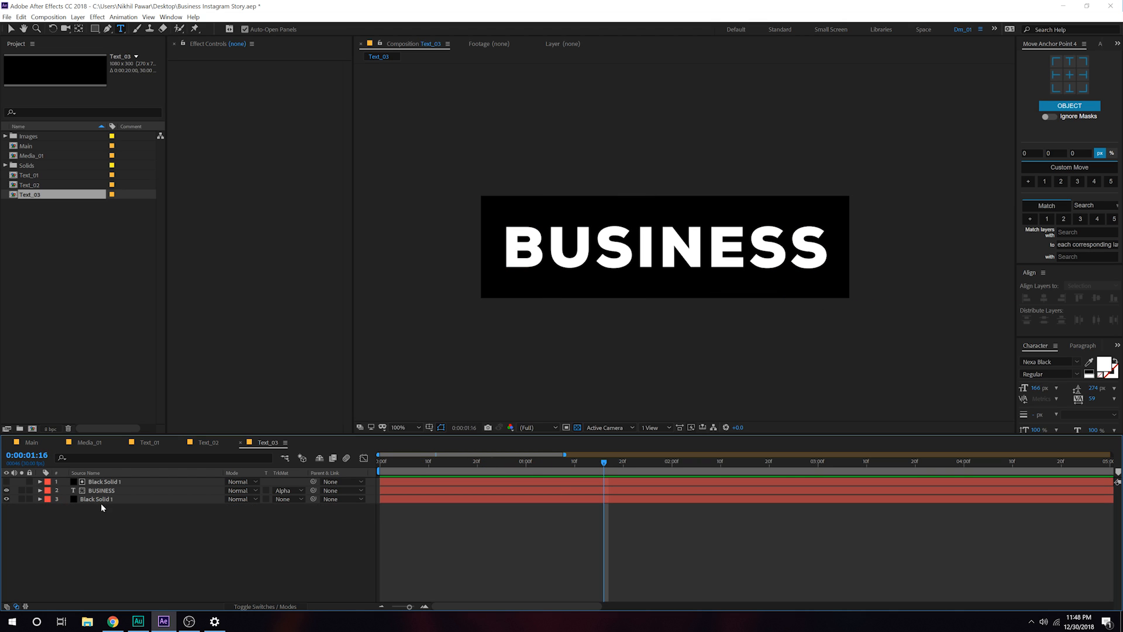
- Set the BUSINESS layer's tracking to 462 and replace its text with PRESENTATION
click(101, 491)
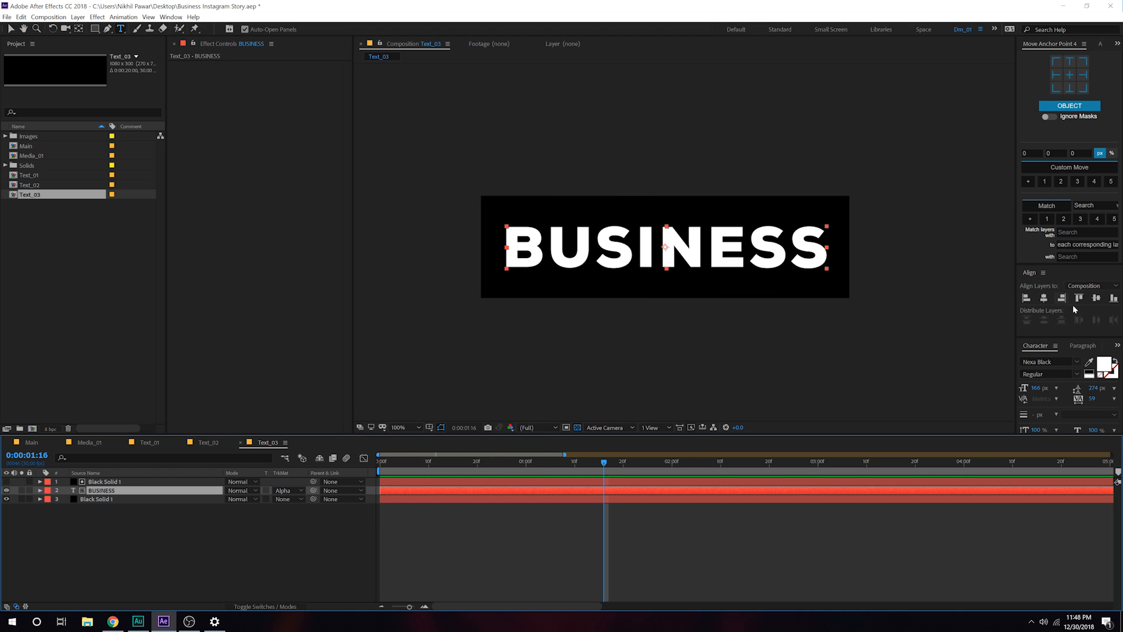
drag(1093, 402, 392, 445)
double_click(106, 493)
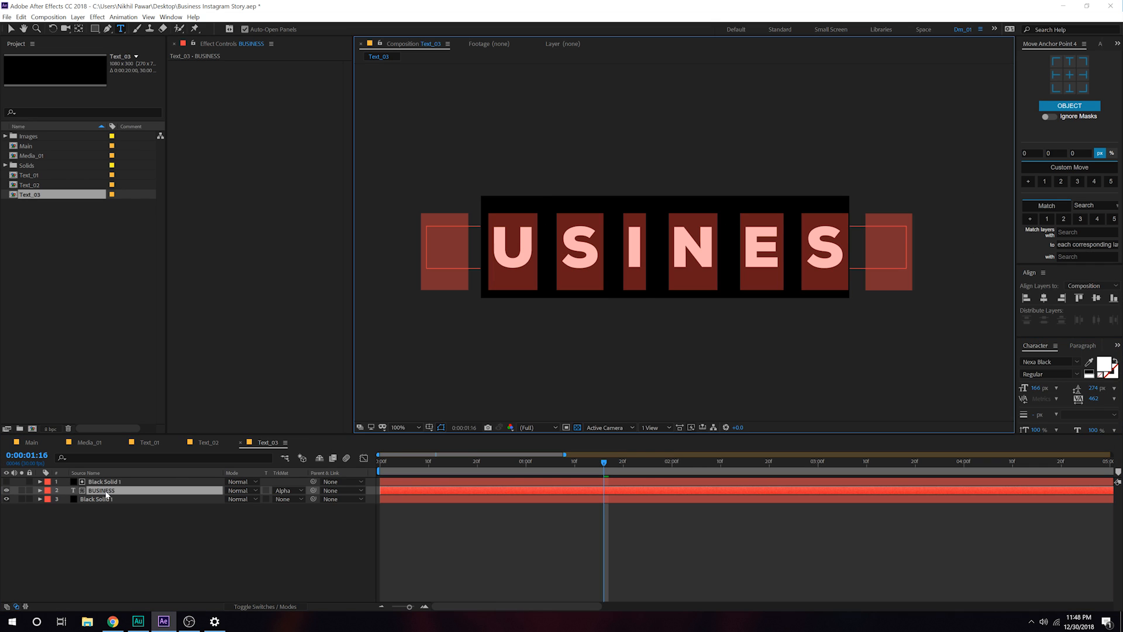
text(PRE)
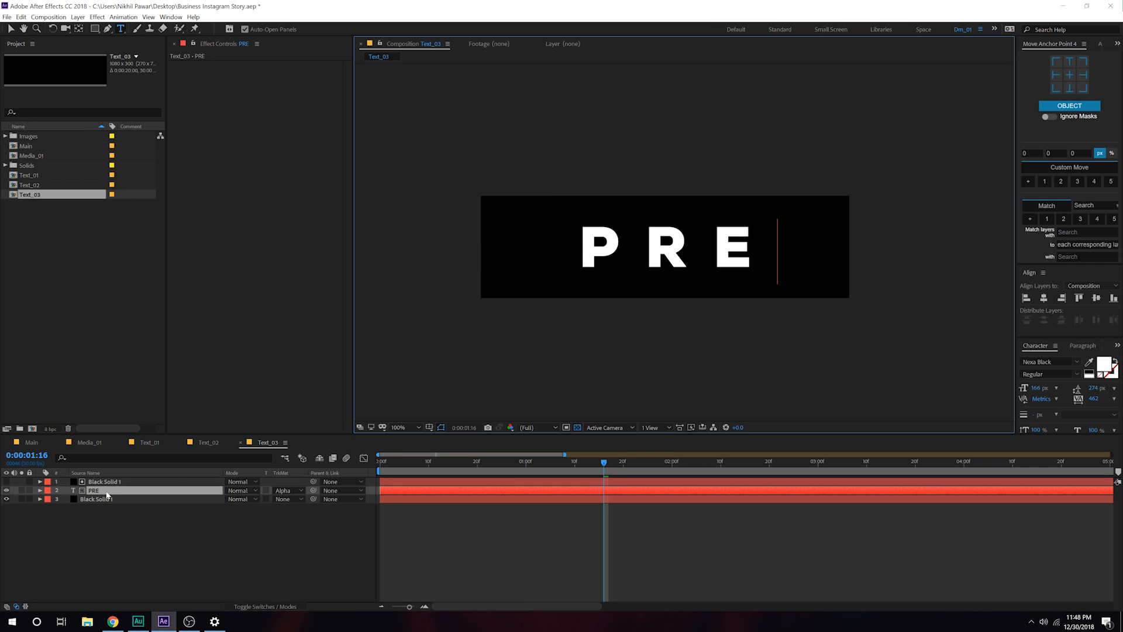
text(SENTAT)
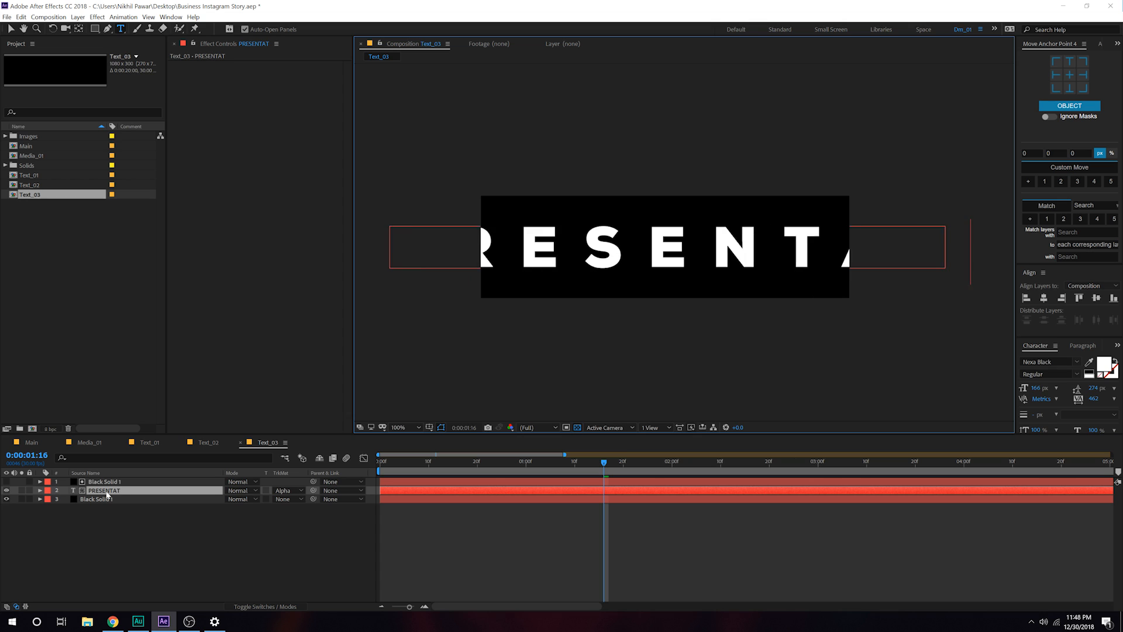
text(ION)
click(108, 564)
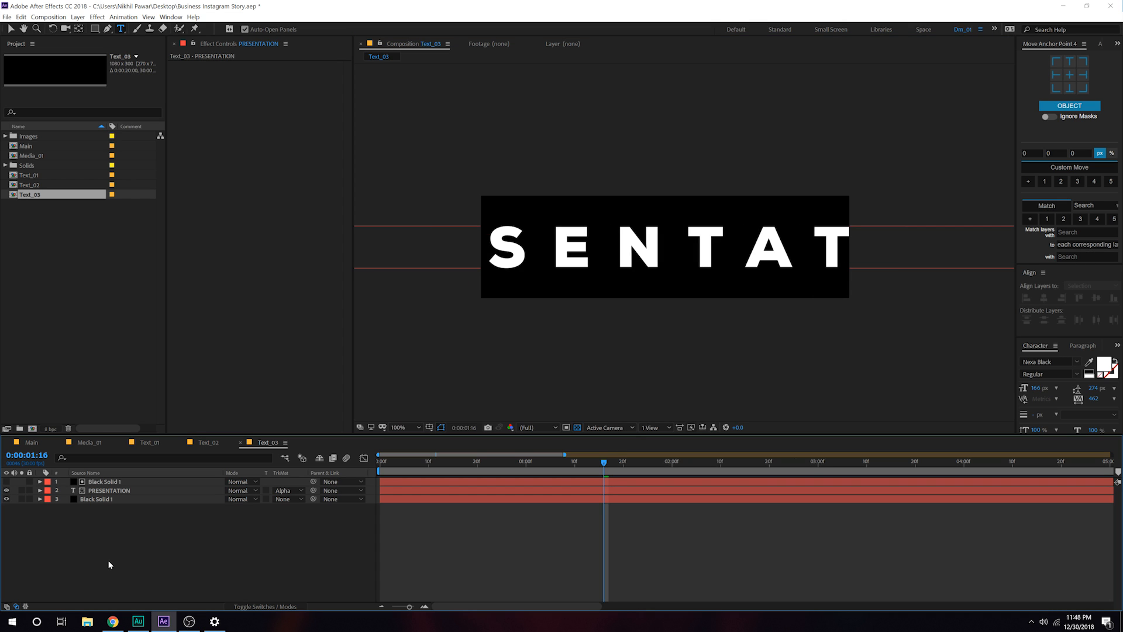
- Widen the Text_03 composition to 1912 px in its composition settings
key(ctrl+k)
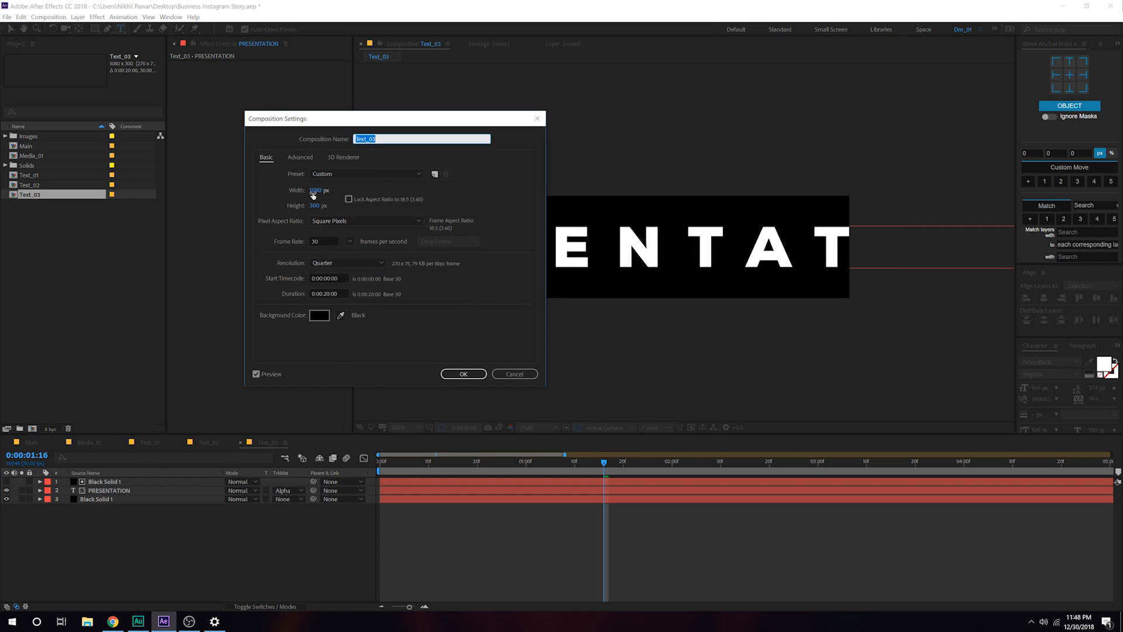
drag(313, 193, 558, 197)
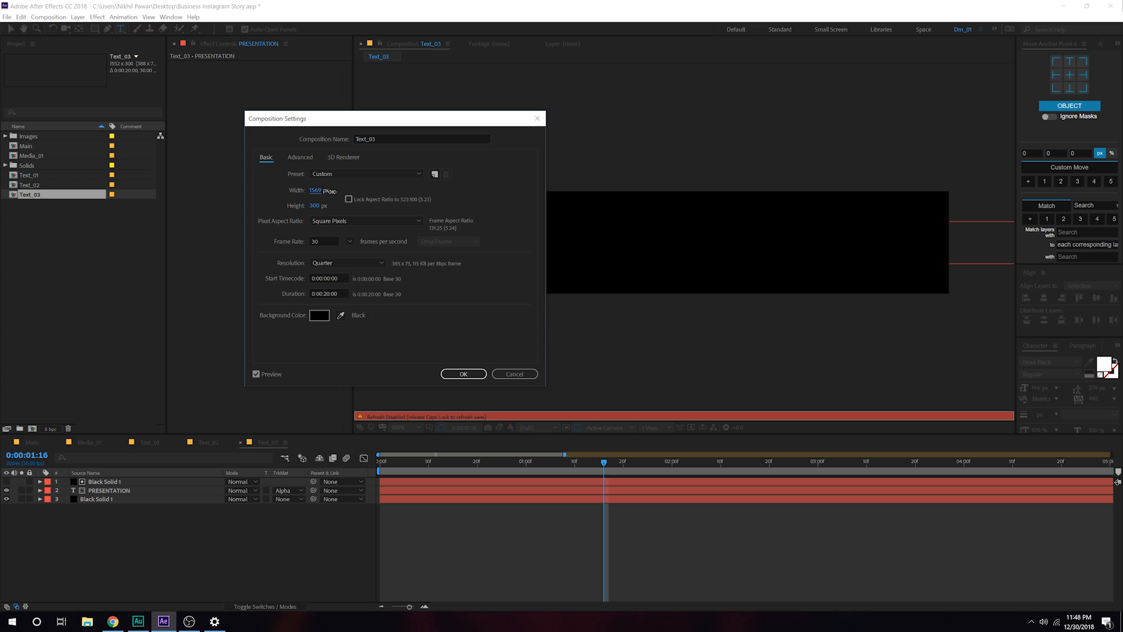
drag(330, 191, 396, 207)
drag(314, 193, 367, 195)
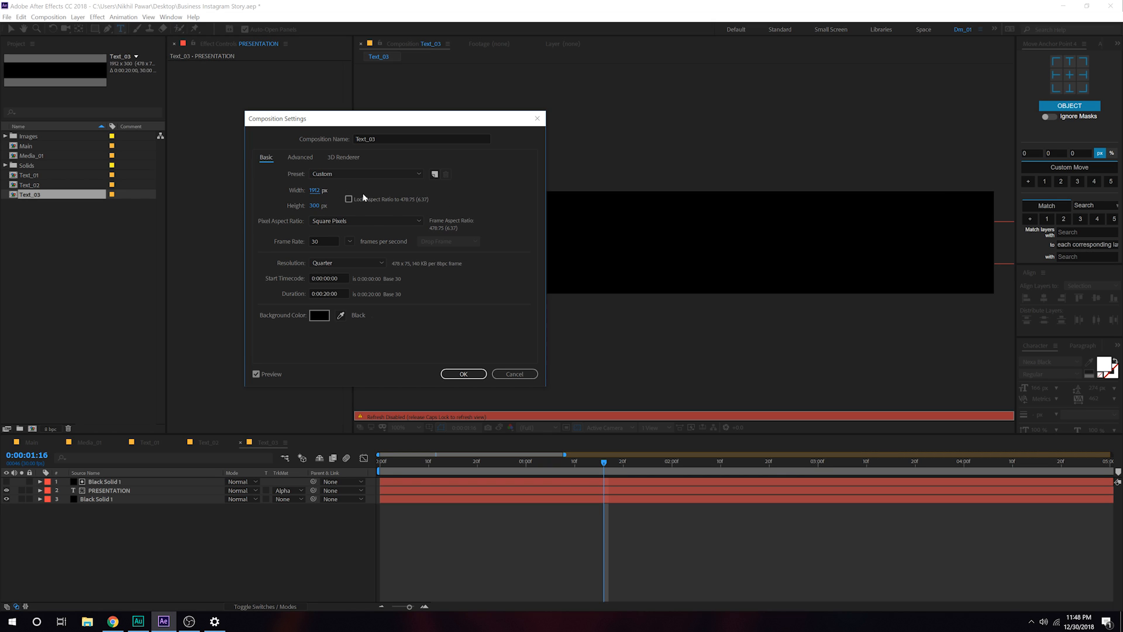
click(459, 373)
key(comma)
key(comma)
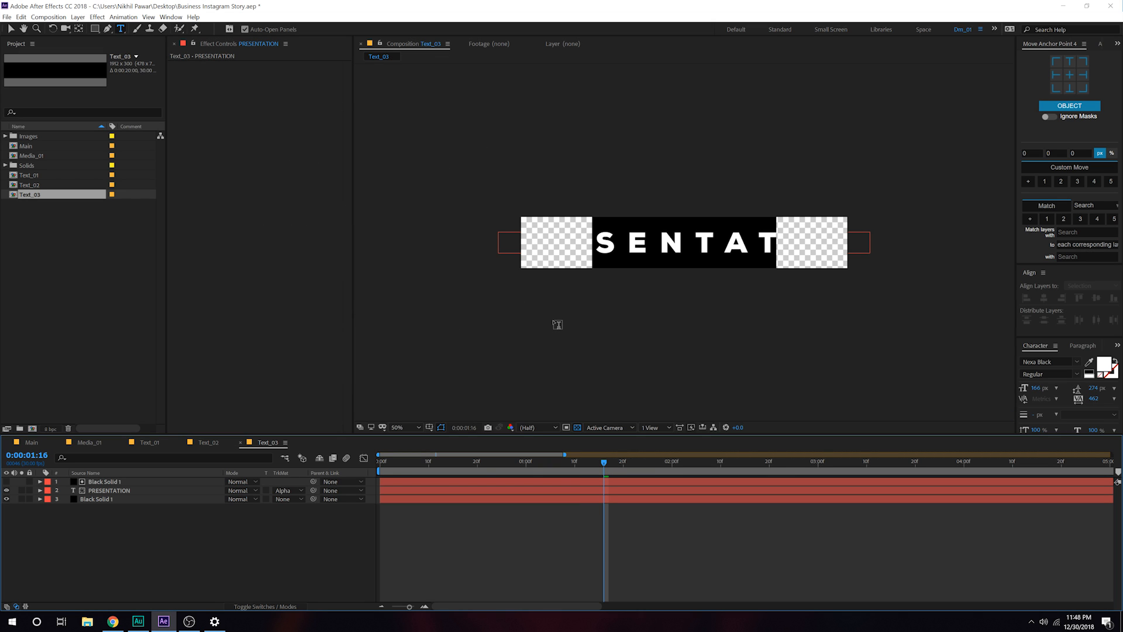
- Set the Text_03 composition's width to 2300 px so the whole word PRESENTATION fits
click(100, 491)
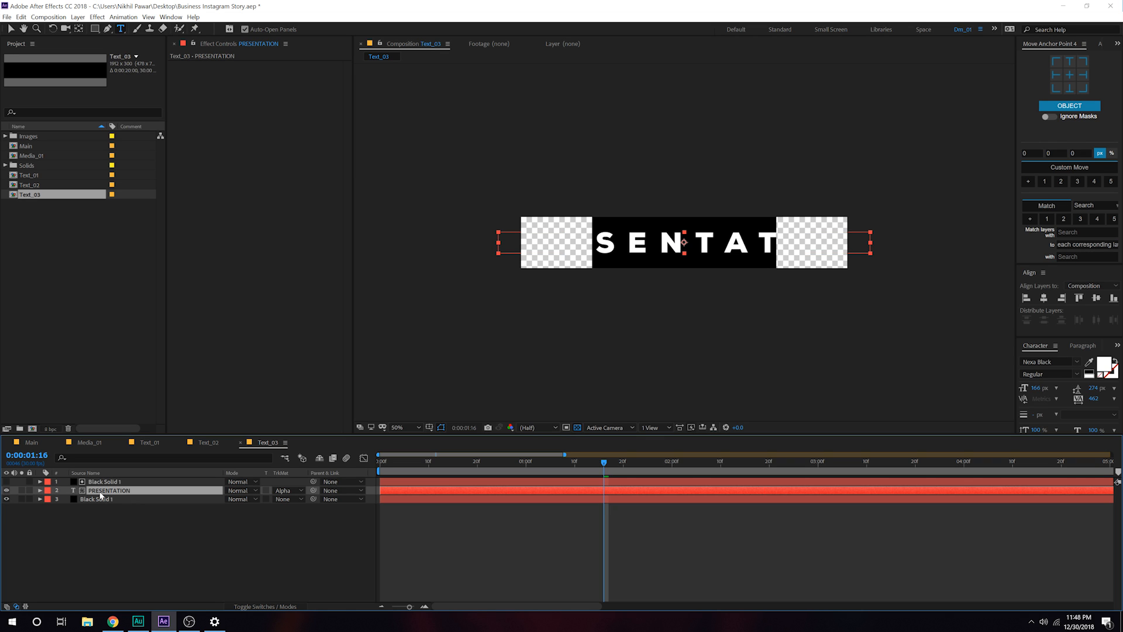
click(95, 500)
click(99, 537)
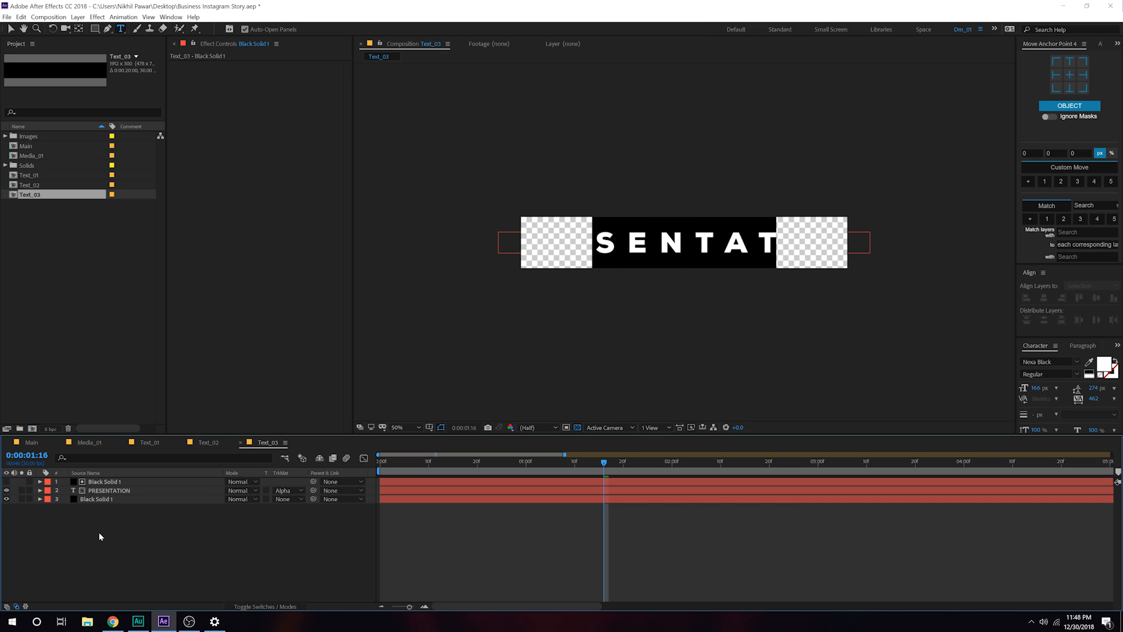
key(ctrl+k)
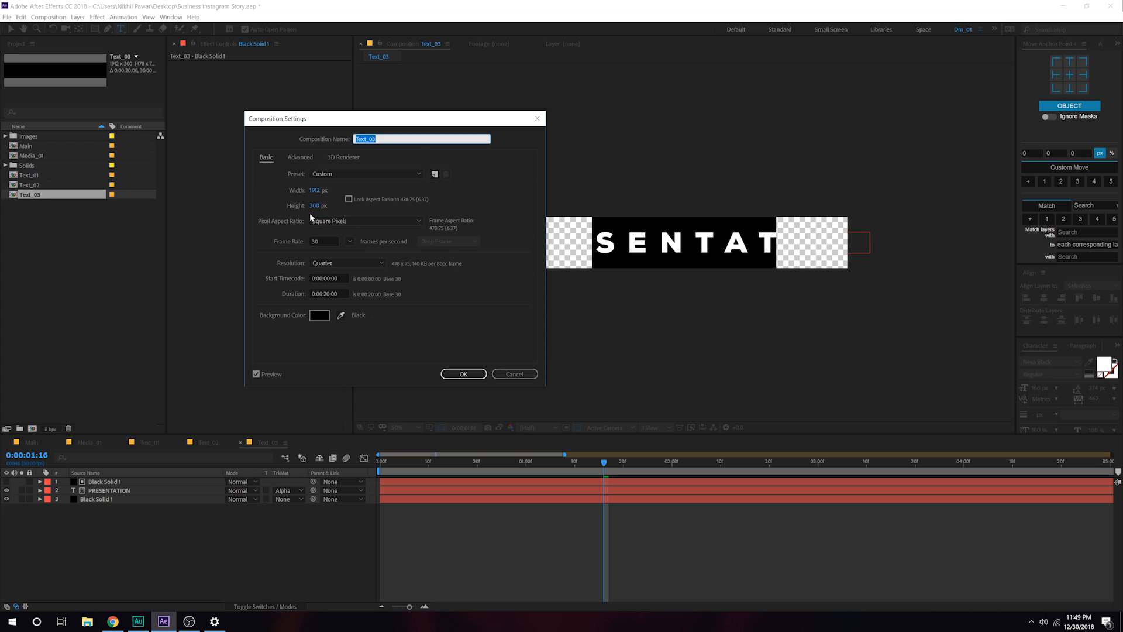
click(315, 190)
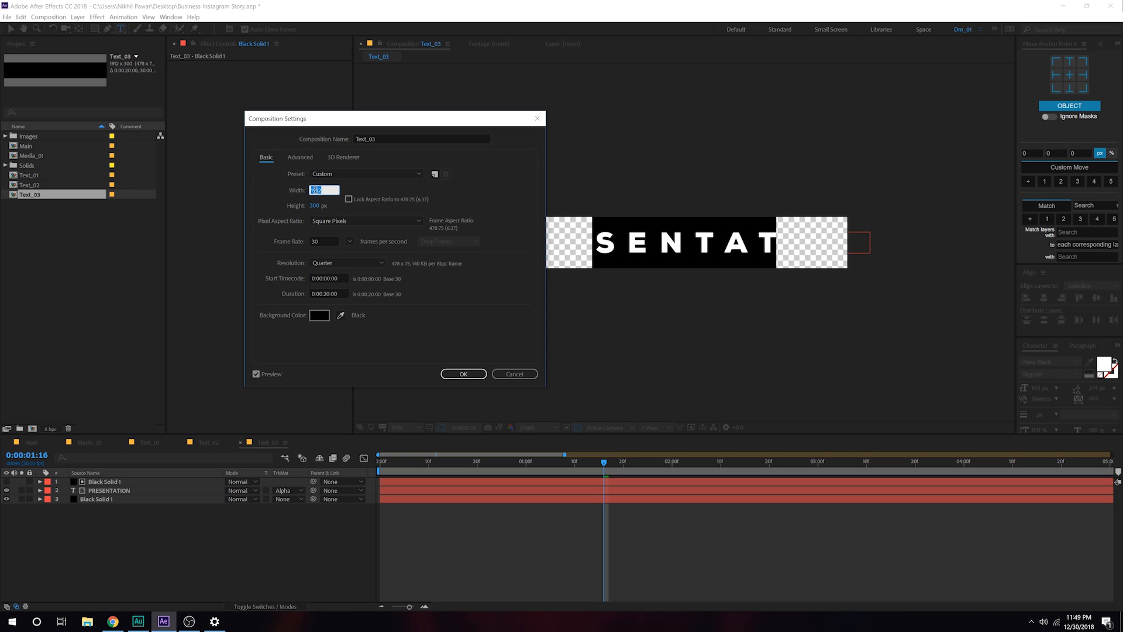
text(2300)
click(507, 185)
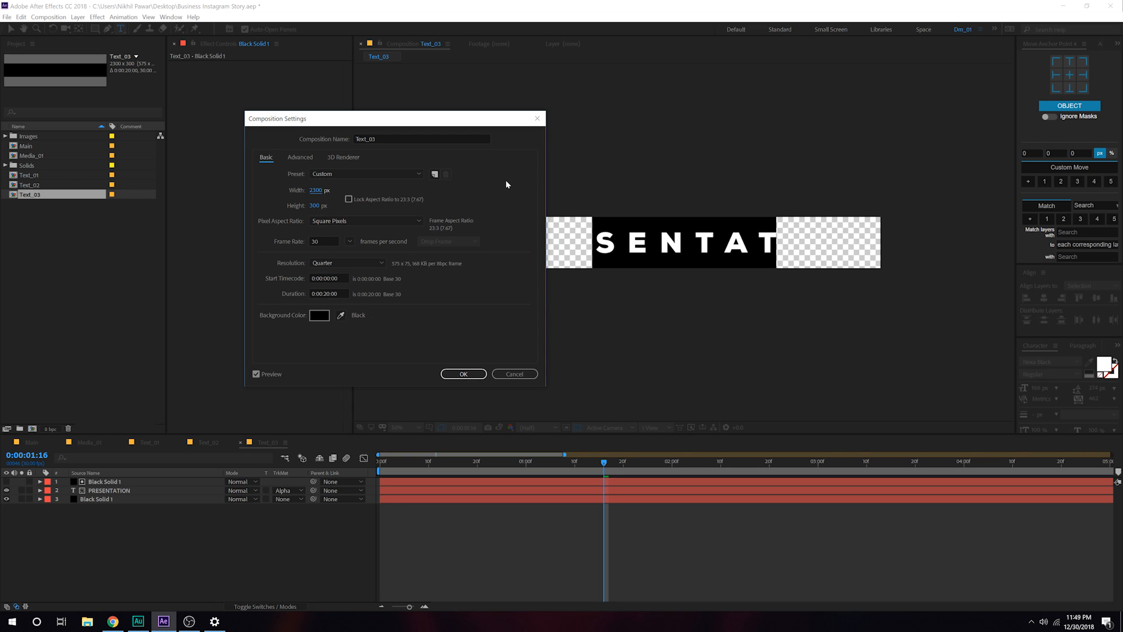
click(464, 374)
- Resize the black matte solid above PRESENTATION to the composition size as a new solid
click(102, 482)
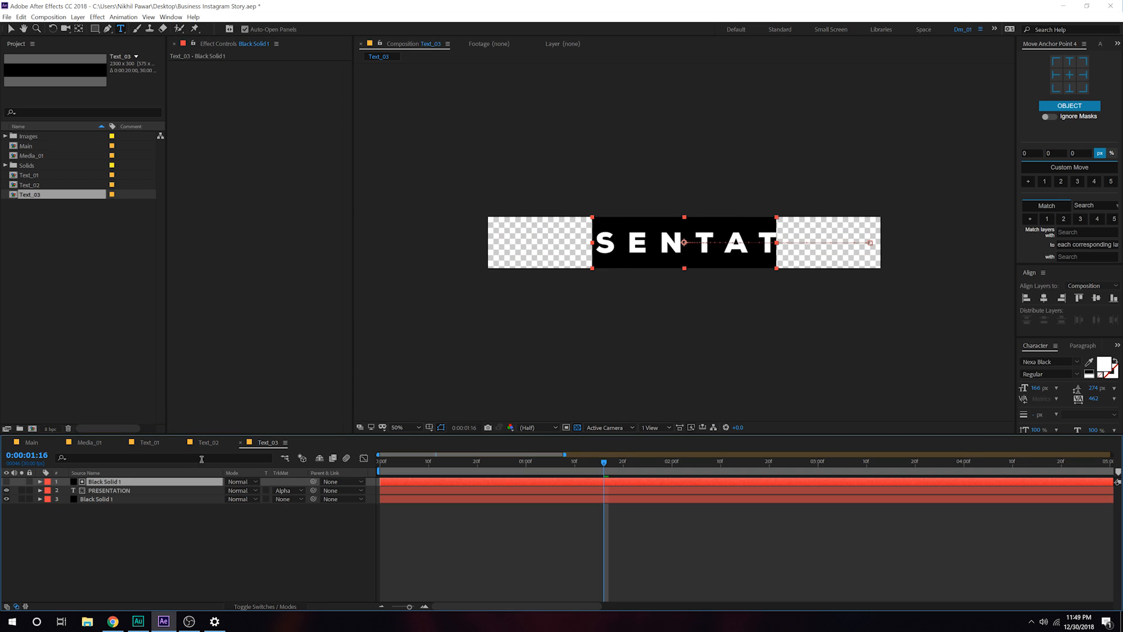
click(79, 17)
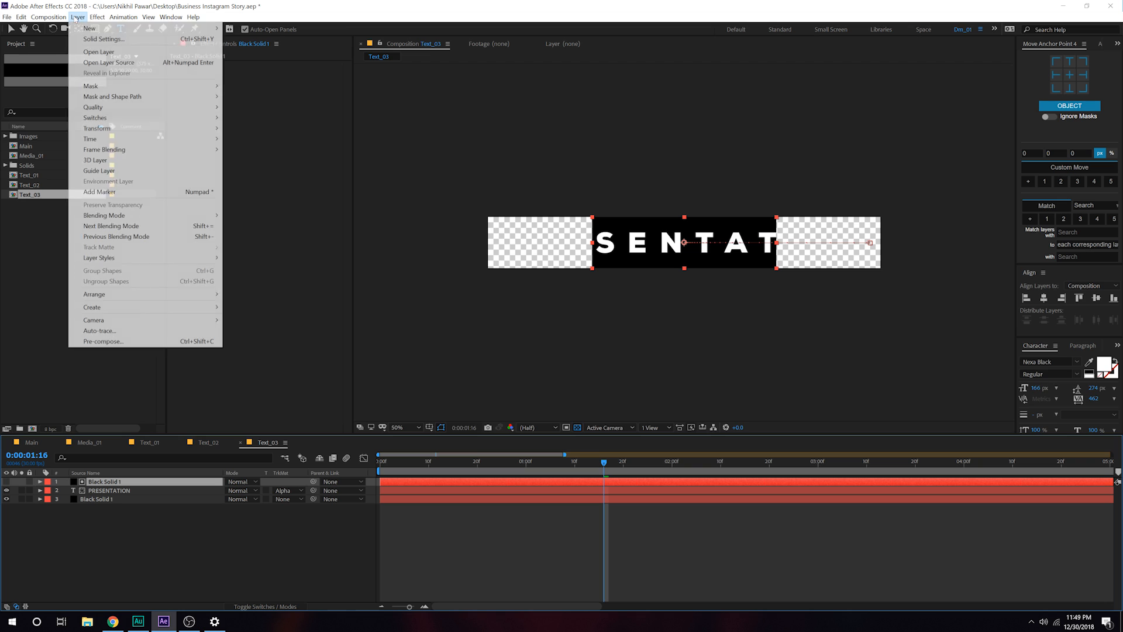
click(93, 38)
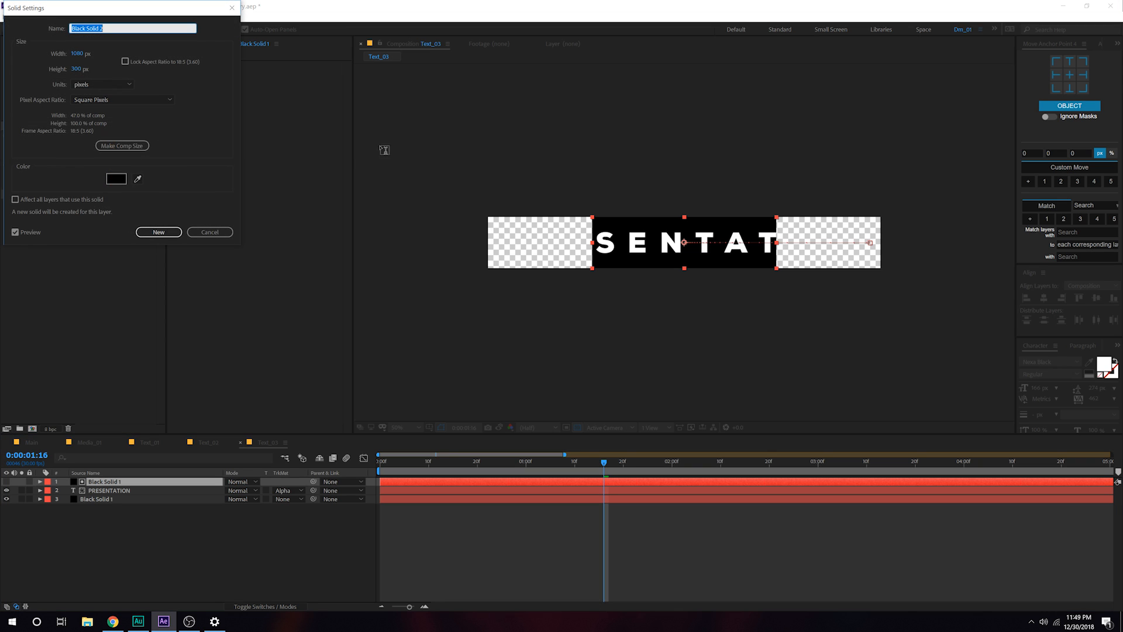
click(146, 146)
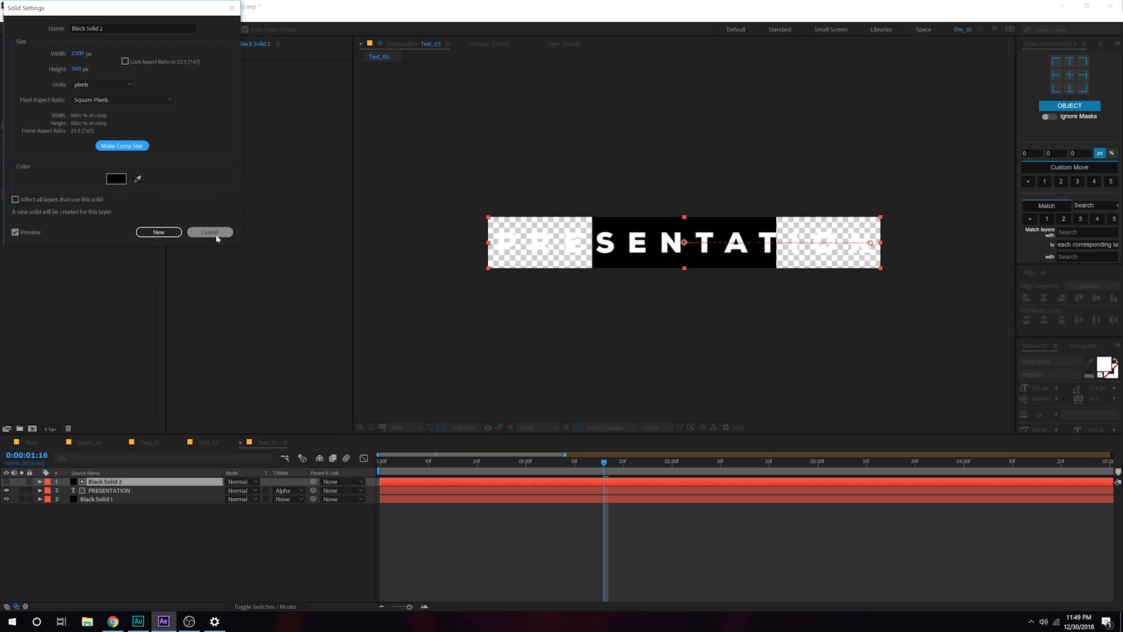
click(154, 234)
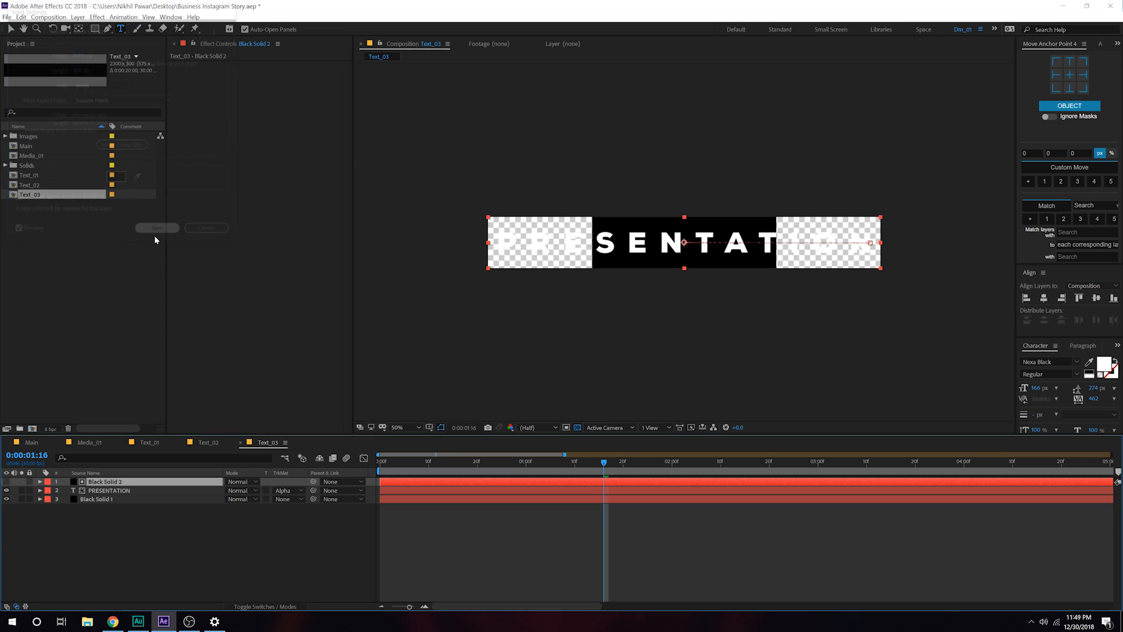
- Resize the black background solid below PRESENTATION to the composition size as a new solid
click(102, 501)
click(77, 18)
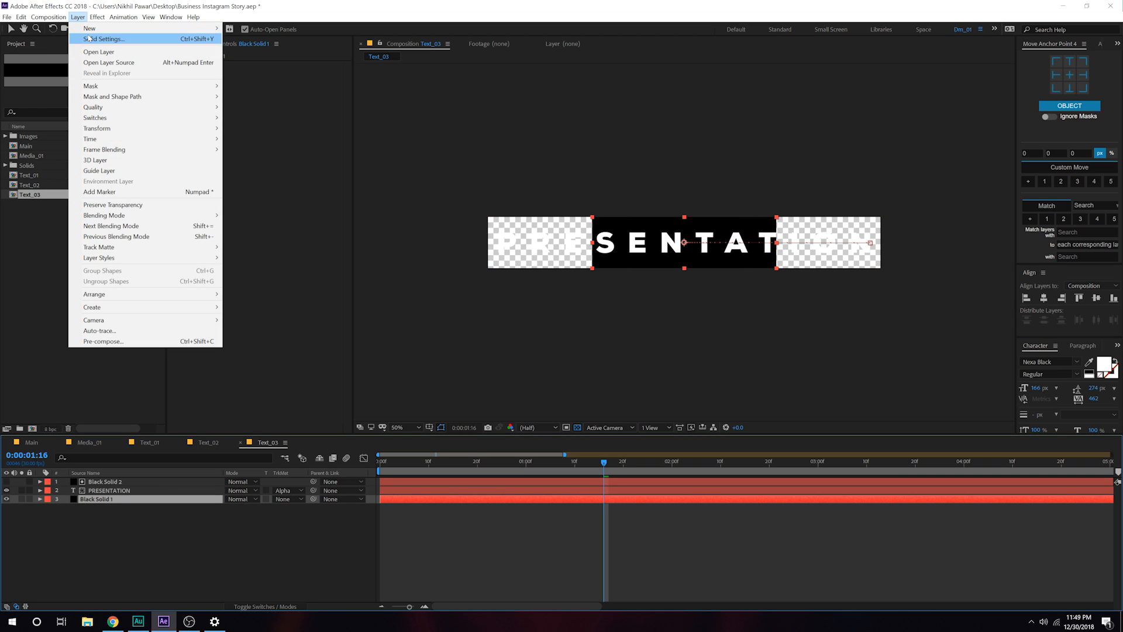
click(99, 51)
click(120, 146)
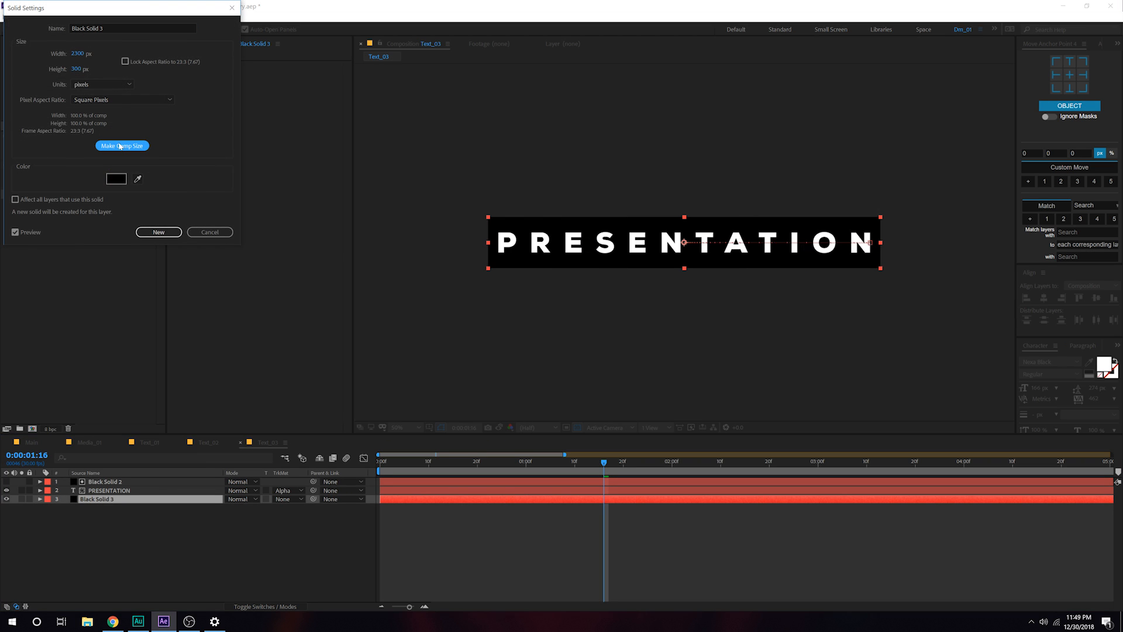
click(158, 232)
- Show the keyframed properties of all three Text_03 layers and check the animation at 0:00:01:00
drag(113, 535, 128, 468)
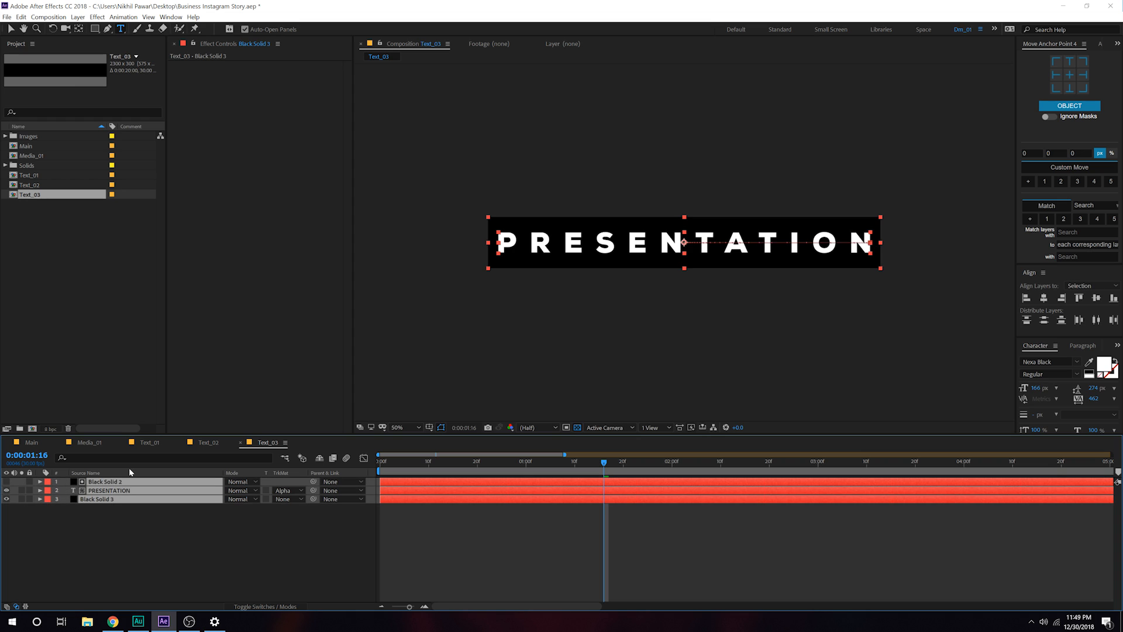
key(u)
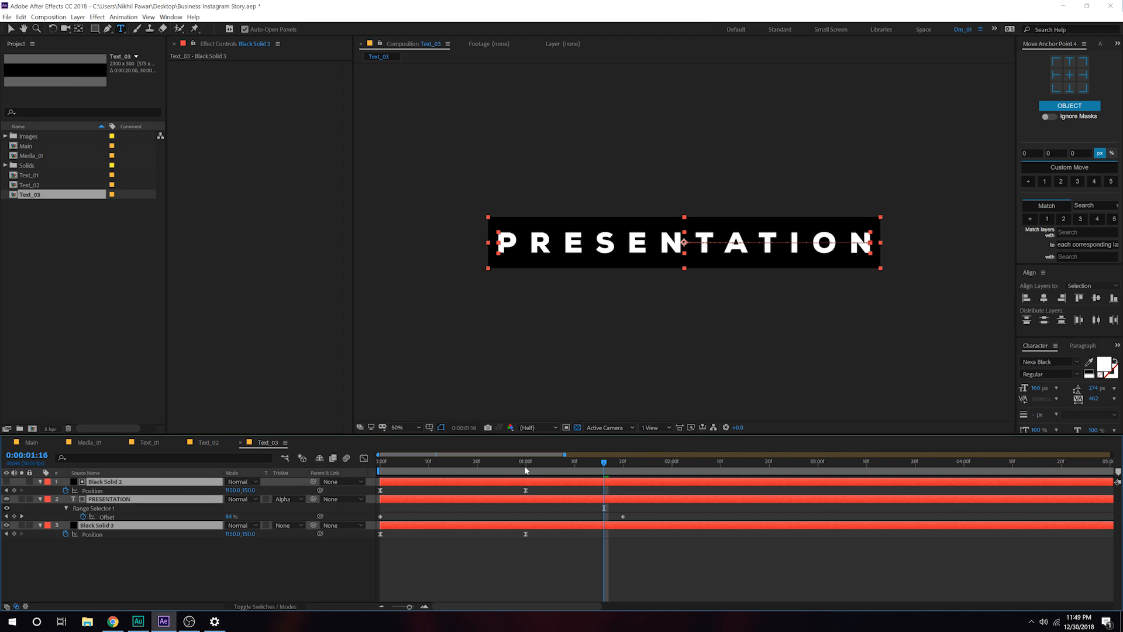
mouse_move(525, 470)
mouse_down()
mouse_move(491, 470)
mouse_move(527, 470)
mouse_up()
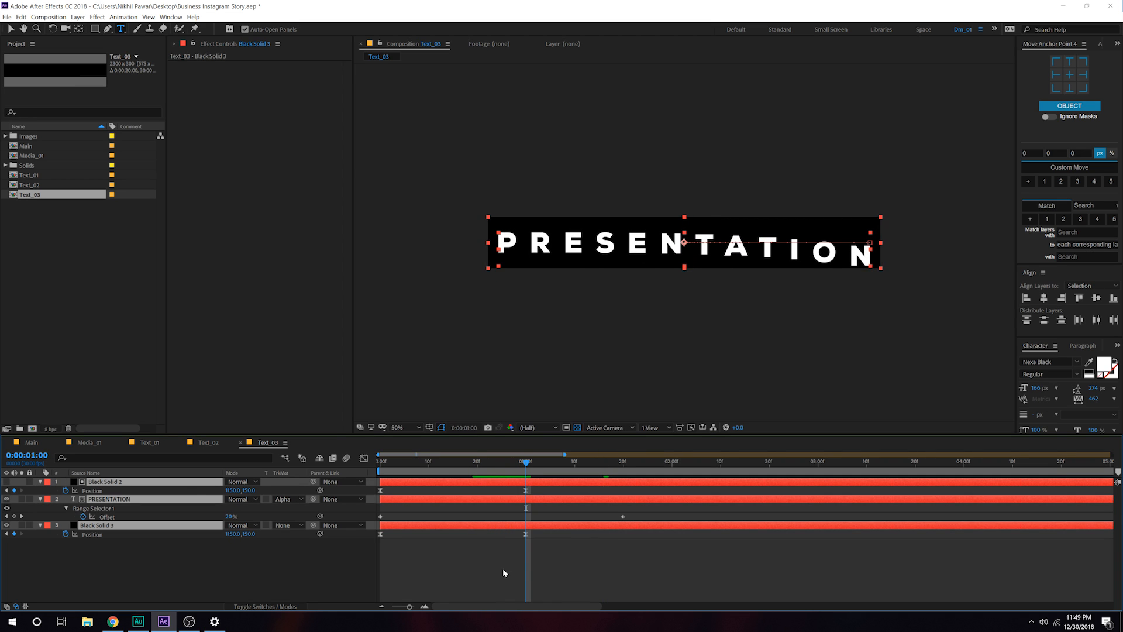
click(503, 570)
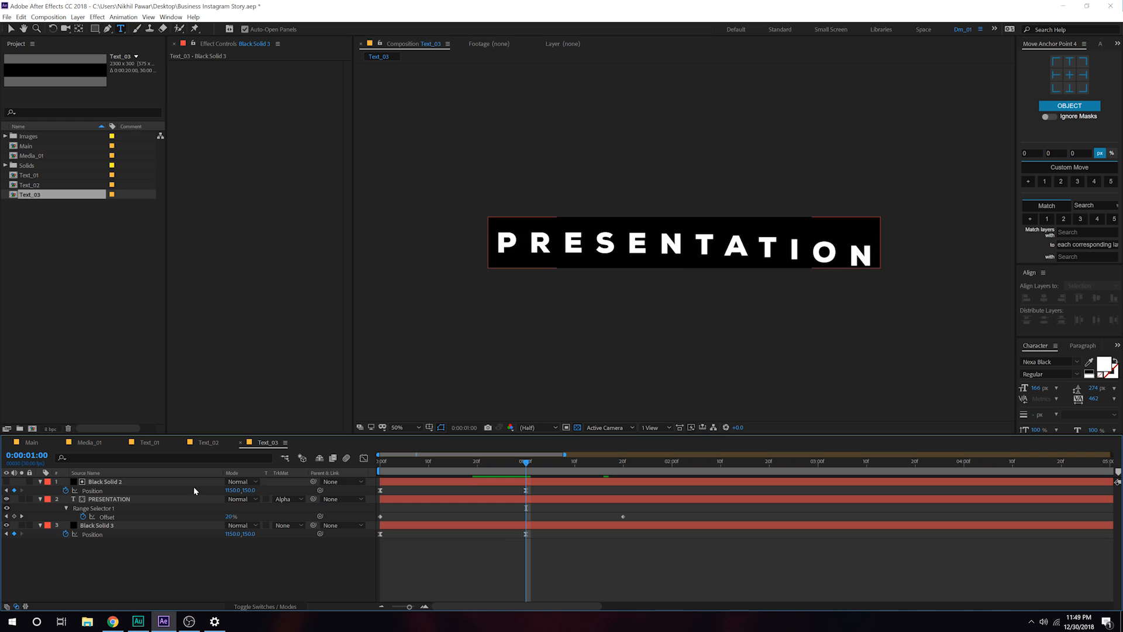
- At 0:00:00:00 in Text_03, move both black solids out past the composition's right edge to X 3477 and preview the reveal
drag(432, 462, 356, 465)
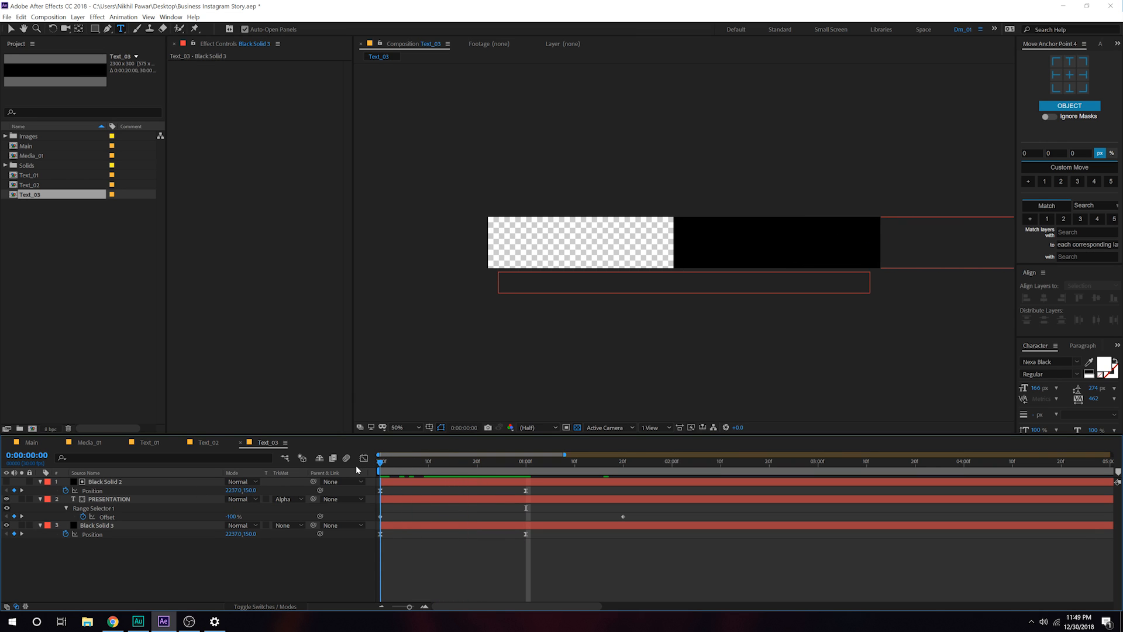
click(109, 482)
ctrl+click(102, 525)
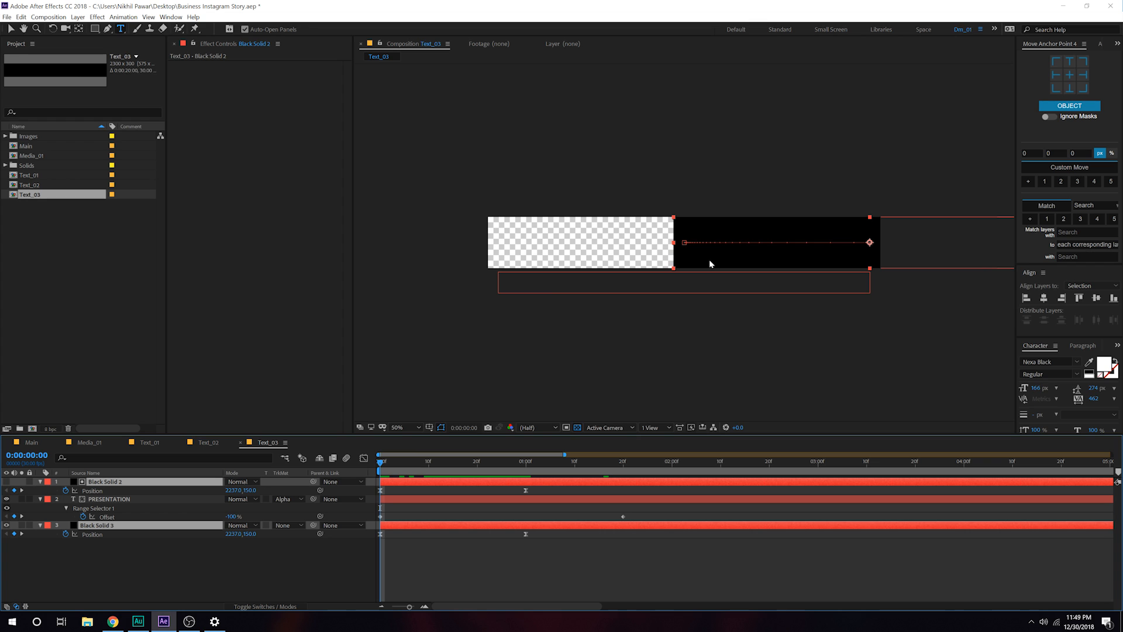
key(v)
drag(710, 264, 910, 268)
key(space)
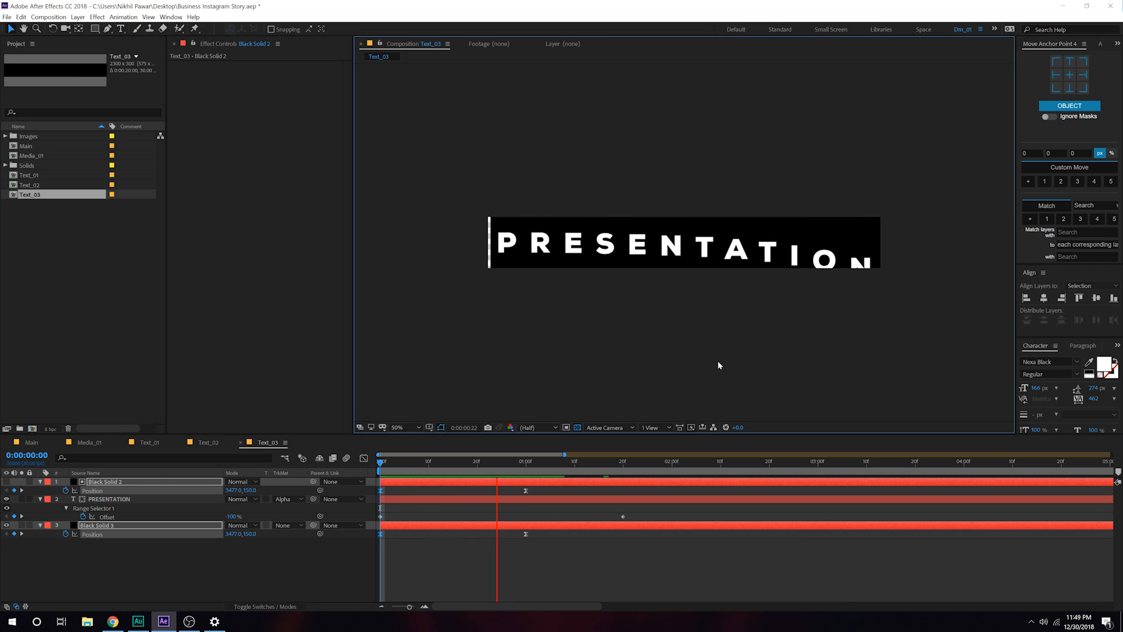
drag(384, 467, 546, 471)
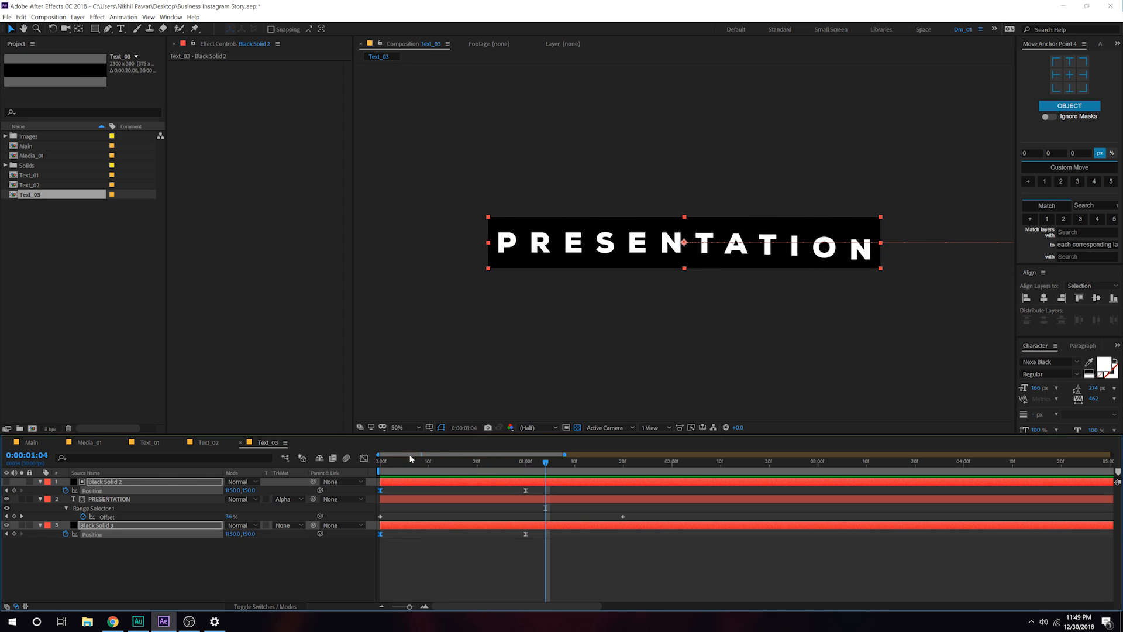
- Add the Text_01, Text_02 and Text_03 compositions to Main above the Ref layer
click(34, 443)
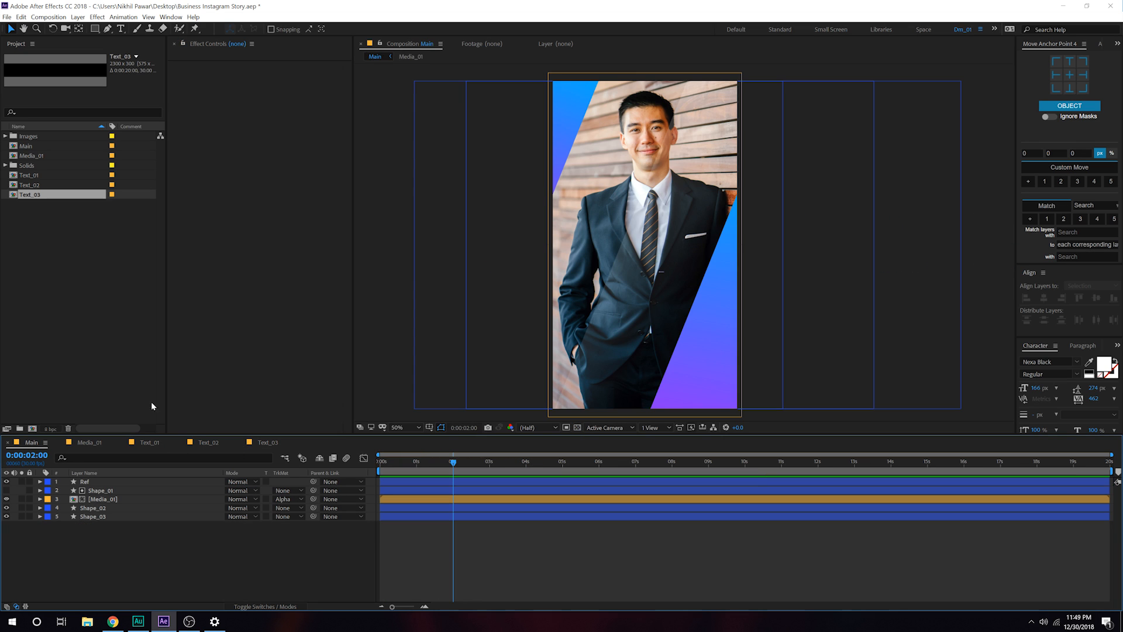
shift+click(30, 175)
drag(31, 176, 111, 481)
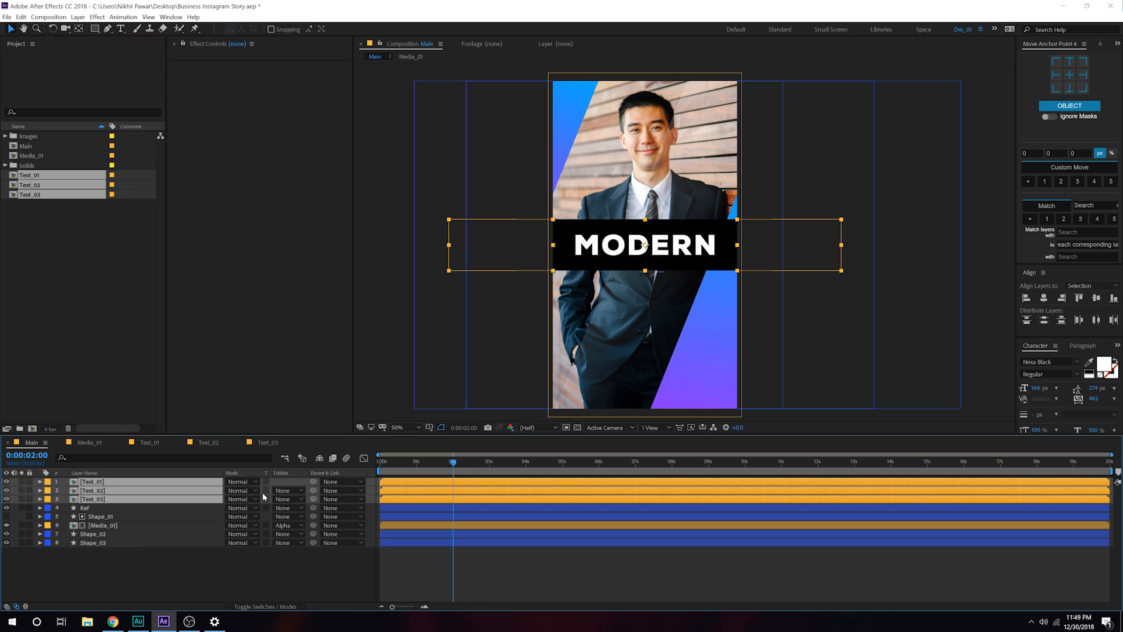
- Scale the Text_01, Text_02 and Text_03 layers in Main to 60%
key(s)
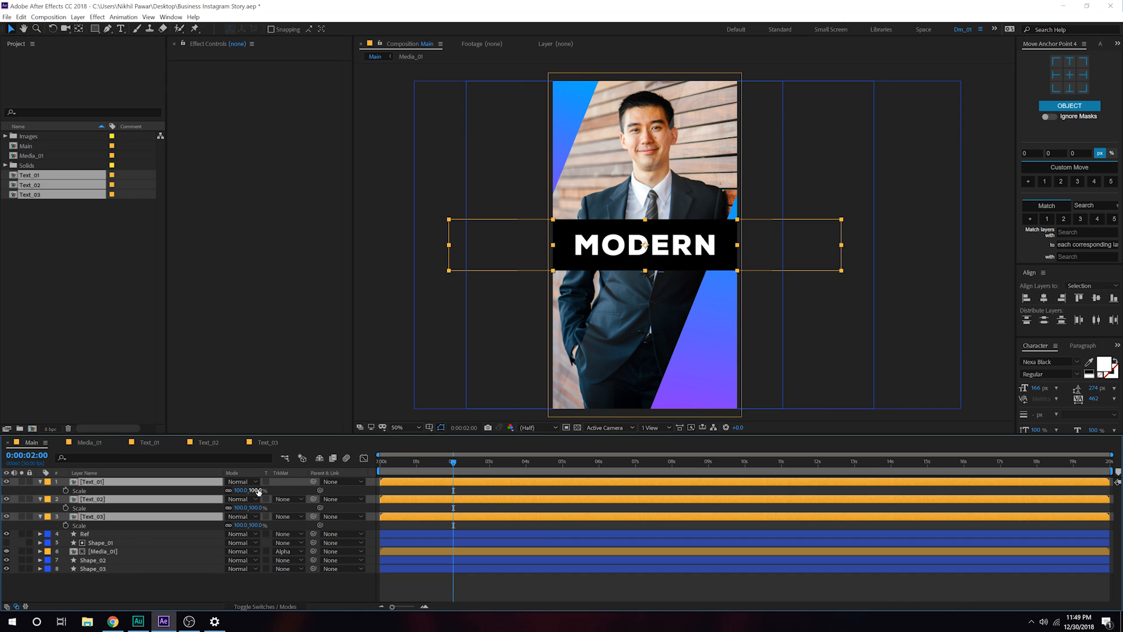
drag(259, 491, 238, 493)
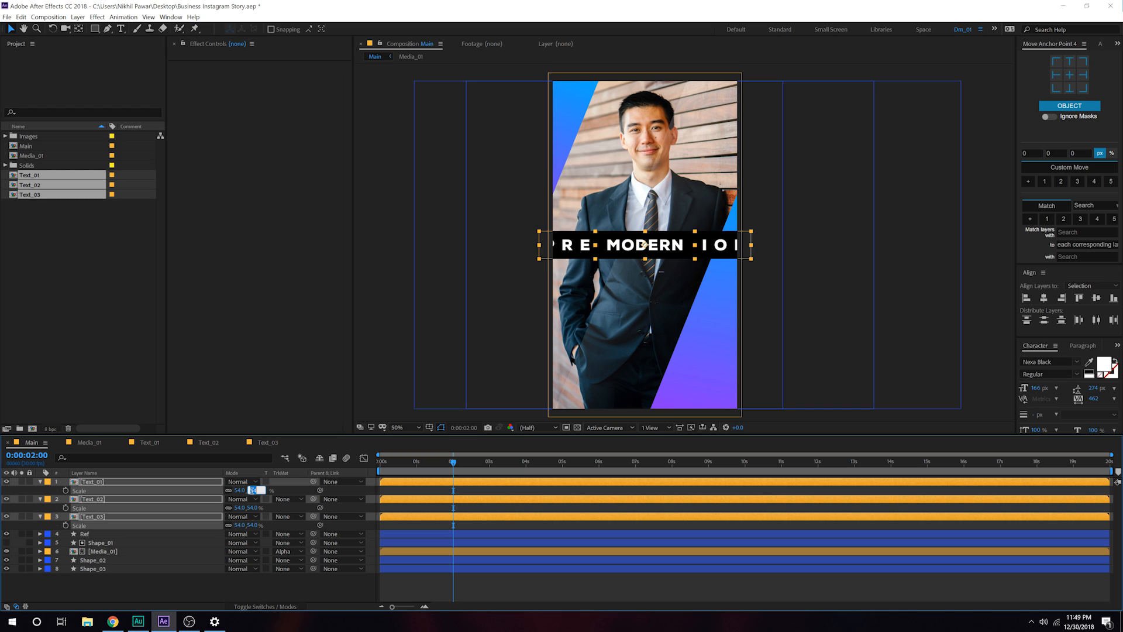
click(203, 594)
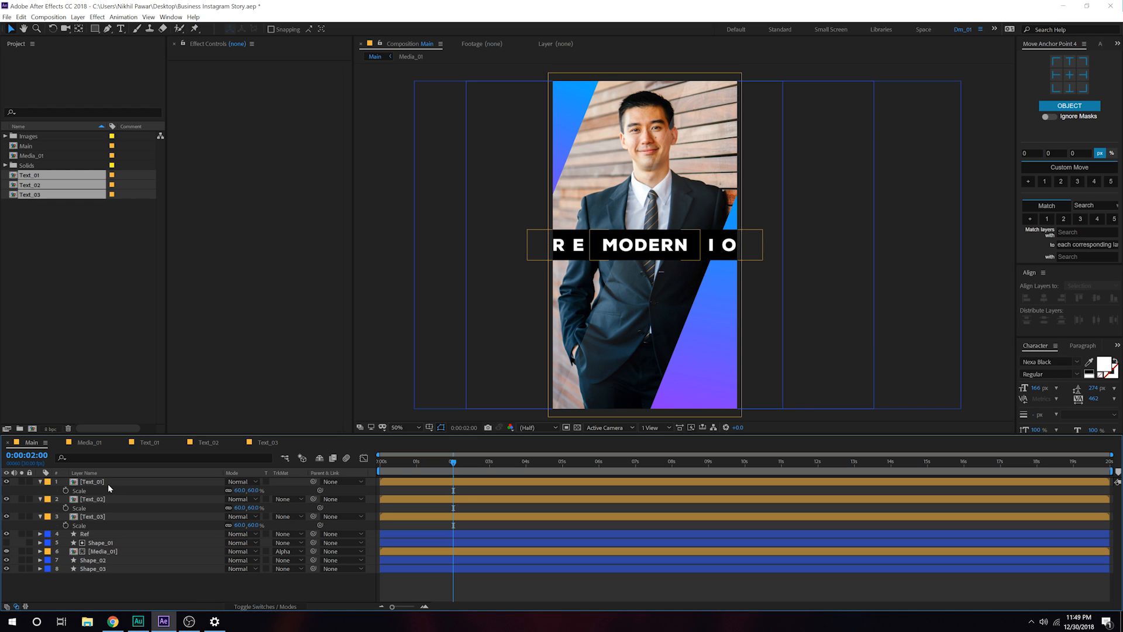
- Stack the MODERN, BUSINESS and PRESENTATION boxes one below the other in the lower part of the story frame
click(91, 481)
drag(661, 251, 674, 316)
click(102, 499)
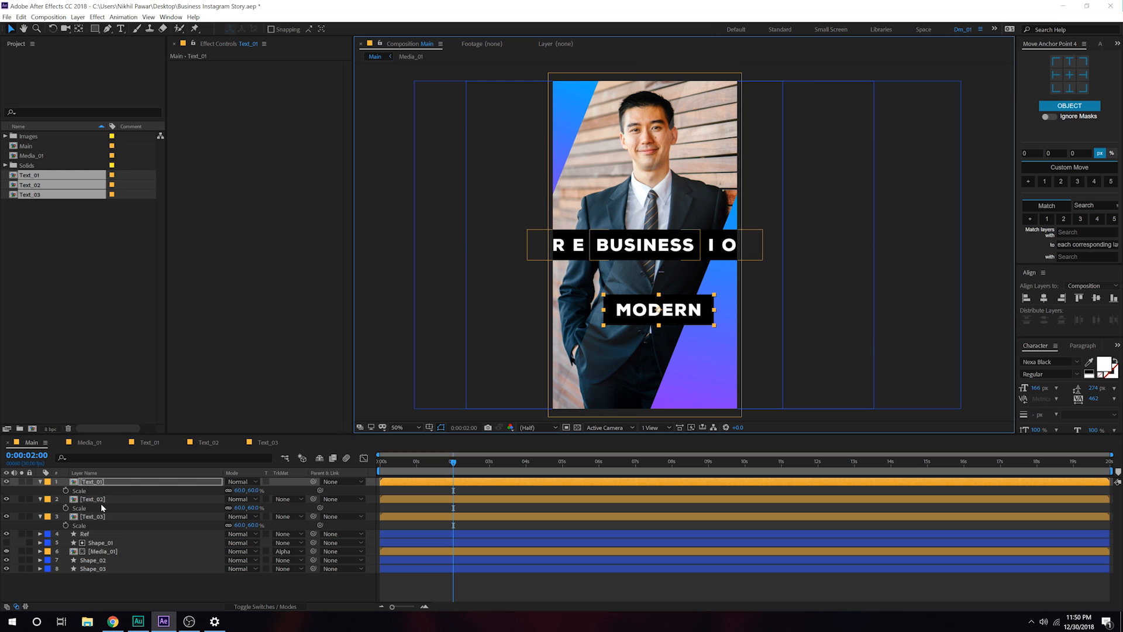
drag(673, 250, 687, 349)
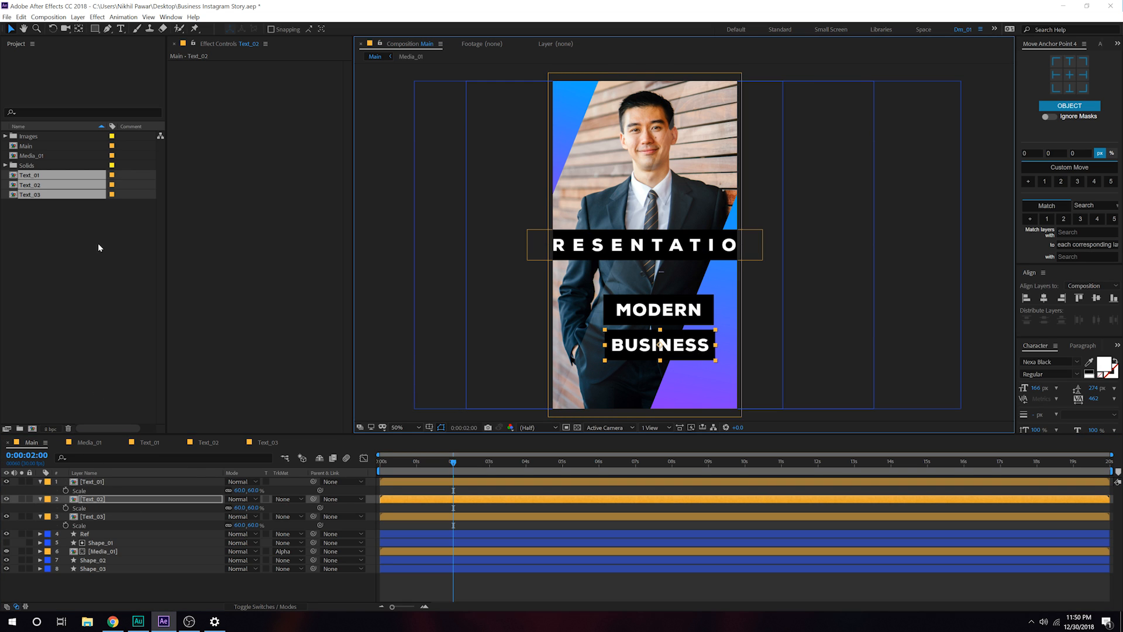
click(123, 516)
drag(664, 246, 681, 383)
- Scale the Text_03 layer to 18% and place PRESENTATION close beneath the BUSINESS box
key(s)
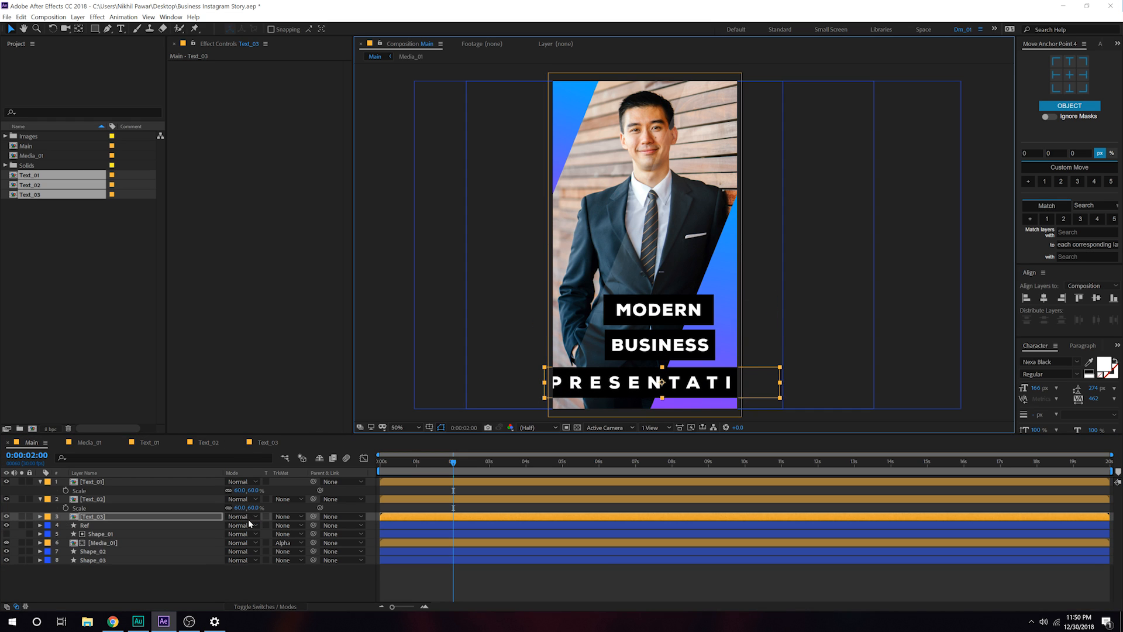
key(s)
drag(240, 524, 234, 526)
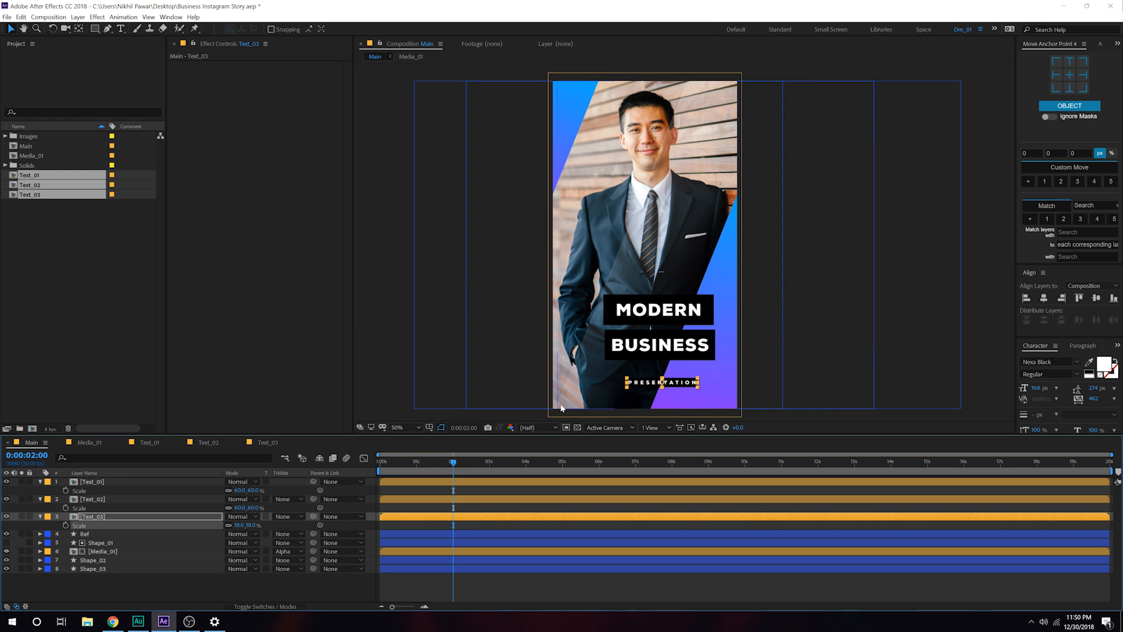
scroll(561, 409, up, 1)
drag(588, 401, 596, 271)
drag(668, 392, 666, 367)
- Stagger the starts of Text_01, Text_02 and Text_03 in that order from about 0:00:02:00 and preview the text reveal
drag(386, 465, 490, 524)
click(452, 463)
click(411, 483)
shift+click(412, 517)
click(416, 494)
click(451, 462)
key(space)
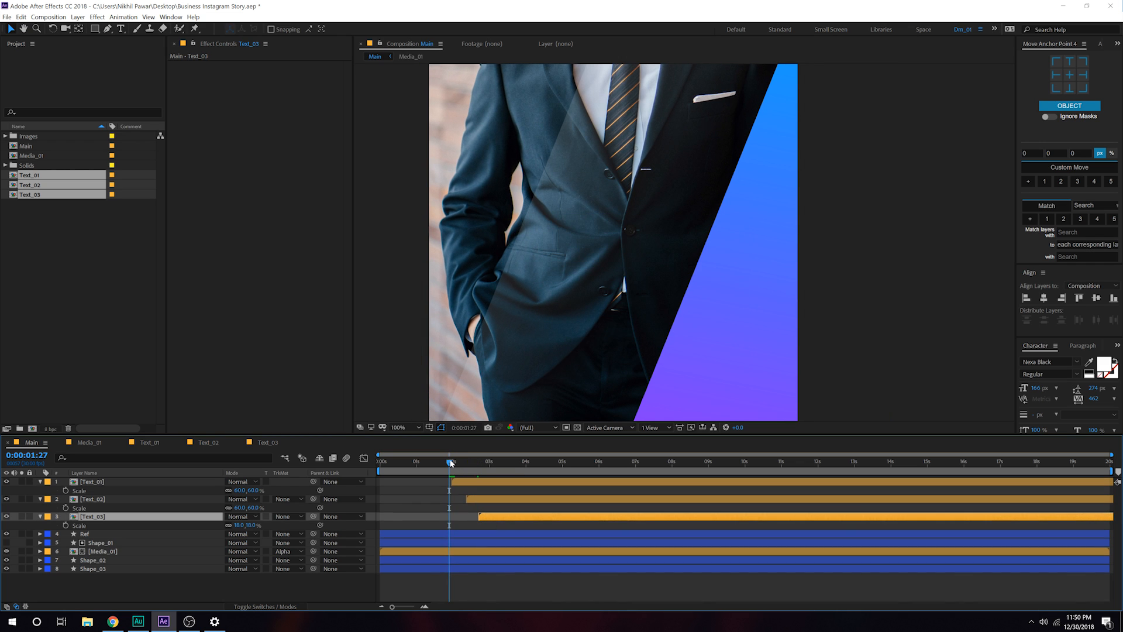
drag(450, 462, 540, 470)
click(103, 584)
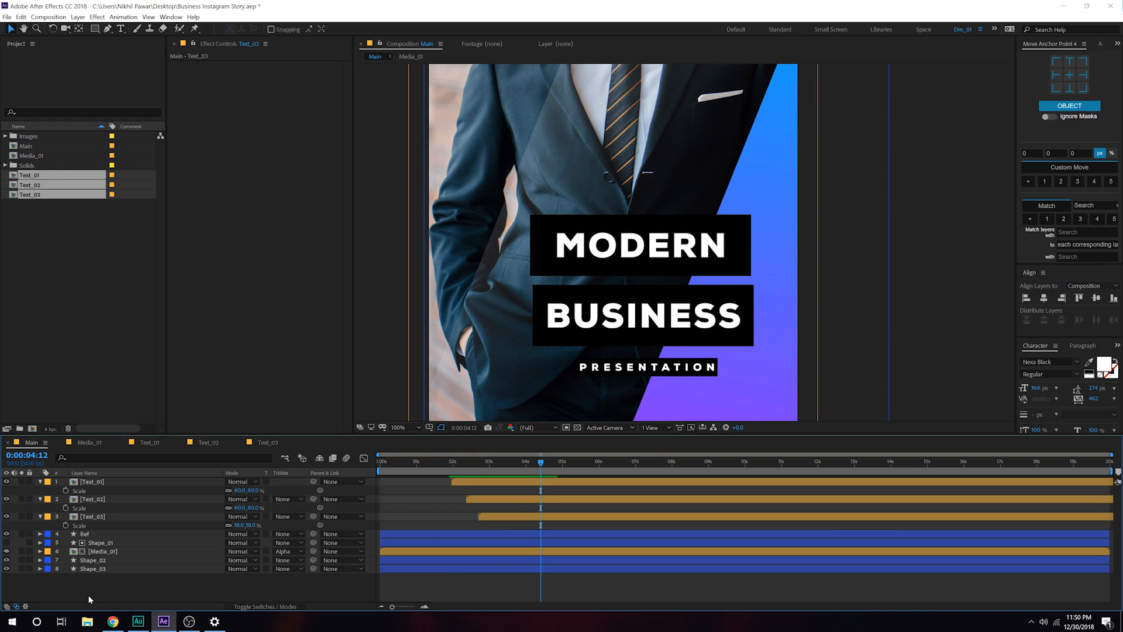
- In the Text_02 composition, apply a Fill effect to the background solid below BUSINESS and set its color to white
double_click(100, 502)
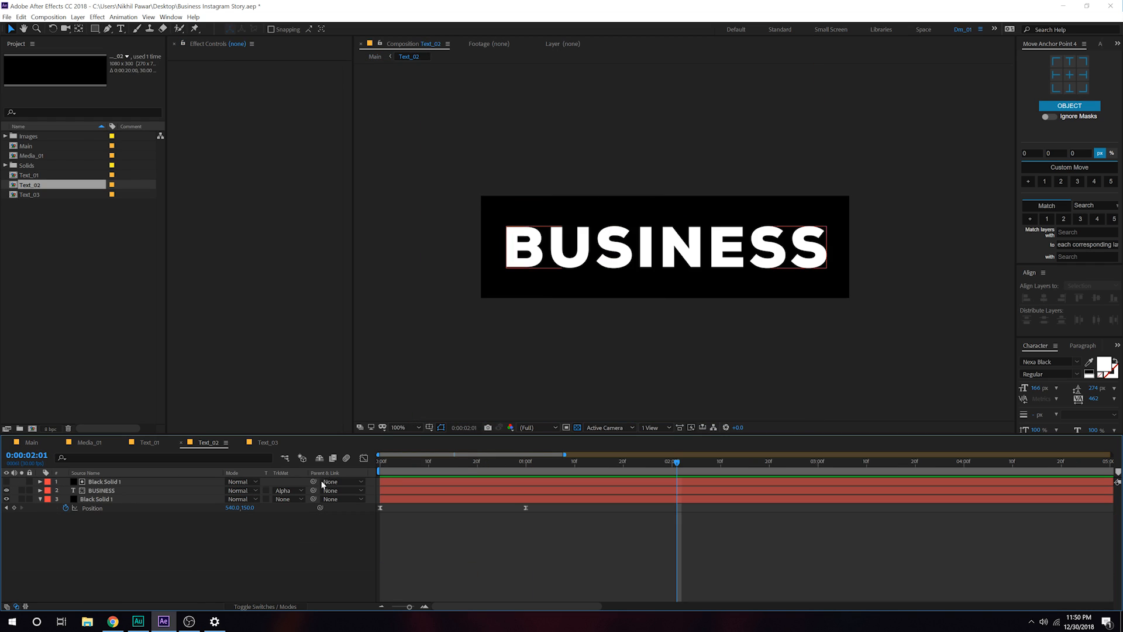
click(97, 501)
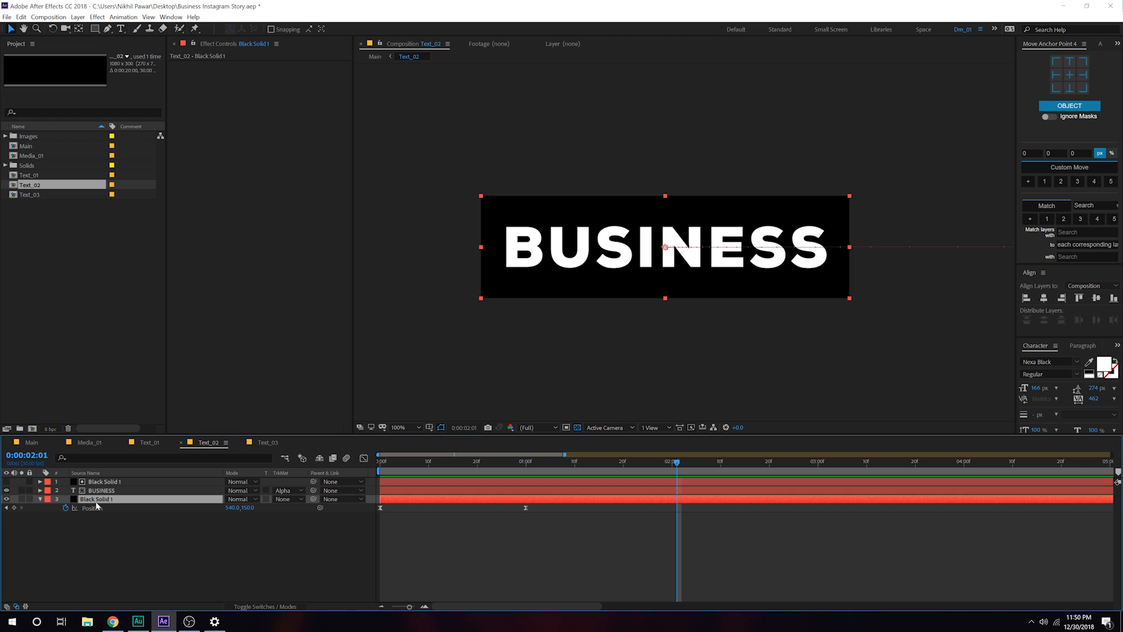
key(ctrl+space)
text(fil)
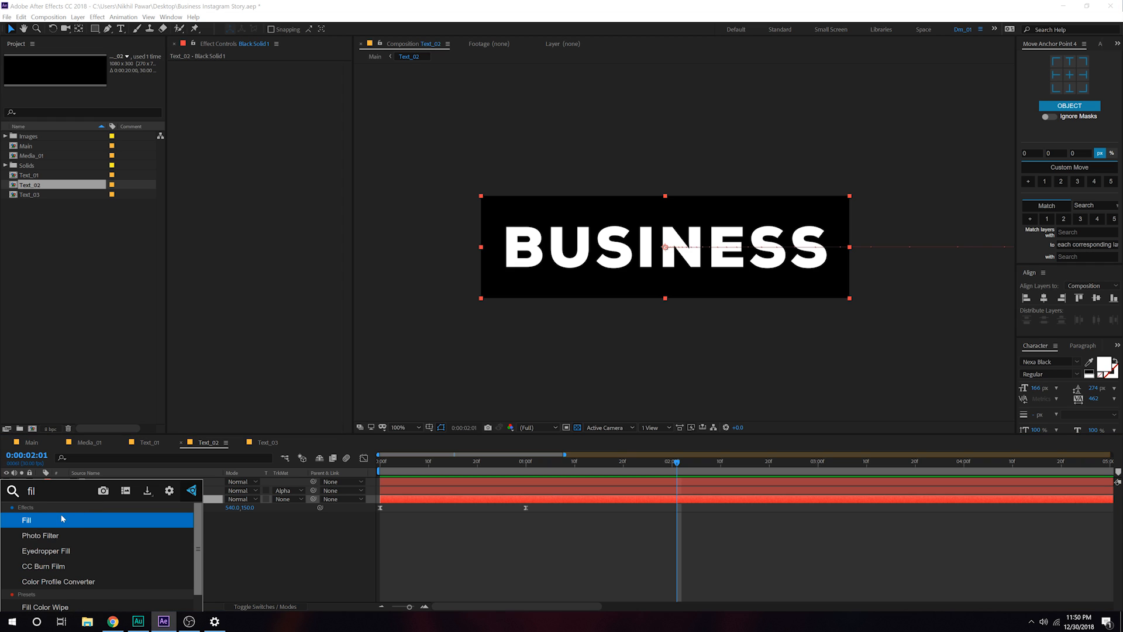
click(63, 519)
click(274, 92)
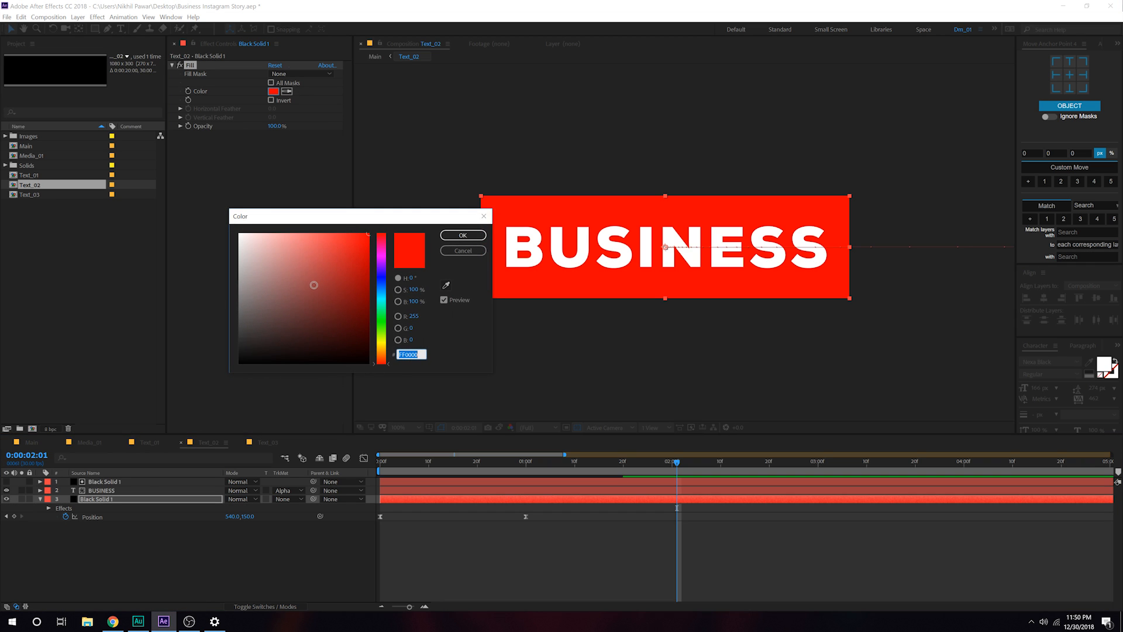
click(239, 217)
click(464, 233)
- Set the BUSINESS text color to black (000000) and return to the Main composition
click(100, 490)
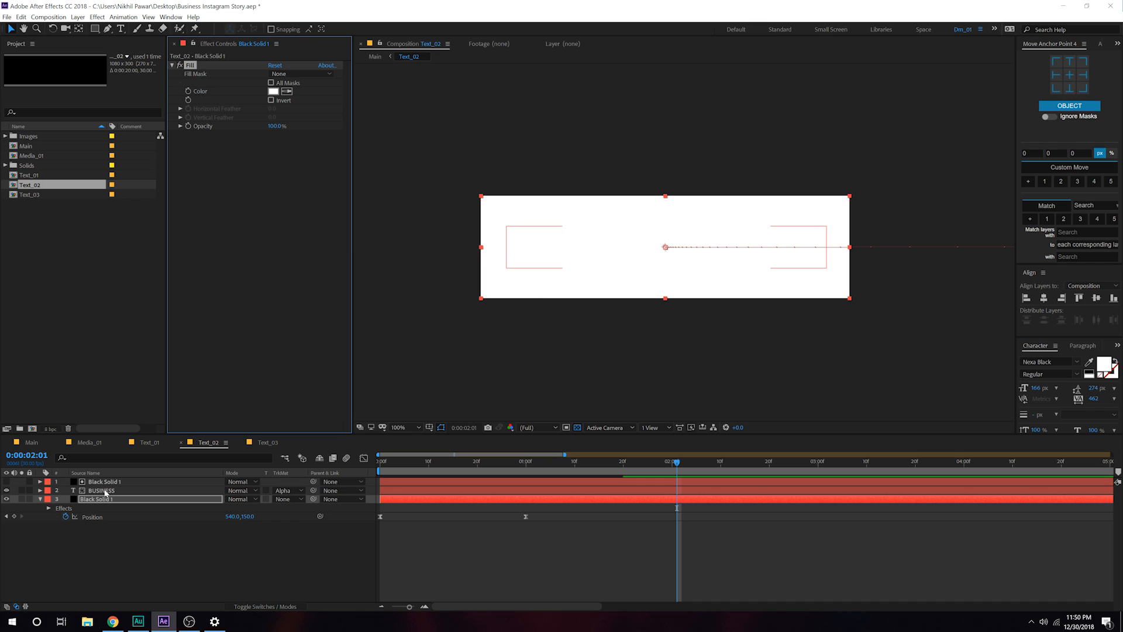
click(1104, 367)
drag(314, 329, 187, 389)
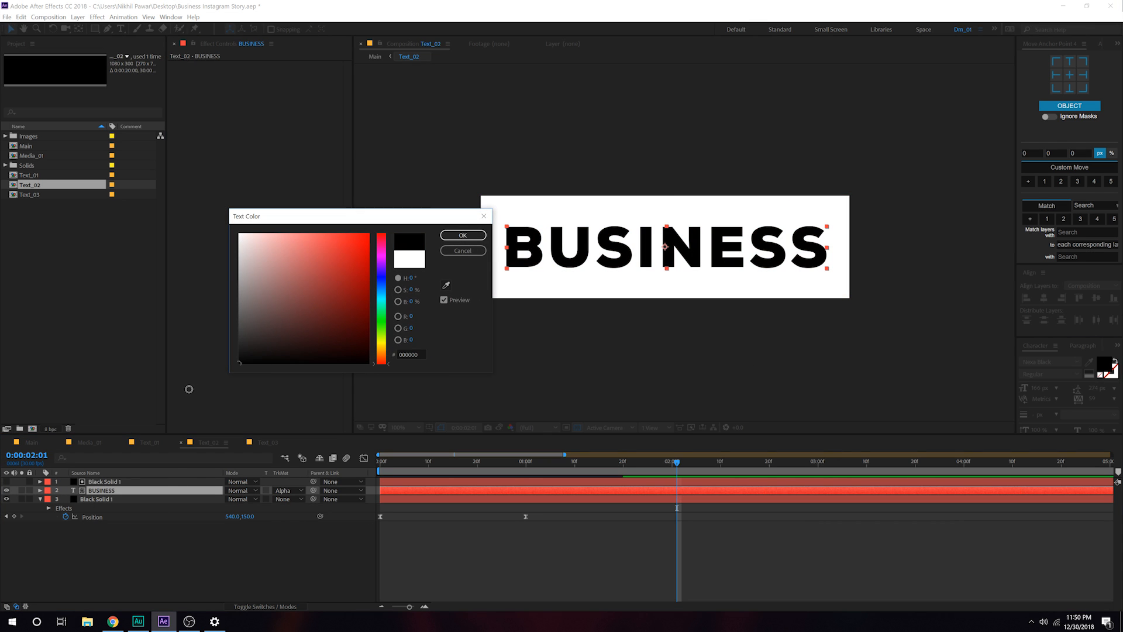
key(Return)
click(41, 446)
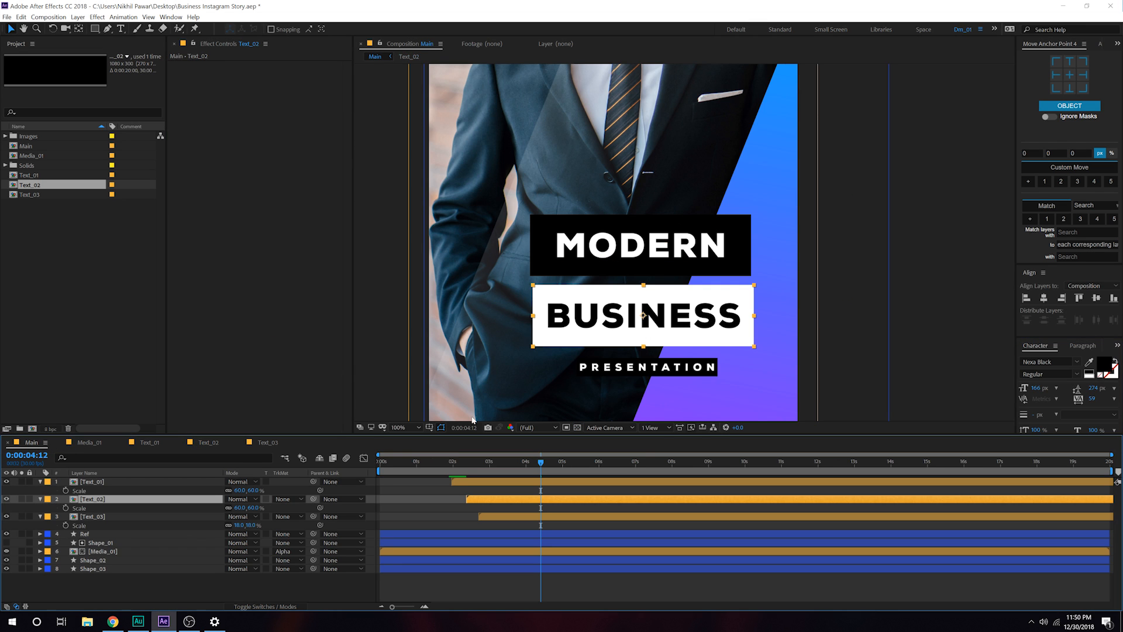
- Bring the whole story frame into view and collapse the open properties of all layers in Main
click(192, 579)
scroll(672, 293, down, 1)
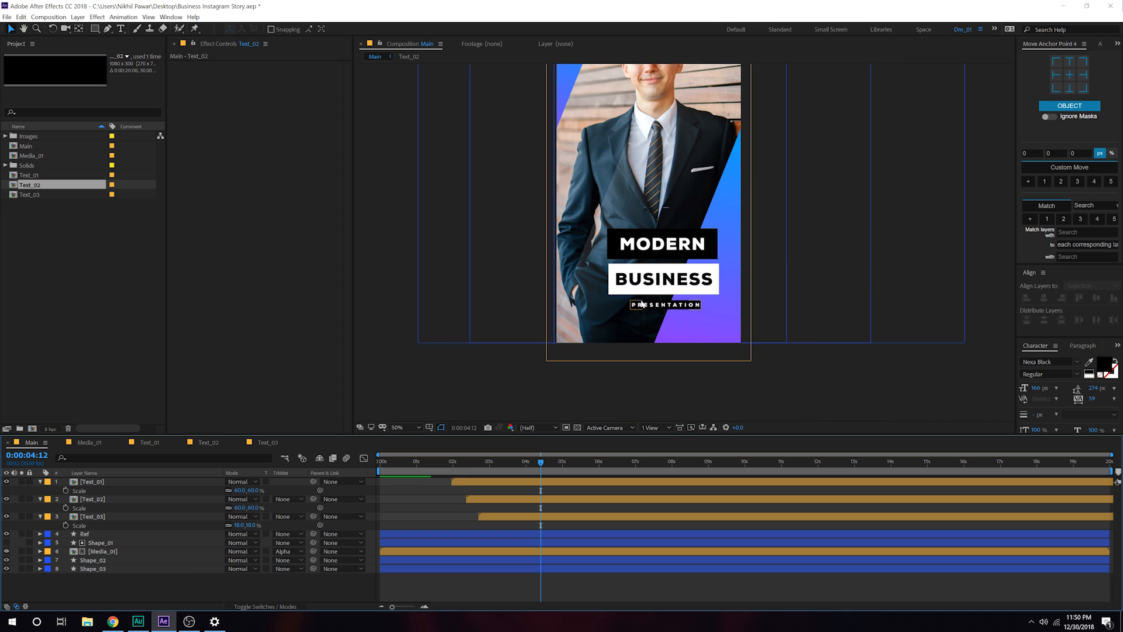
key(space)
drag(652, 263, 608, 332)
key(ctrl+a)
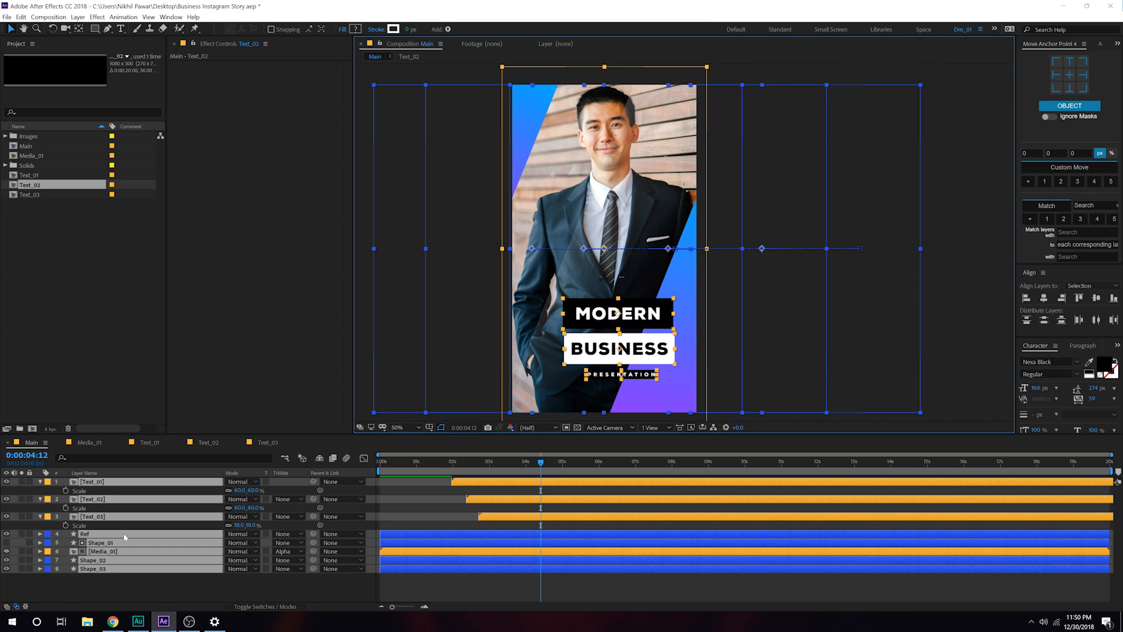
key(u)
key(u)
click(94, 574)
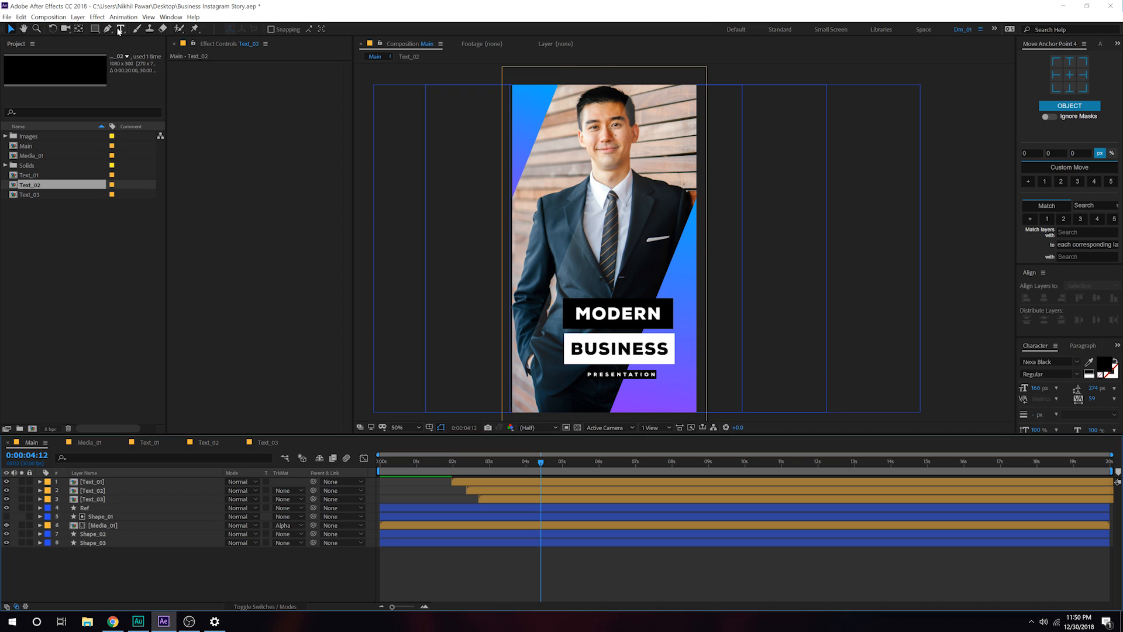
- Add a text layer reading 01 at the upper-left corner of the story frame
click(120, 28)
click(513, 101)
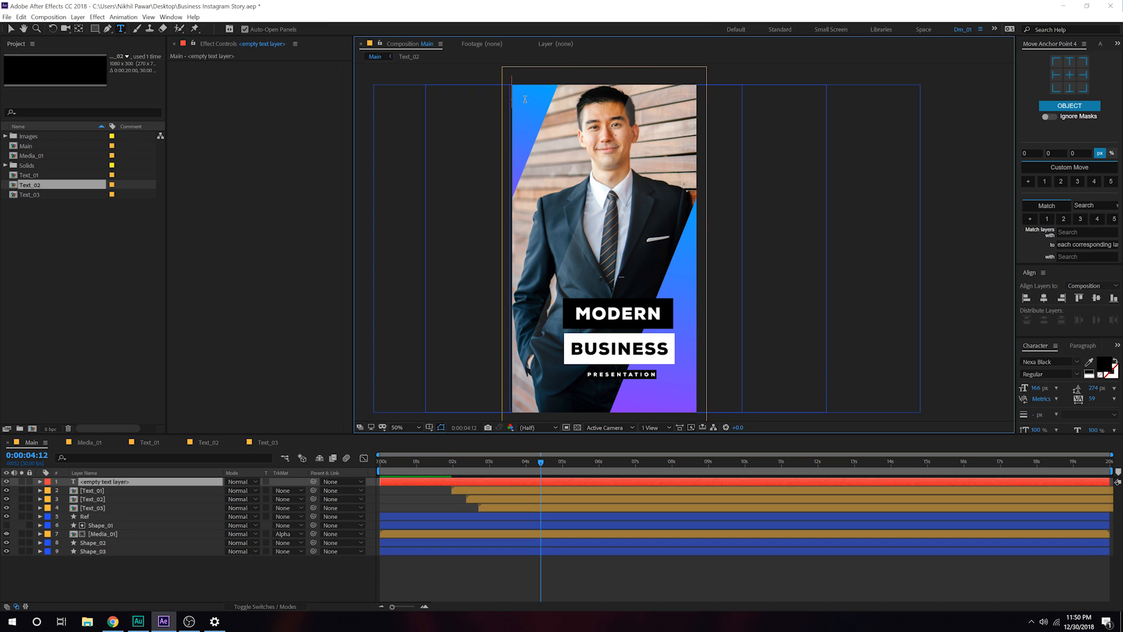
text(01)
click(10, 29)
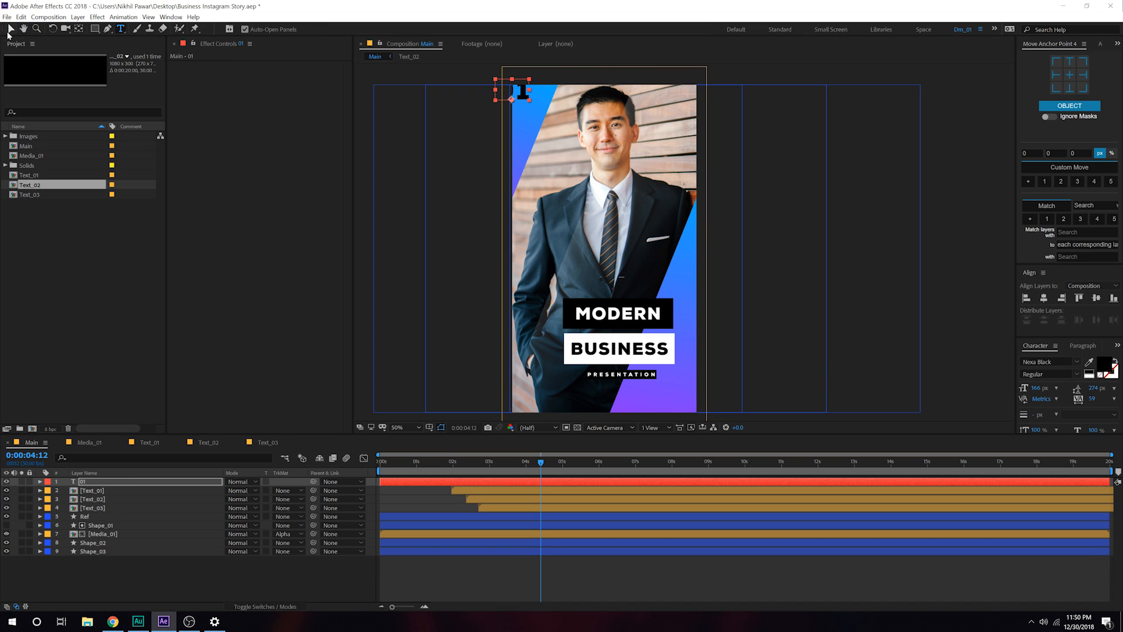
- Make the 01 text white at 72 px and place it inside the frame's upper-left corner on the blue gradient shape
click(1103, 367)
drag(287, 264, 175, 202)
click(443, 235)
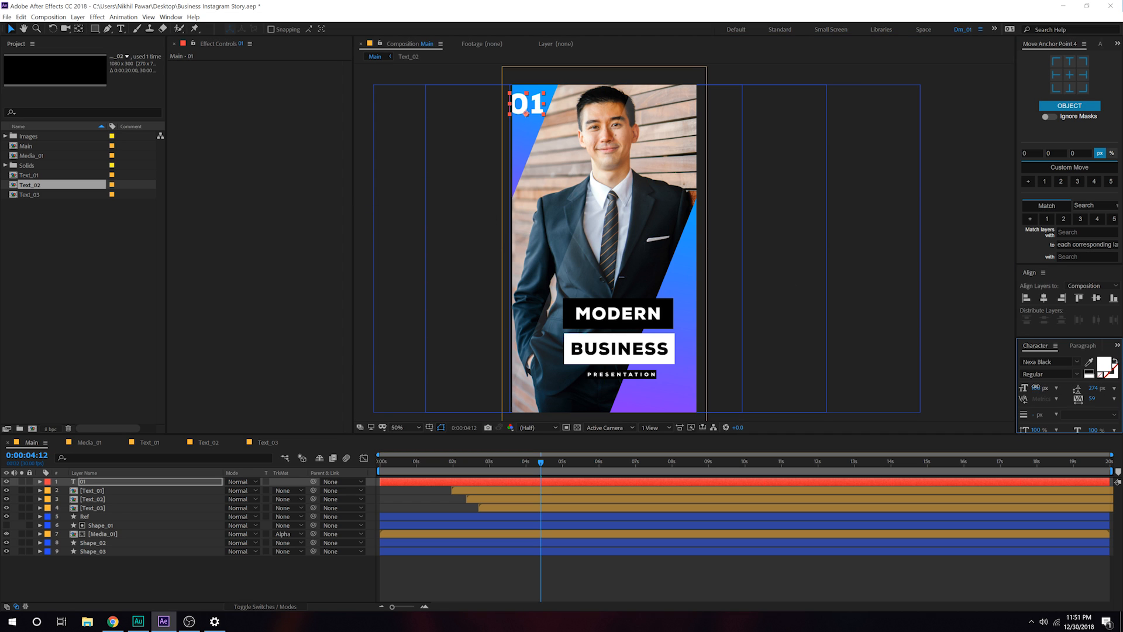
drag(1035, 388, 989, 387)
scroll(578, 258, up, 3)
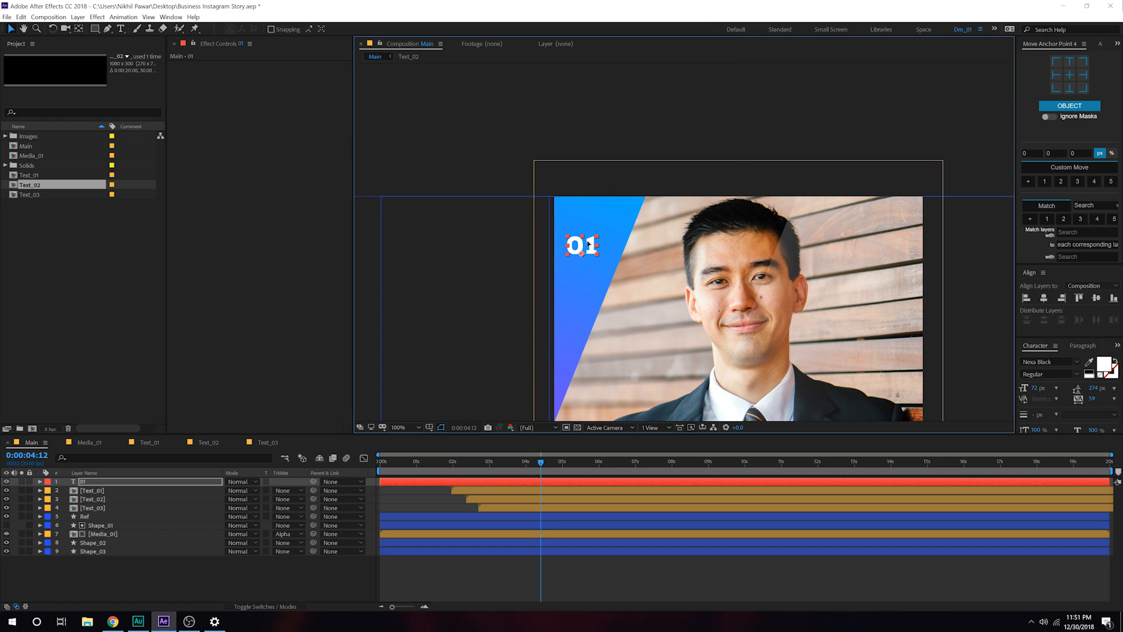
drag(588, 244, 592, 230)
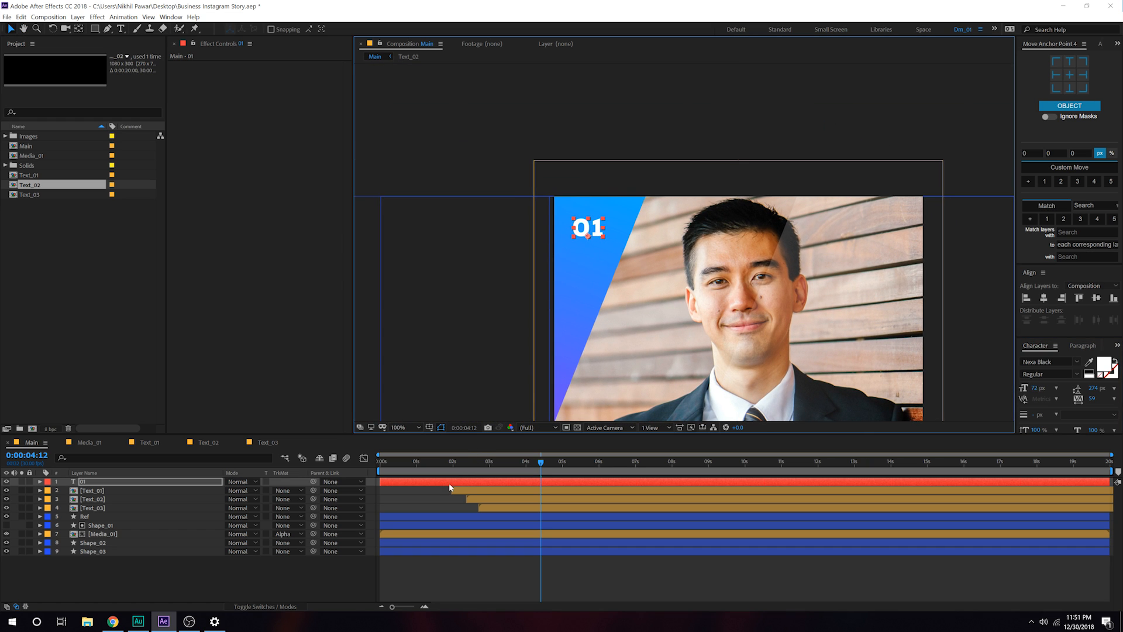
- Animate the 01 text's Position from just above the frame at 0:00:00:00 to its place at 0:00:01:00, with Easy Ease on both keyframes
mouse_move(435, 471)
mouse_down()
mouse_move(469, 471)
mouse_move(417, 470)
mouse_up()
click(91, 481)
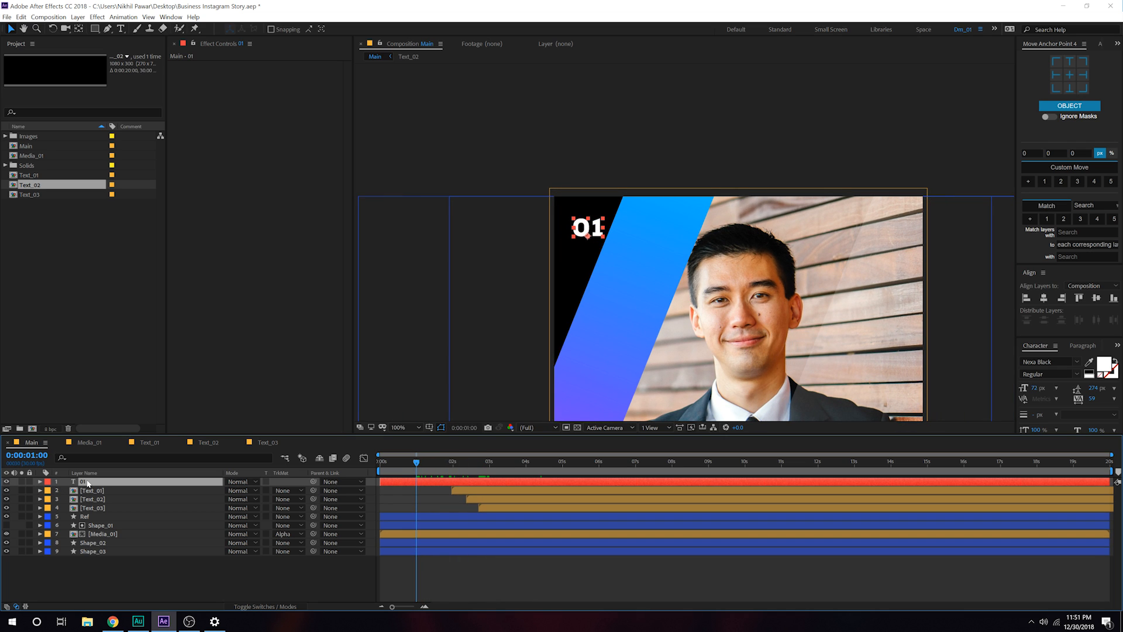
key(p)
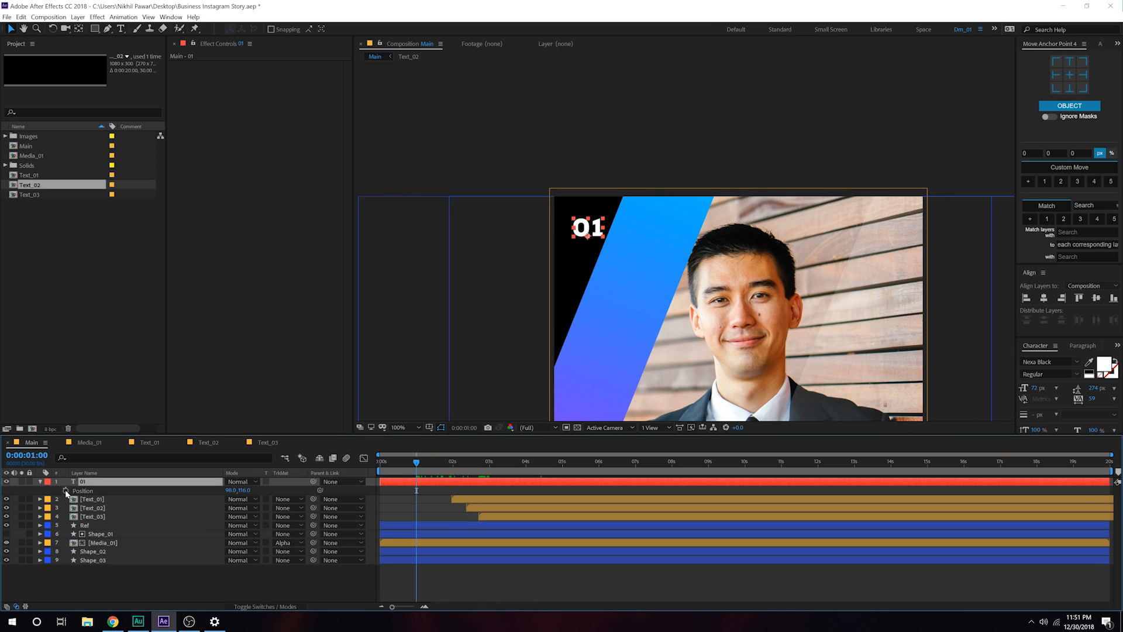
click(65, 491)
drag(418, 465, 380, 463)
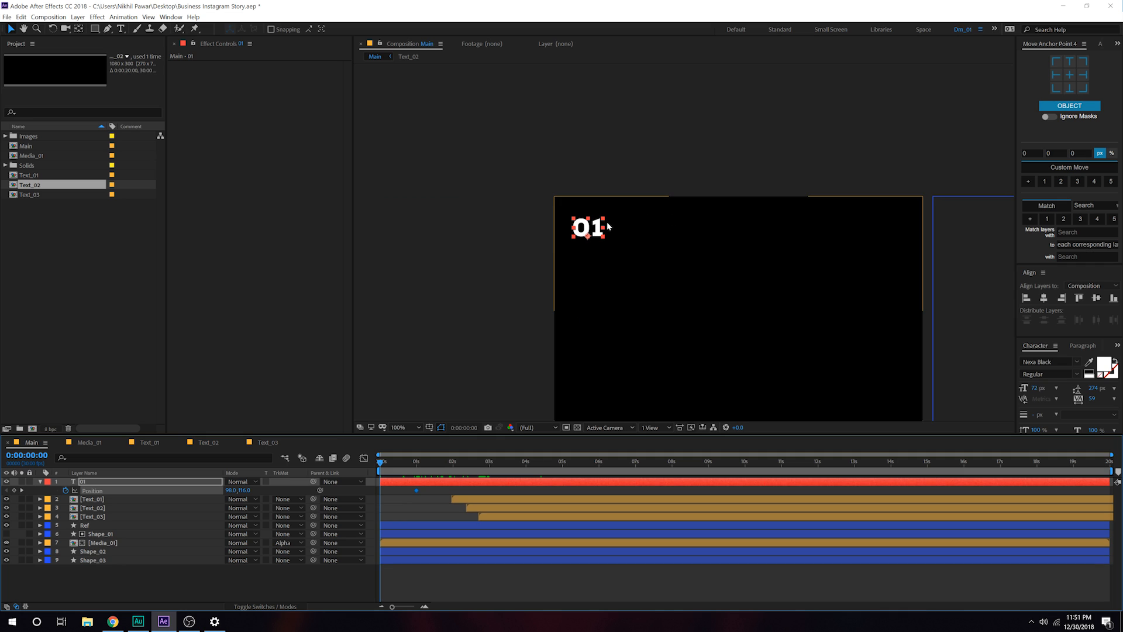
drag(596, 230, 596, 185)
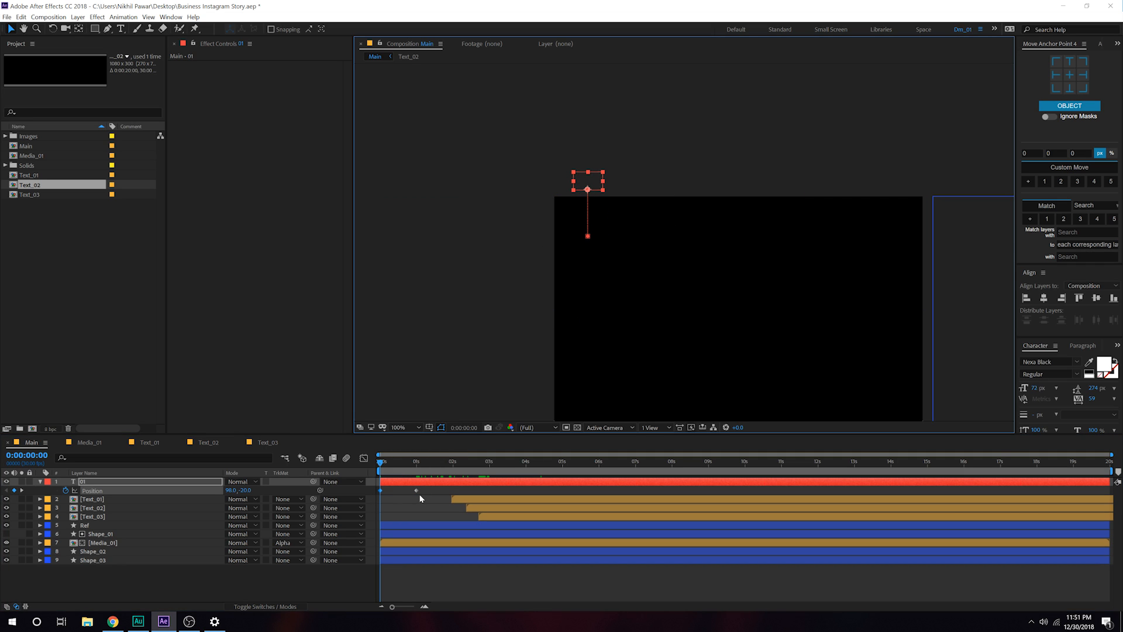
drag(419, 498, 360, 489)
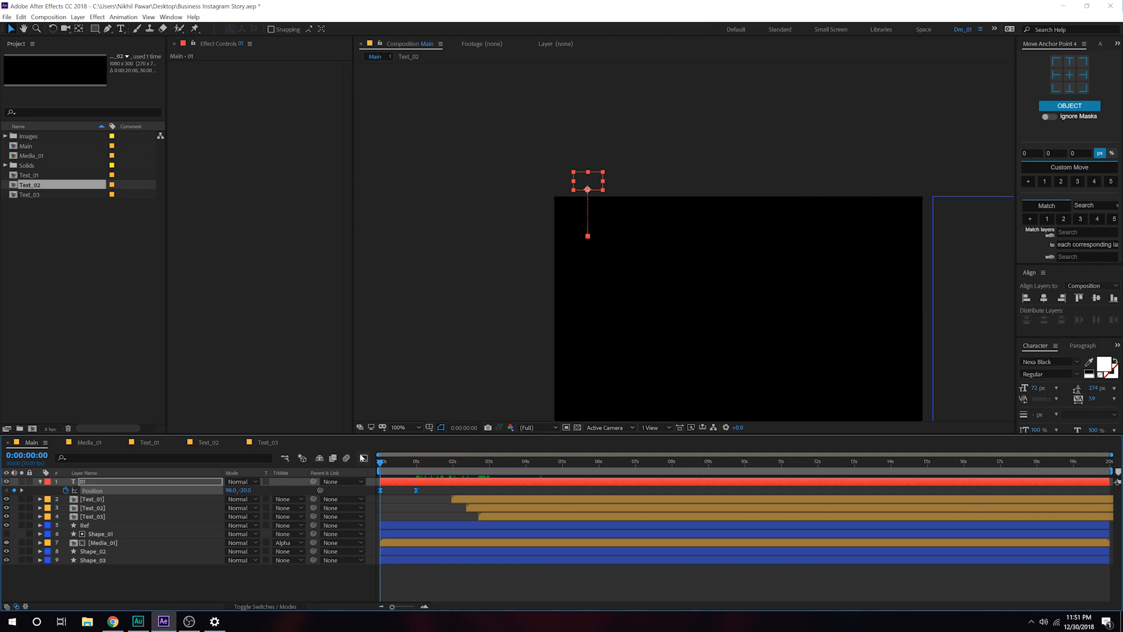
- Strengthen the ease into the 01 text's last Position keyframe in the speed graph
click(363, 457)
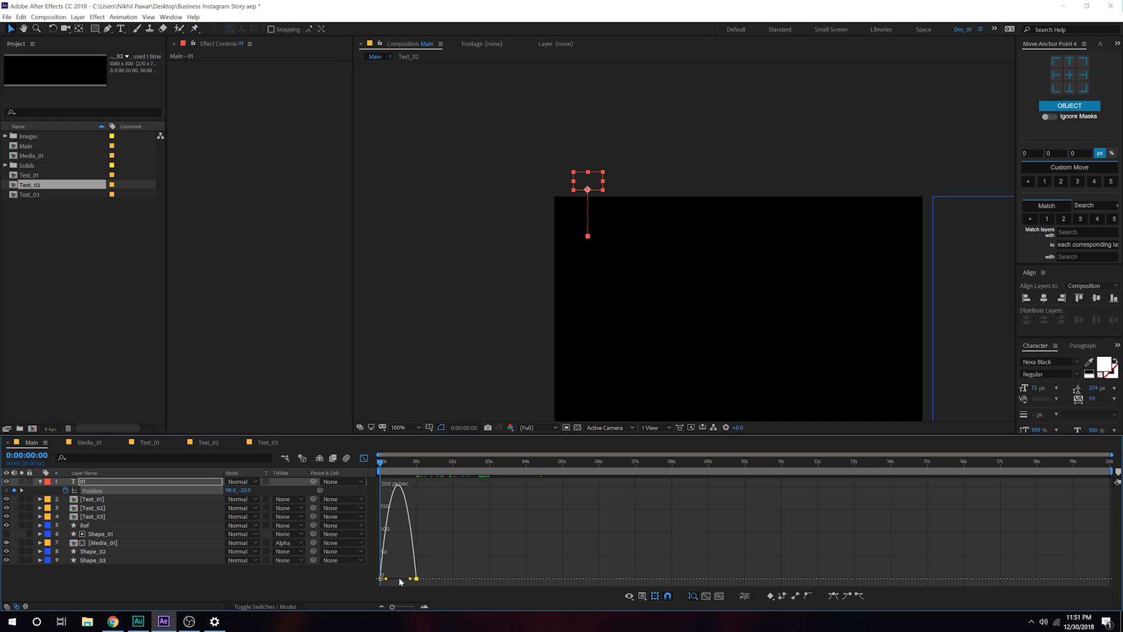
drag(411, 578, 398, 578)
click(363, 459)
- Shift the 01 layer to start together with Text_01 at about 2 seconds, and preview the animation
click(479, 489)
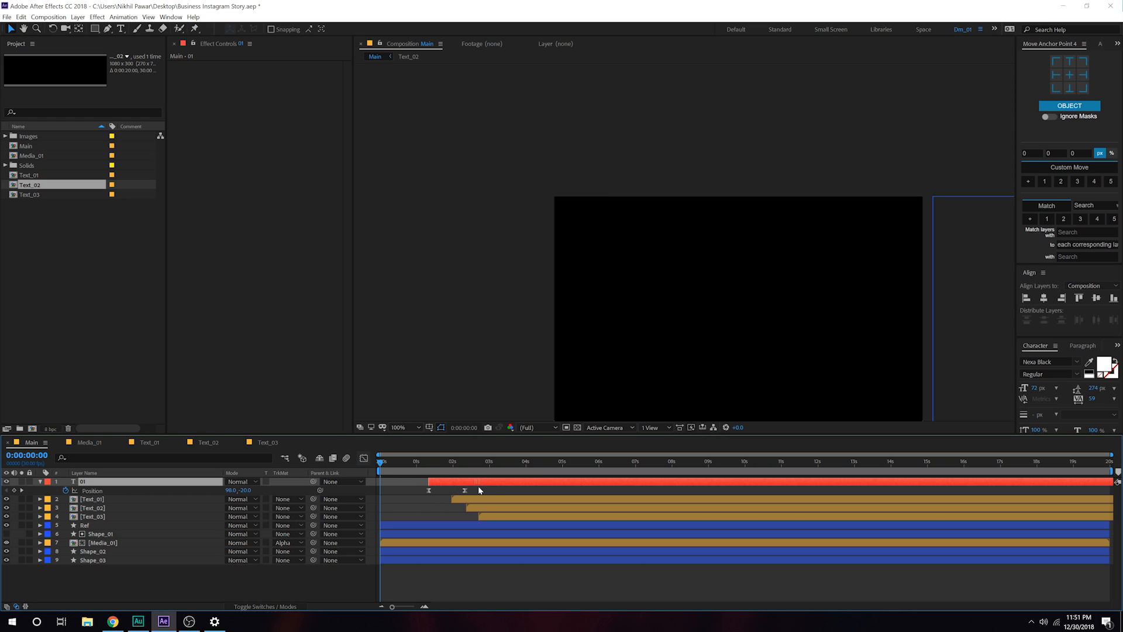
click(486, 565)
key(space)
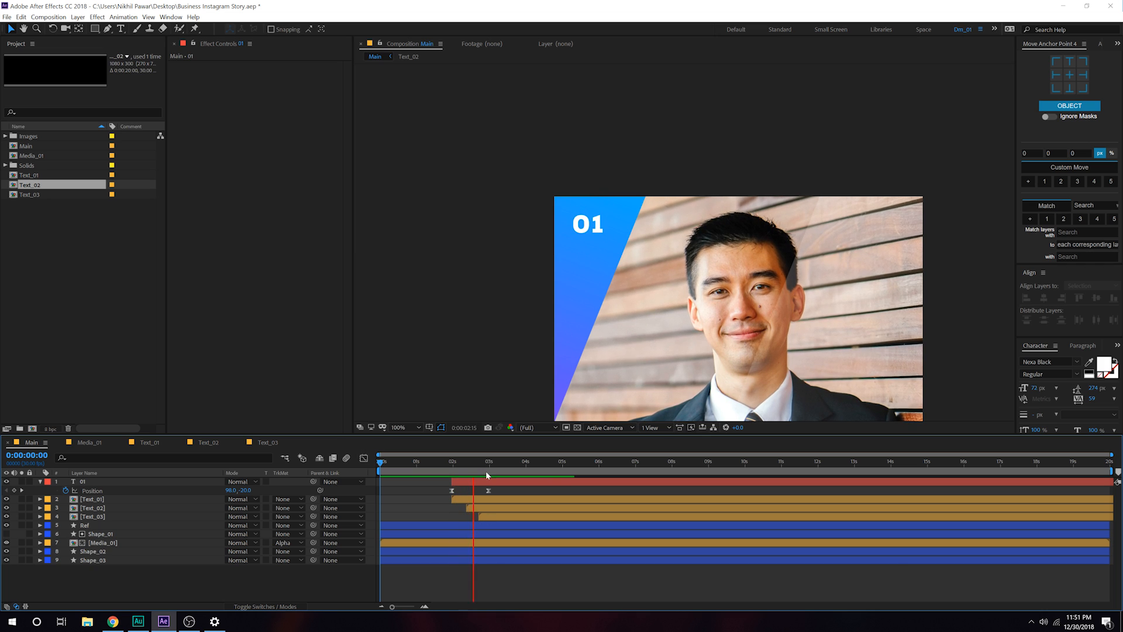
click(451, 462)
scroll(543, 330, down, 3)
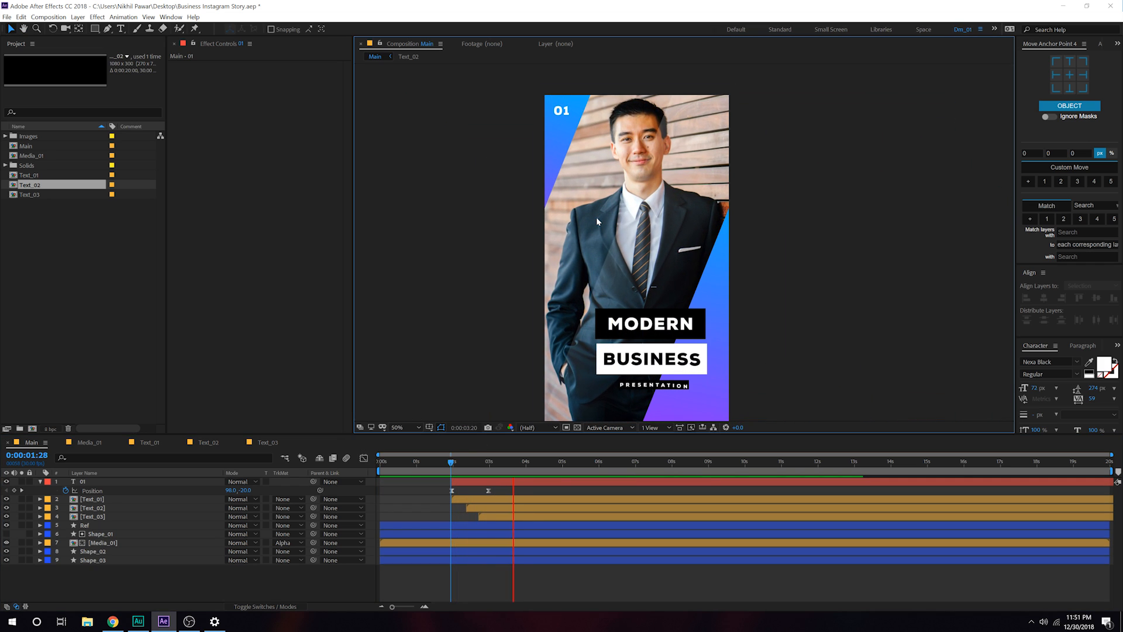
drag(451, 462, 545, 479)
drag(617, 330, 609, 325)
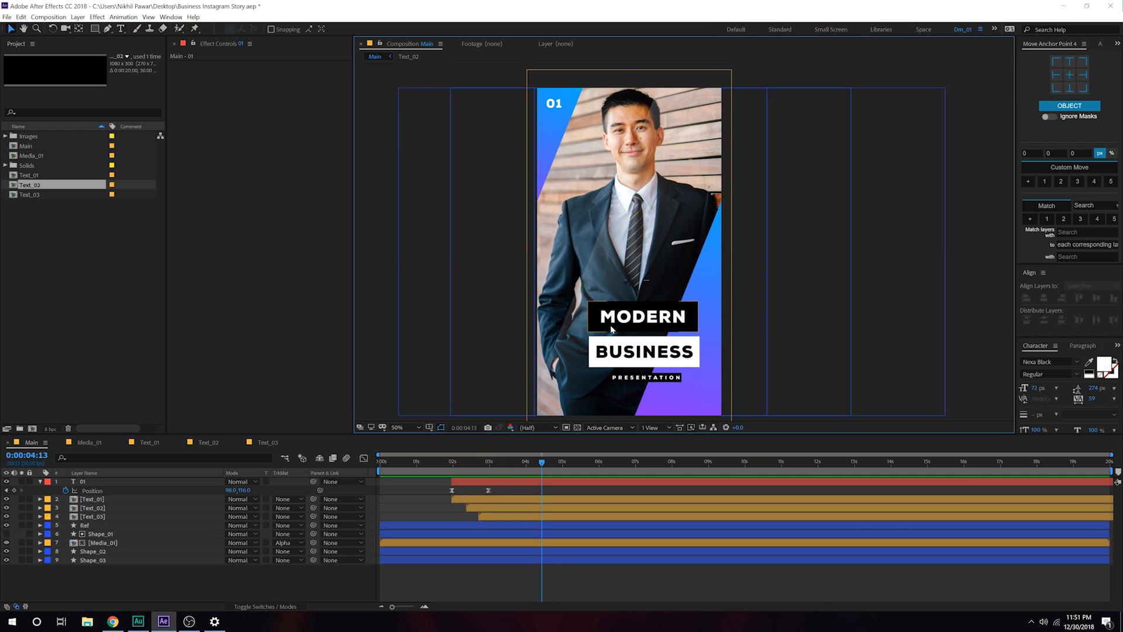
click(40, 481)
- Duplicate the Shape_01 and Media_01 layer pair and move the copies to start at 0:00:05:00
drag(541, 462, 563, 472)
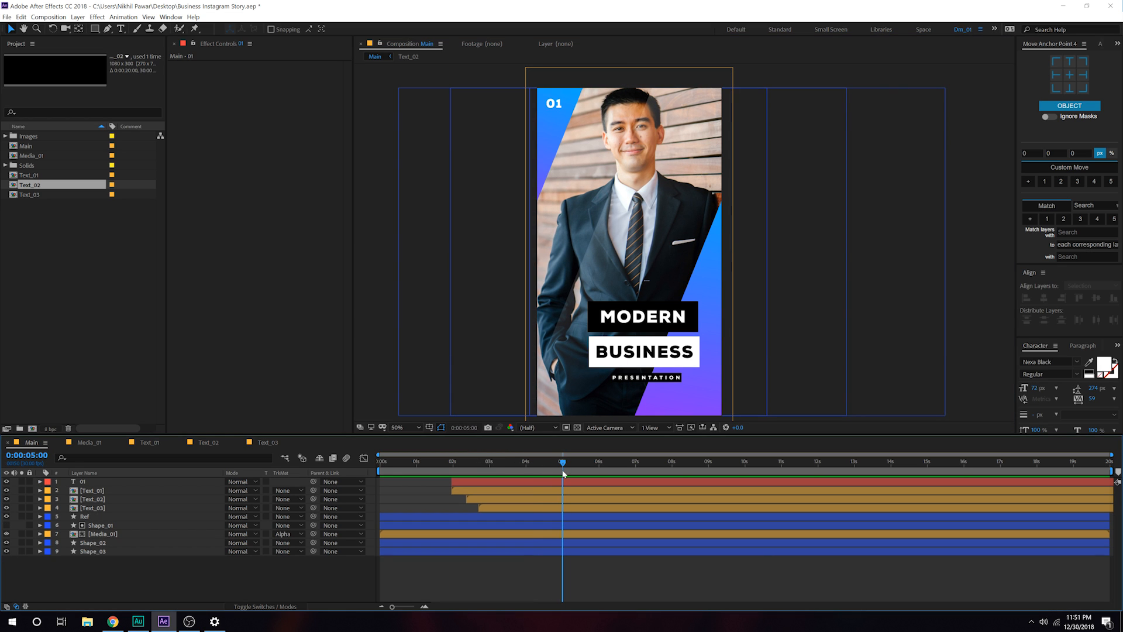
click(99, 534)
shift+click(98, 527)
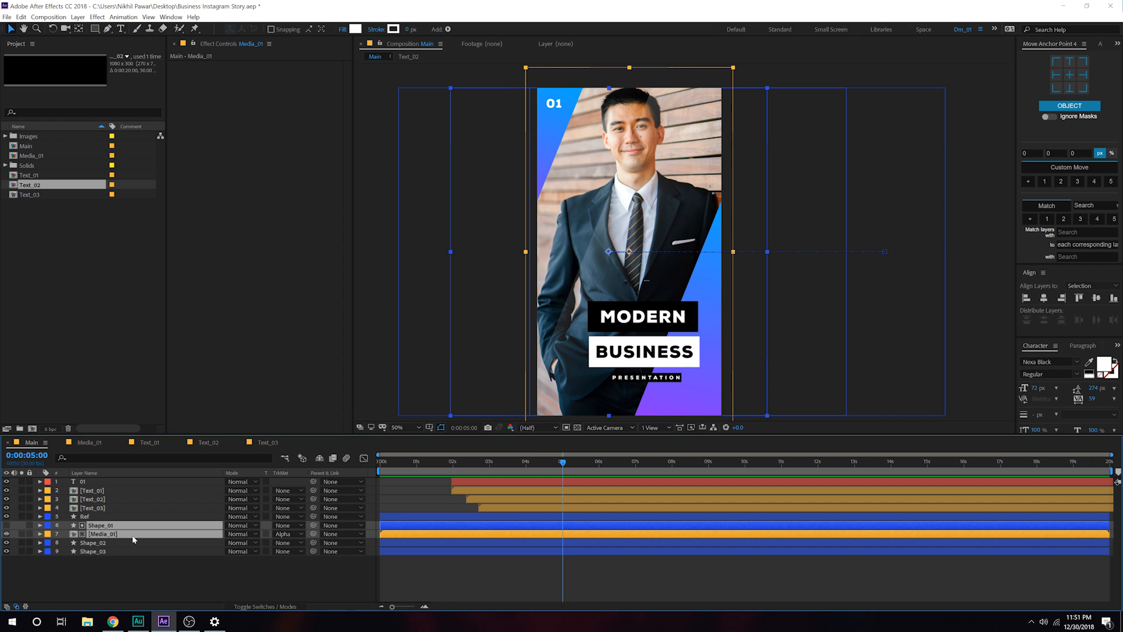
key(ctrl+d)
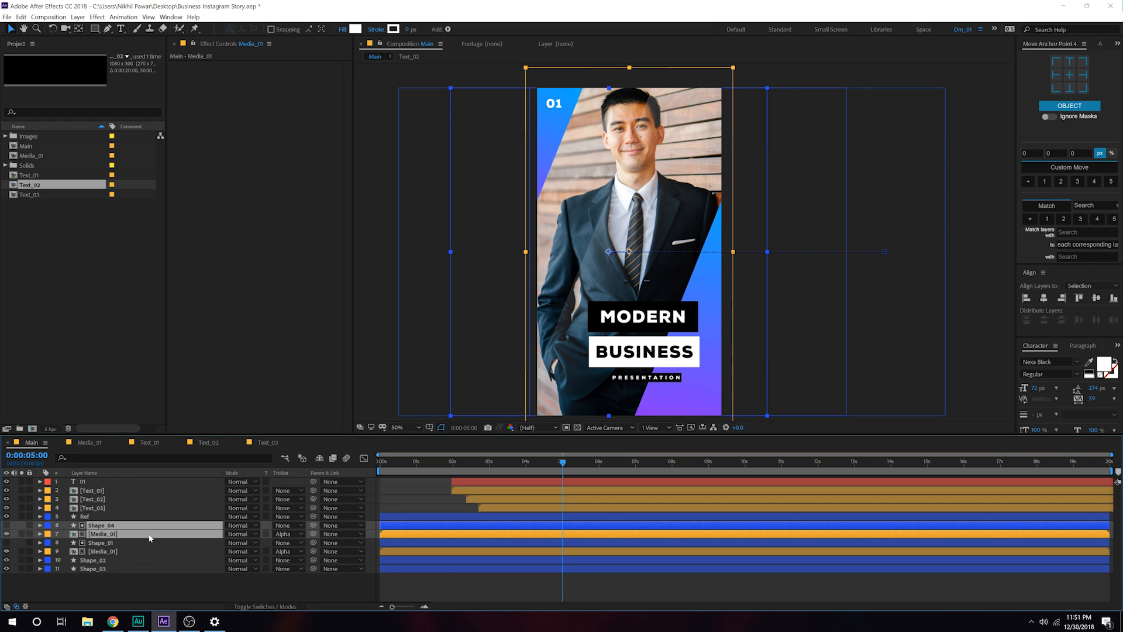
drag(395, 530, 577, 544)
click(577, 584)
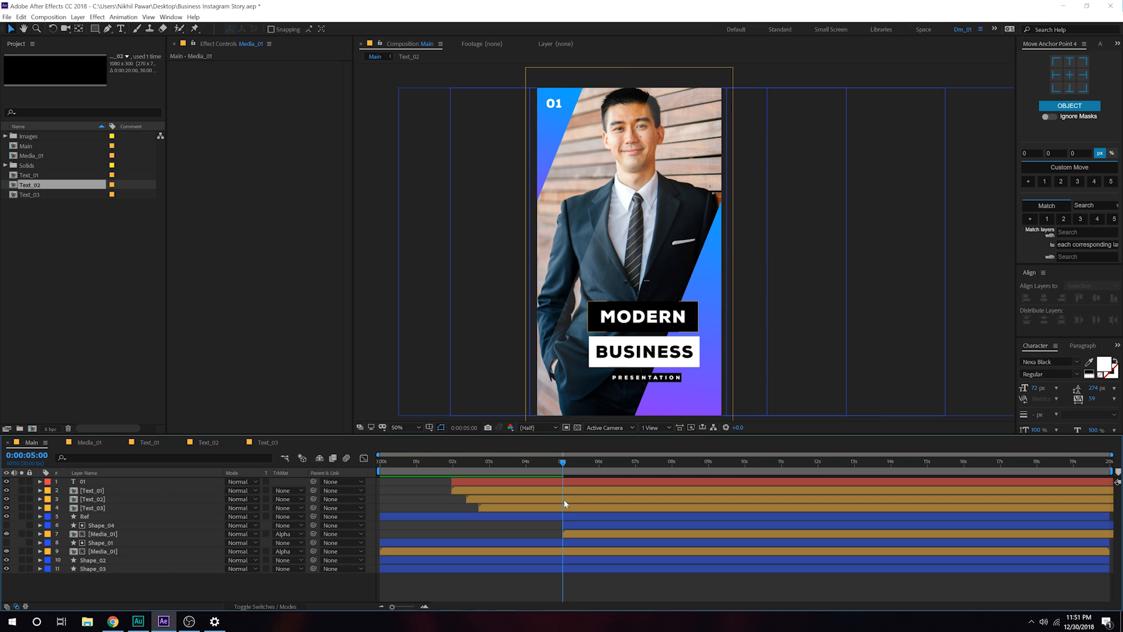
- Duplicate the Media_01 composition in the project and replace the Media_01 layer starting at 0:00:05:00 with the copy
click(572, 534)
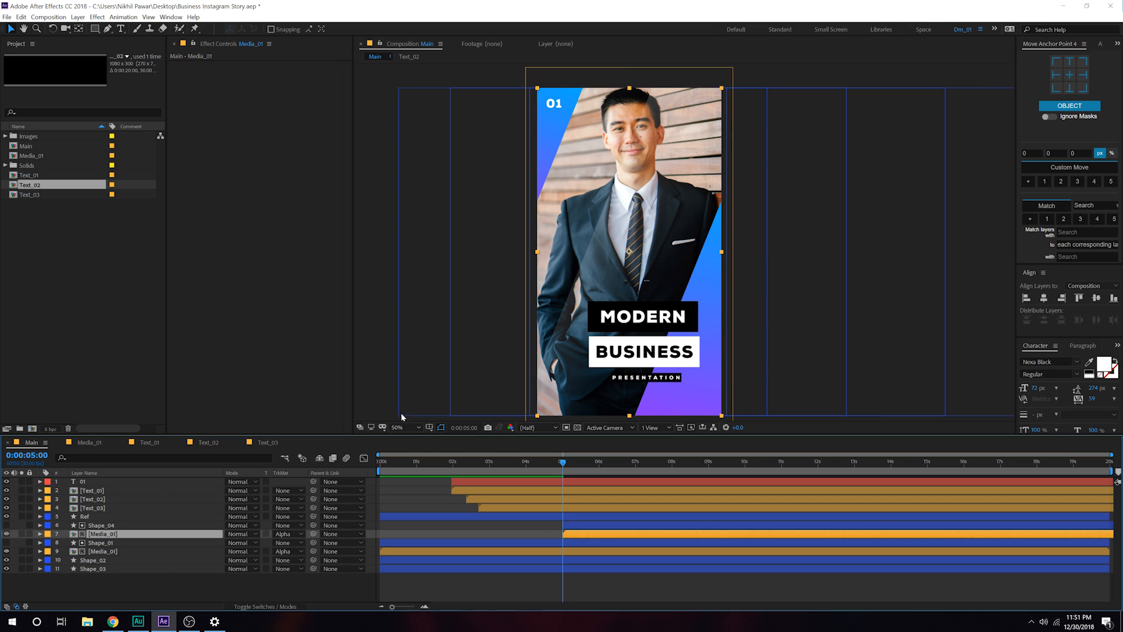
click(29, 165)
click(23, 157)
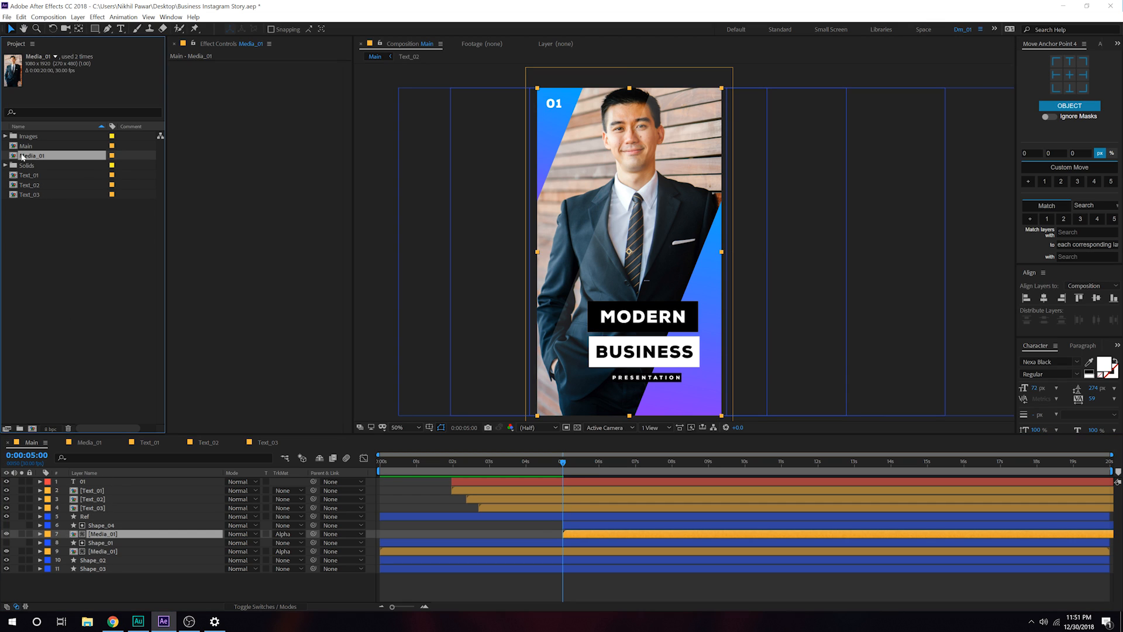
key(ctrl+d)
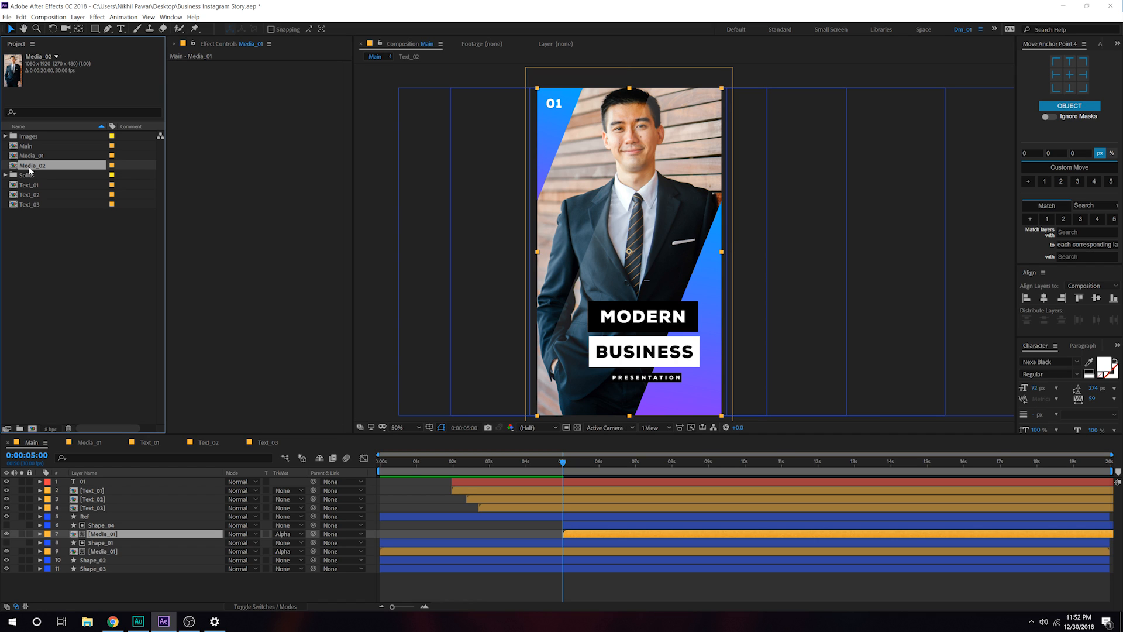
drag(29, 172, 107, 538)
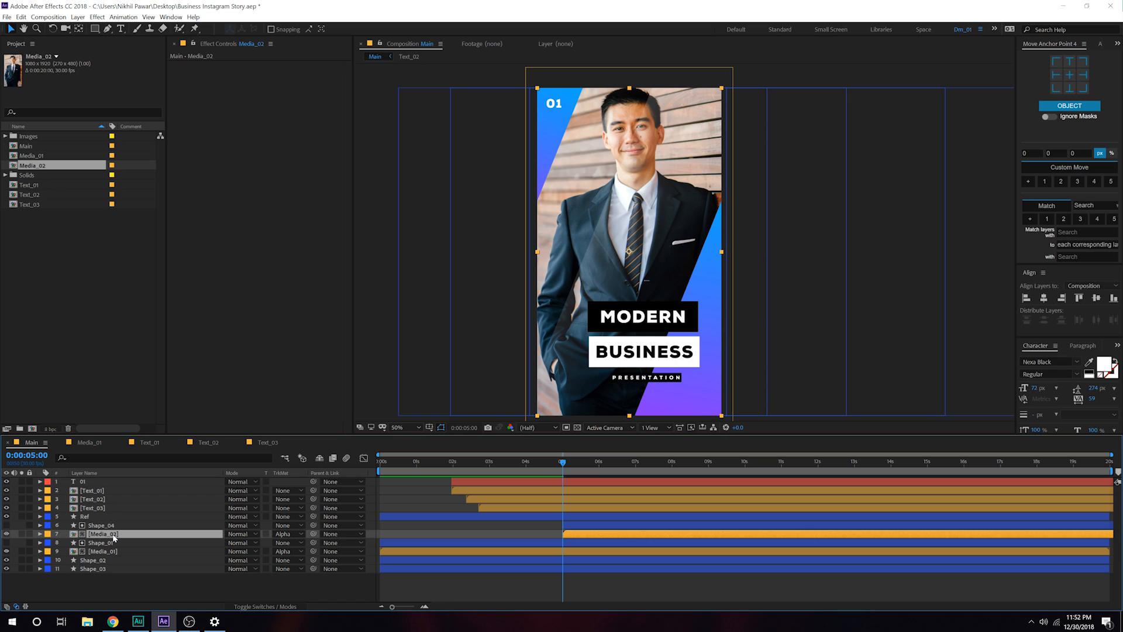
- In the Media_02 composition, delete the existing photo layer and add Image_02 from the Images folder
double_click(113, 537)
click(100, 482)
key(Delete)
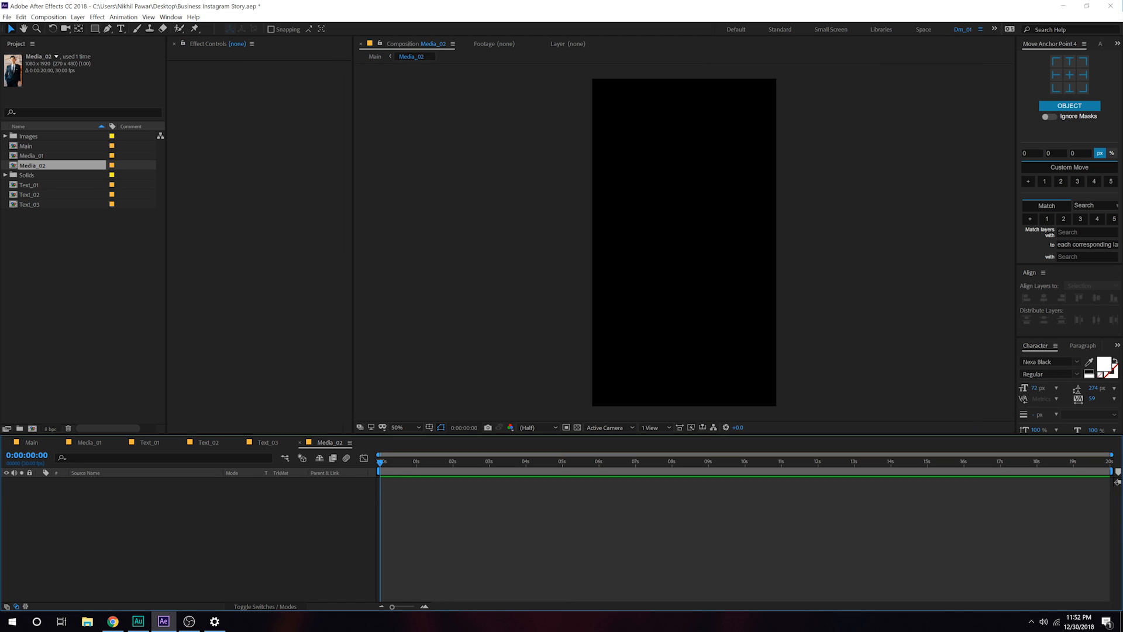
click(5, 136)
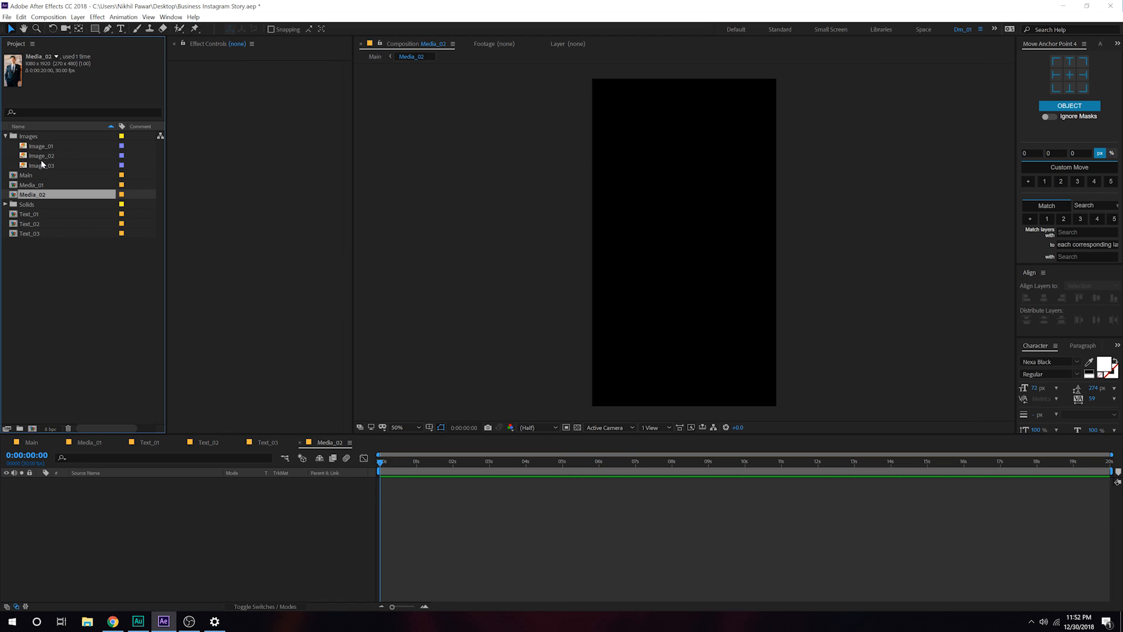
drag(41, 155, 115, 549)
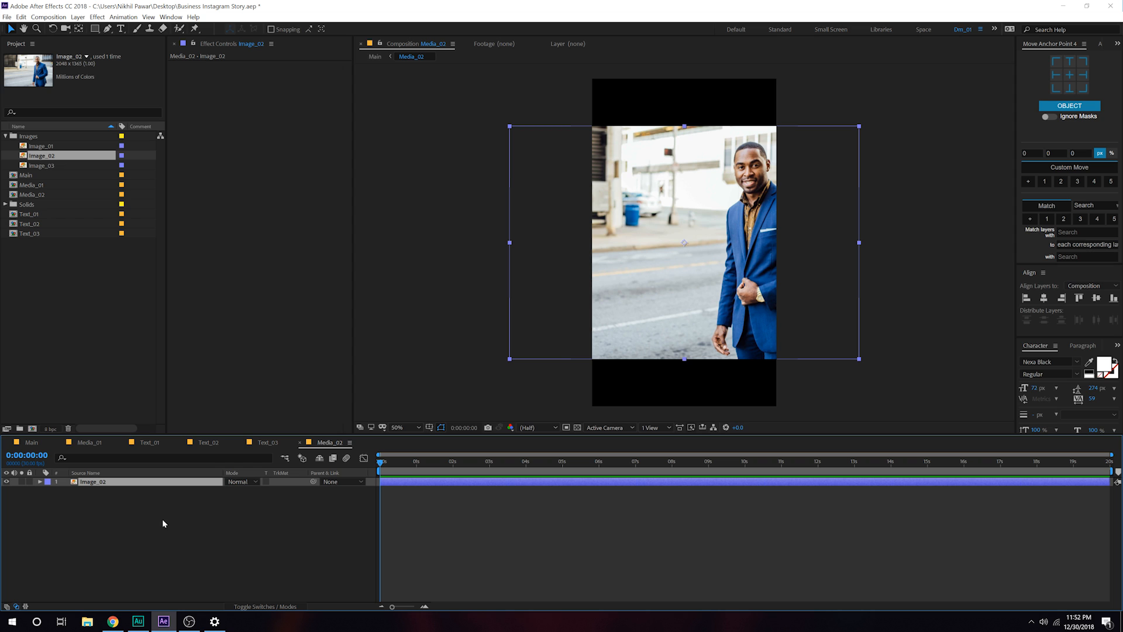
- Scale Image_02 to 148% and move it so the man fills the frame, and check the photo change in Main
key(s)
drag(256, 491, 331, 492)
click(661, 336)
drag(662, 336, 572, 344)
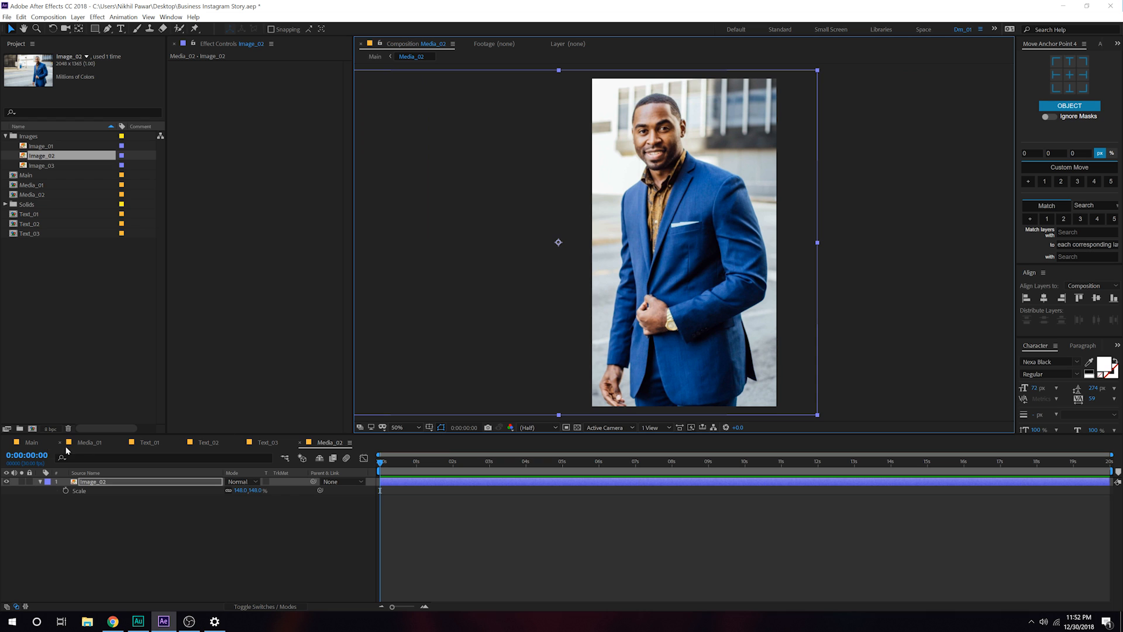
click(32, 443)
drag(553, 464, 668, 468)
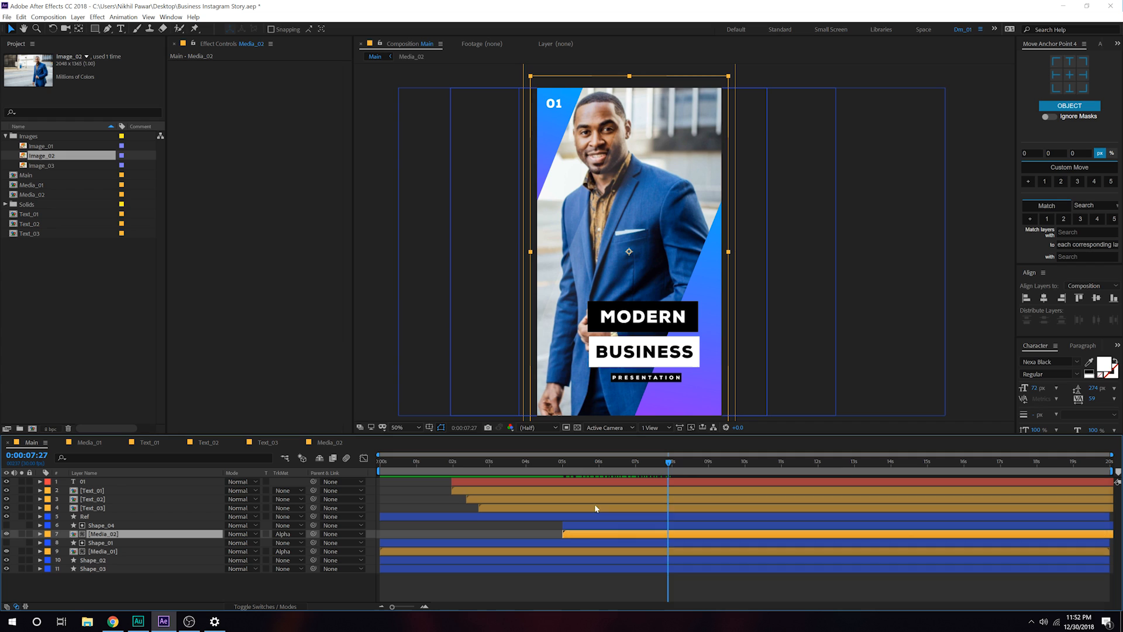
- Add an adjustment layer to Main, place it above all other layers and rename it CC
right_click(144, 591)
mouse_move(259, 493)
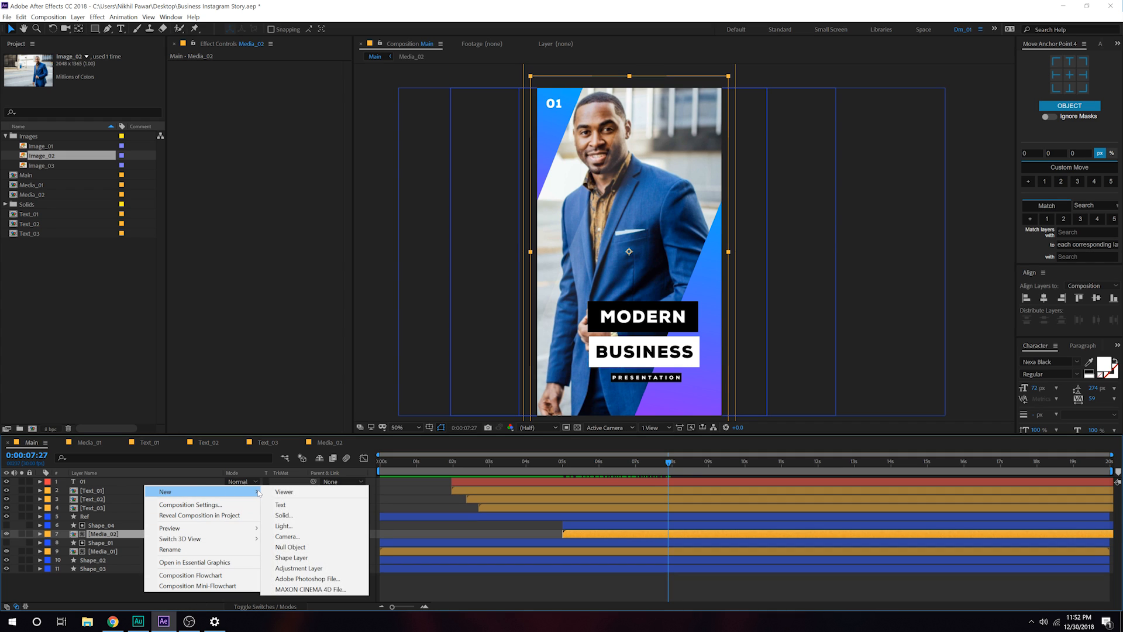
click(297, 568)
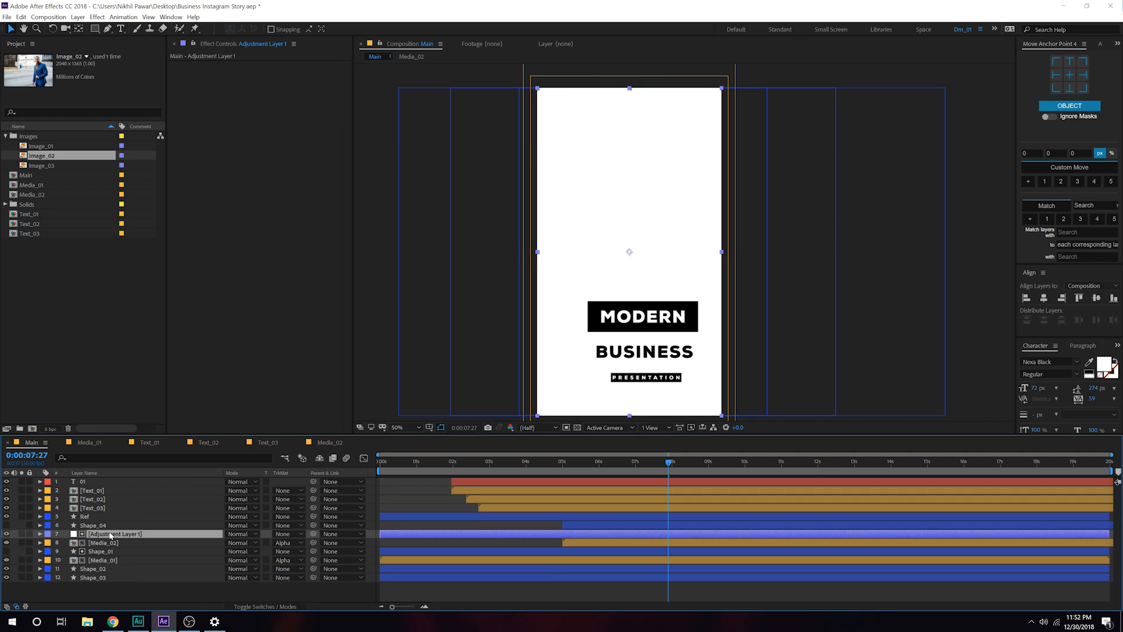
drag(111, 535, 110, 479)
key(Return)
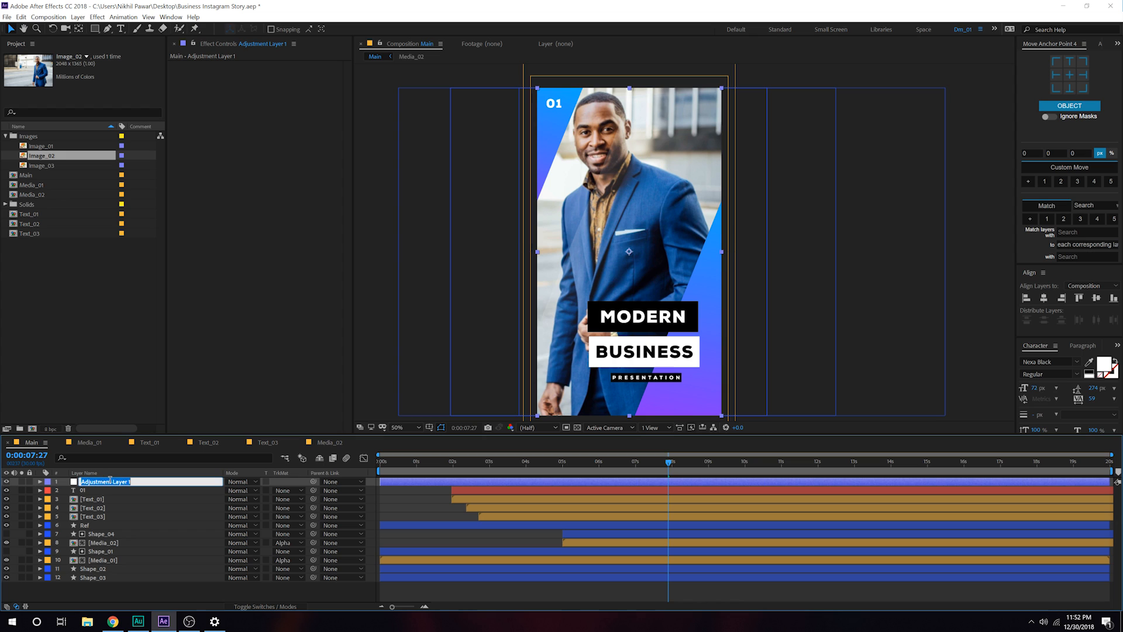
key(Return)
- Apply Glow to the CC layer with Glow Threshold 100%, Glow Radius 159 and Glow Intensity 0.5
key(ctrl+space)
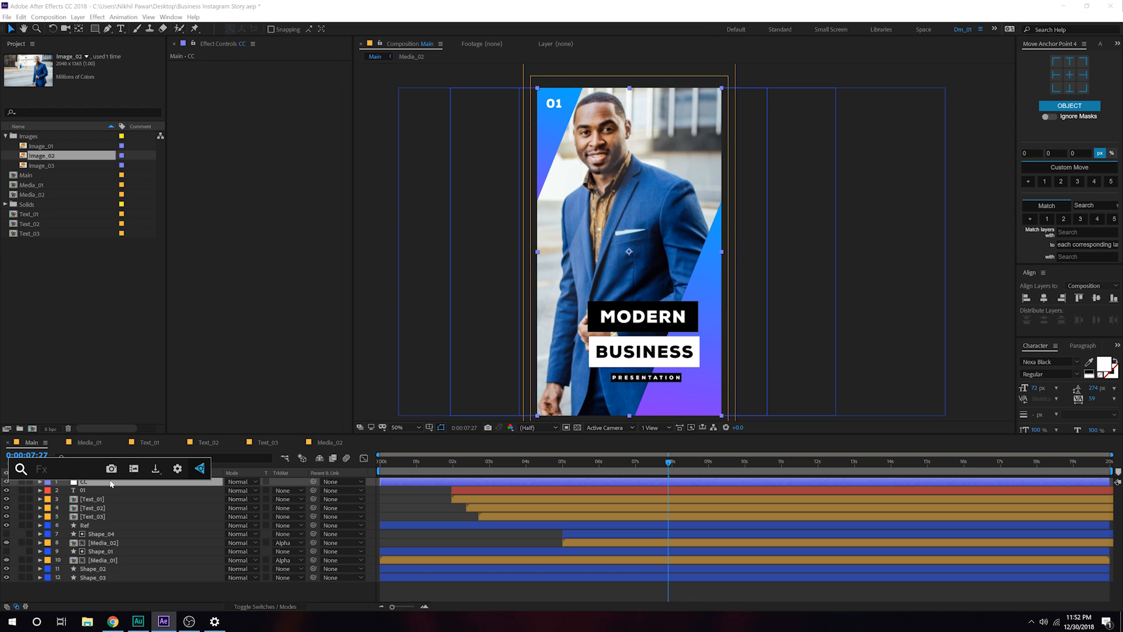
text(glow)
click(69, 500)
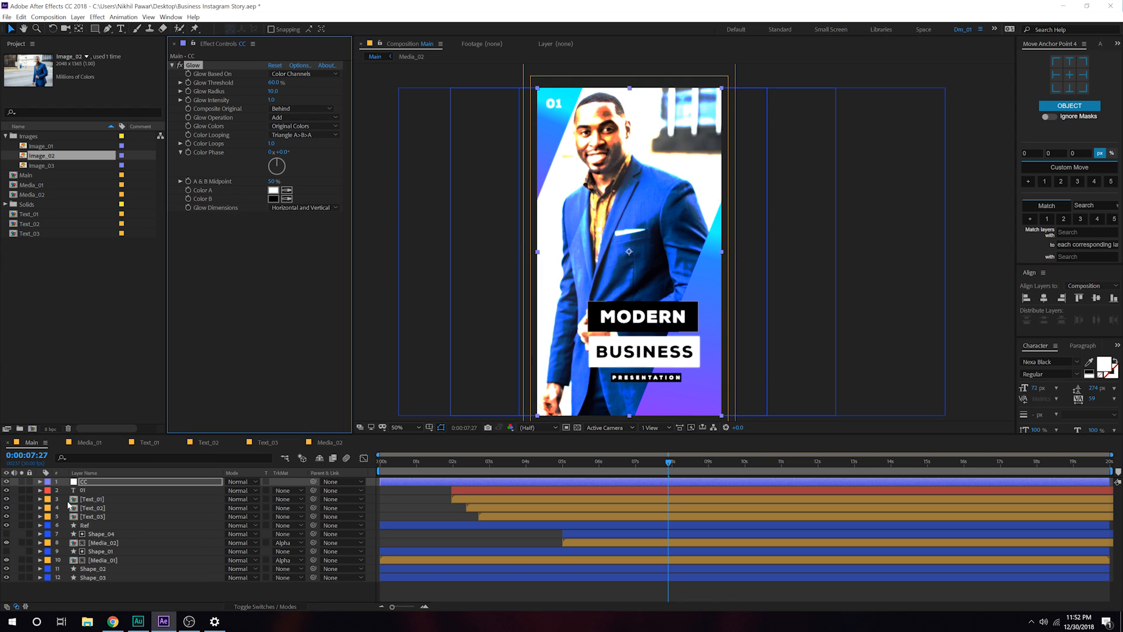
drag(274, 82, 406, 88)
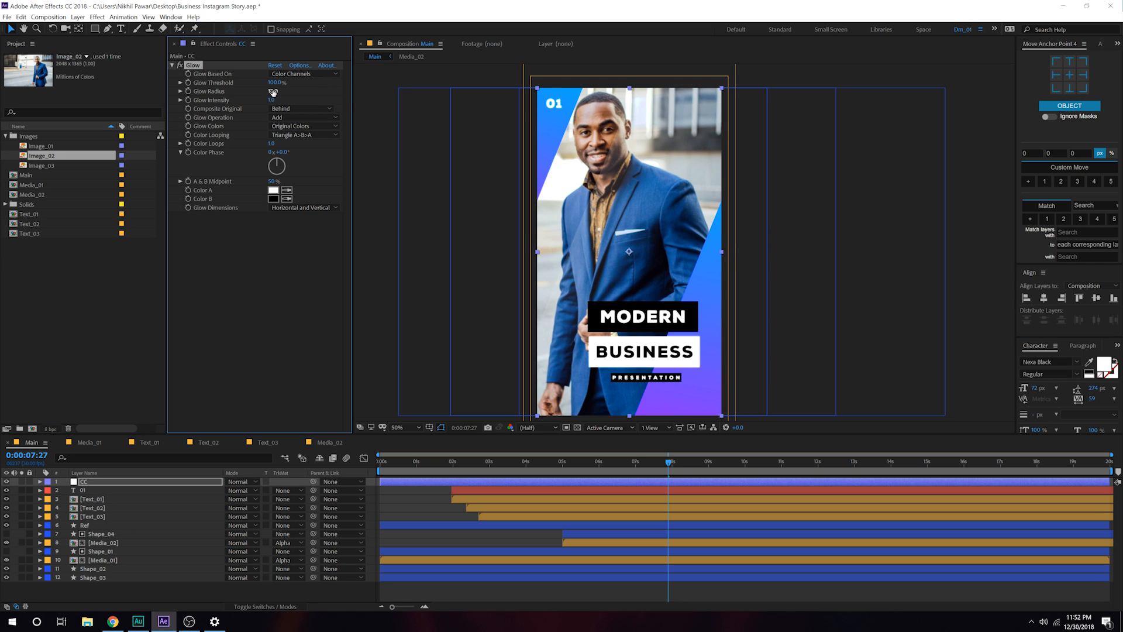
drag(273, 91, 338, 89)
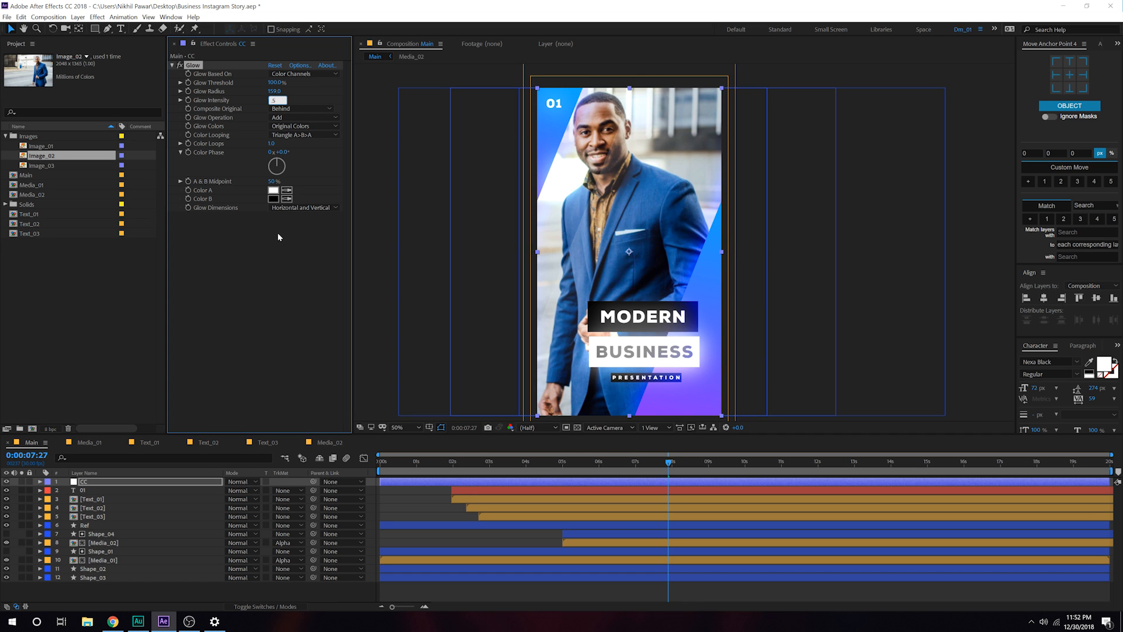
key(Return)
drag(398, 464, 549, 477)
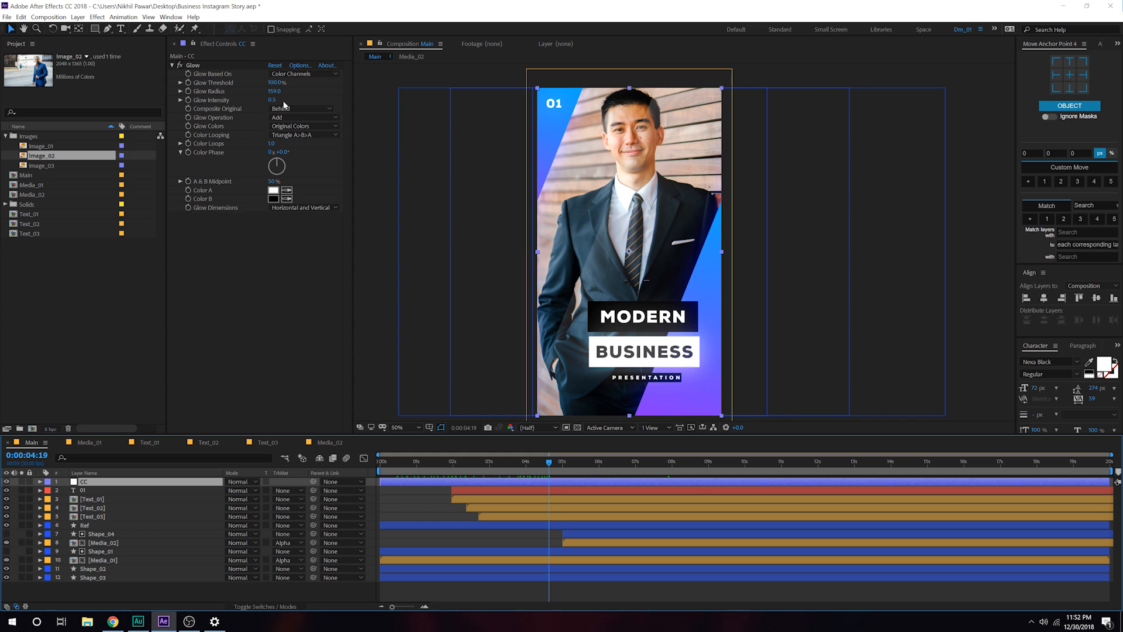
drag(271, 100, 267, 100)
click(286, 240)
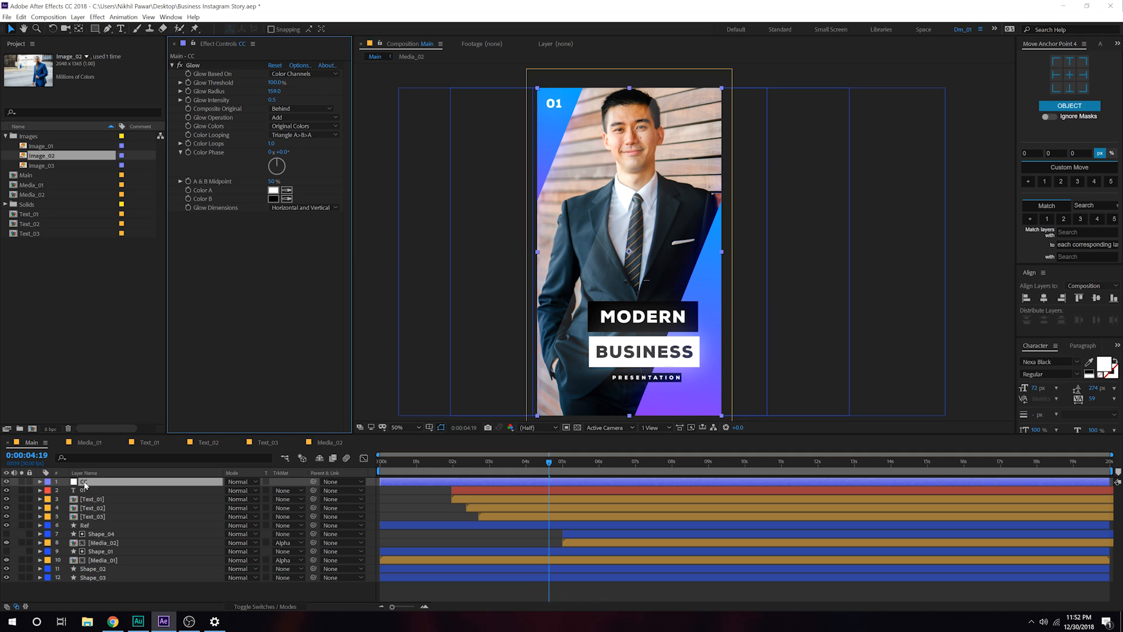
- Add a Sharpen effect with Sharpen Amount 20 to the CC layer and scrub through the story to check it
key(ctrl+space)
text(sh)
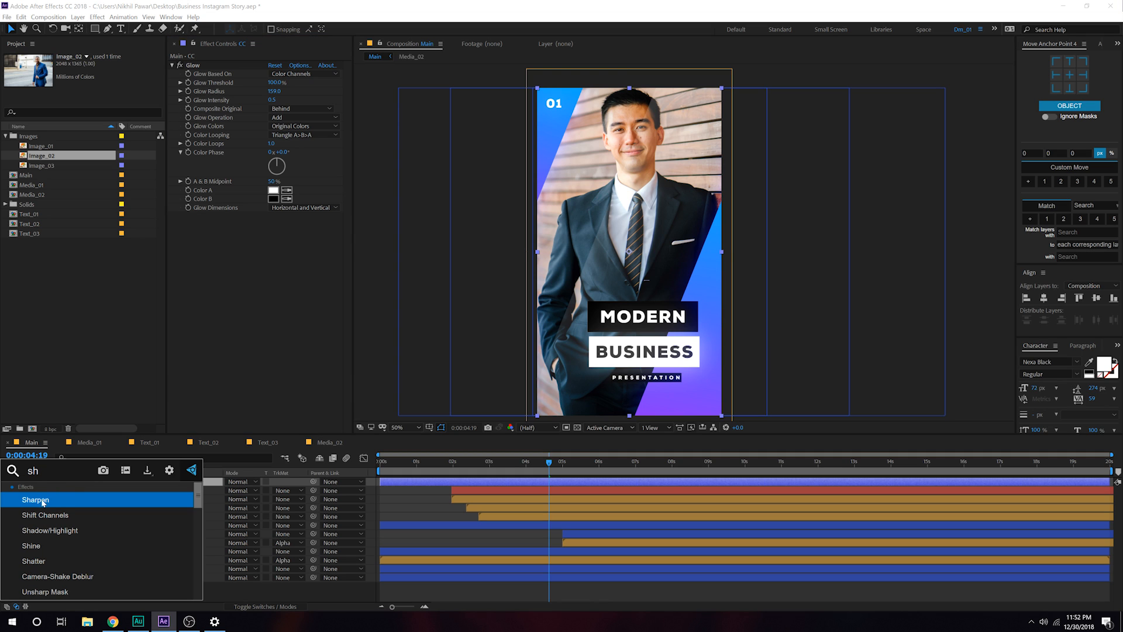
key(Return)
click(270, 225)
text(20)
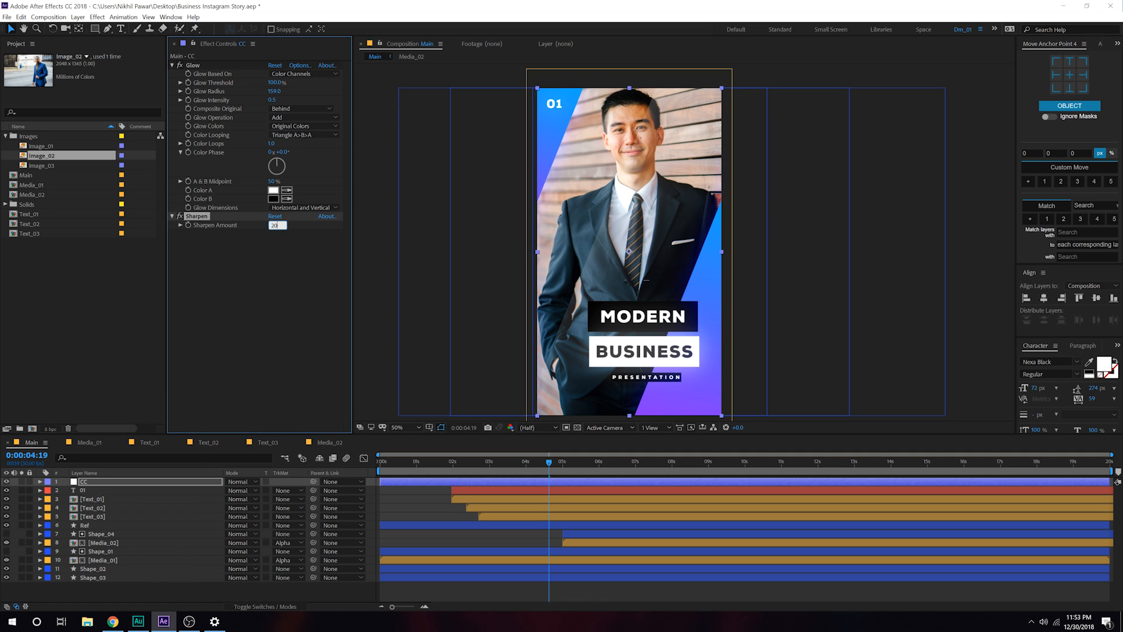
key(Return)
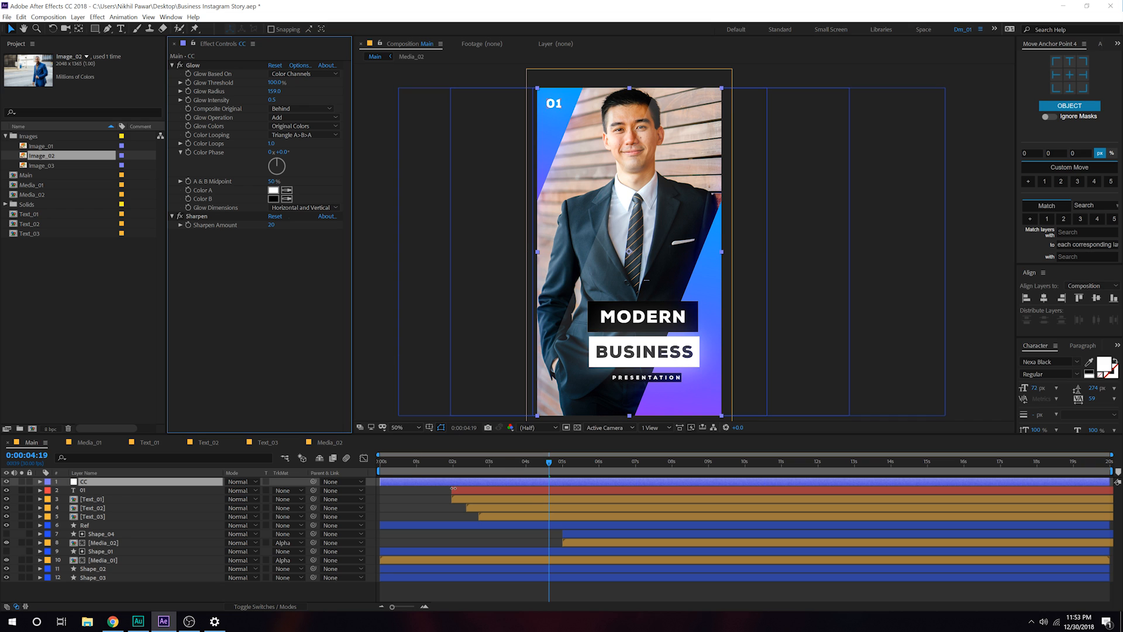
drag(387, 461, 677, 497)
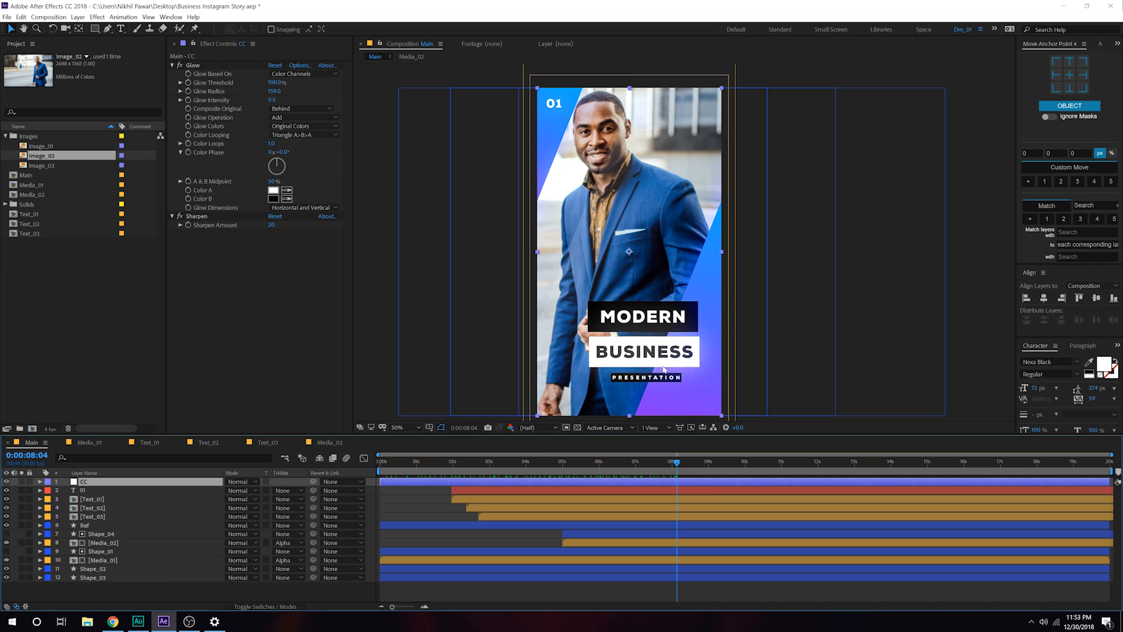
- Duplicate the Shape_04 and Media_02 layers together in Main and shift the copies to start at 0:00:10:00
click(105, 543)
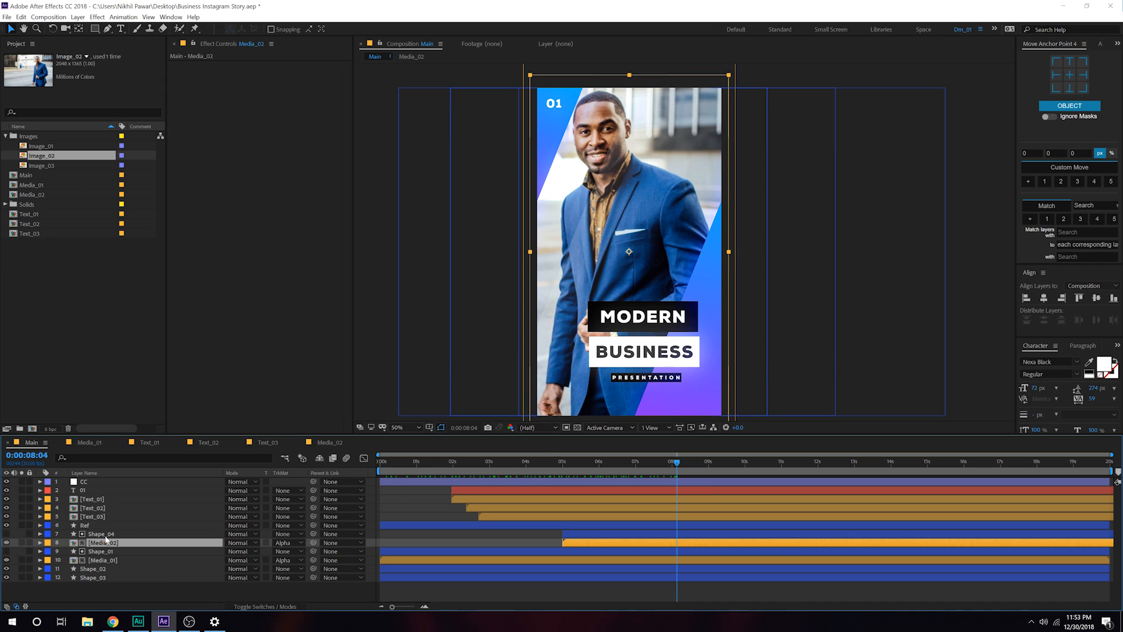
shift+click(102, 534)
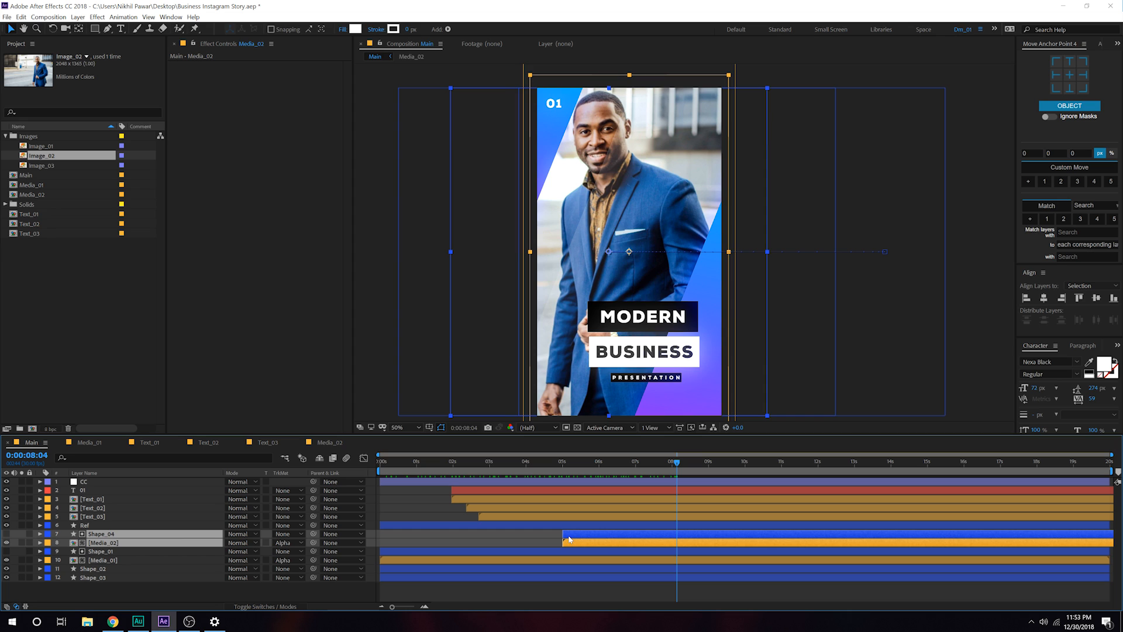
key(ctrl+d)
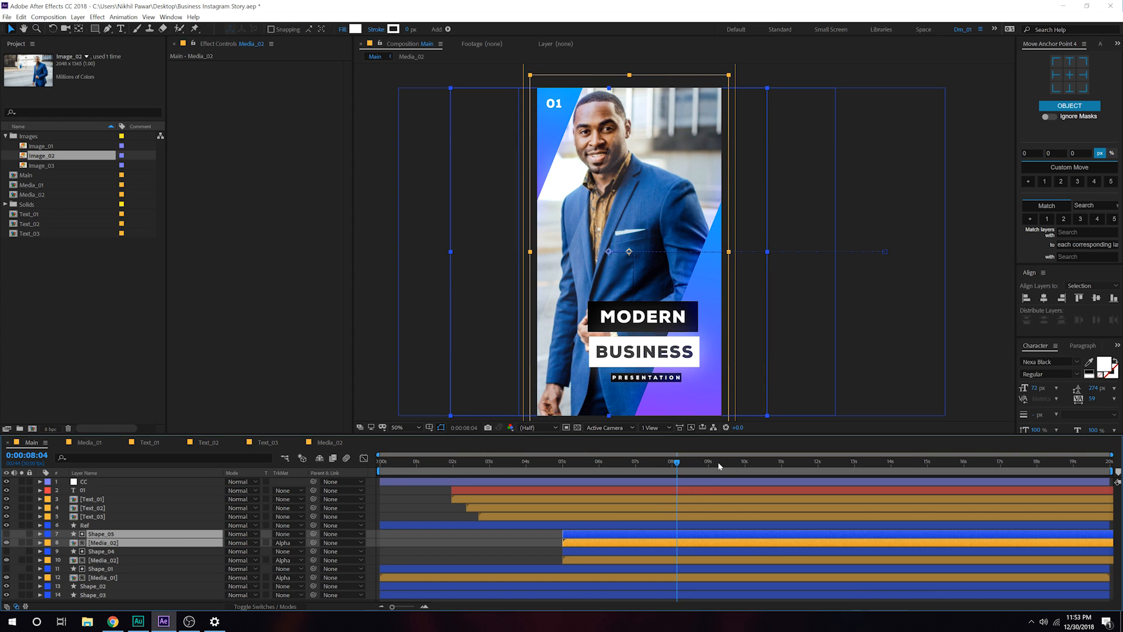
drag(717, 461, 746, 470)
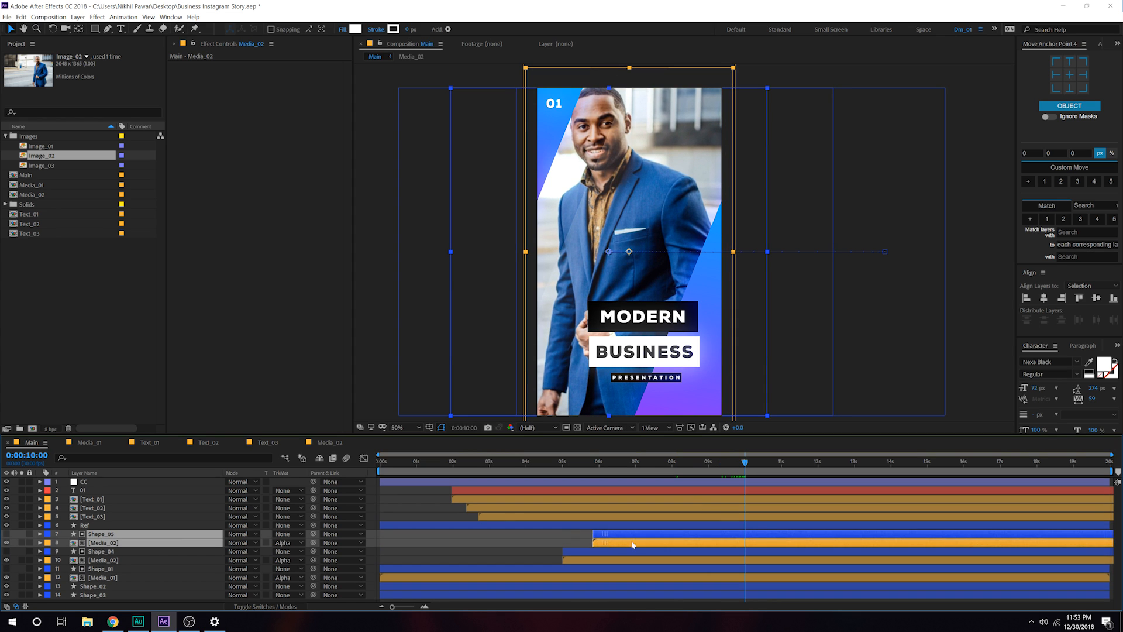
drag(594, 541, 750, 550)
- Duplicate the Media_02 composition in the project and open the copy
click(52, 387)
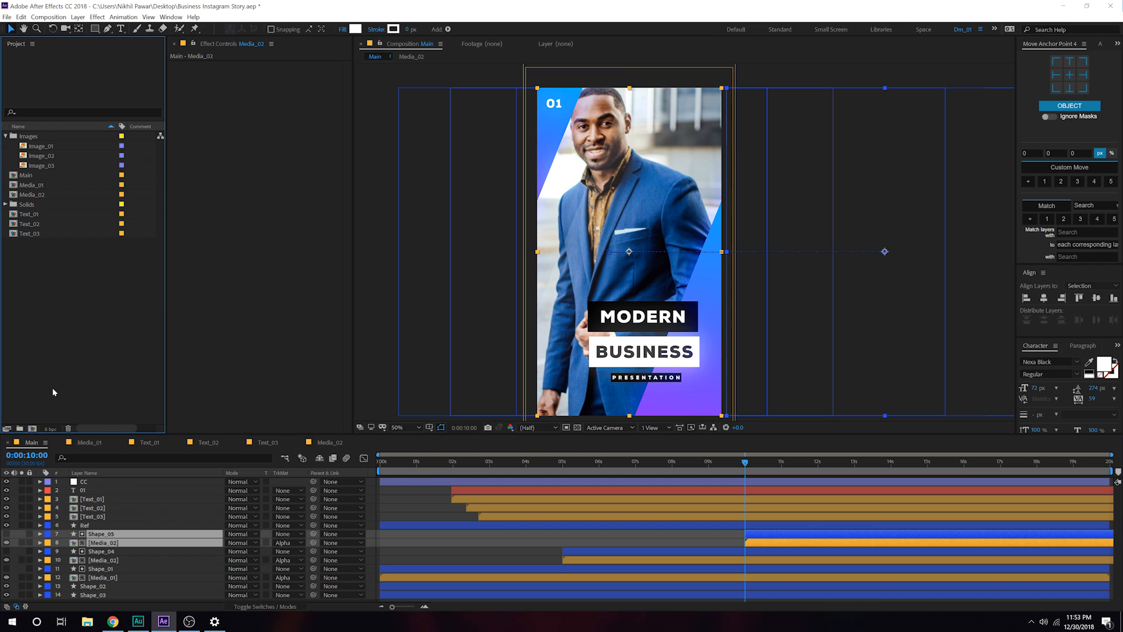
click(41, 194)
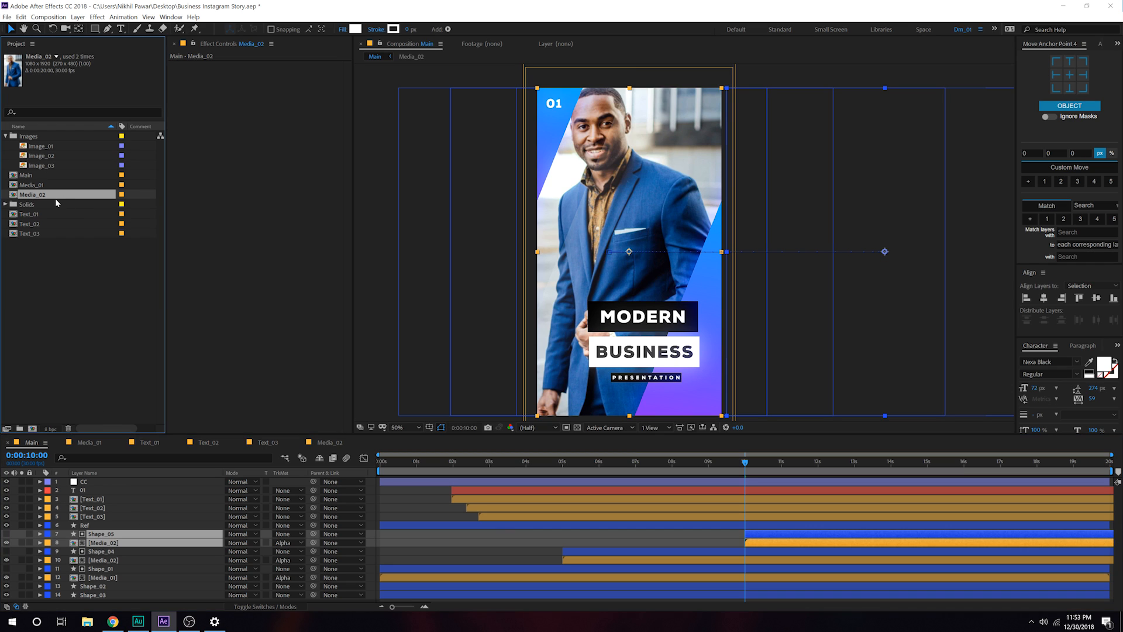
key(ctrl+d)
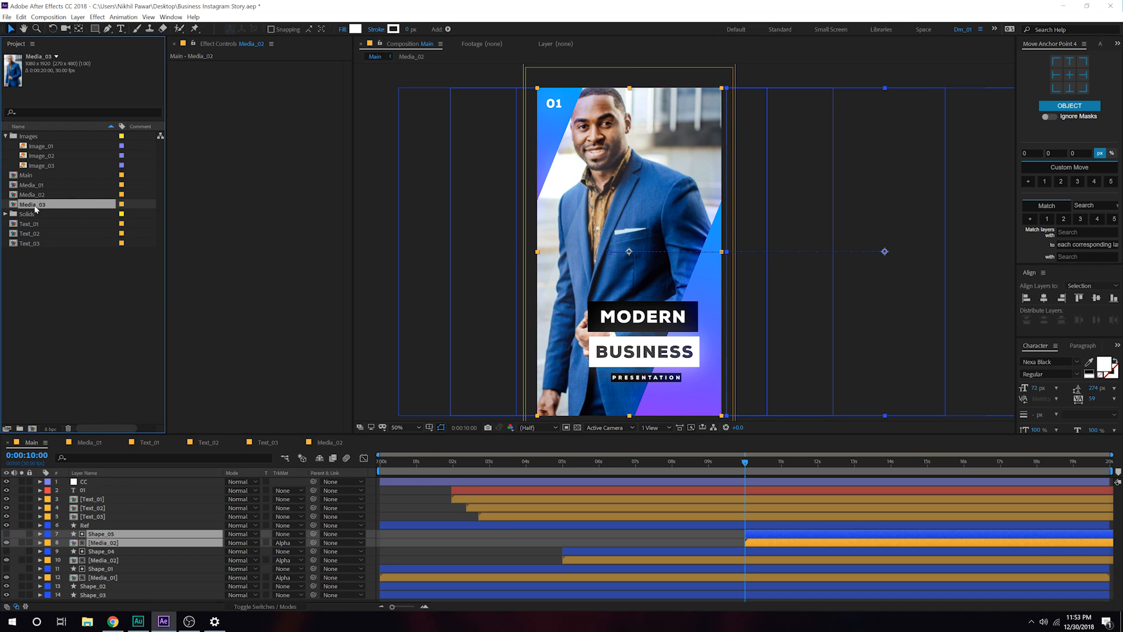
double_click(36, 206)
- Replace Image_02 with Image_03 in the Media_03 composition and scale the new photo to 58%
click(93, 486)
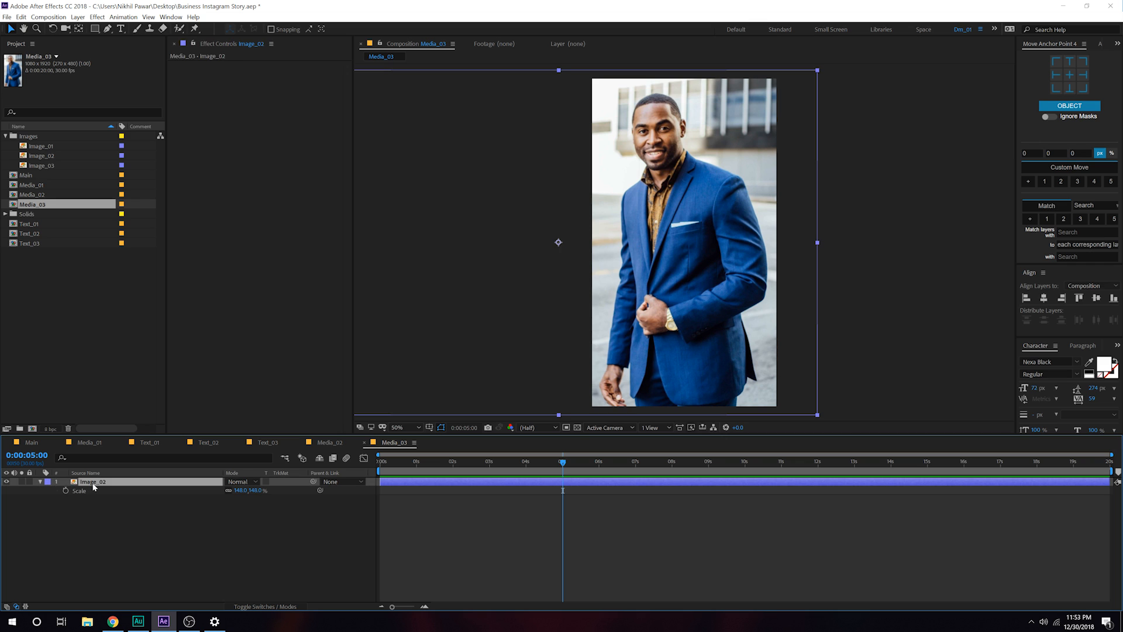
key(Delete)
drag(46, 170, 103, 540)
key(s)
drag(253, 494, 216, 509)
click(79, 498)
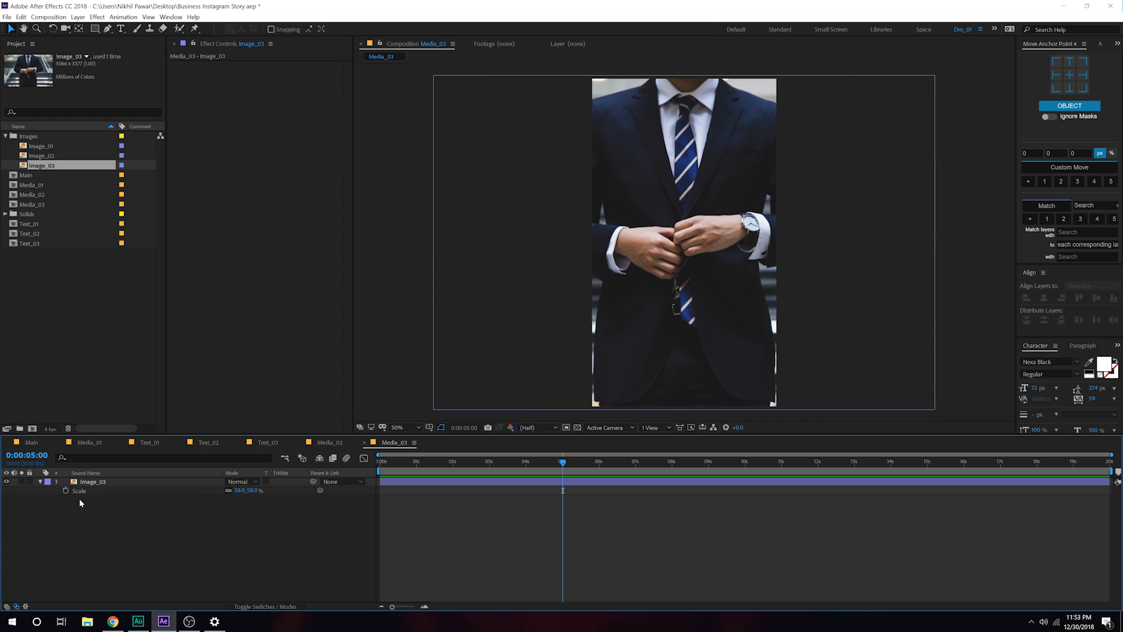
- Replace the duplicated Media_02 layer starting at 10 seconds in Main with Media_03 and scrub through the photo change
click(32, 442)
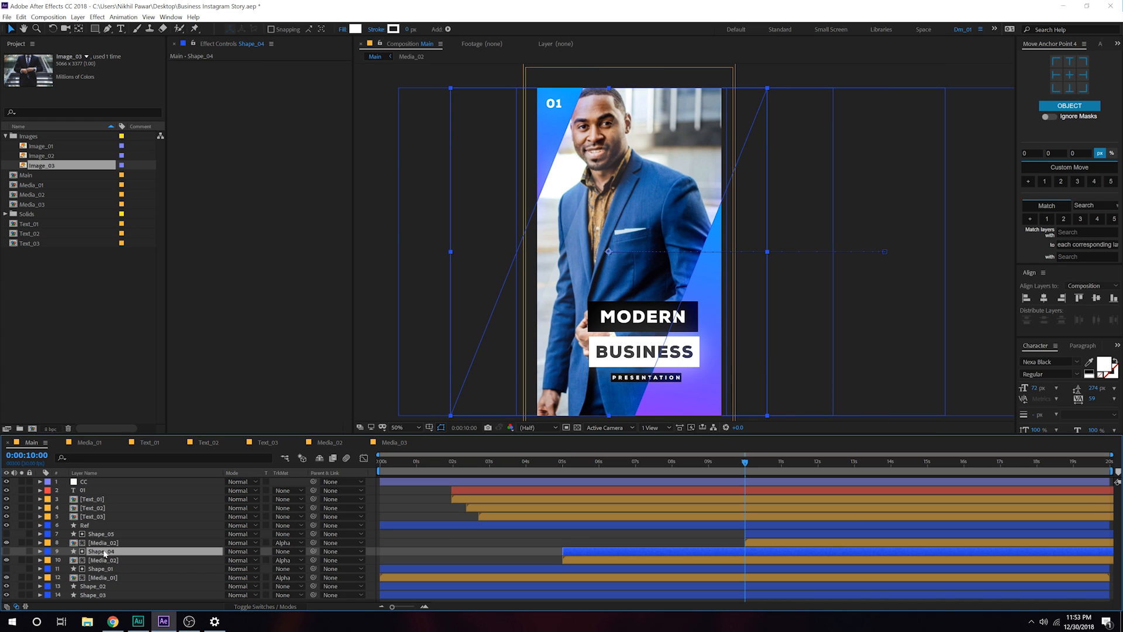
click(101, 544)
click(35, 204)
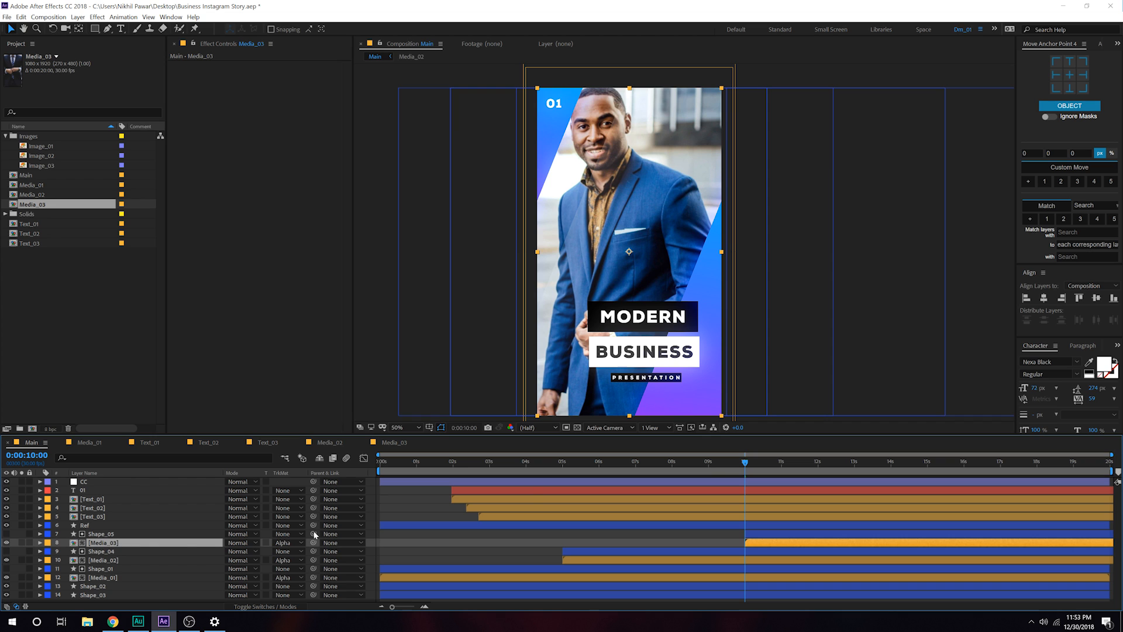
drag(747, 465, 710, 500)
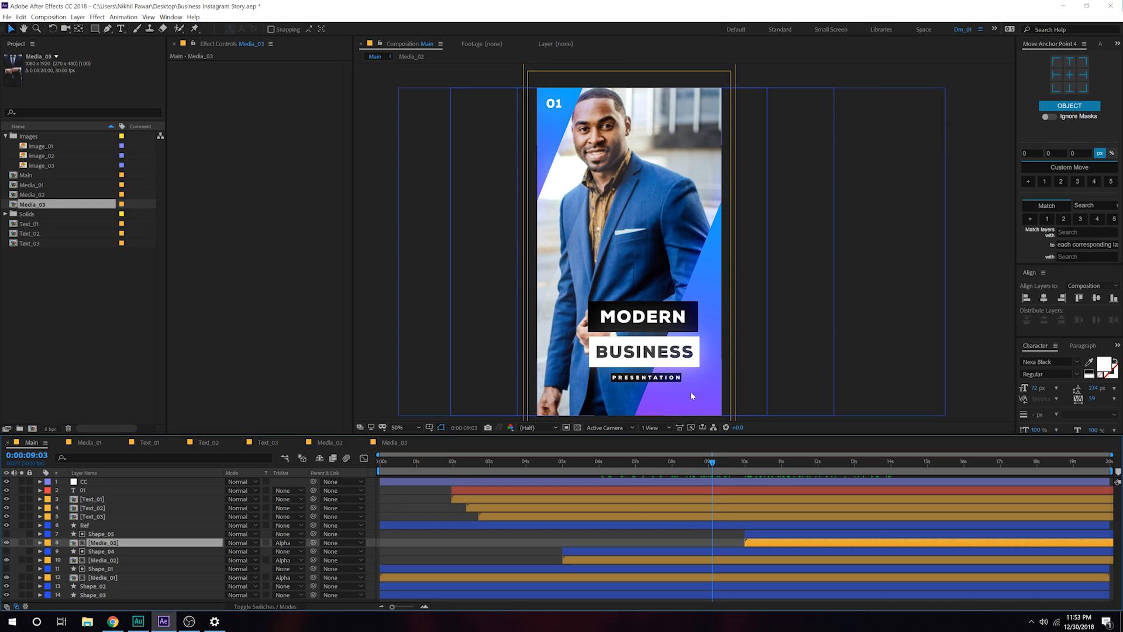
- Copy the MODERN text layer from the Text_01 composition and paste it into Main
click(98, 341)
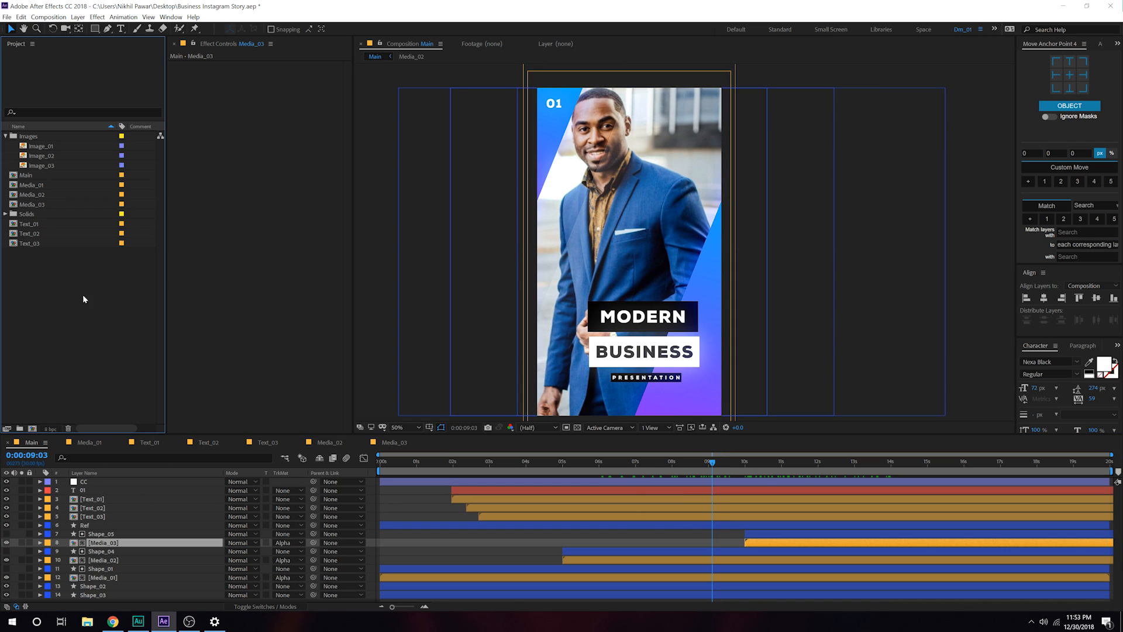
click(158, 442)
click(108, 491)
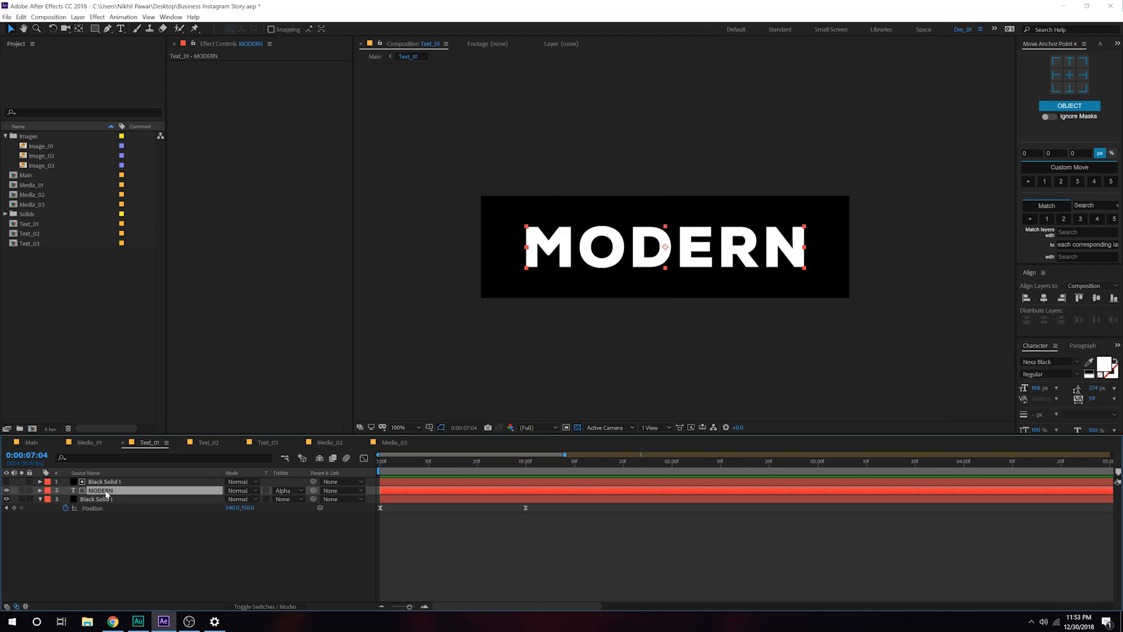
click(33, 443)
key(ctrl+v)
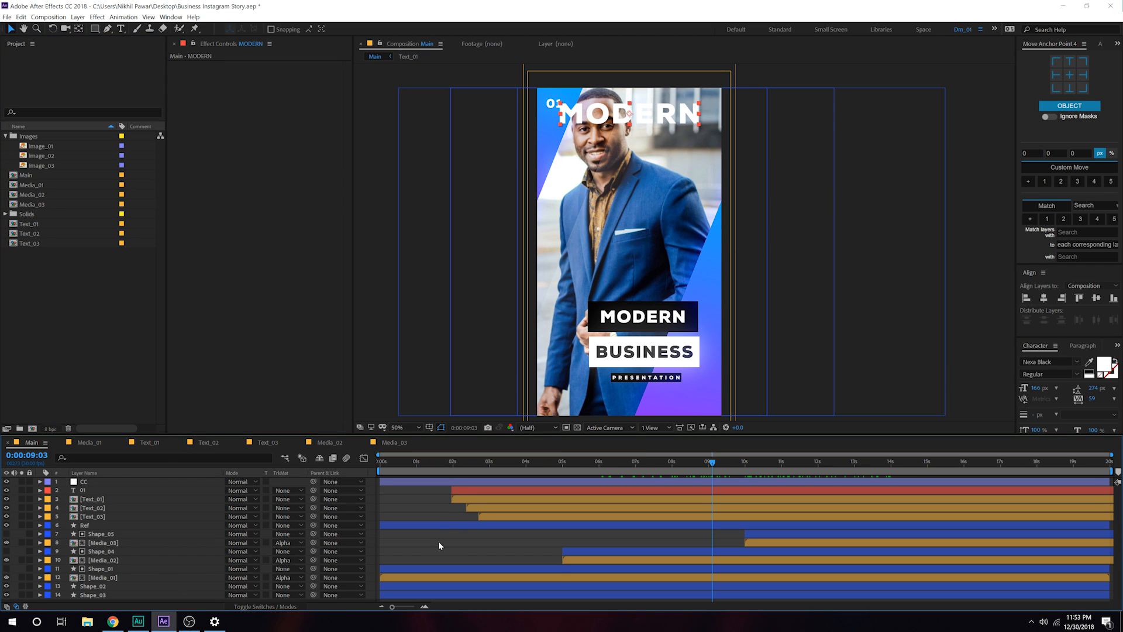
- Enlarge the pasted MODERN text to 375 px and move it to the frame's lower edge, running off its right side
drag(678, 113, 690, 273)
drag(1035, 388, 1095, 388)
drag(678, 272, 778, 399)
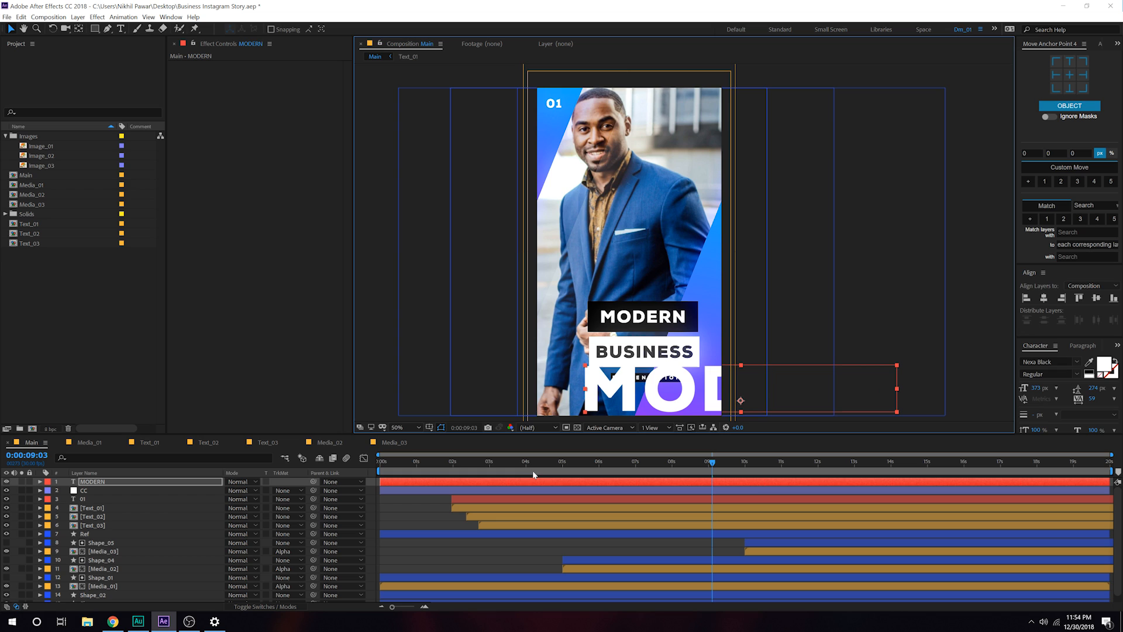
- Set the blending mode of the large MODERN text layer to Soft Light
click(144, 481)
click(241, 482)
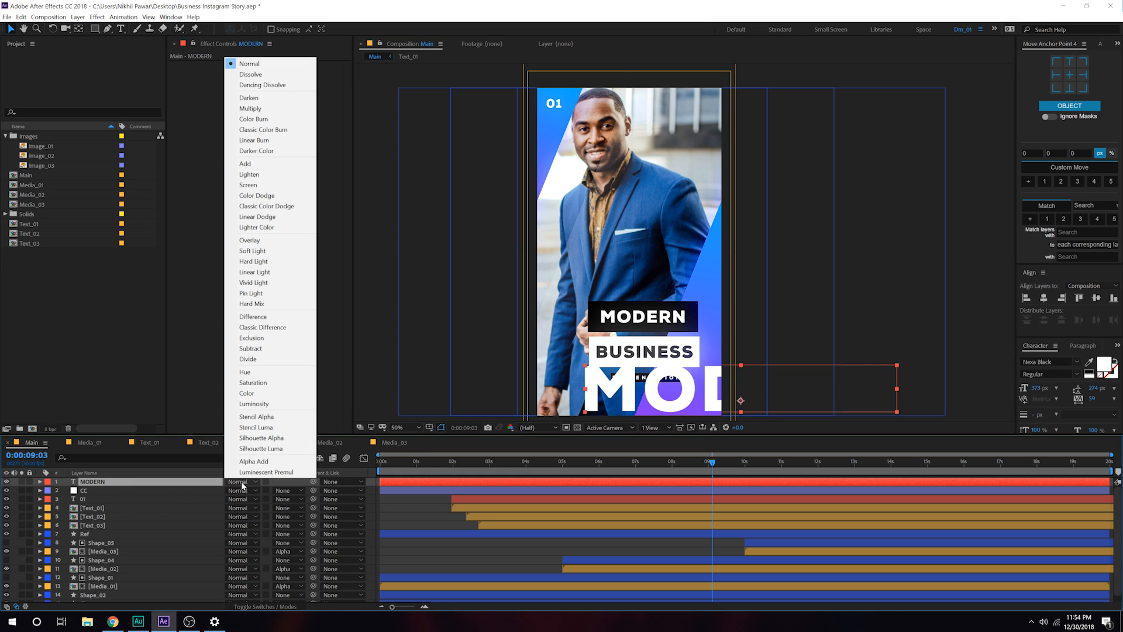
click(255, 252)
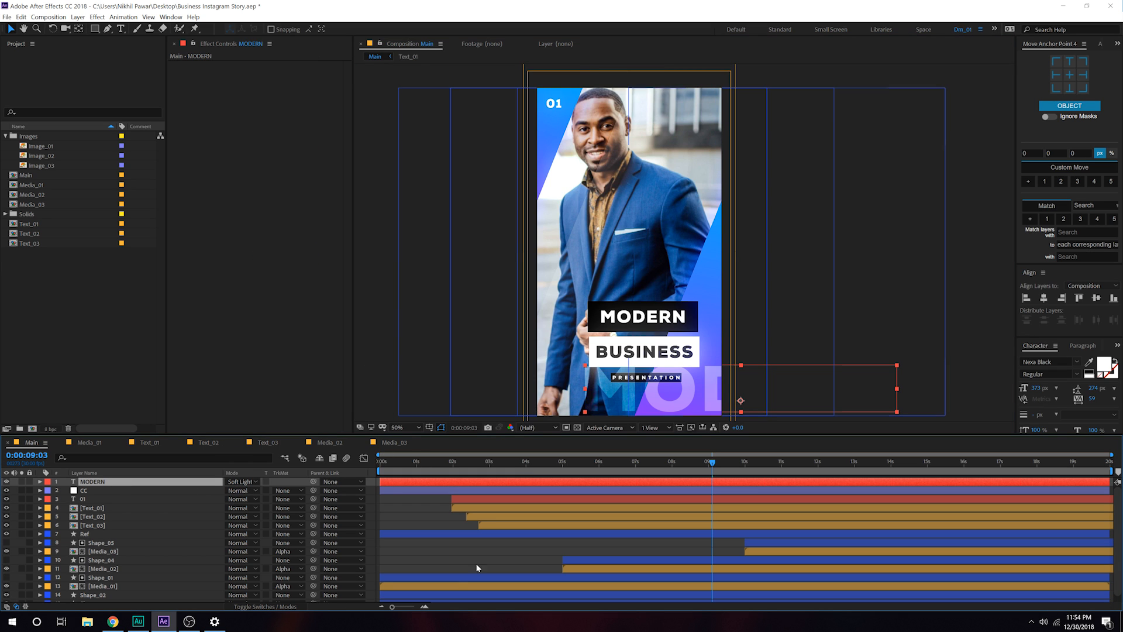
- Duplicate Shape_03 directly above the MODERN layer as its hidden Alpha matte, and preview the masked text
scroll(111, 546, down, 1)
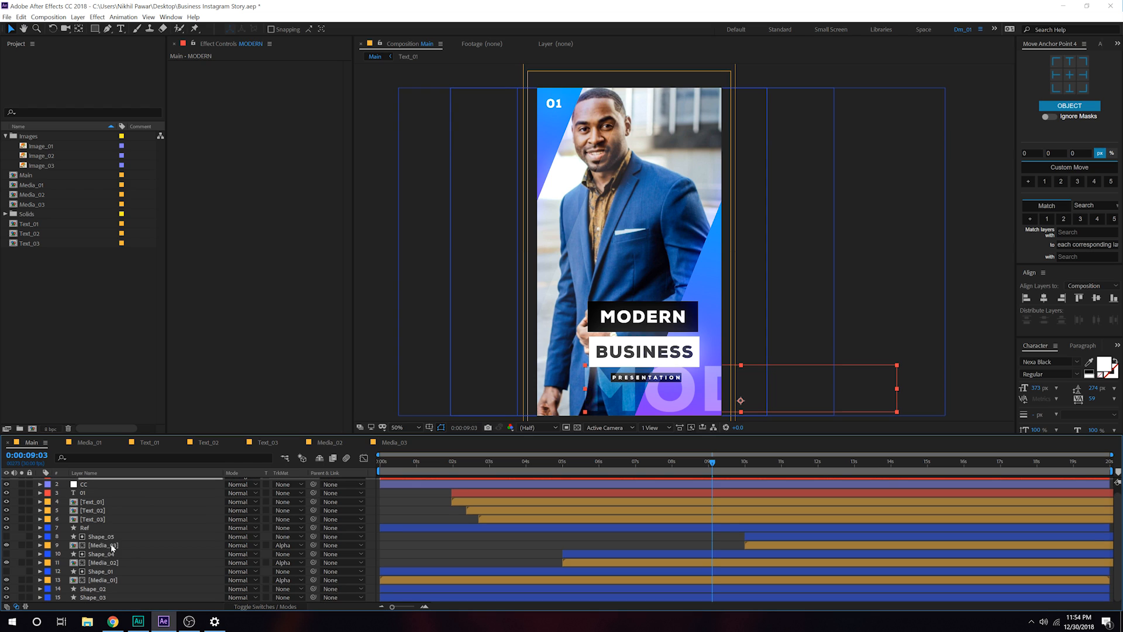
click(101, 598)
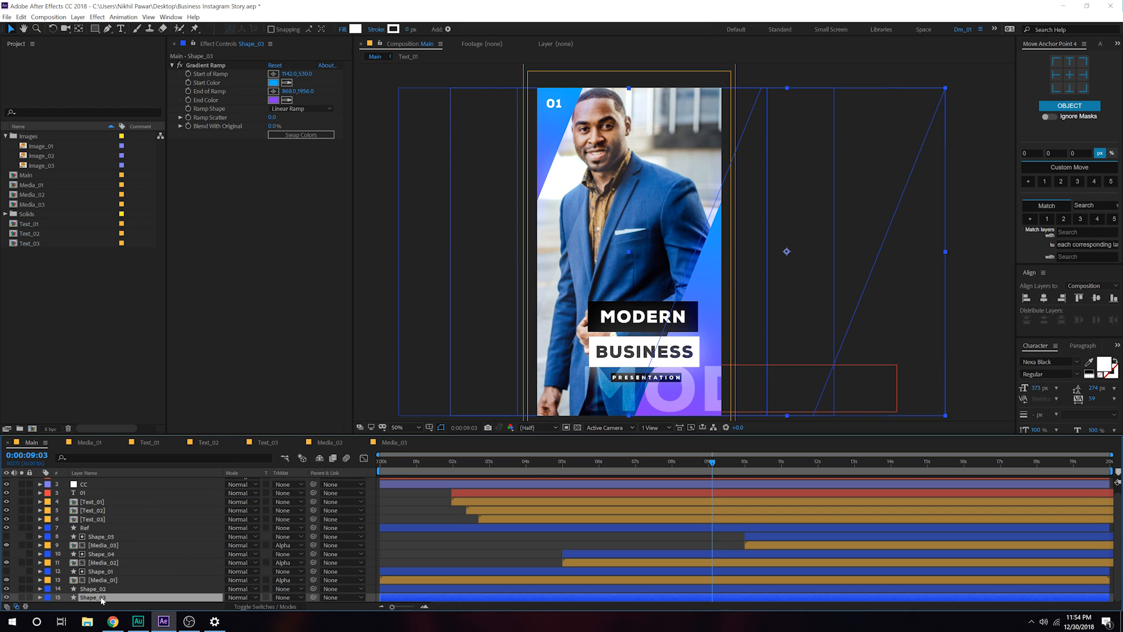
key(ctrl+d)
drag(95, 599, 91, 483)
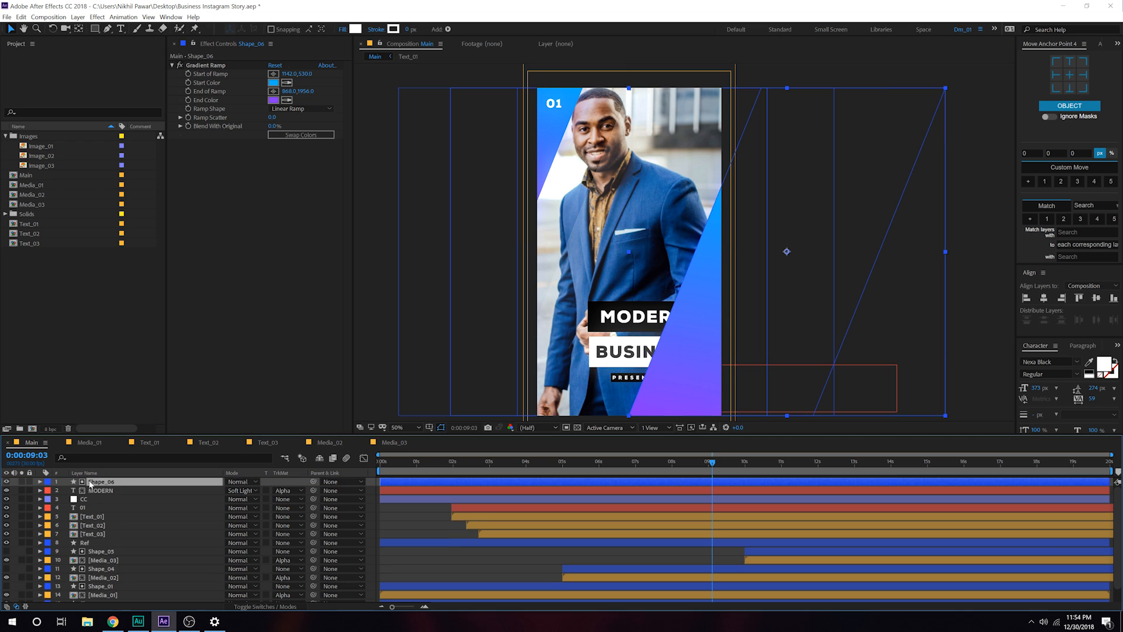
click(99, 491)
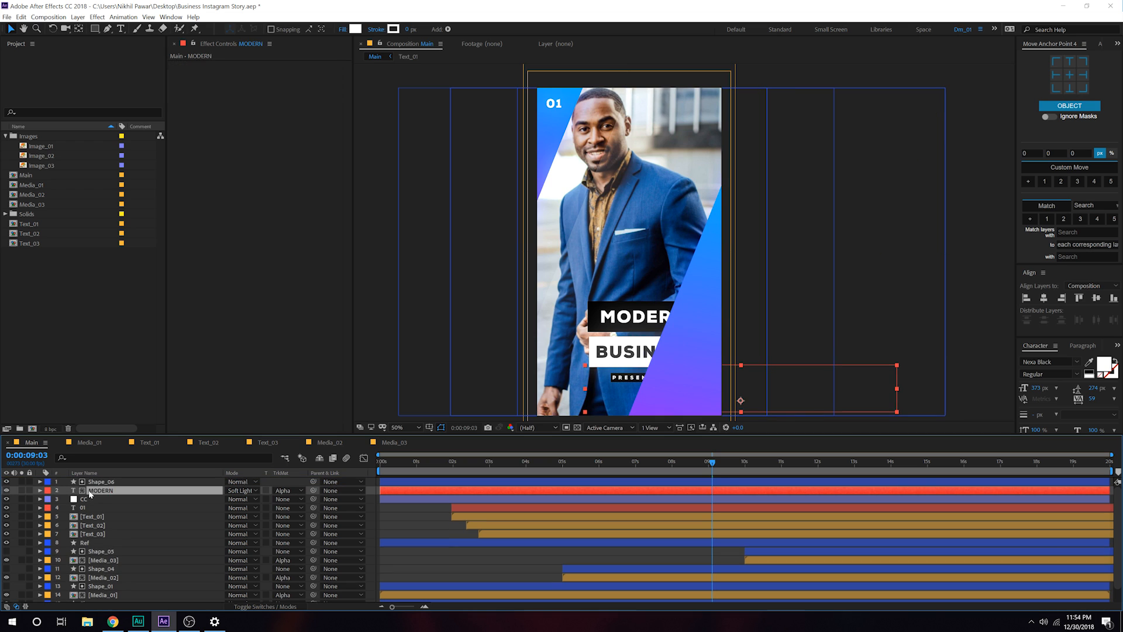
click(6, 481)
click(536, 462)
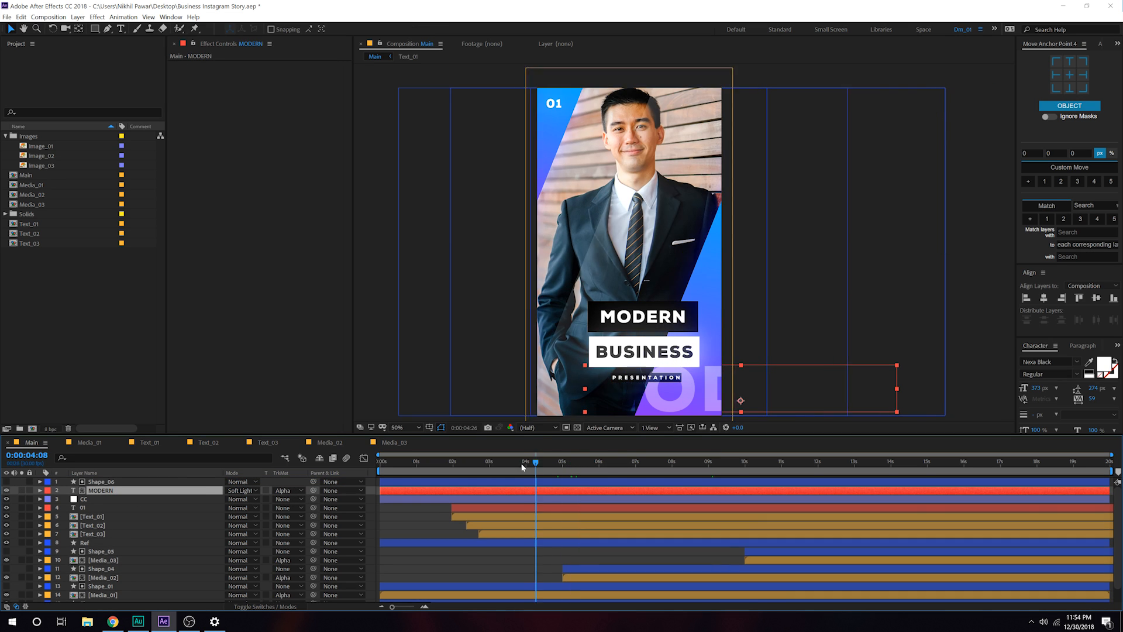
key(space)
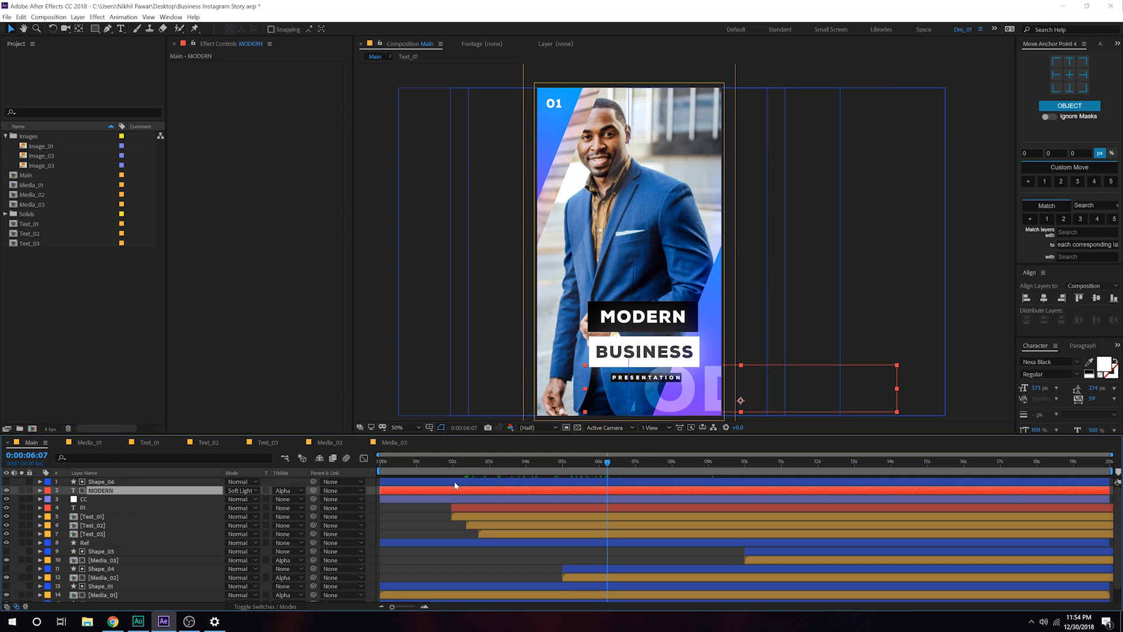
- Shift the Shape_06 matte to Position 1500, 960 at 0:00:02:00 so it lines up with the gradient shape's slanted edge
key(u)
click(439, 466)
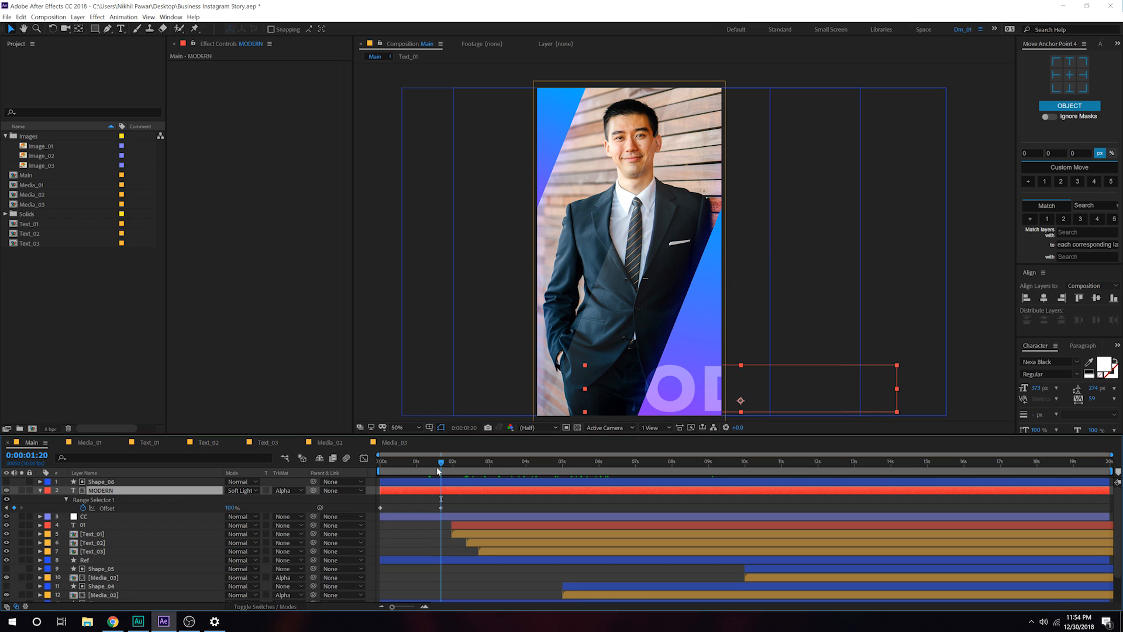
click(101, 482)
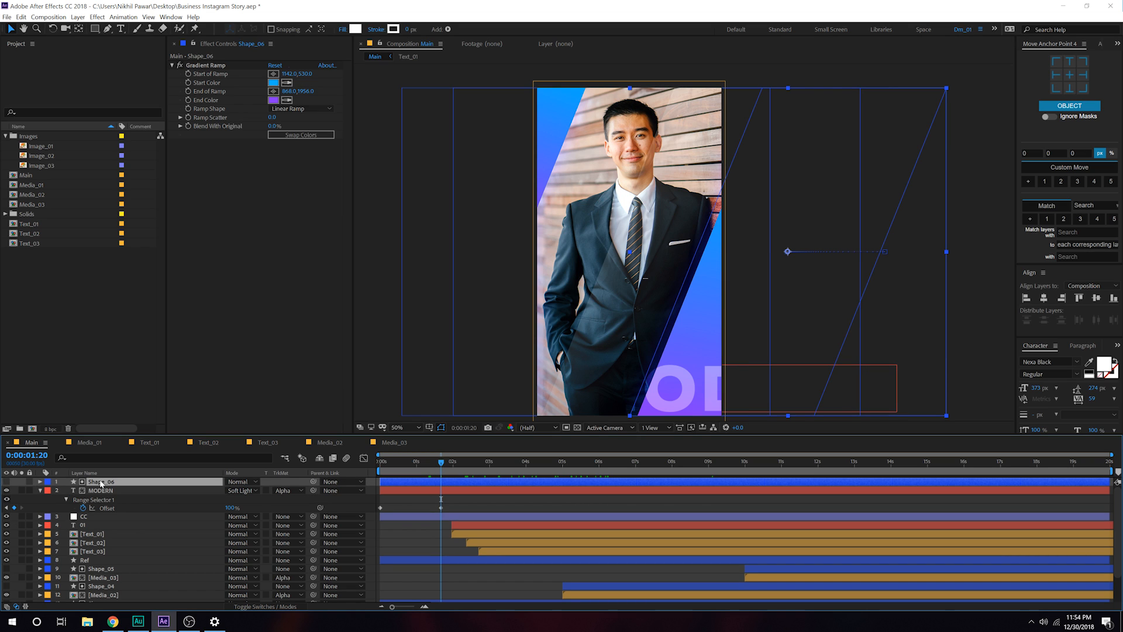
key(p)
drag(442, 475, 453, 472)
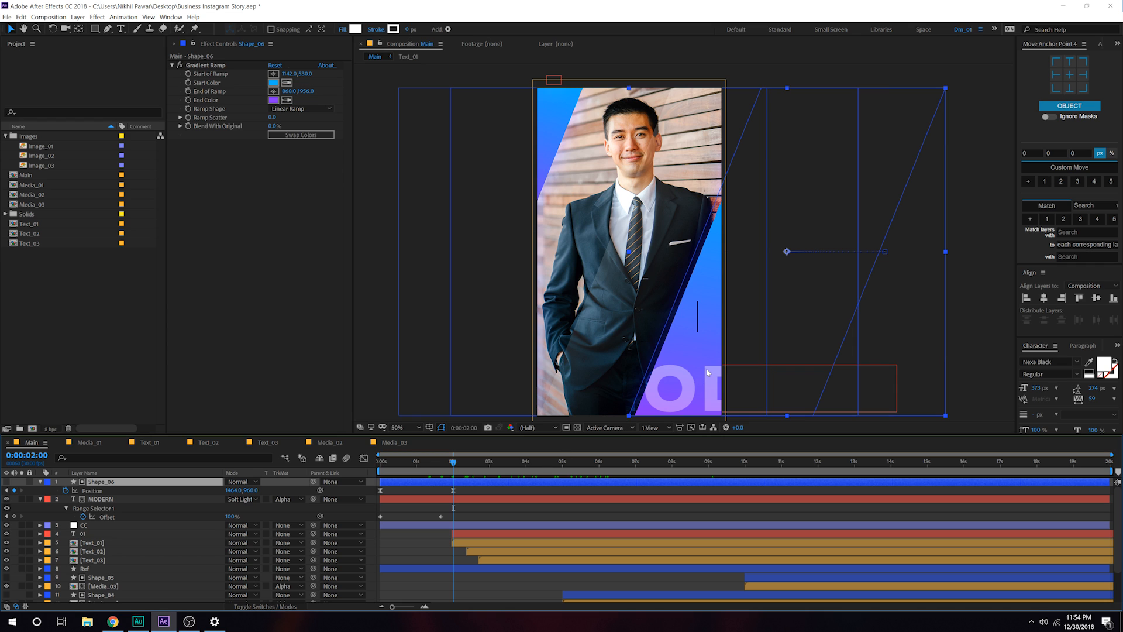
scroll(687, 254, up, 1)
drag(705, 386, 671, 303)
scroll(671, 303, down, 1)
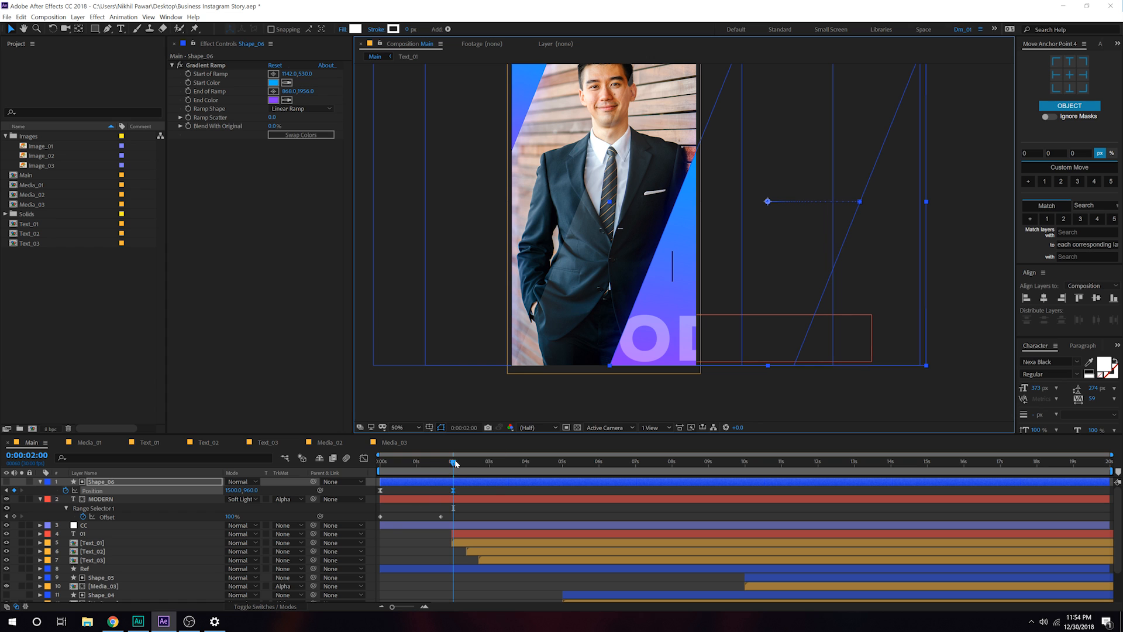
- Animate the MODERN layer's Position from 1194, 1834 at 0:00:00:00 to 590, 1834 at 0:00:18:23
drag(455, 463, 360, 509)
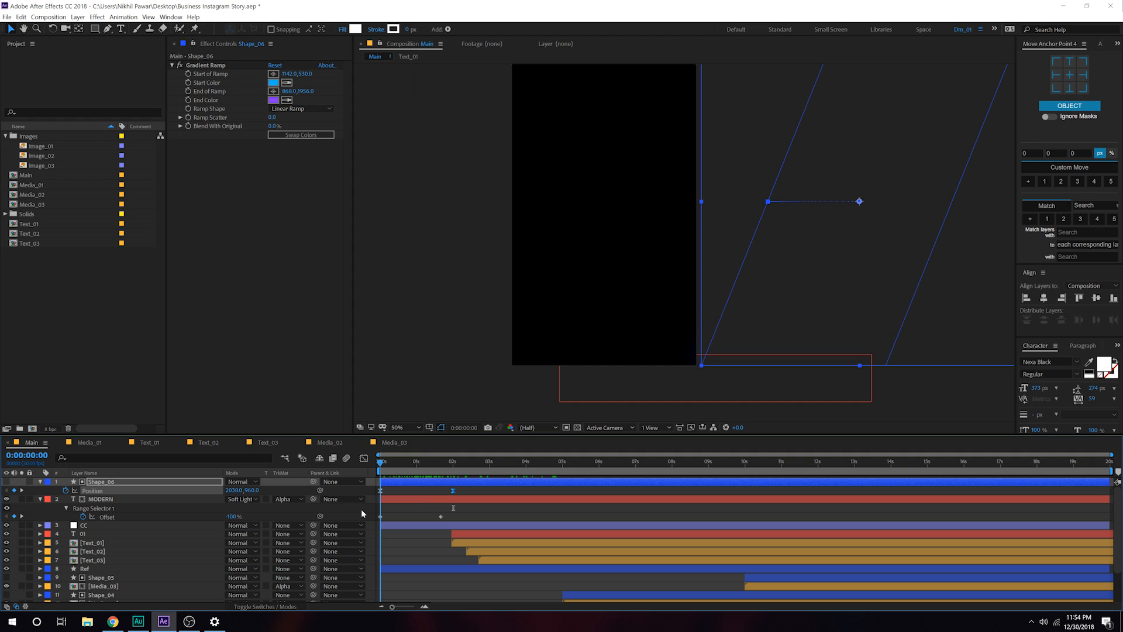
click(405, 500)
key(p)
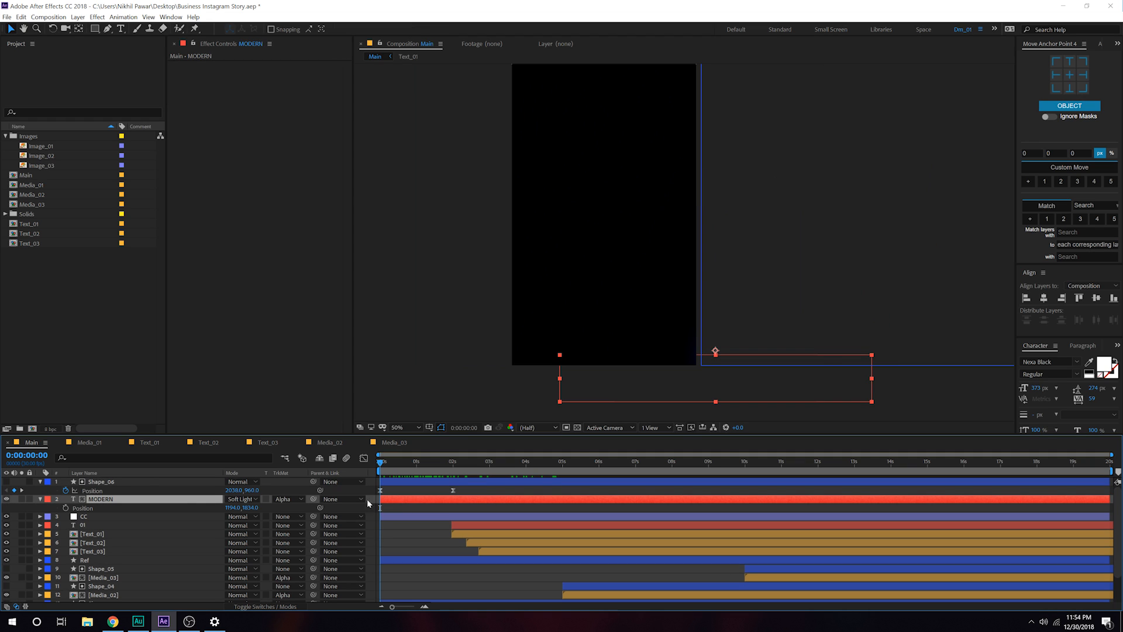
click(65, 507)
drag(453, 460, 1063, 475)
drag(670, 341, 567, 345)
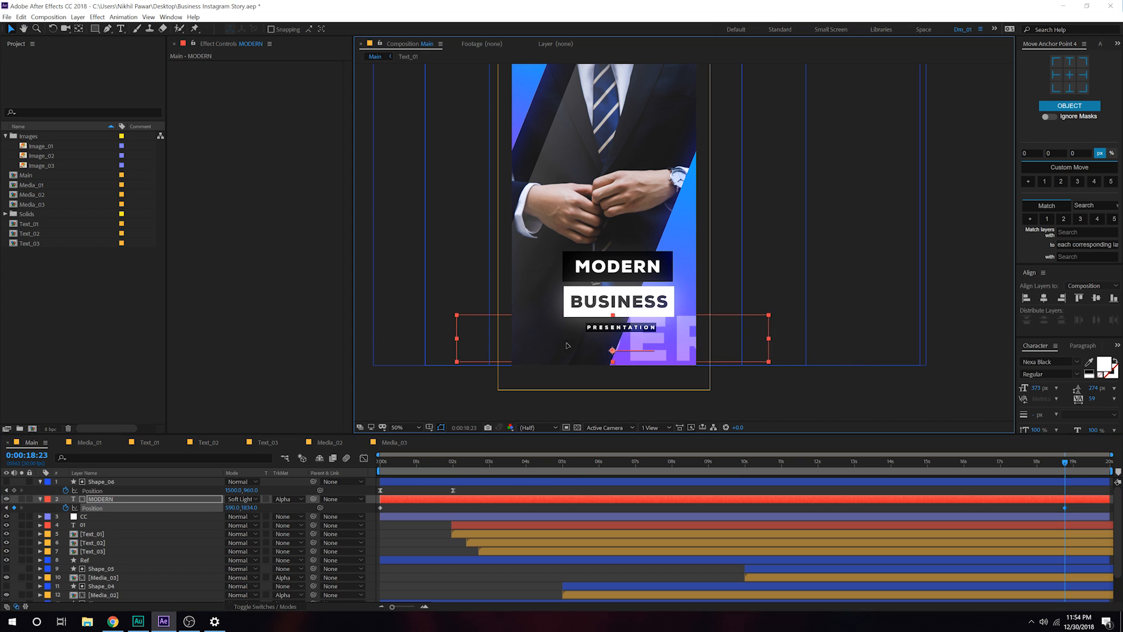
- Play back the drifting background text from 0:00:02:12 and lower the MODERN layer's opacity
click(387, 537)
click(468, 462)
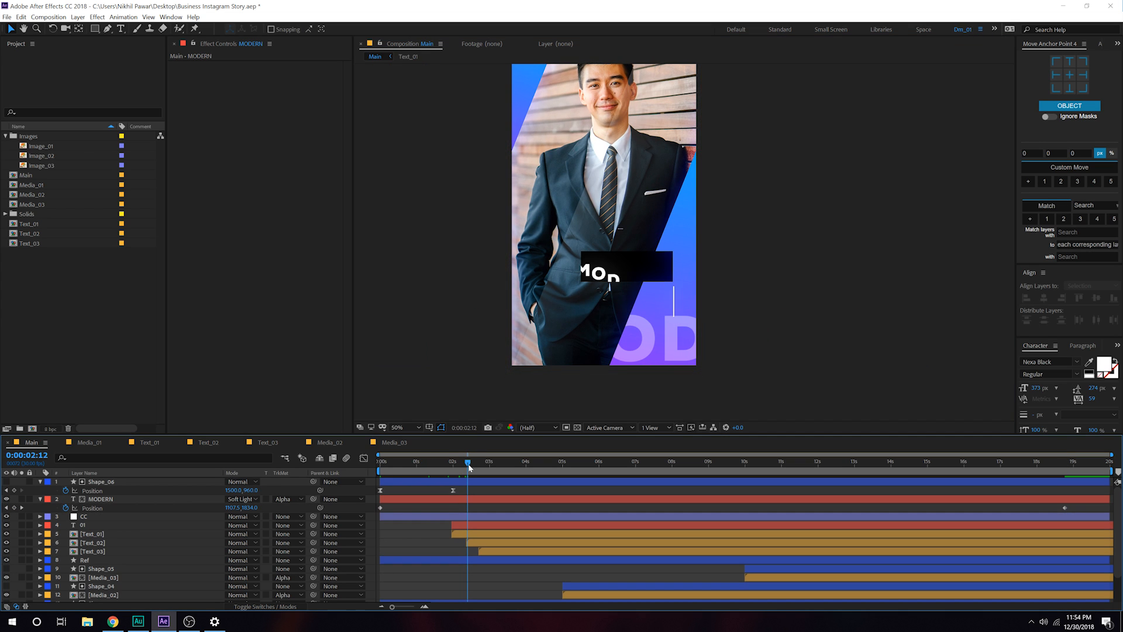
key(space)
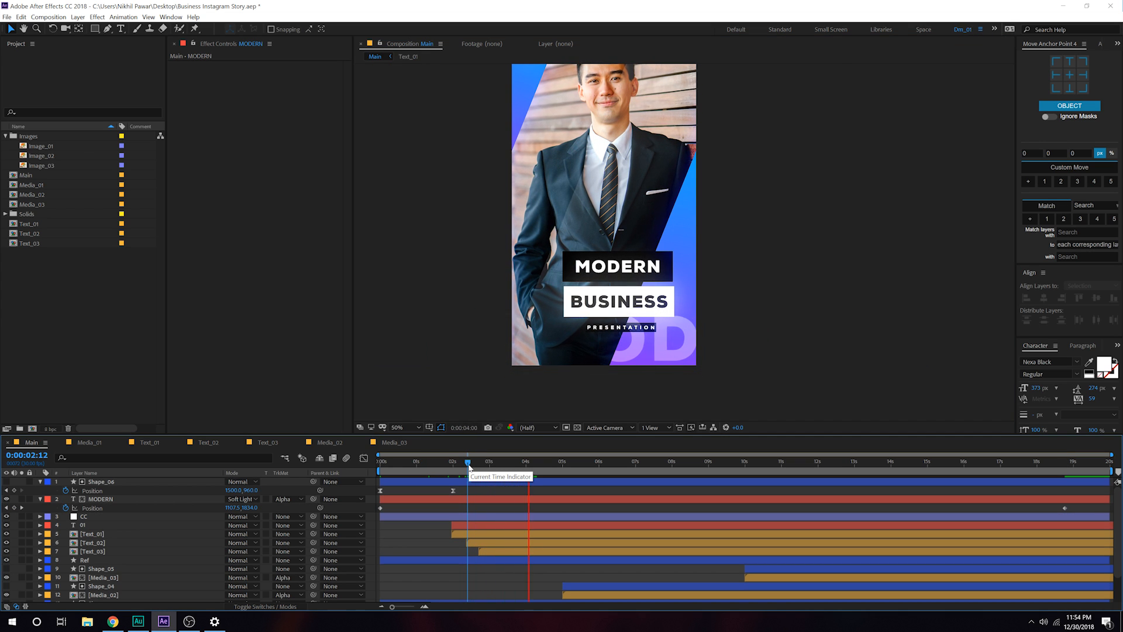
click(104, 498)
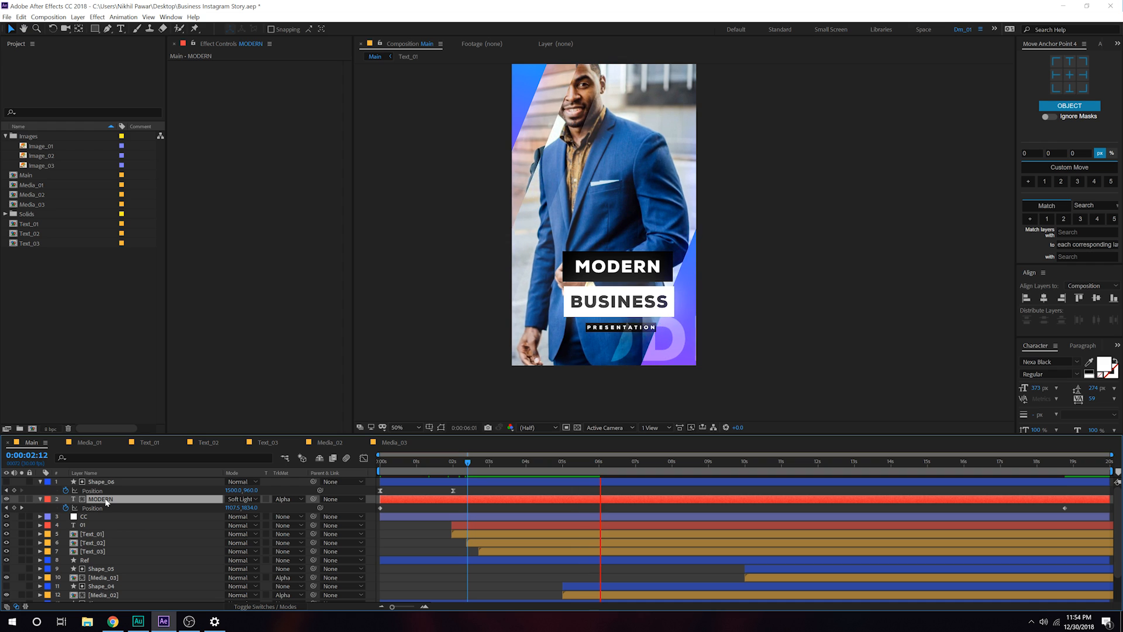
key(t)
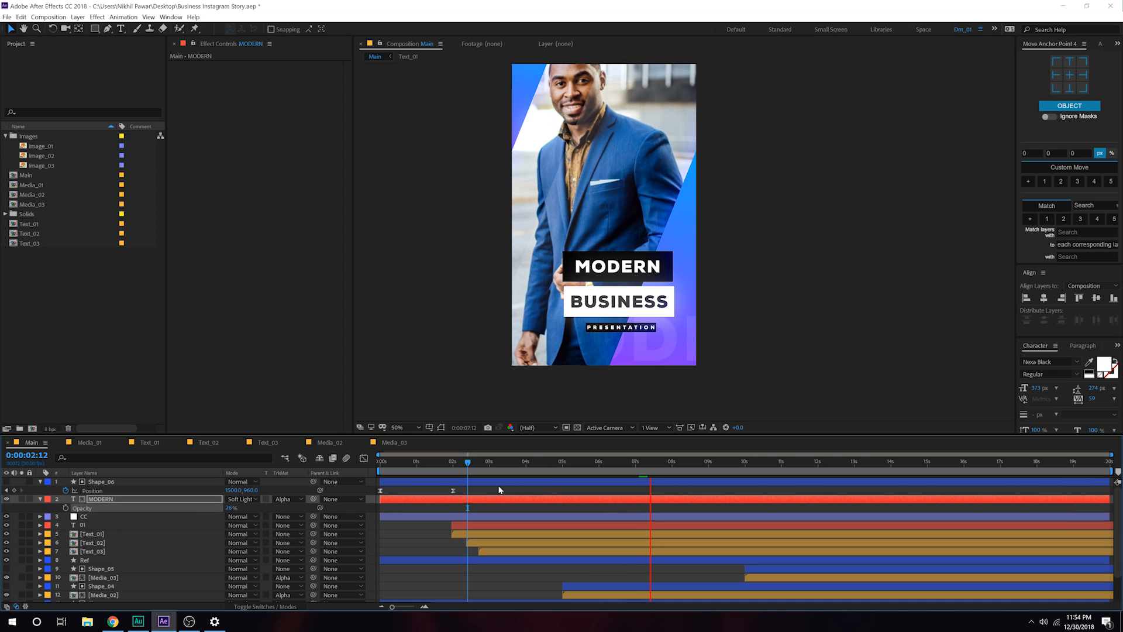
- Turn the MODERN background text into an unfilled outline with an 8 px white stroke, and set the layer's Opacity to 52%
drag(563, 463, 709, 464)
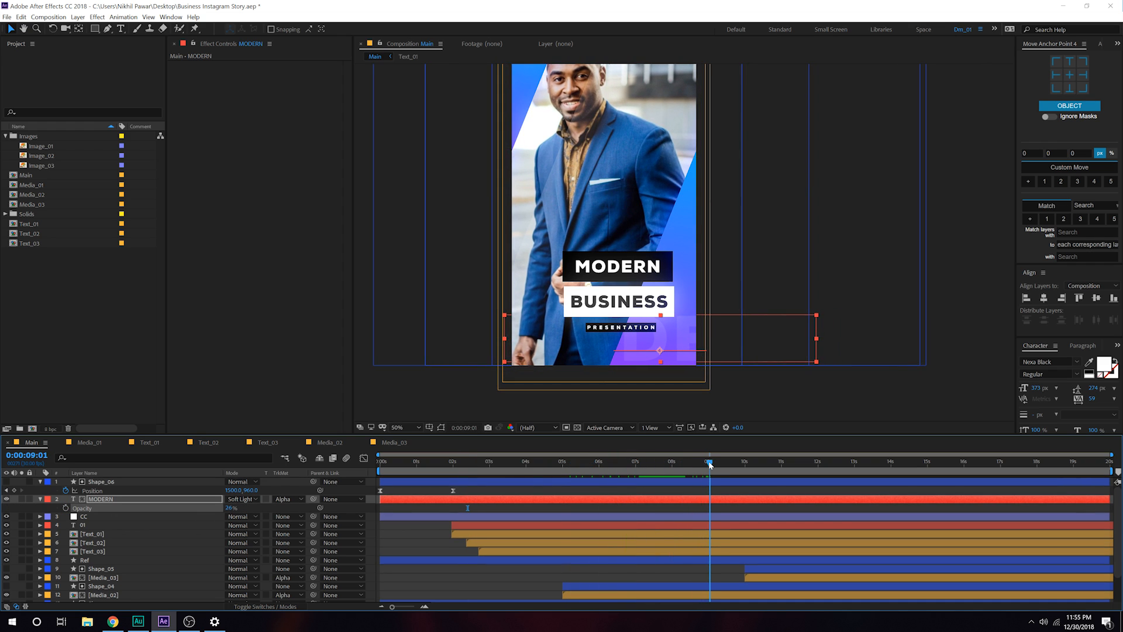
click(1115, 361)
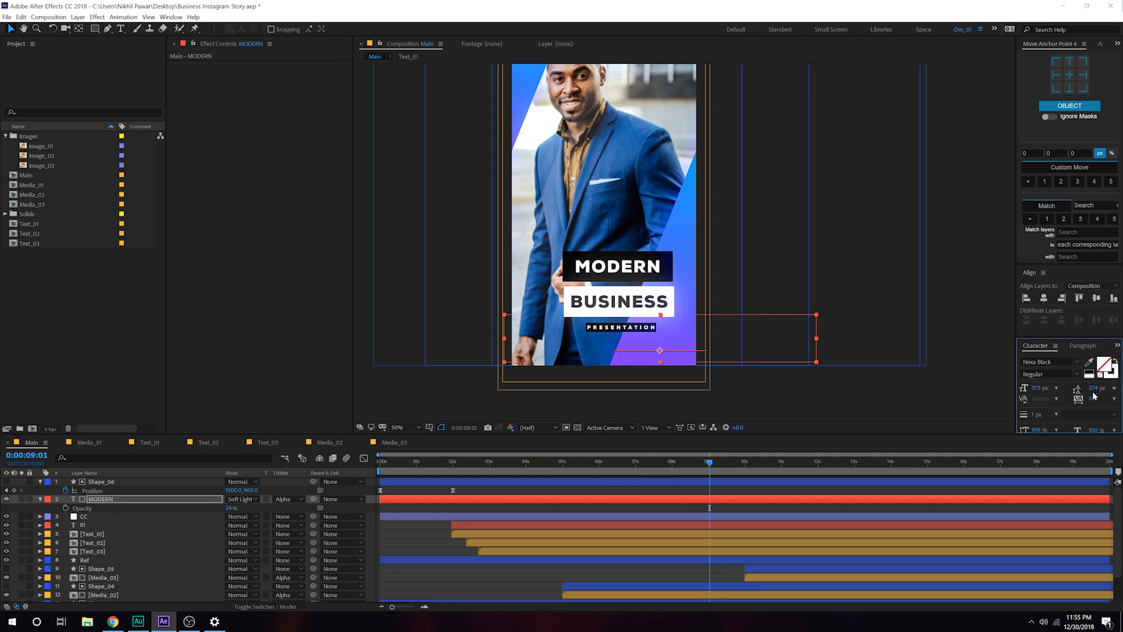
drag(1036, 417, 1039, 414)
mouse_move(227, 510)
mouse_down()
mouse_move(249, 508)
mouse_move(237, 508)
mouse_up()
click(414, 589)
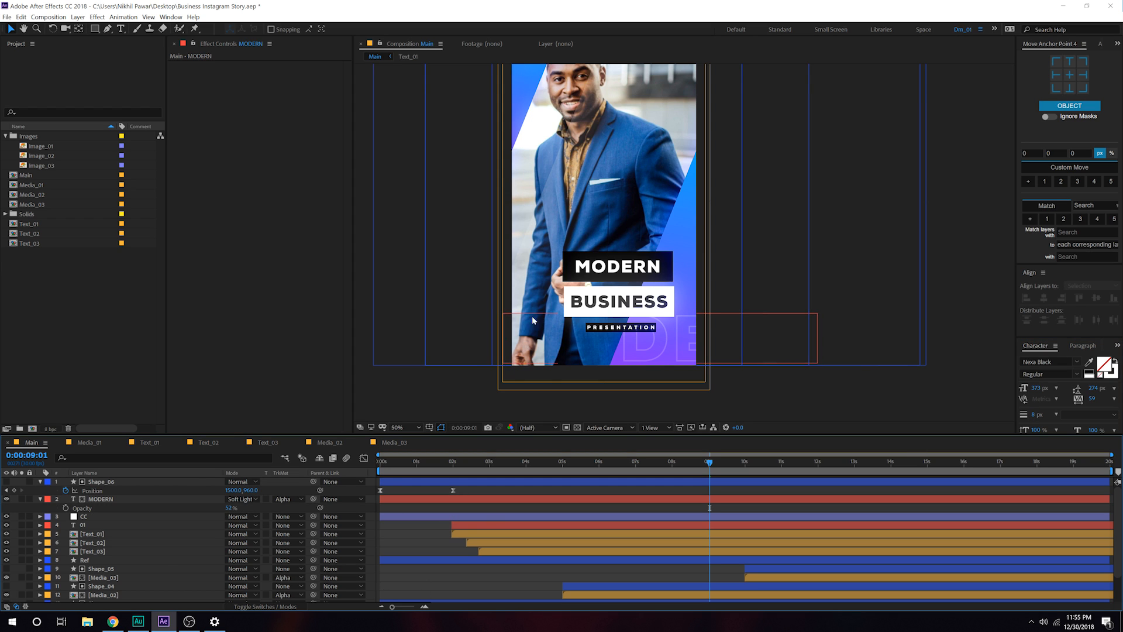
- Hide the layer controls, play the composition from 0:00:00:00 to review the outlined background text, and check the frame at 0:00:07:20
drag(549, 269, 568, 322)
key(ctrl+shift+h)
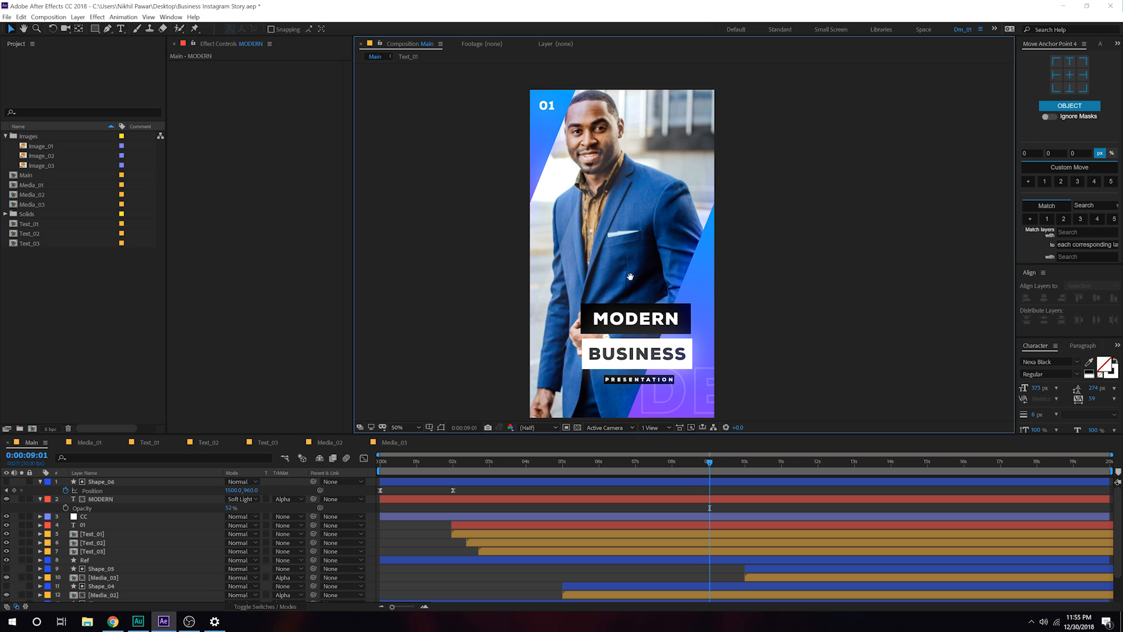
drag(630, 277, 640, 265)
drag(403, 465, 364, 464)
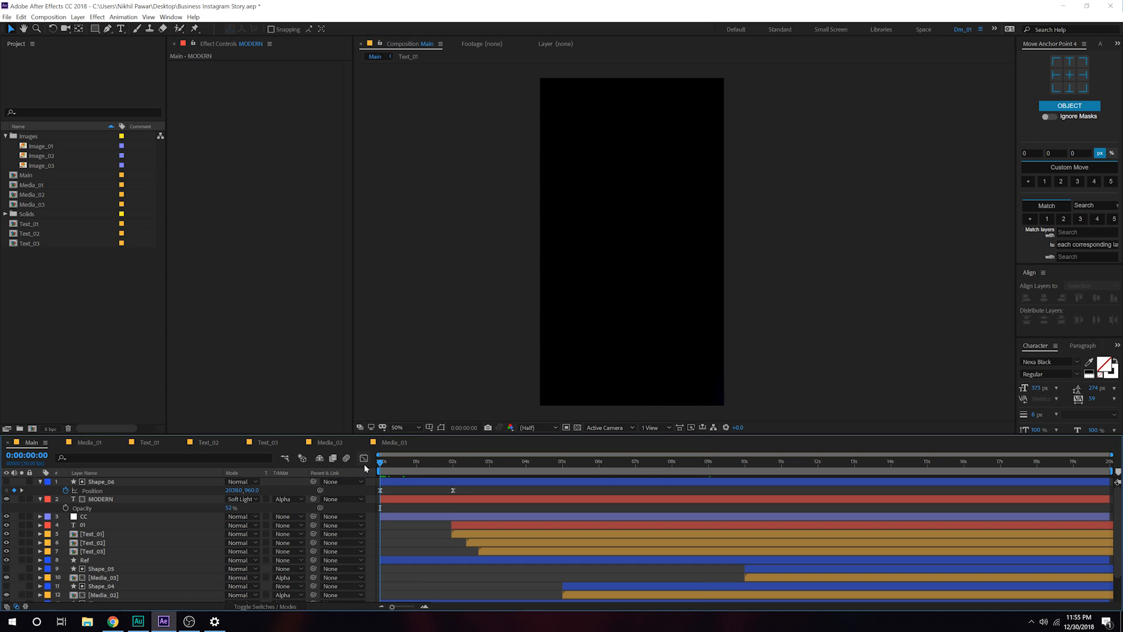
key(space)
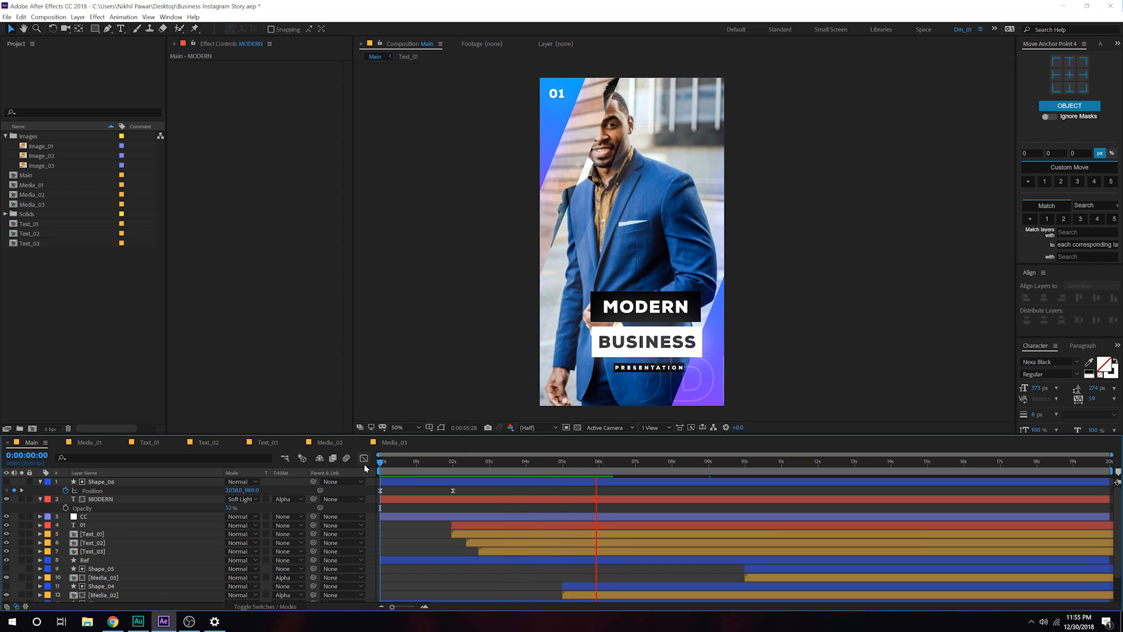
click(660, 465)
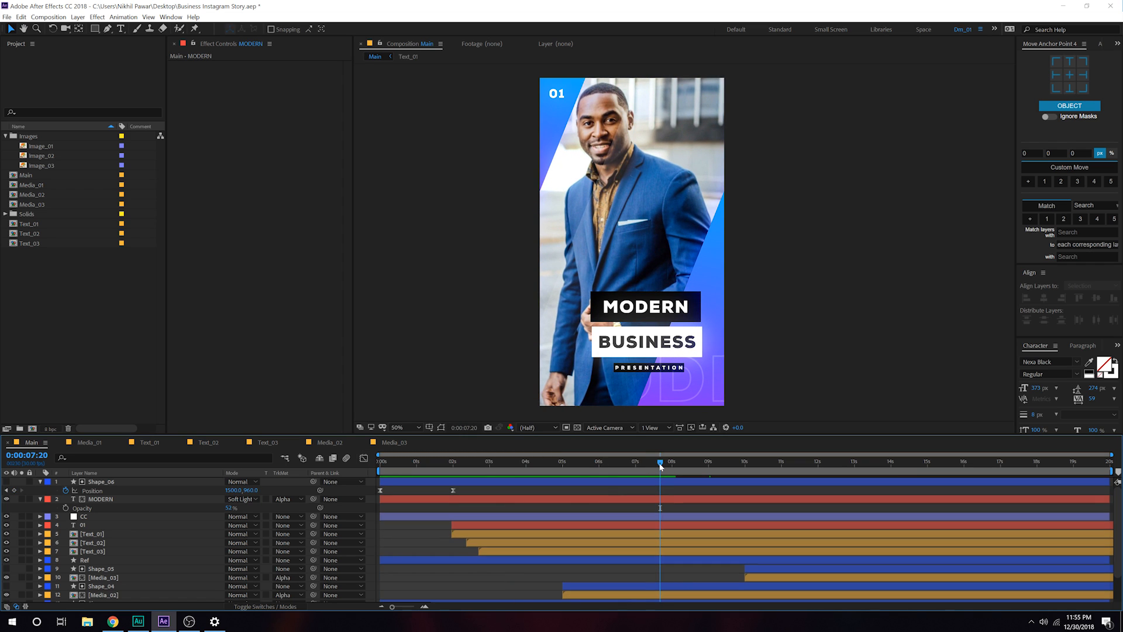